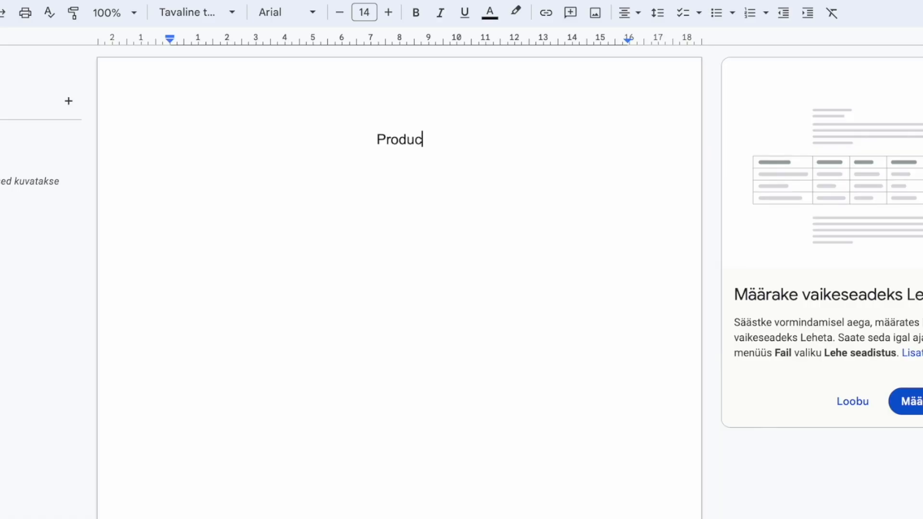
Complete the 'Product research' heading, scroll the Etsy homepage, and start an Etsy search with 'per'.
{"action": "type", "text": "t research"}
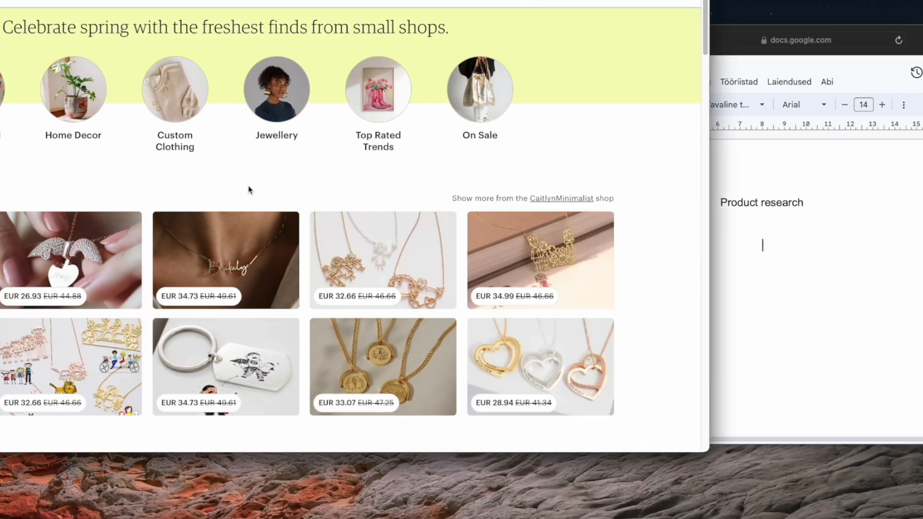
{"action": "scroll", "coordinate": [249, 190], "scroll_direction": "down", "scroll_amount": 8}
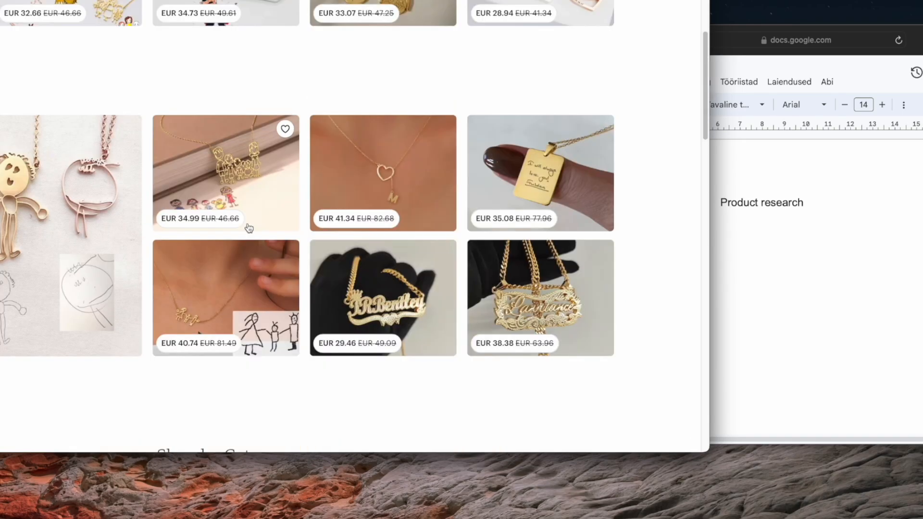
{"action": "scroll", "coordinate": [248, 227], "scroll_direction": "down", "scroll_amount": 7}
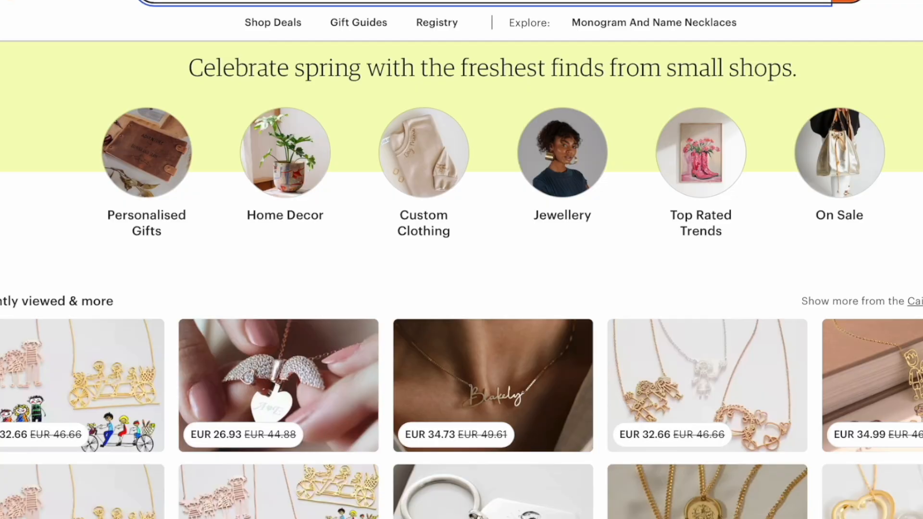
{"action": "type", "text": "per"}
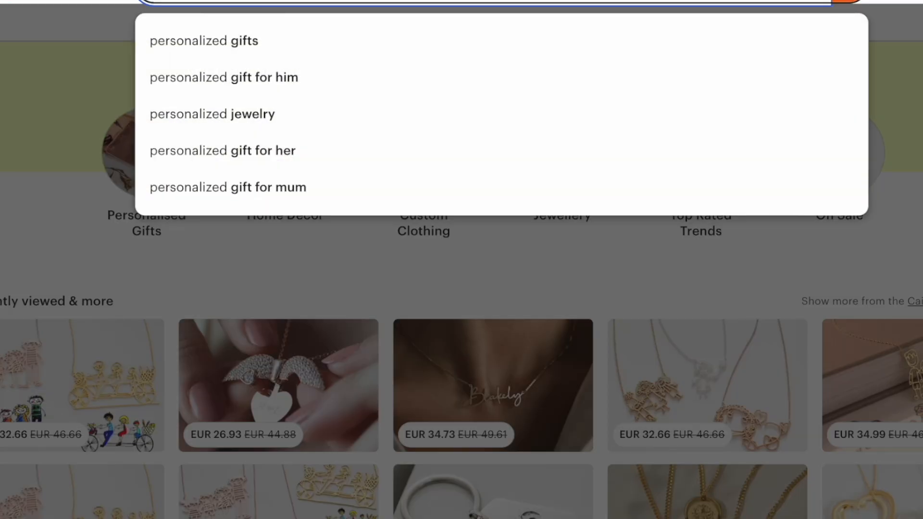
Search Etsy in turn for personalized gifts, personalized jewelry, and personalized photos.
{"action": "left_click", "coordinate": [220, 48]}
{"action": "scroll", "coordinate": [416, 211], "scroll_direction": "down", "scroll_amount": 8}
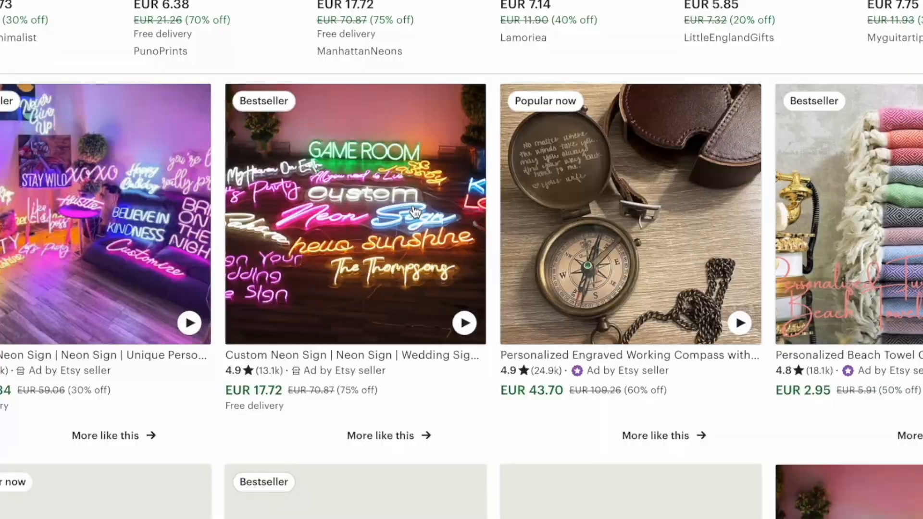
{"action": "scroll", "coordinate": [414, 209], "scroll_direction": "down", "scroll_amount": 3}
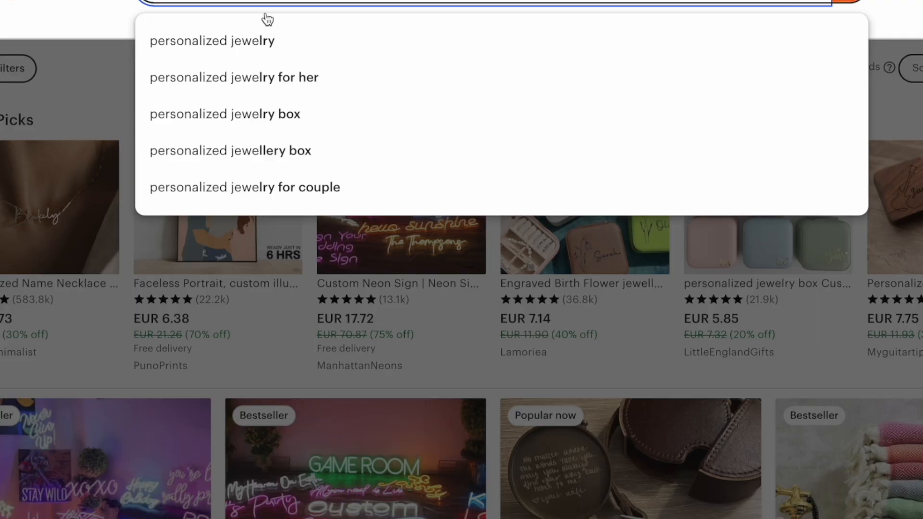
{"action": "left_click", "coordinate": [264, 35]}
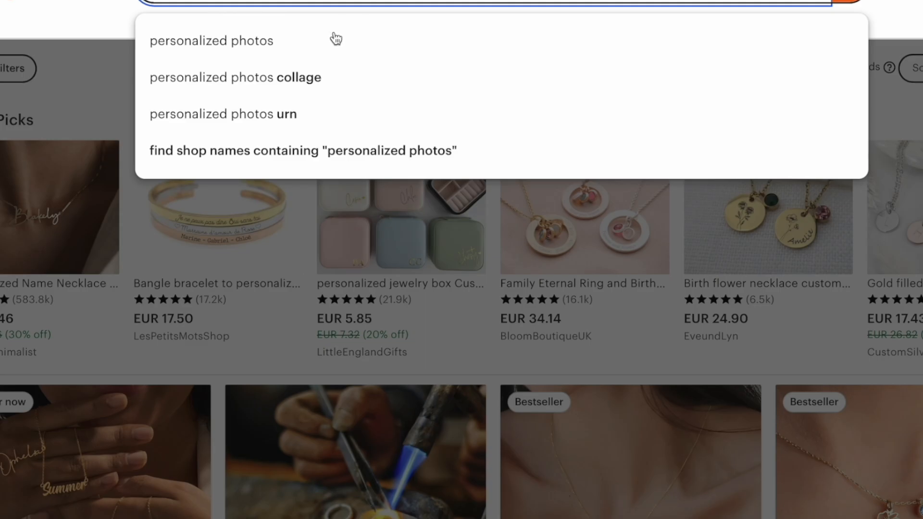
{"action": "left_click", "coordinate": [336, 38]}
{"action": "scroll", "coordinate": [350, 99], "scroll_direction": "down", "scroll_amount": 5}
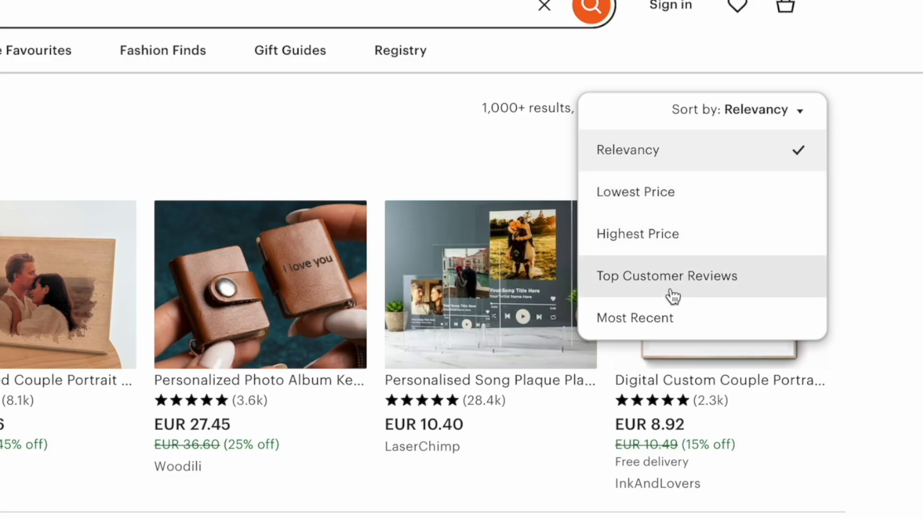
Sort the photo gifts by Top Customer Reviews and highlight the keyring and car ornament ratings.
{"action": "left_click", "coordinate": [673, 284]}
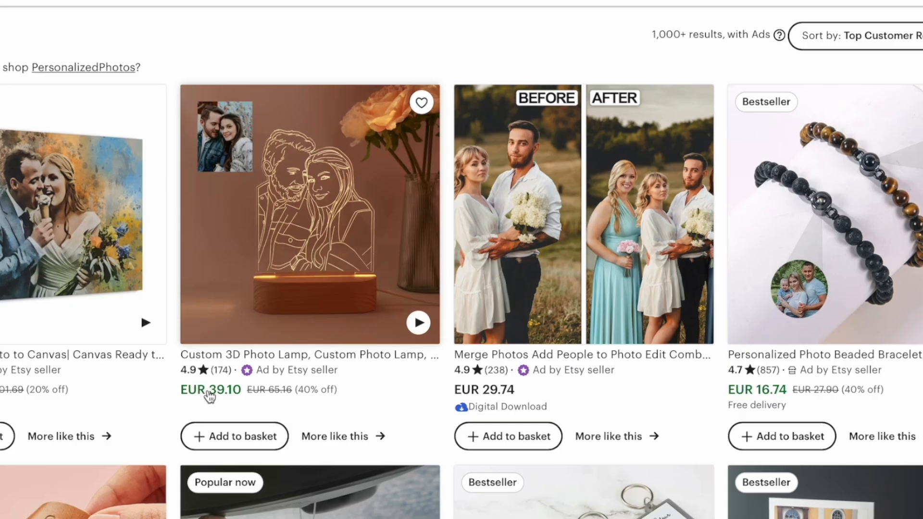
{"action": "scroll", "coordinate": [216, 392], "scroll_direction": "down", "scroll_amount": 4}
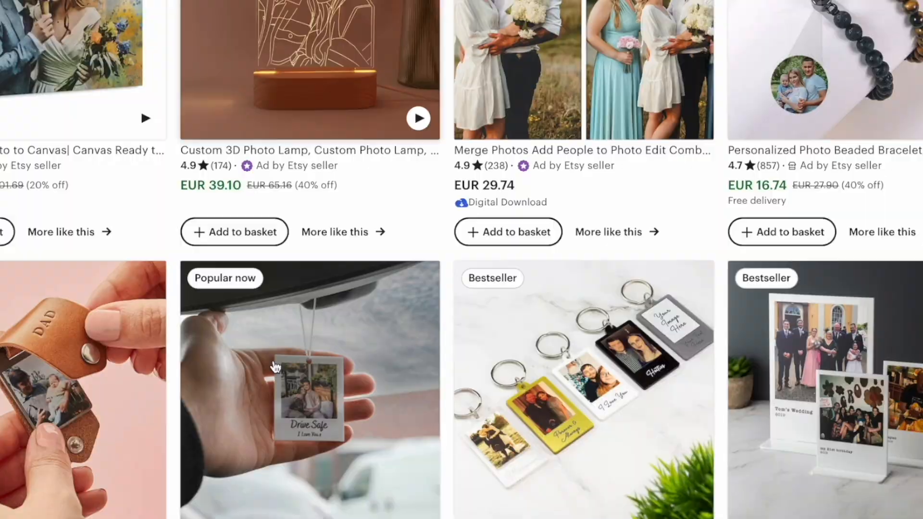
{"action": "scroll", "coordinate": [281, 366], "scroll_direction": "down", "scroll_amount": 4}
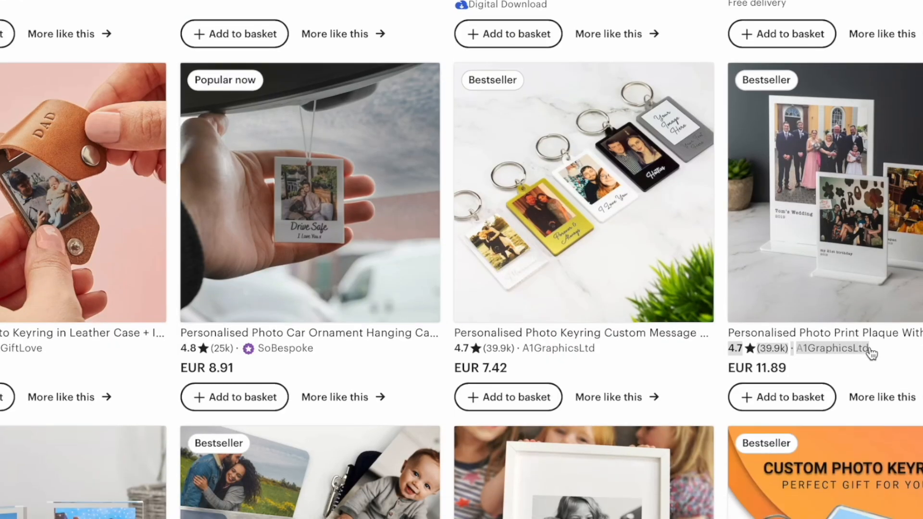
{"action": "left_click_drag", "start_coordinate": [448, 348], "coordinate": [582, 349]}
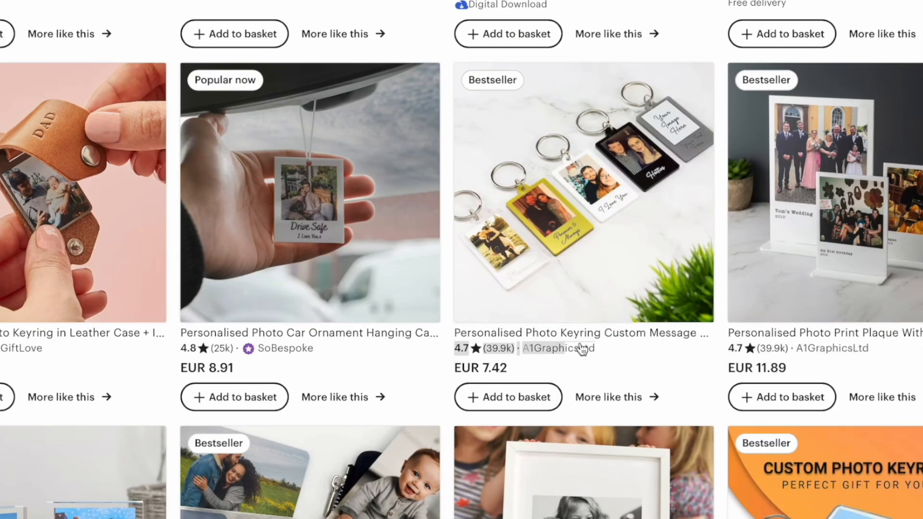
{"action": "left_click_drag", "start_coordinate": [168, 352], "coordinate": [273, 353]}
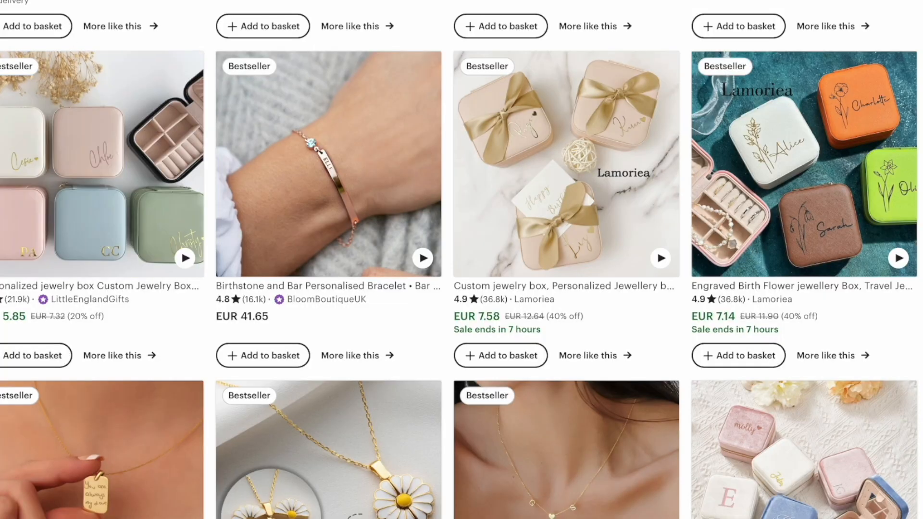
Open the Lamoriea Engraved Birth Flower jewellery box listing and scroll through its reviews and seller section.
{"action": "left_click", "coordinate": [781, 169]}
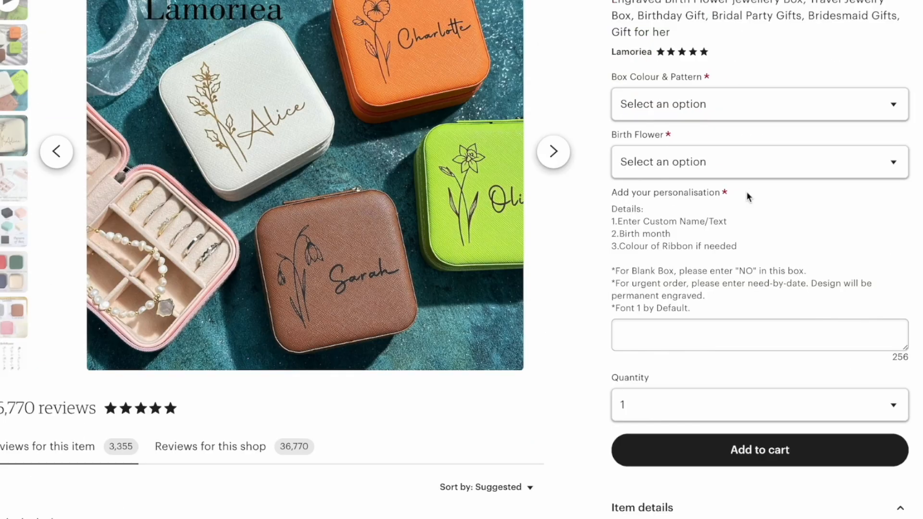
{"action": "scroll", "coordinate": [748, 197], "scroll_direction": "down", "scroll_amount": 20}
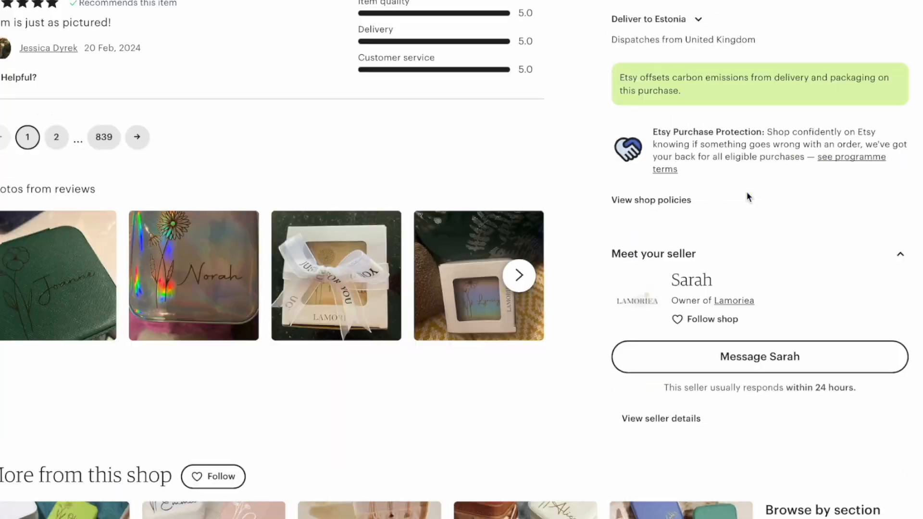
{"action": "scroll", "coordinate": [748, 198], "scroll_direction": "down", "scroll_amount": 6}
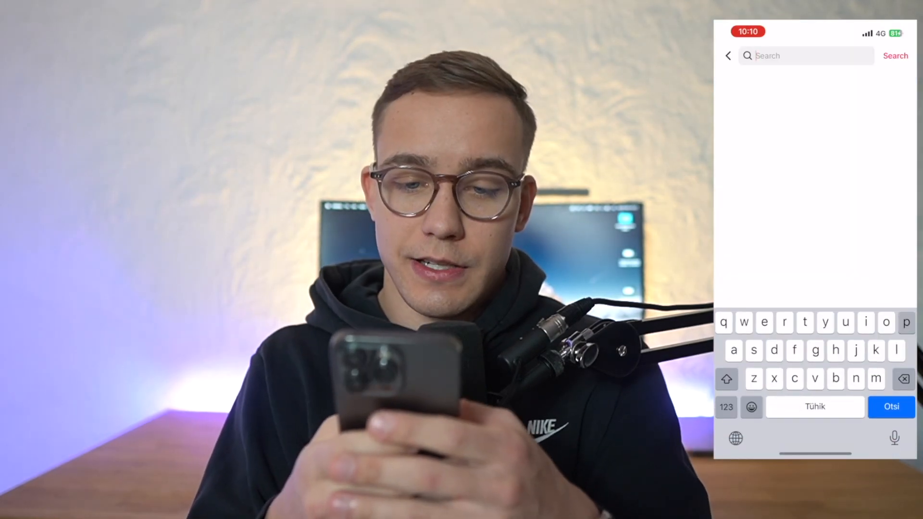
Search TikTok for 'personalized gifts', apply the Like count sort filter, and browse the videos.
{"action": "type", "text": "personalized"}
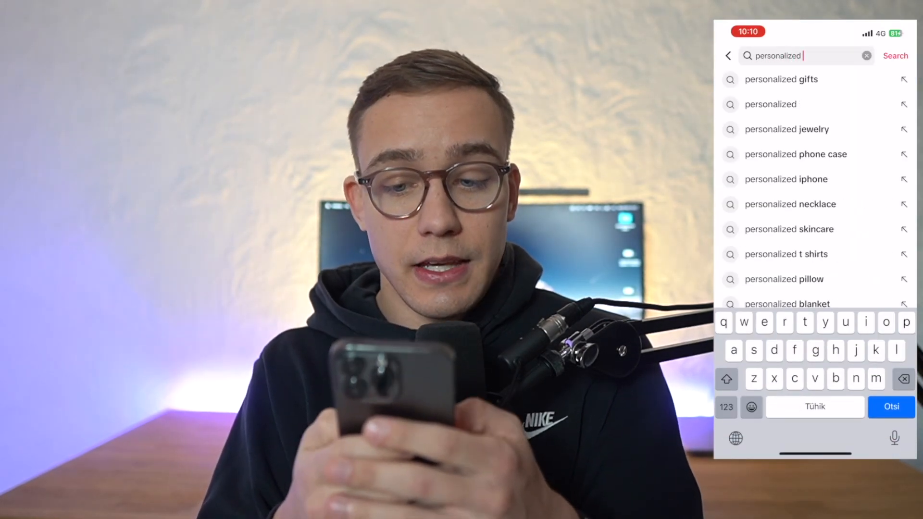
{"action": "type", "text": " gifts"}
{"action": "key", "text": "Return"}
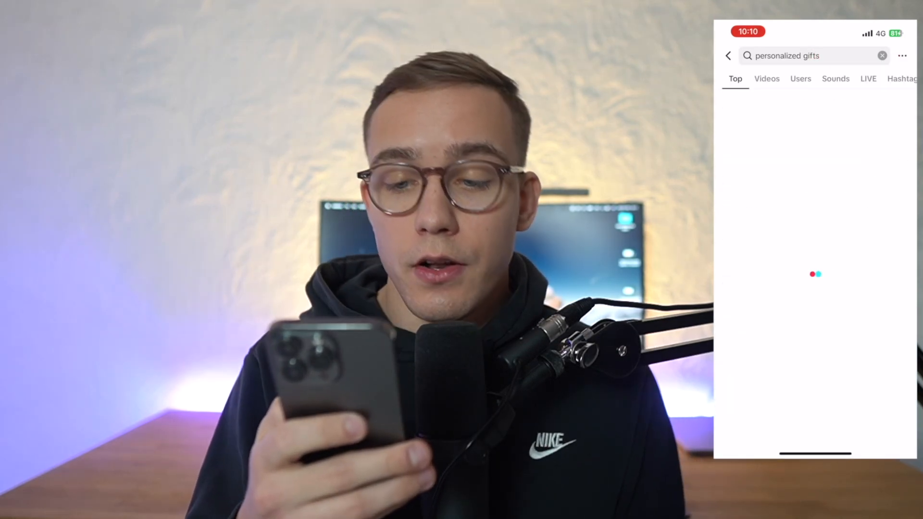
{"action": "scroll", "coordinate": [815, 265], "scroll_direction": "down", "scroll_amount": 3}
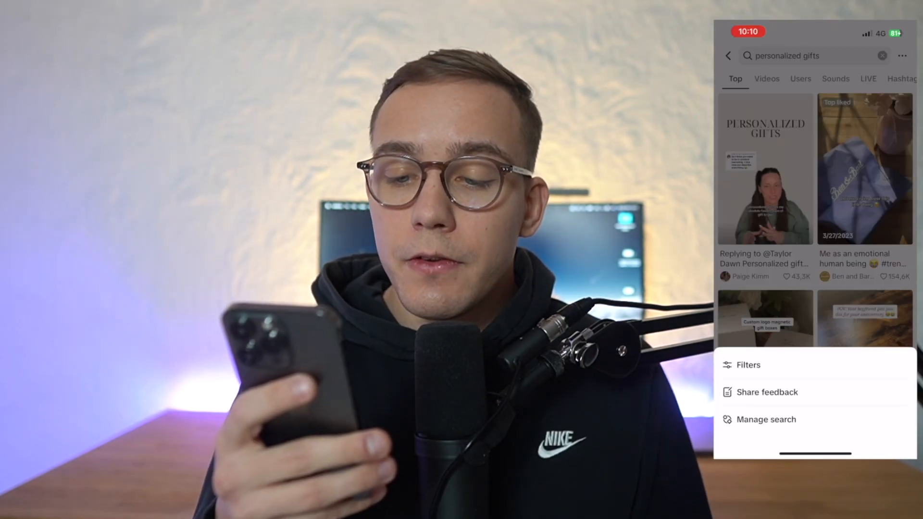
{"action": "left_click", "coordinate": [749, 365]}
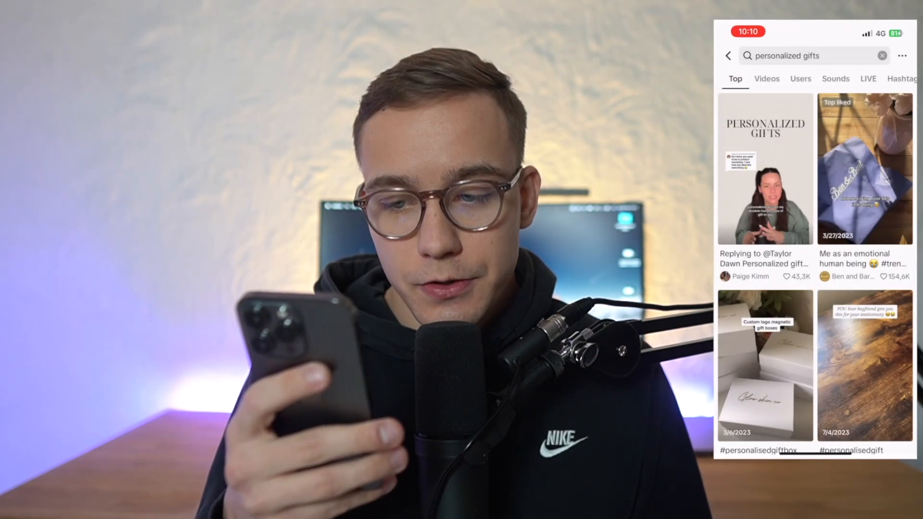
{"action": "left_click", "coordinate": [797, 265]}
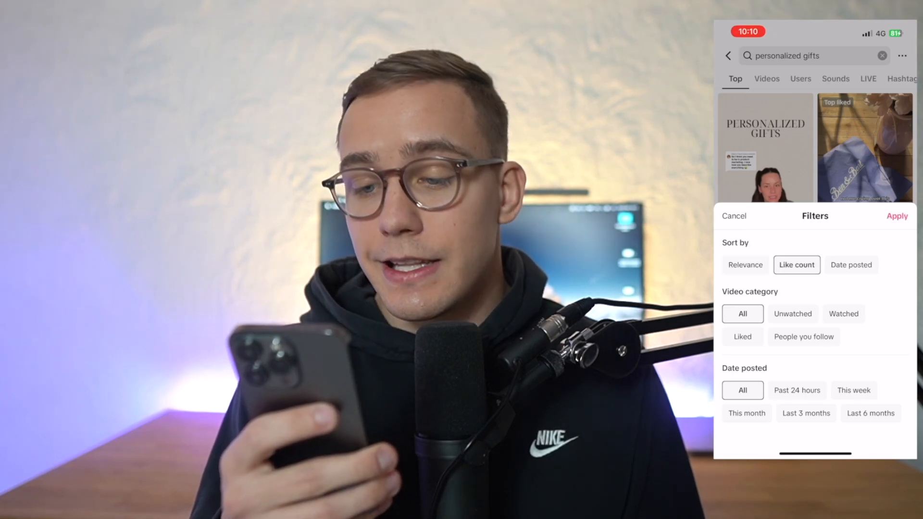
{"action": "left_click", "coordinate": [897, 216]}
{"action": "scroll", "coordinate": [816, 288], "scroll_direction": "down", "scroll_amount": 3}
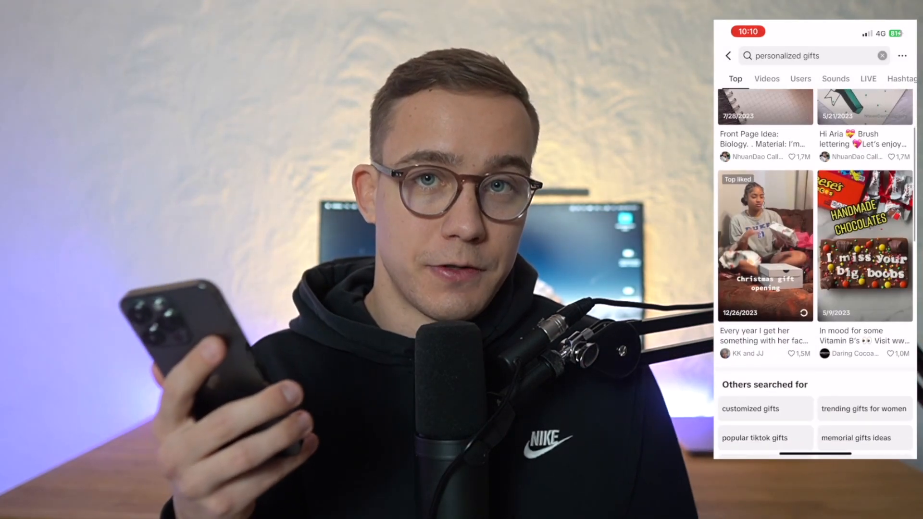
{"action": "scroll", "coordinate": [816, 288], "scroll_direction": "down", "scroll_amount": 7}
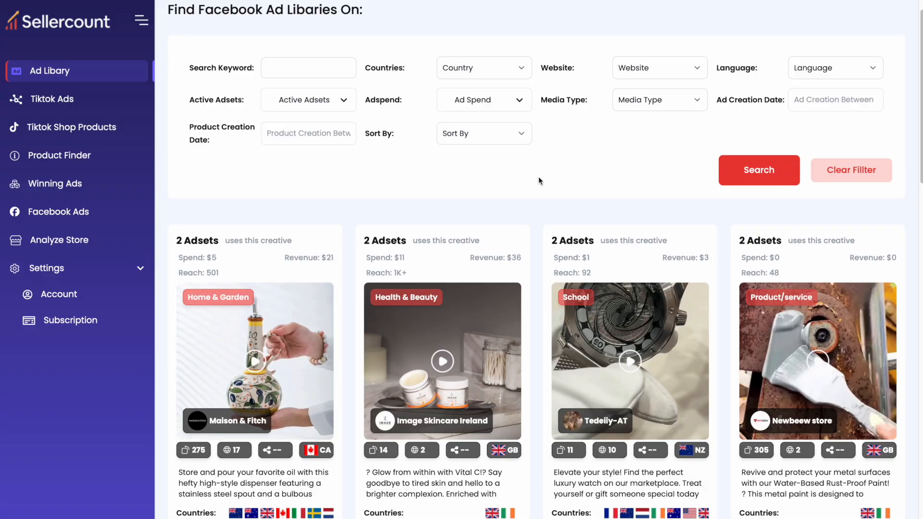
Reload Sellercount's Facebook Ad Library from the sidebar and scroll through its ad cards.
{"action": "scroll", "coordinate": [539, 178], "scroll_direction": "up", "scroll_amount": 1}
{"action": "scroll", "coordinate": [520, 247], "scroll_direction": "down", "scroll_amount": 1}
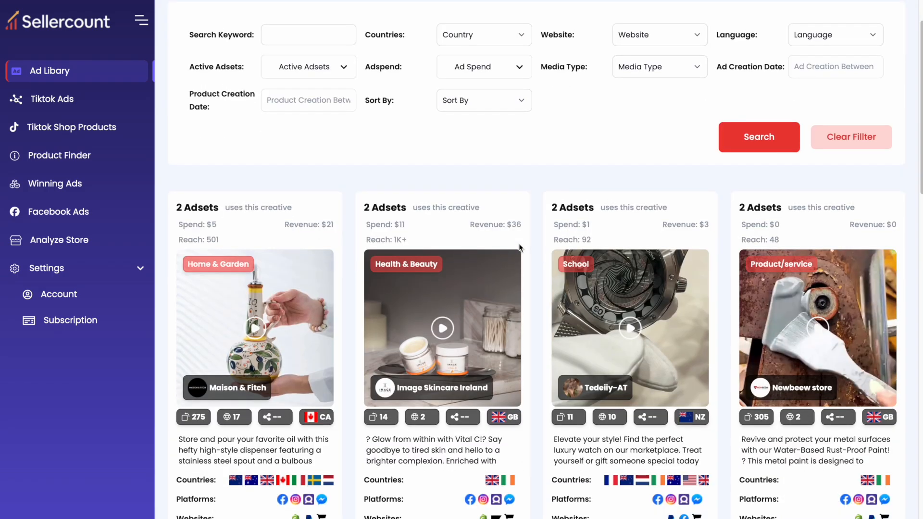
{"action": "scroll", "coordinate": [519, 247], "scroll_direction": "up", "scroll_amount": 1}
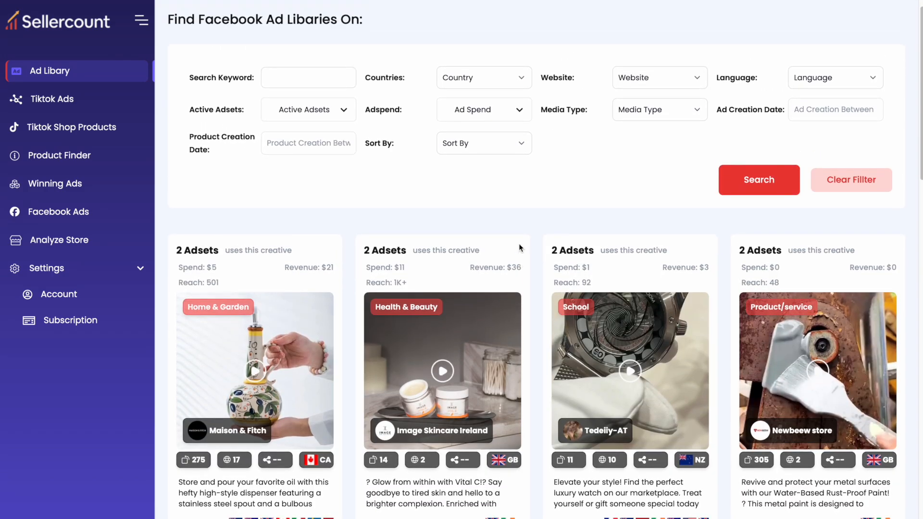
{"action": "scroll", "coordinate": [520, 247], "scroll_direction": "down", "scroll_amount": 1}
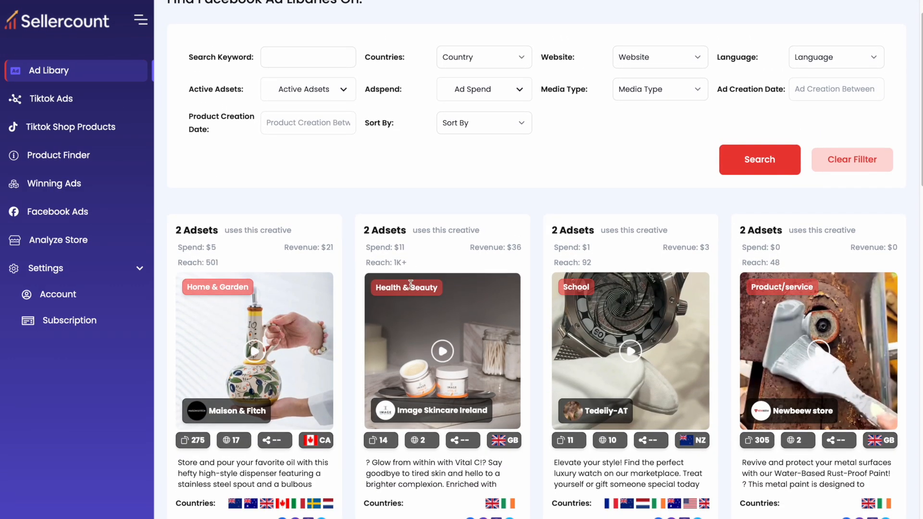
{"action": "scroll", "coordinate": [366, 247], "scroll_direction": "up", "scroll_amount": 1}
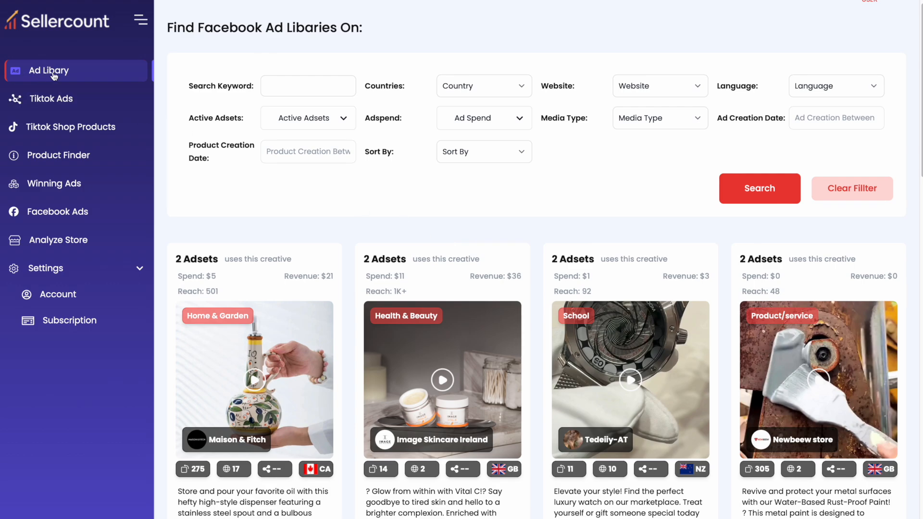
{"action": "left_click", "coordinate": [39, 72]}
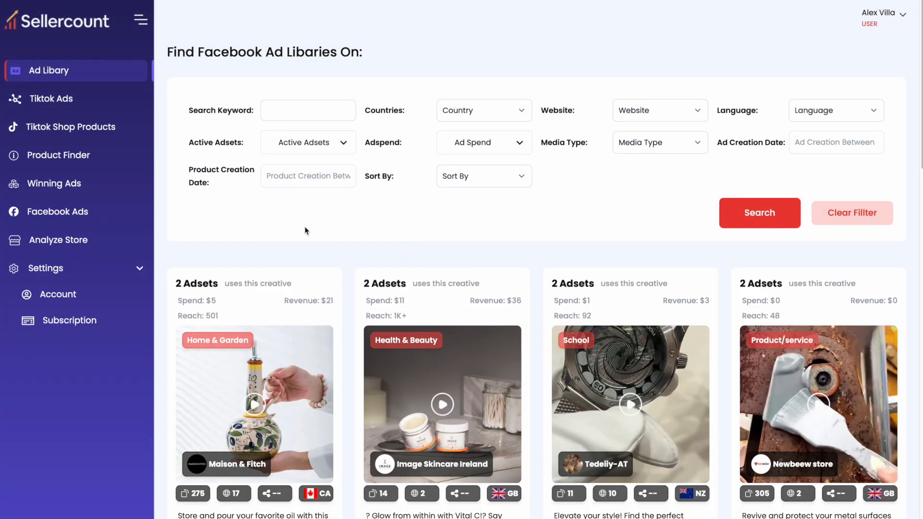
{"action": "scroll", "coordinate": [306, 231], "scroll_direction": "down", "scroll_amount": 5}
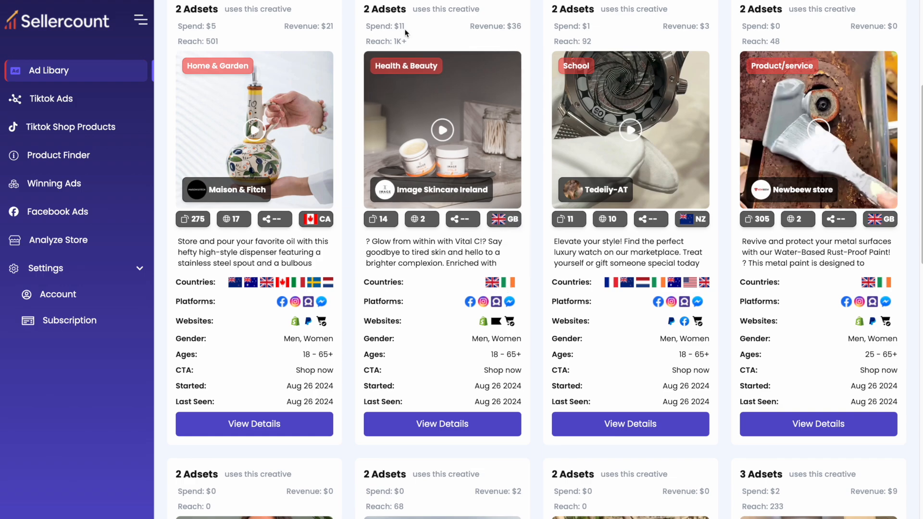
{"action": "scroll", "coordinate": [399, 41], "scroll_direction": "up", "scroll_amount": 5}
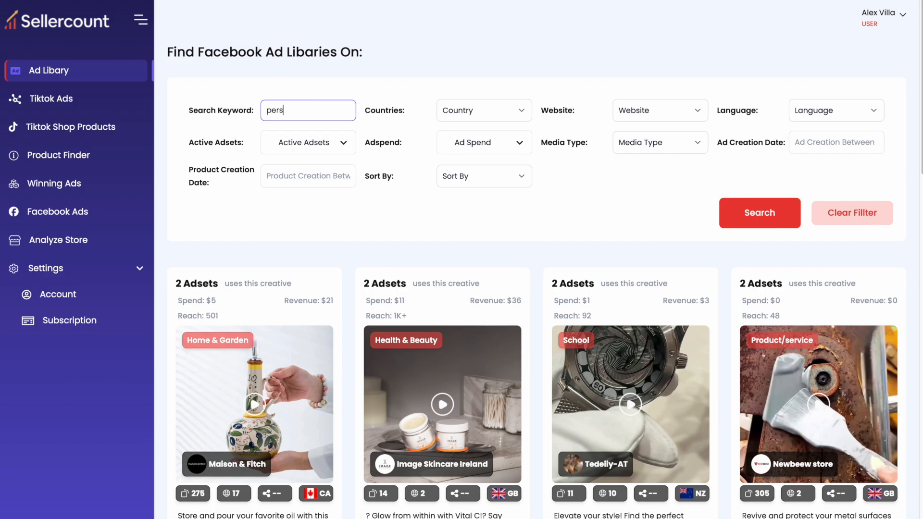
Search the Facebook ads for 'personalized' and sort the results by Adspend.
{"action": "left_click", "coordinate": [762, 218]}
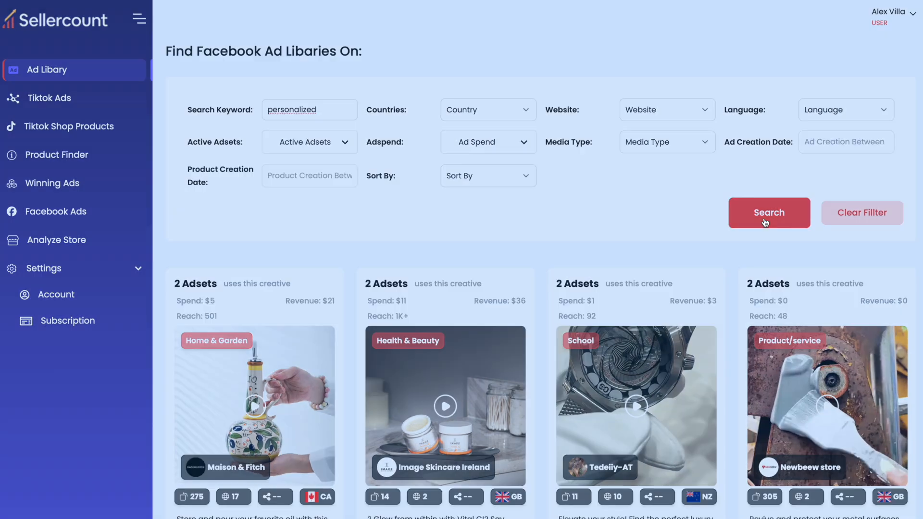
{"action": "scroll", "coordinate": [494, 199], "scroll_direction": "down", "scroll_amount": 3}
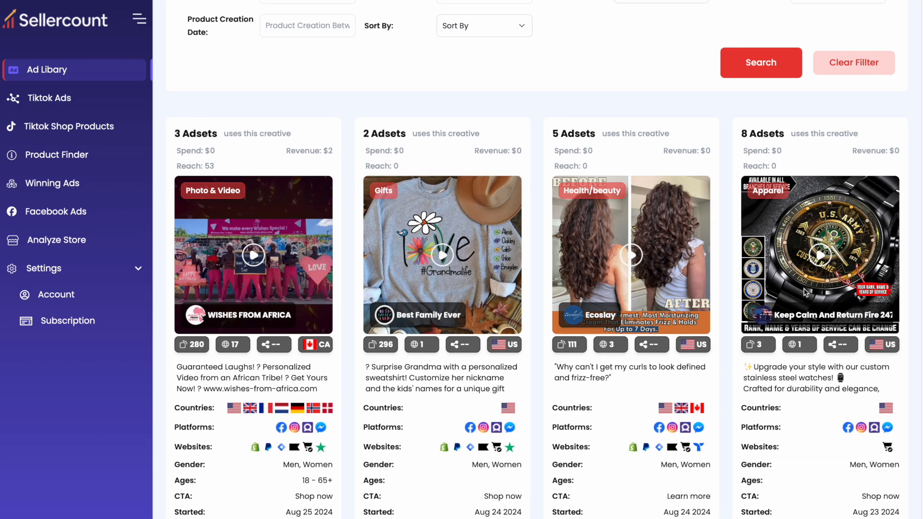
{"action": "scroll", "coordinate": [591, 361], "scroll_direction": "down", "scroll_amount": 5}
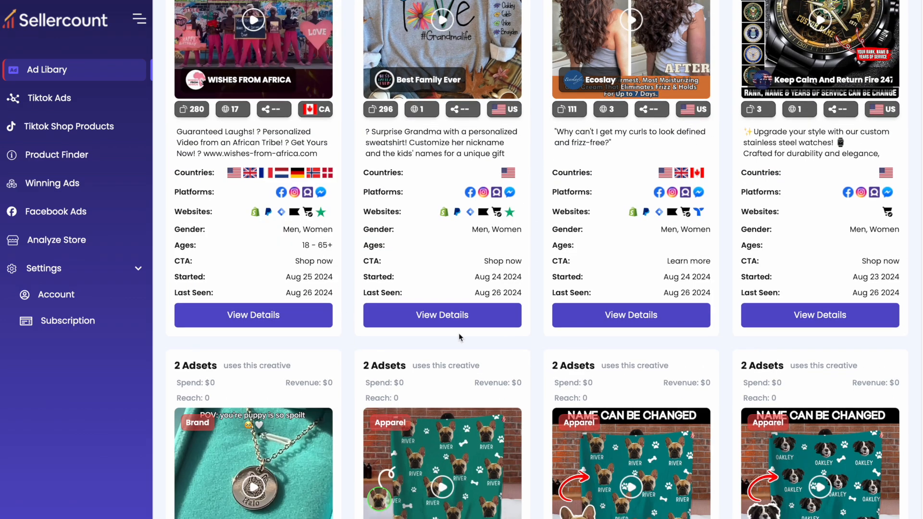
{"action": "scroll", "coordinate": [458, 333], "scroll_direction": "down", "scroll_amount": 5}
{"action": "scroll", "coordinate": [460, 338], "scroll_direction": "up", "scroll_amount": 10}
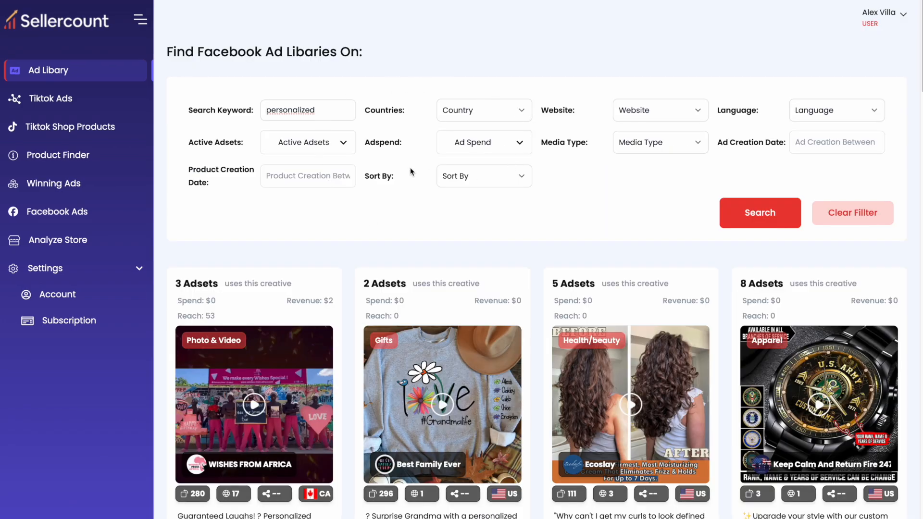
{"action": "left_click", "coordinate": [487, 182]}
{"action": "left_click", "coordinate": [479, 207]}
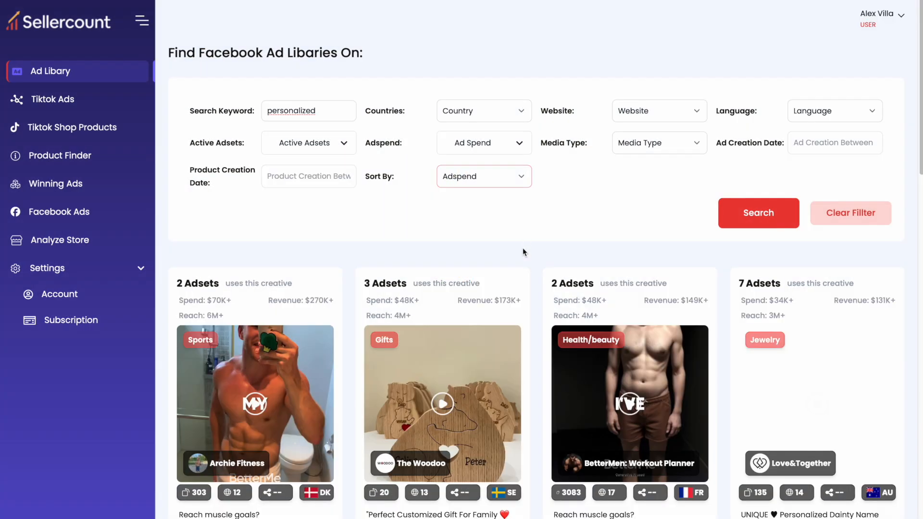
Check the crystal candle holder ad's details and store page, then start a TikTok Ads keyword search.
{"action": "scroll", "coordinate": [523, 247], "scroll_direction": "down", "scroll_amount": 3}
{"action": "scroll", "coordinate": [379, 248], "scroll_direction": "down", "scroll_amount": 5}
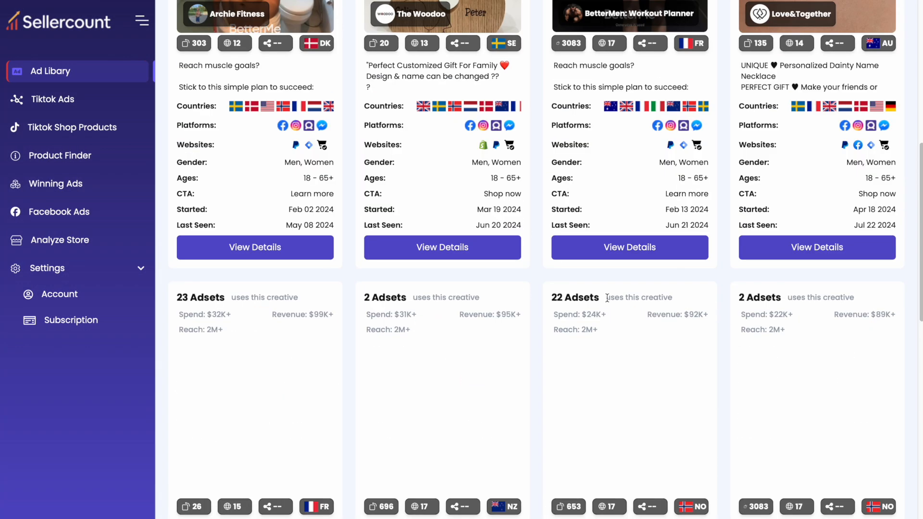
{"action": "scroll", "coordinate": [422, 311], "scroll_direction": "down", "scroll_amount": 6}
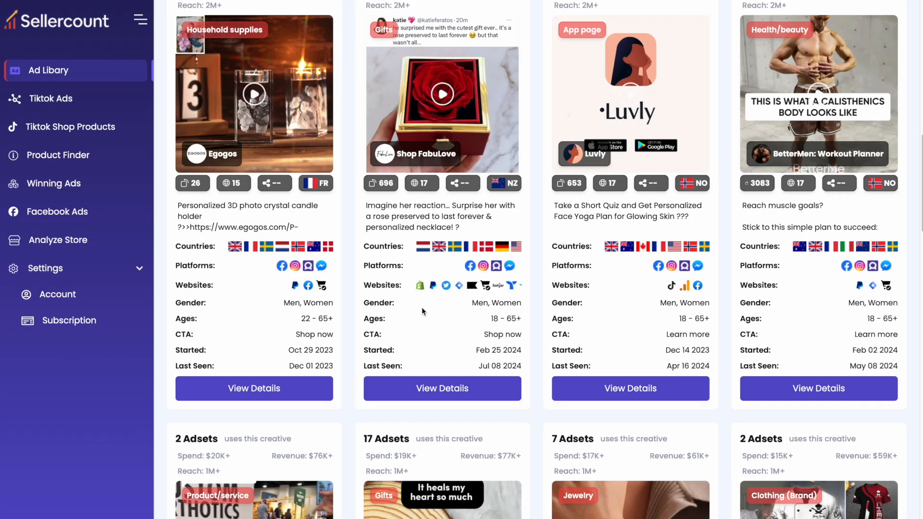
{"action": "left_click", "coordinate": [287, 388]}
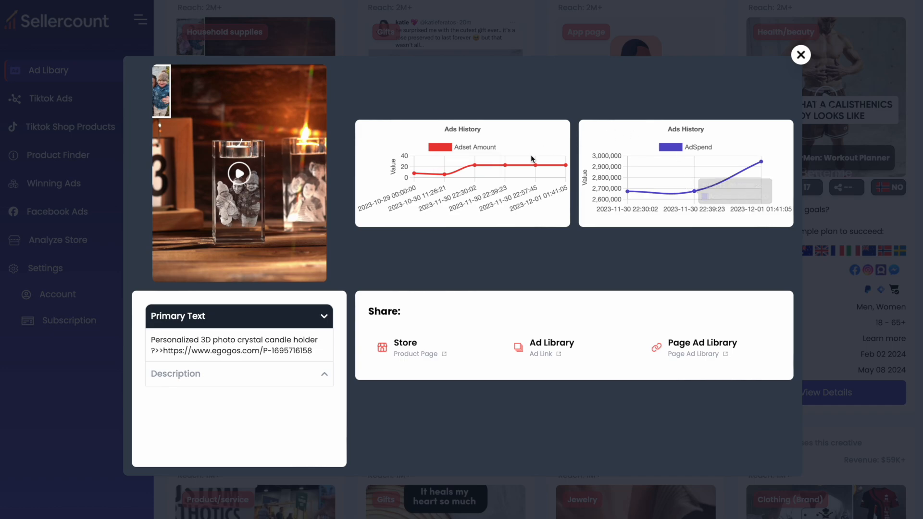
{"action": "left_click", "coordinate": [405, 353]}
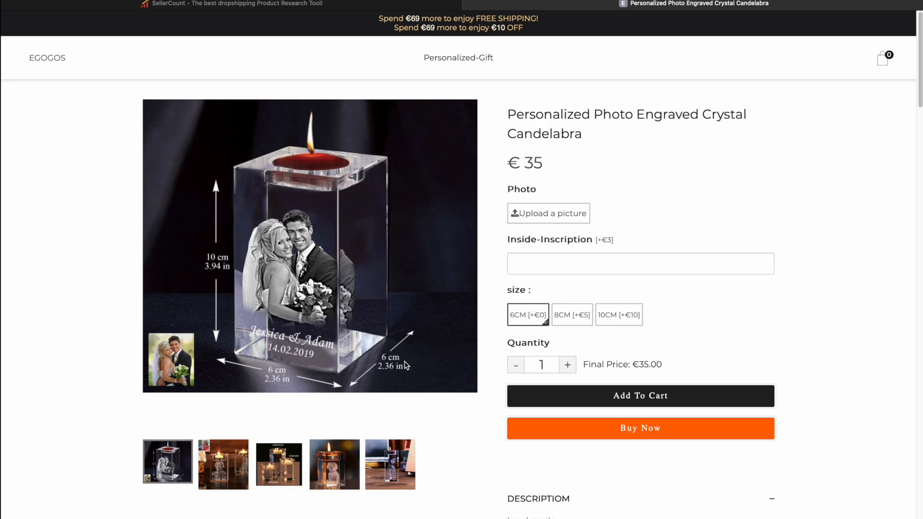
{"action": "left_click", "coordinate": [45, 102]}
{"action": "type", "text": "personalized"}
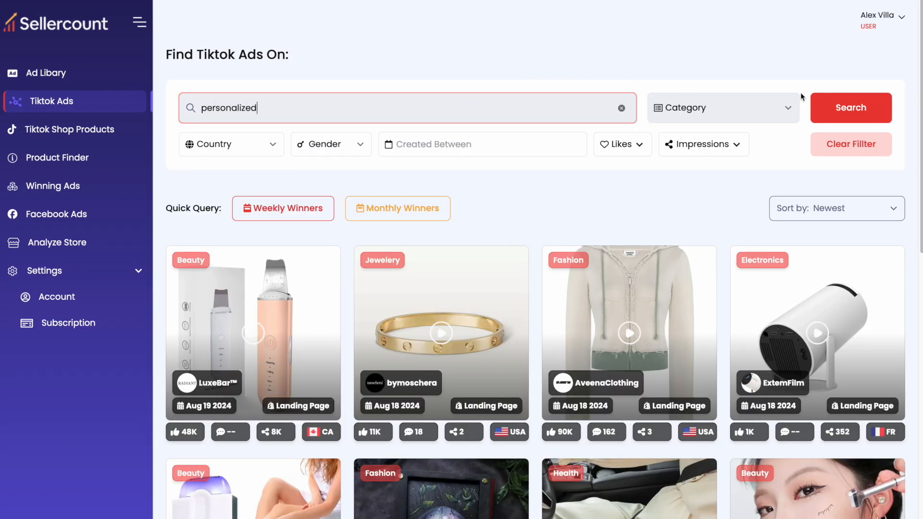
Search TikTok ads for 'personalized' and browse the custom mug, necklace and shirt ads.
{"action": "left_click", "coordinate": [864, 109]}
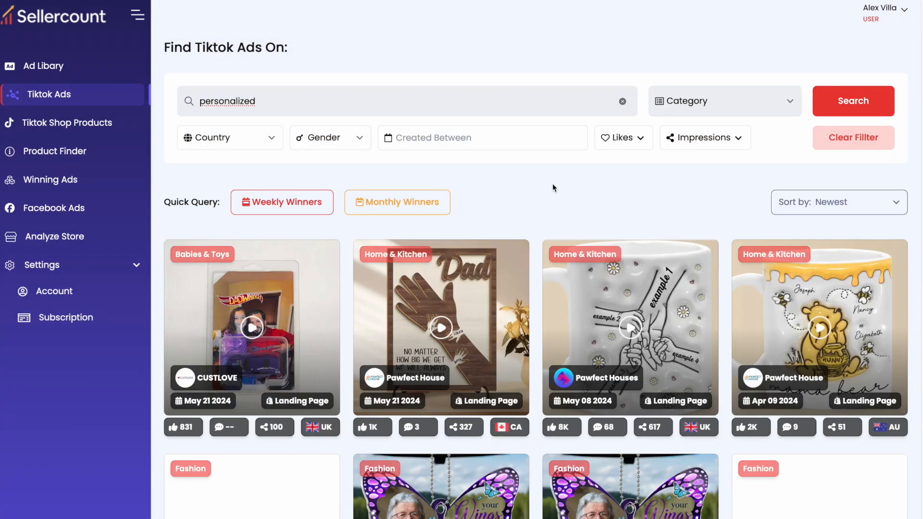
{"action": "scroll", "coordinate": [553, 187], "scroll_direction": "down", "scroll_amount": 1}
{"action": "scroll", "coordinate": [552, 184], "scroll_direction": "down", "scroll_amount": 10}
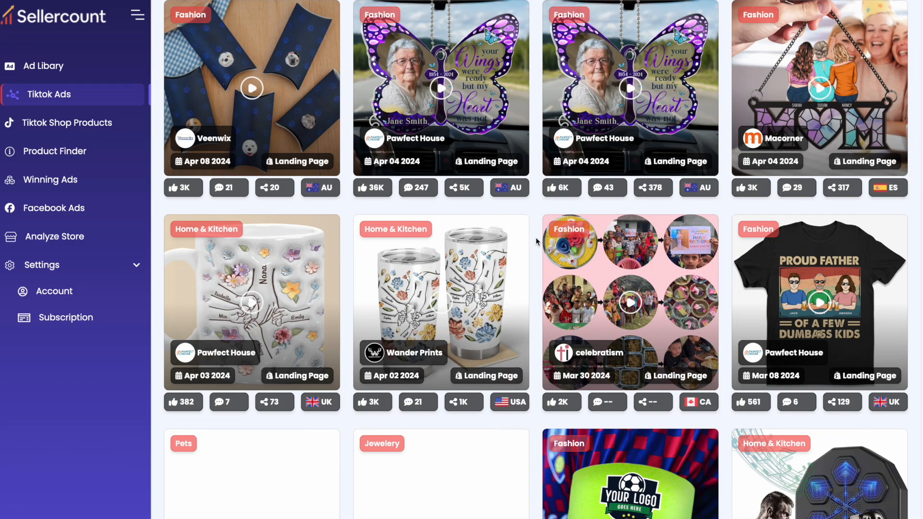
{"action": "scroll", "coordinate": [537, 240], "scroll_direction": "down", "scroll_amount": 9}
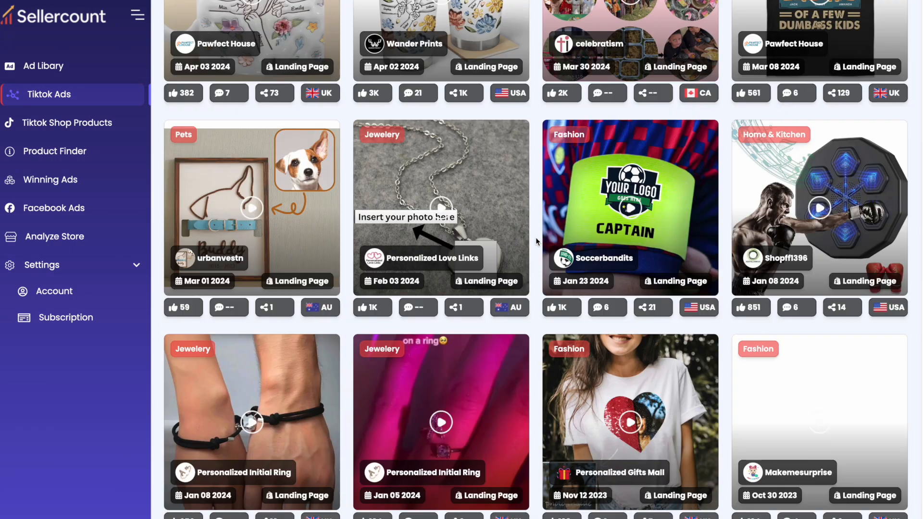
{"action": "scroll", "coordinate": [537, 241], "scroll_direction": "down", "scroll_amount": 10}
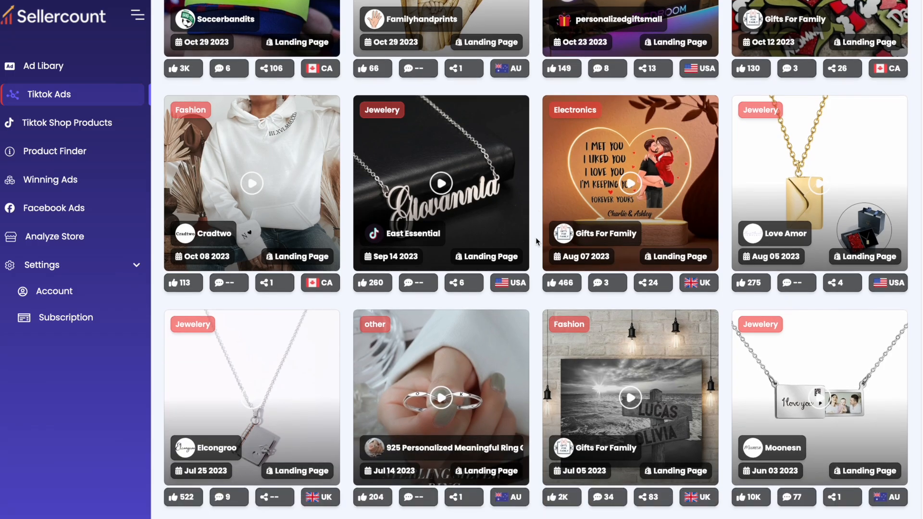
{"action": "scroll", "coordinate": [537, 240], "scroll_direction": "down", "scroll_amount": 6}
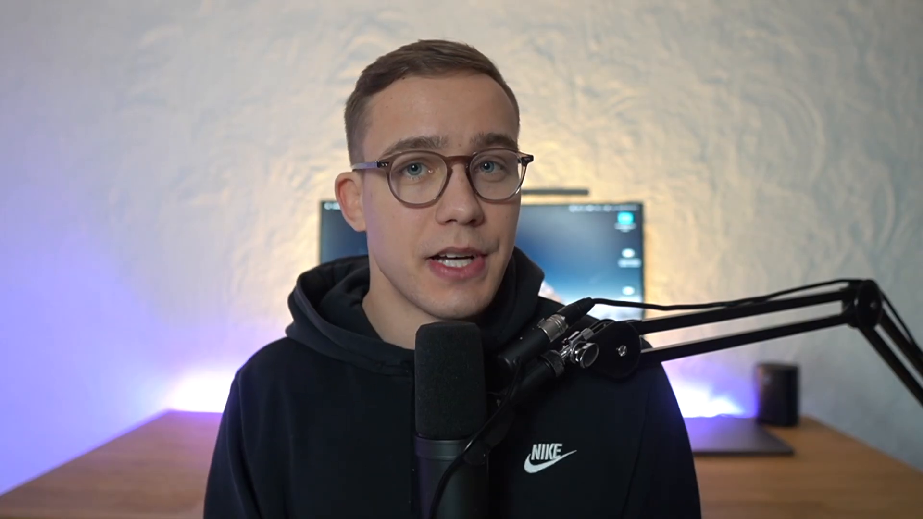
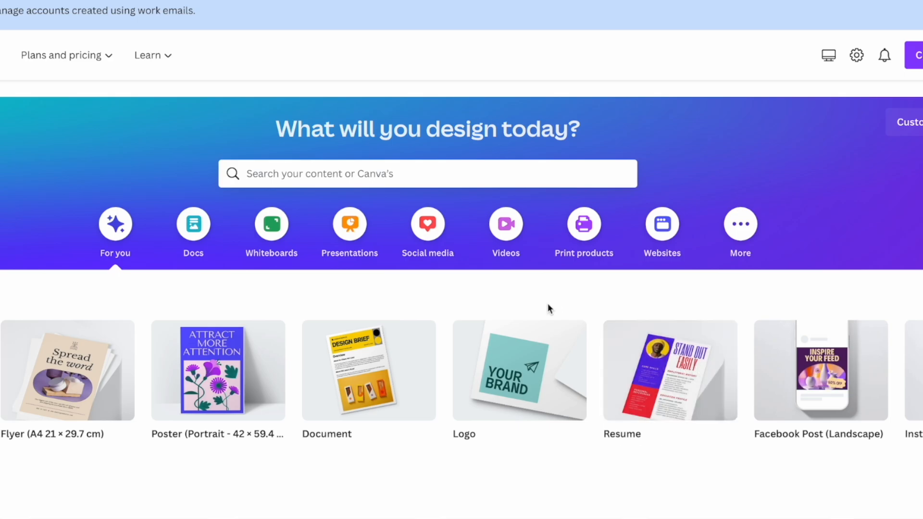
Create a Canva logo design and apply the beige planet template to the blank page.
{"action": "left_click", "coordinate": [537, 355]}
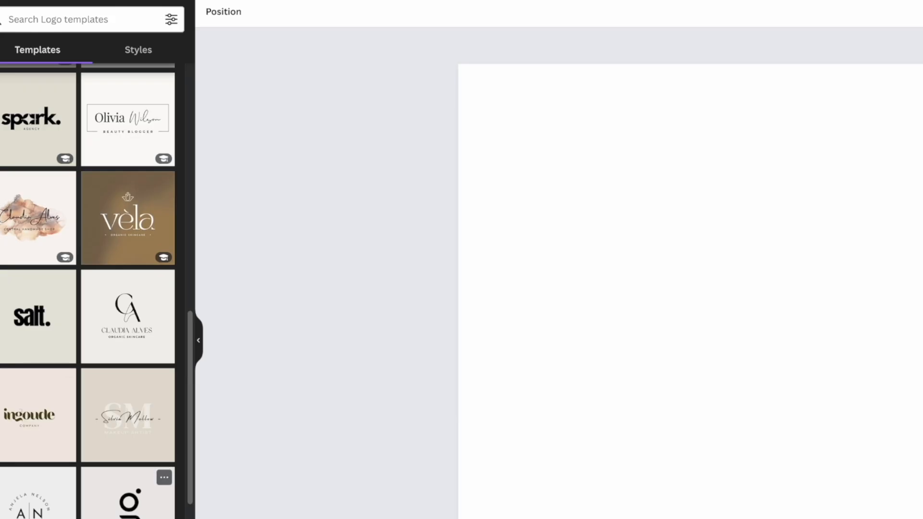
{"action": "scroll", "coordinate": [96, 288], "scroll_direction": "down", "scroll_amount": 5}
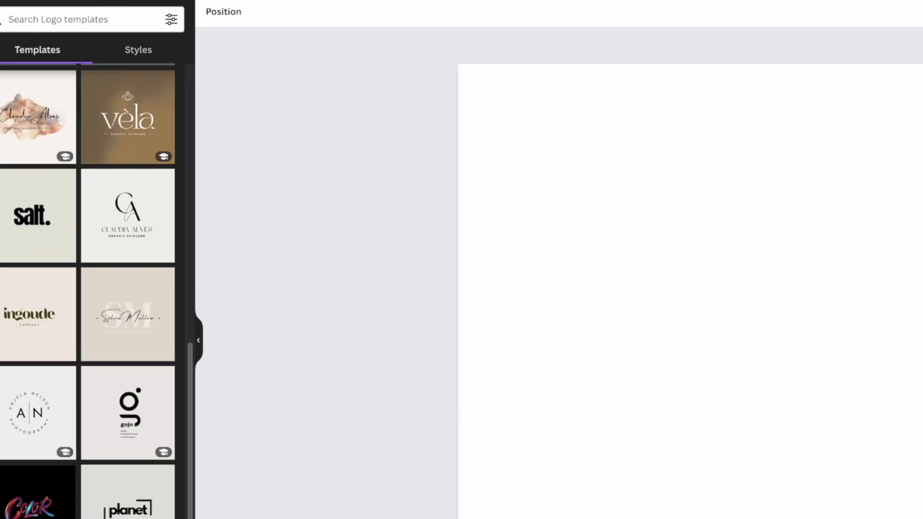
{"action": "scroll", "coordinate": [78, 518], "scroll_direction": "down", "scroll_amount": 2}
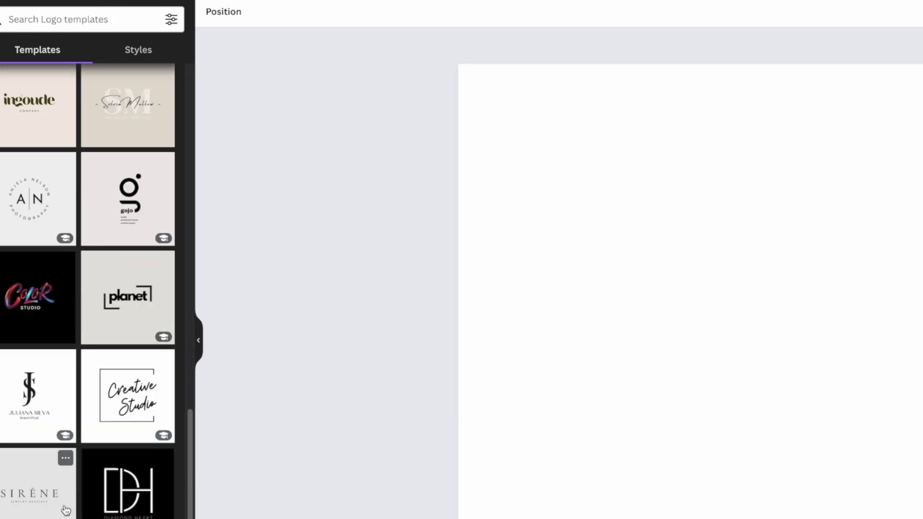
{"action": "scroll", "coordinate": [61, 513], "scroll_direction": "down", "scroll_amount": 2}
{"action": "left_click", "coordinate": [143, 242]}
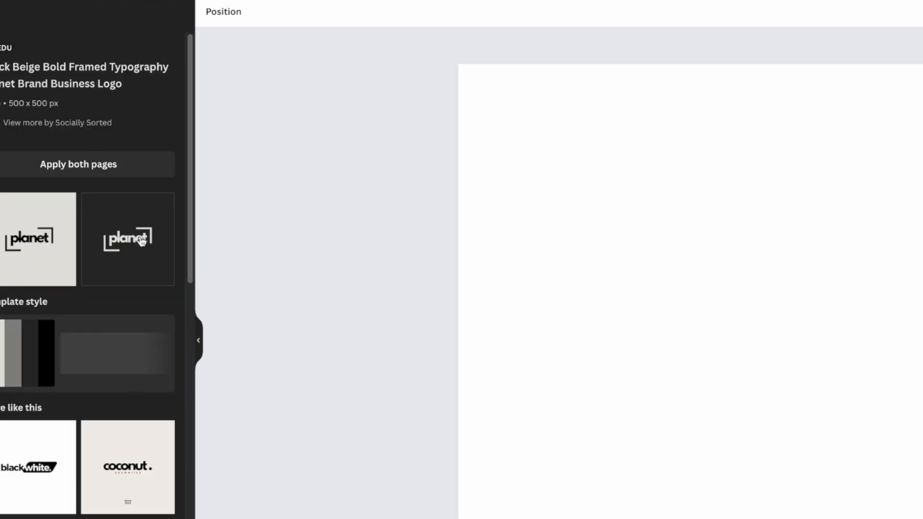
{"action": "left_click", "coordinate": [36, 256]}
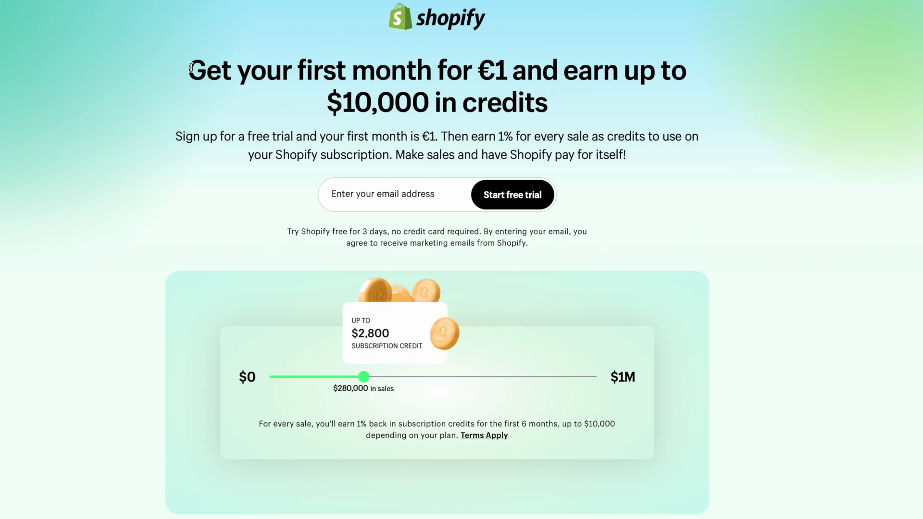
Check the €1 first-month trial offer, then answer onboarding: sell products through an online store.
{"action": "left_click_drag", "start_coordinate": [234, 65], "coordinate": [633, 96]}
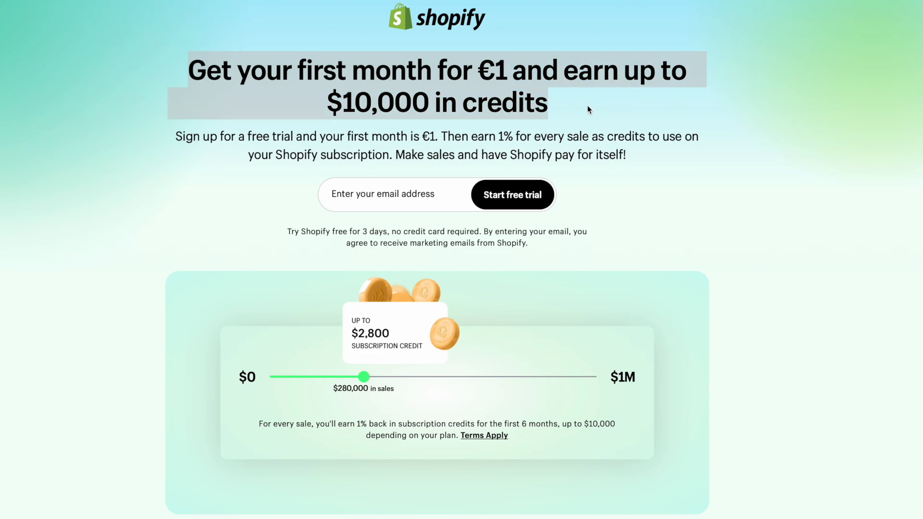
{"action": "left_click", "coordinate": [574, 103]}
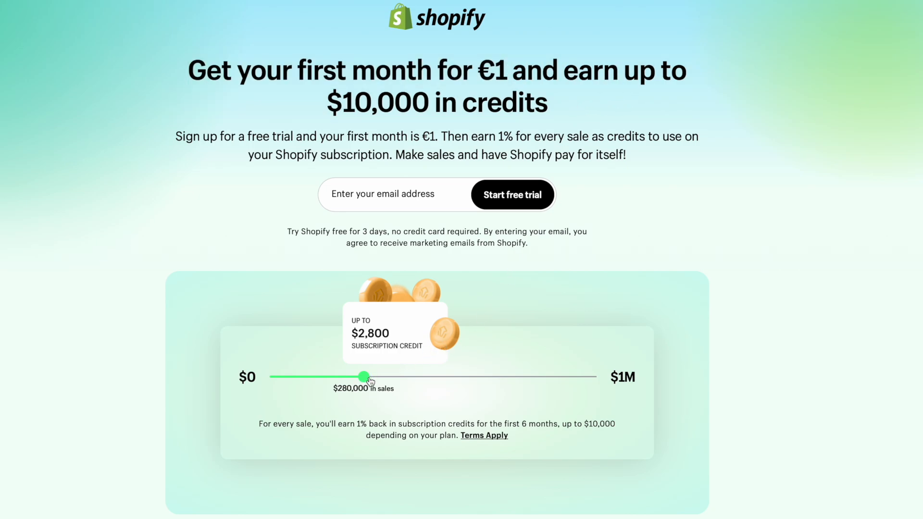
{"action": "left_click_drag", "start_coordinate": [370, 381], "coordinate": [402, 378]}
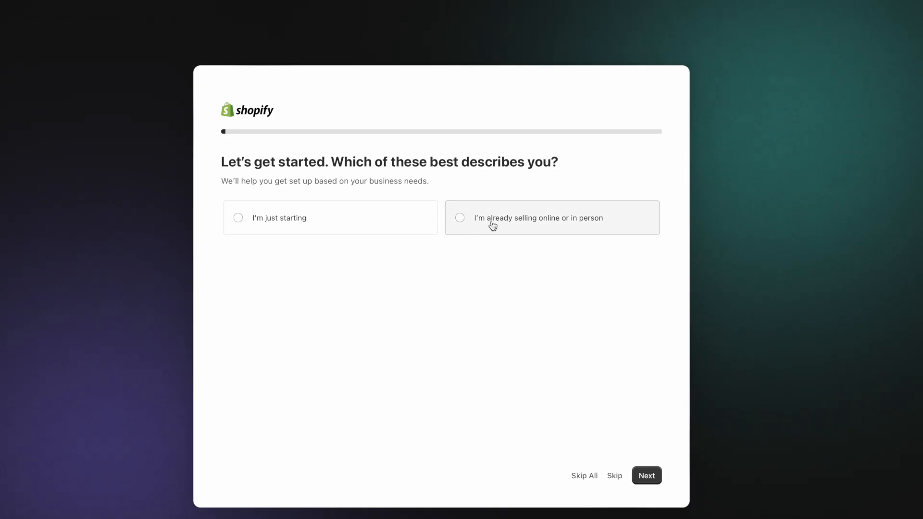
{"action": "left_click", "coordinate": [492, 224]}
{"action": "key", "text": "Up"}
{"action": "left_click", "coordinate": [644, 477]}
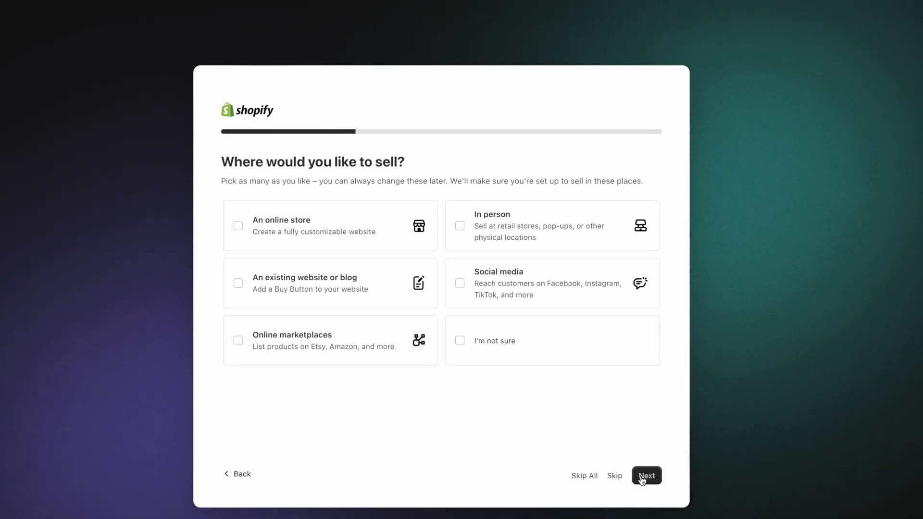
{"action": "left_click", "coordinate": [288, 226]}
{"action": "left_click", "coordinate": [647, 475]}
{"action": "left_click", "coordinate": [382, 237]}
{"action": "left_click", "coordinate": [647, 476]}
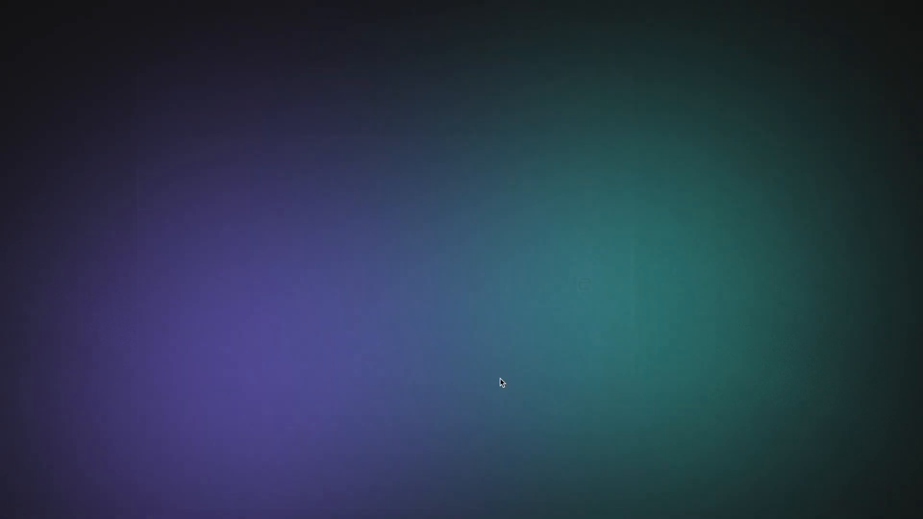
{"action": "left_click", "coordinate": [548, 370]}
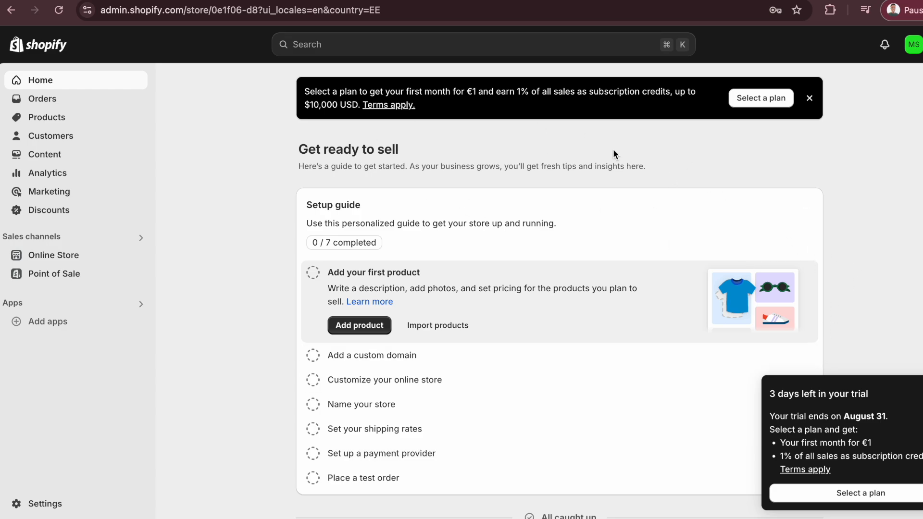
Review the Basic plan checkout and remove the store password so everyone can visit.
{"action": "left_click", "coordinate": [846, 494]}
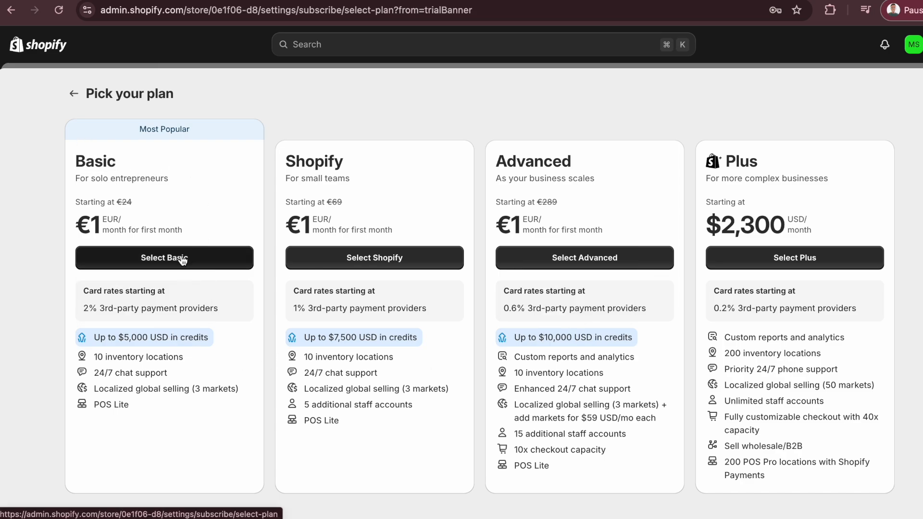
{"action": "left_click", "coordinate": [198, 255]}
{"action": "scroll", "coordinate": [207, 269], "scroll_direction": "down", "scroll_amount": 1}
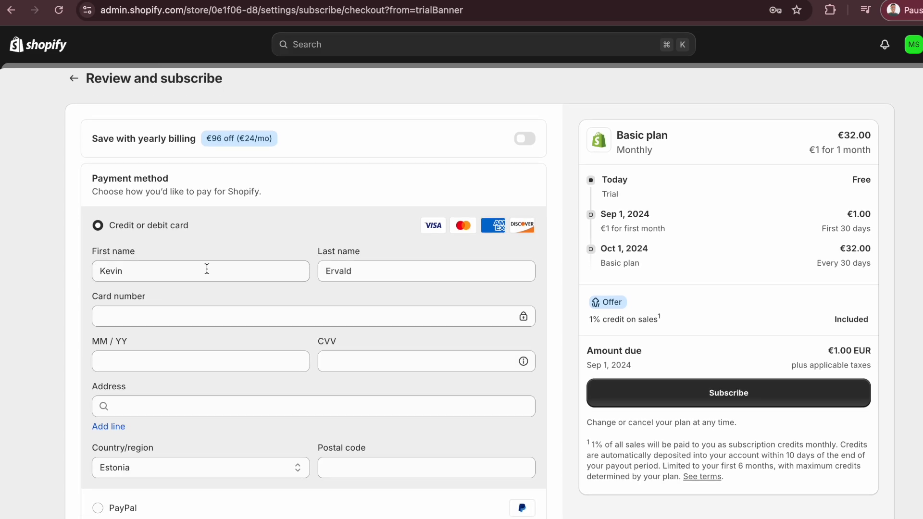
{"action": "scroll", "coordinate": [207, 269], "scroll_direction": "down", "scroll_amount": 1}
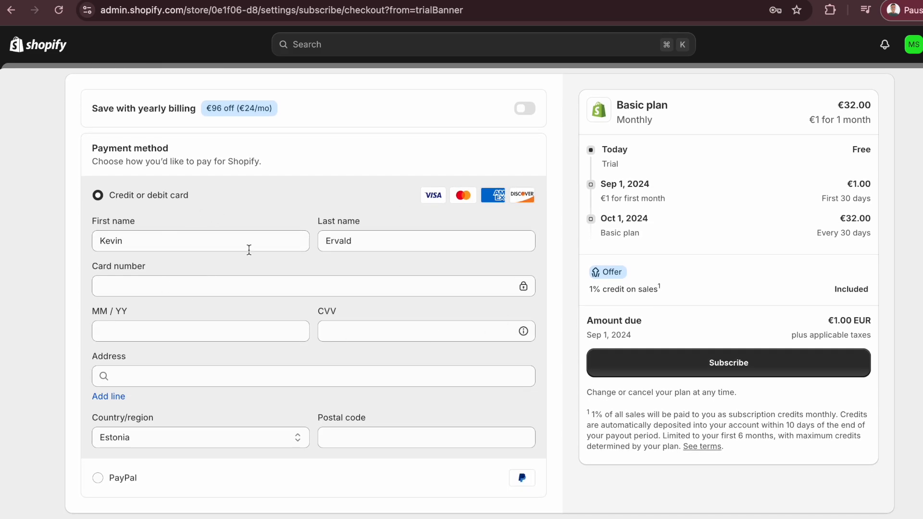
{"action": "scroll", "coordinate": [661, 229], "scroll_direction": "up", "scroll_amount": 2}
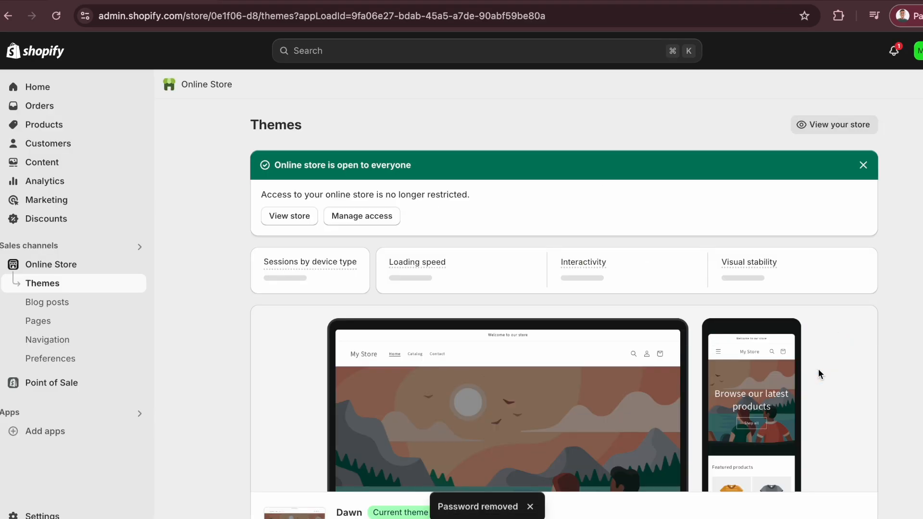
{"action": "scroll", "coordinate": [700, 385], "scroll_direction": "down", "scroll_amount": 1}
{"action": "scroll", "coordinate": [700, 385], "scroll_direction": "down", "scroll_amount": 1}
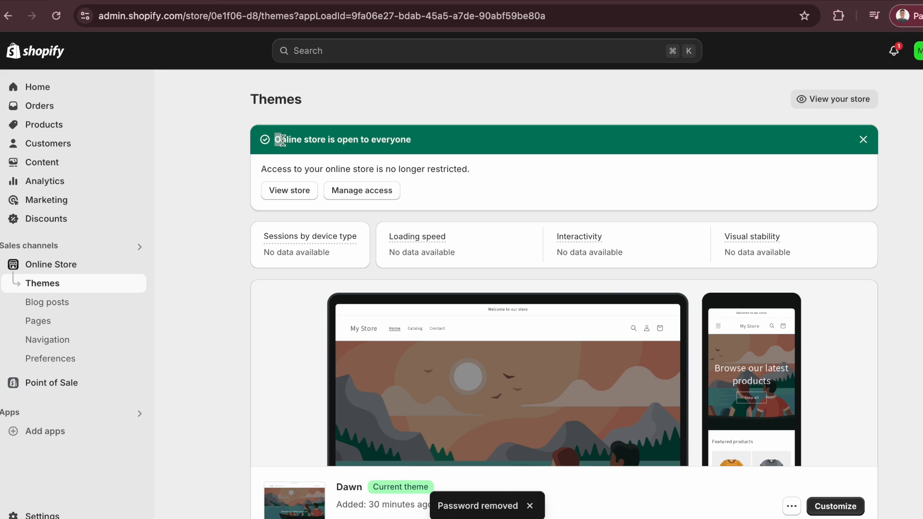
{"action": "left_click_drag", "start_coordinate": [283, 139], "coordinate": [409, 140]}
{"action": "left_click", "coordinate": [236, 198]}
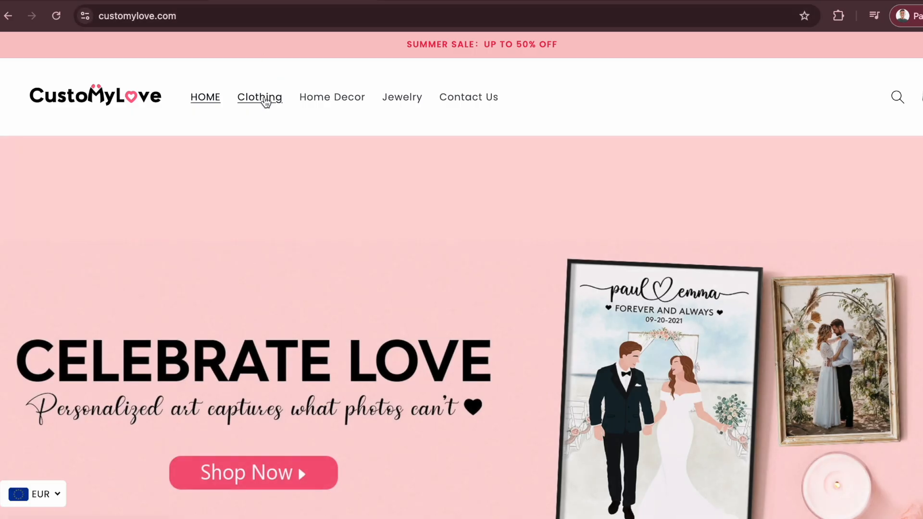
Open the Personalized Photo Line Drawing Hoodie from Clothing and scroll through its options.
{"action": "left_click", "coordinate": [266, 101]}
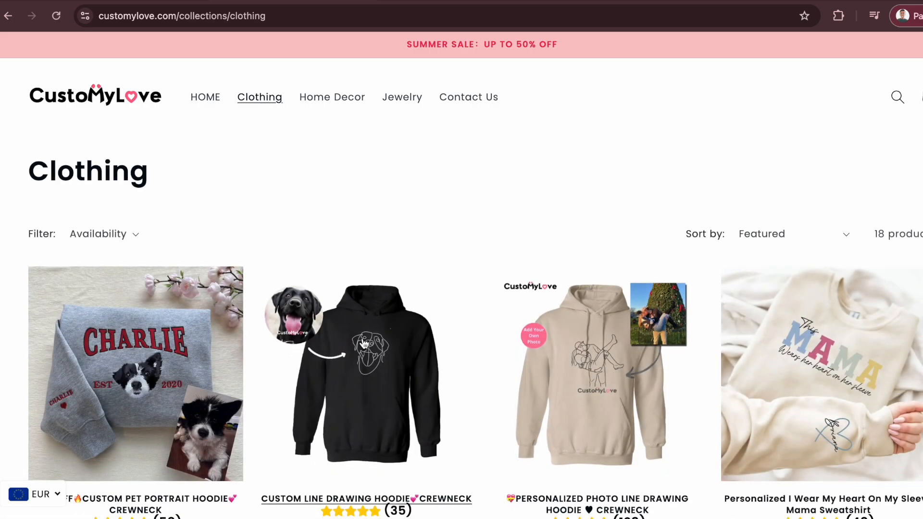
{"action": "left_click", "coordinate": [569, 378]}
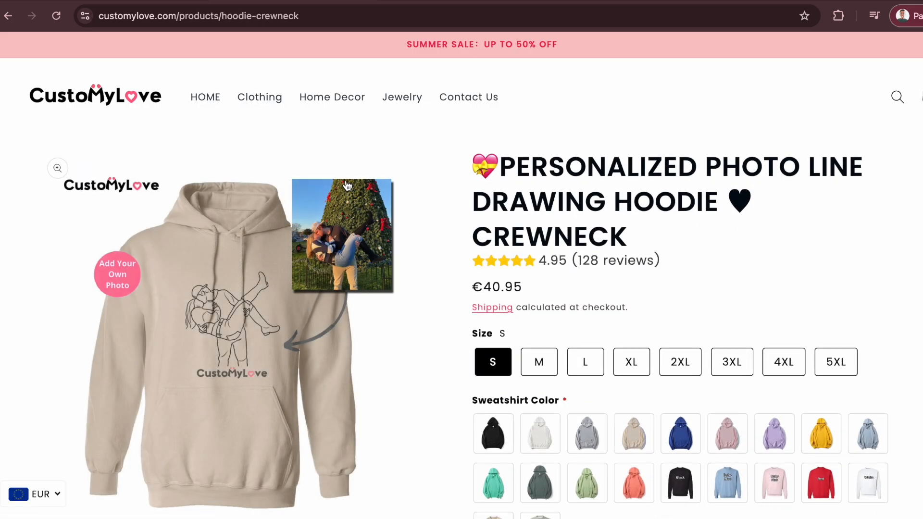
{"action": "scroll", "coordinate": [354, 247], "scroll_direction": "down", "scroll_amount": 1}
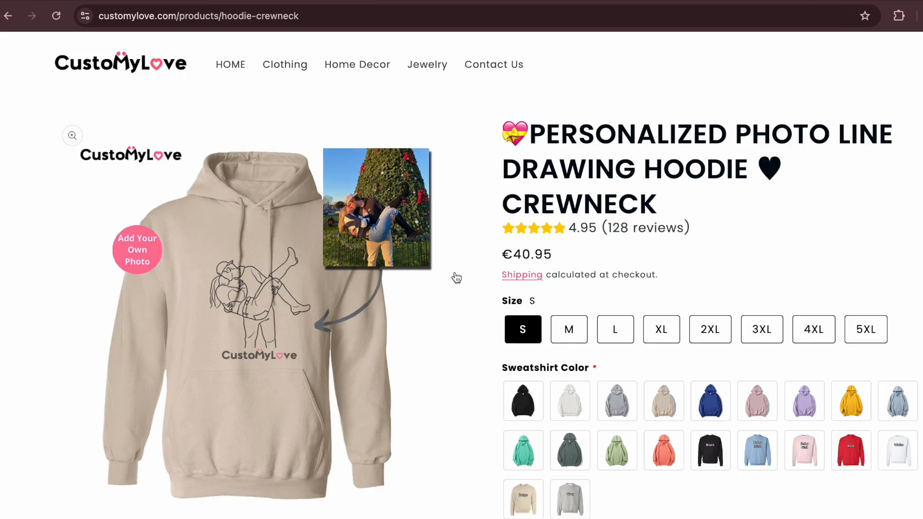
{"action": "scroll", "coordinate": [457, 279], "scroll_direction": "down", "scroll_amount": 7}
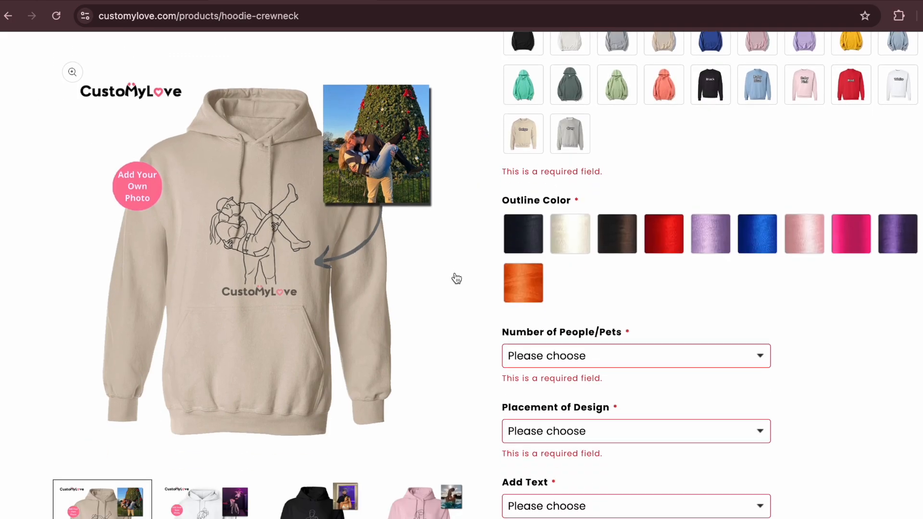
{"action": "scroll", "coordinate": [558, 395], "scroll_direction": "down", "scroll_amount": 4}
{"action": "scroll", "coordinate": [539, 392], "scroll_direction": "down", "scroll_amount": 6}
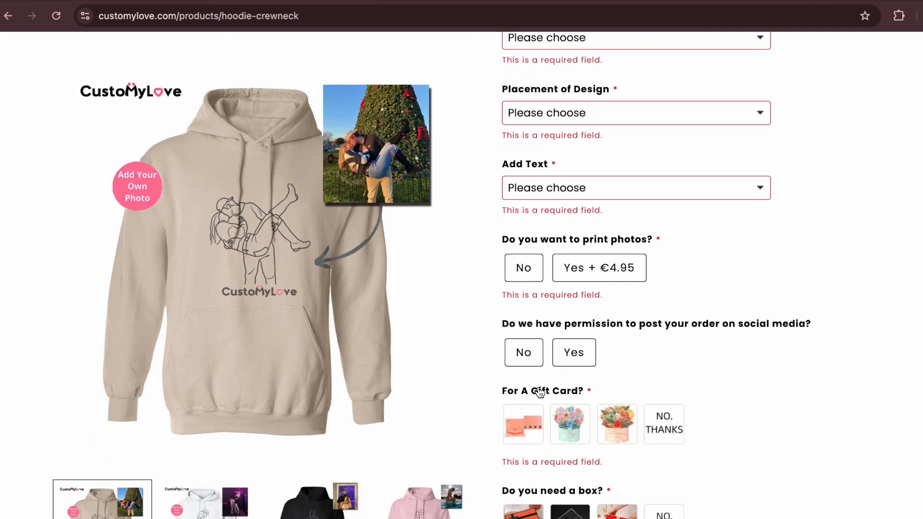
{"action": "scroll", "coordinate": [538, 391], "scroll_direction": "up", "scroll_amount": 6}
{"action": "scroll", "coordinate": [539, 391], "scroll_direction": "up", "scroll_amount": 6}
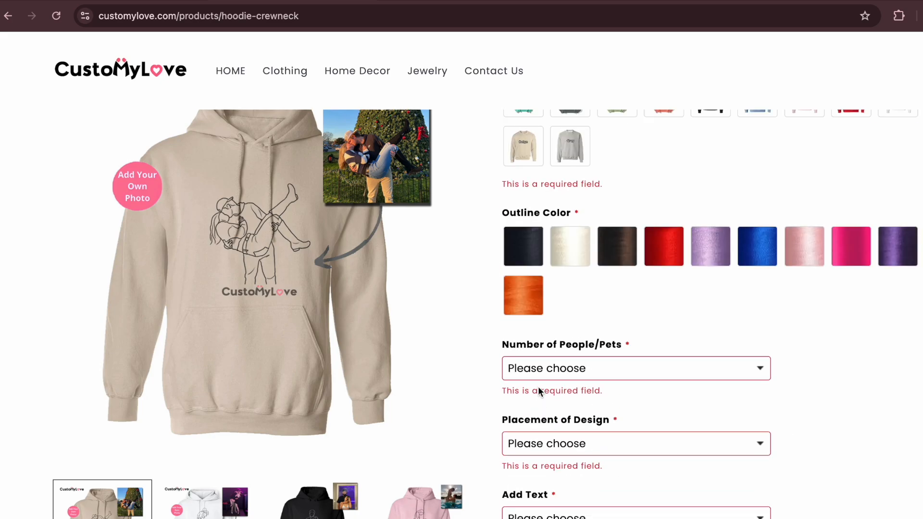
{"action": "scroll", "coordinate": [539, 391], "scroll_direction": "up", "scroll_amount": 7}
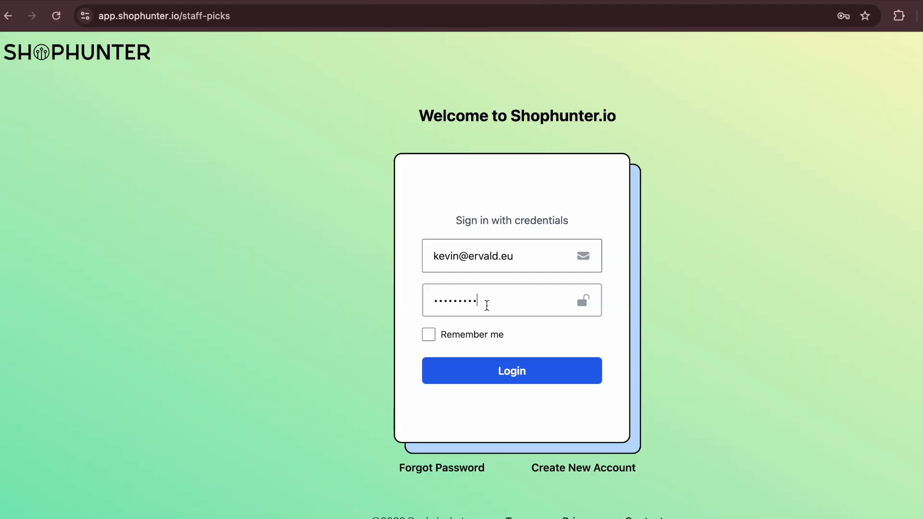
Log in to Shophunter and add customylove.com as a tracked shop.
{"action": "key", "text": "Return"}
{"action": "left_click", "coordinate": [859, 49]}
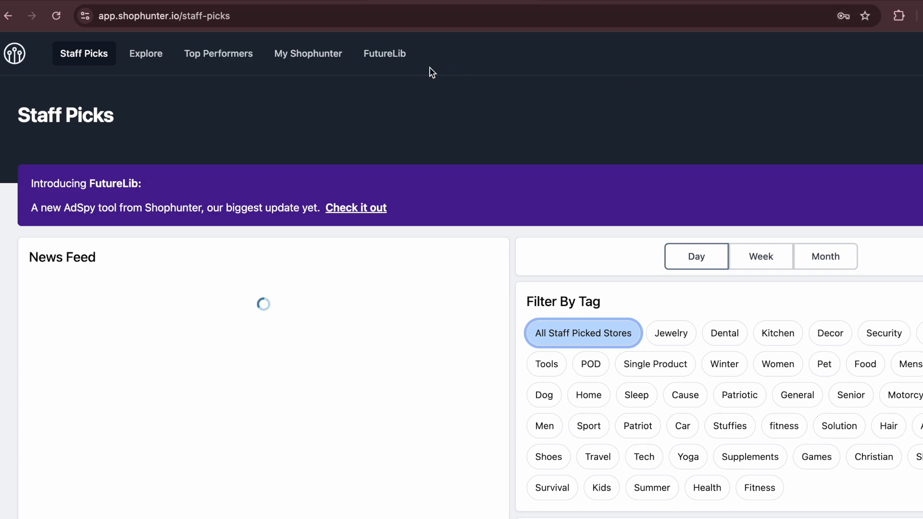
{"action": "mouse_move", "coordinate": [309, 55]}
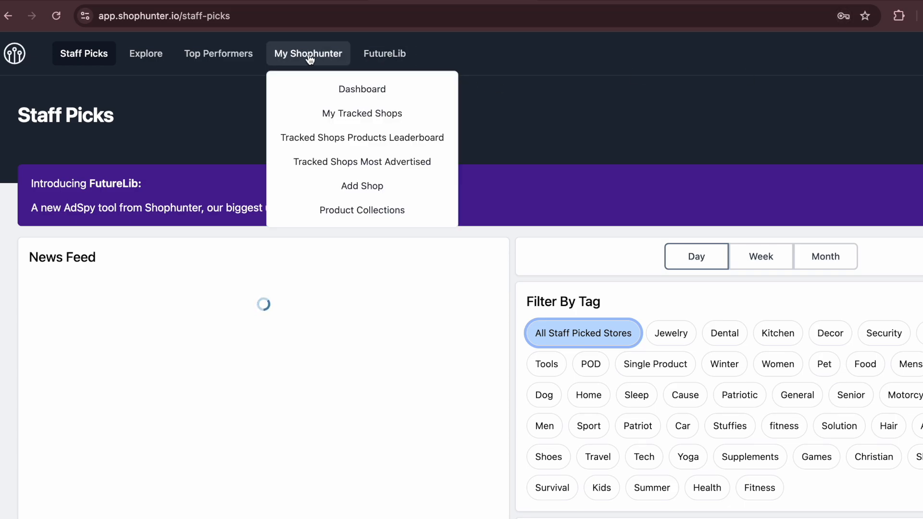
{"action": "left_click", "coordinate": [367, 183]}
{"action": "left_click", "coordinate": [144, 205]}
{"action": "type", "text": "customylove.com"}
{"action": "left_click", "coordinate": [140, 250]}
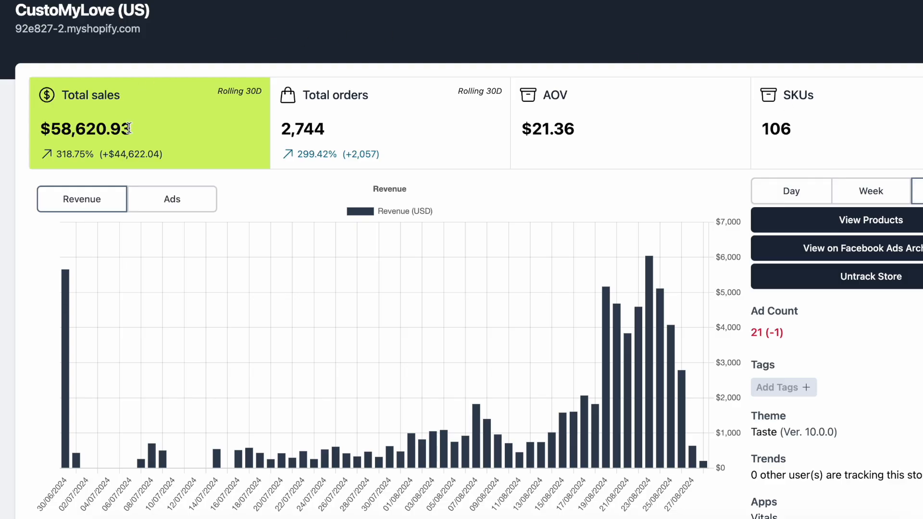
Review CustoMyLove's stats, including $58,620.93 in 30-day sales, orders and revenue.
{"action": "left_click_drag", "start_coordinate": [99, 128], "coordinate": [37, 131]}
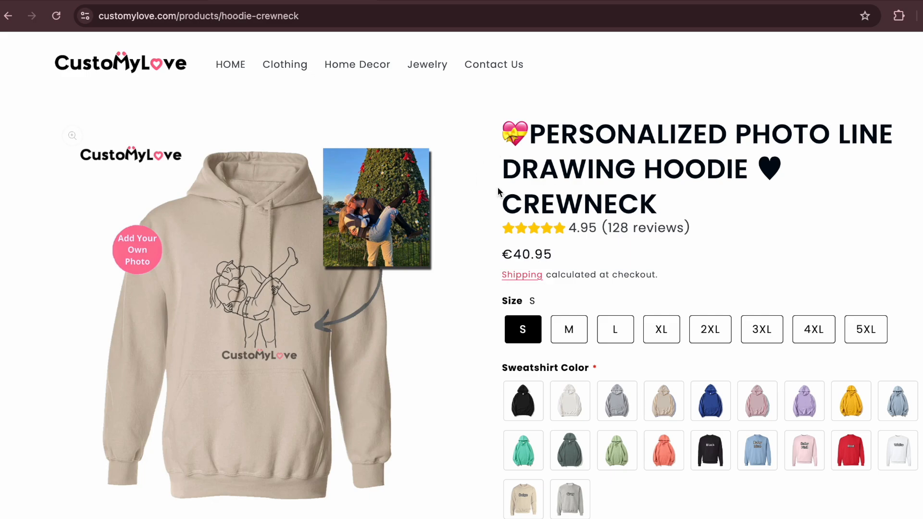
{"action": "scroll", "coordinate": [457, 278], "scroll_direction": "down", "scroll_amount": 8}
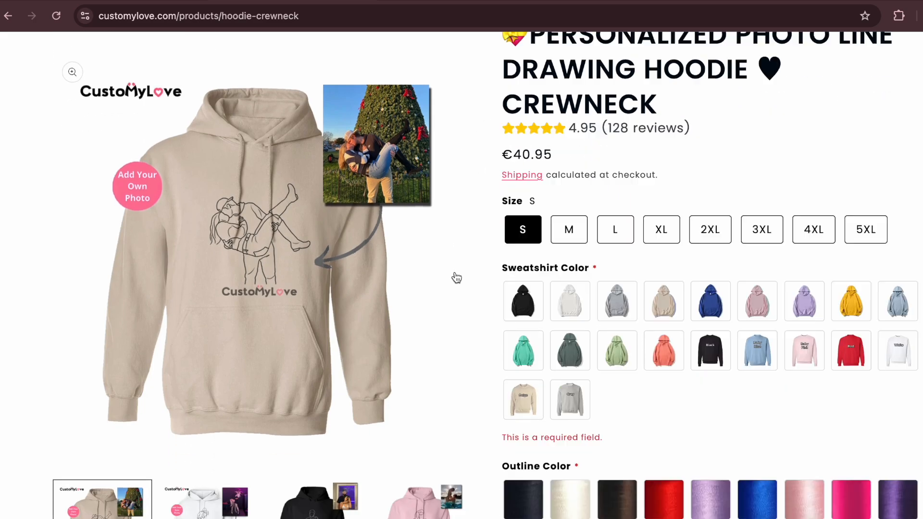
{"action": "scroll", "coordinate": [555, 379], "scroll_direction": "down", "scroll_amount": 4}
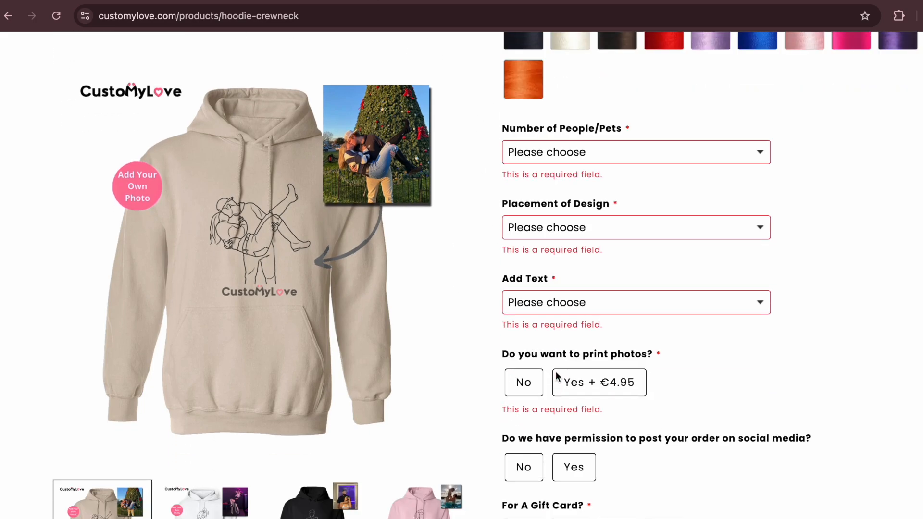
{"action": "scroll", "coordinate": [554, 379], "scroll_direction": "down", "scroll_amount": 2}
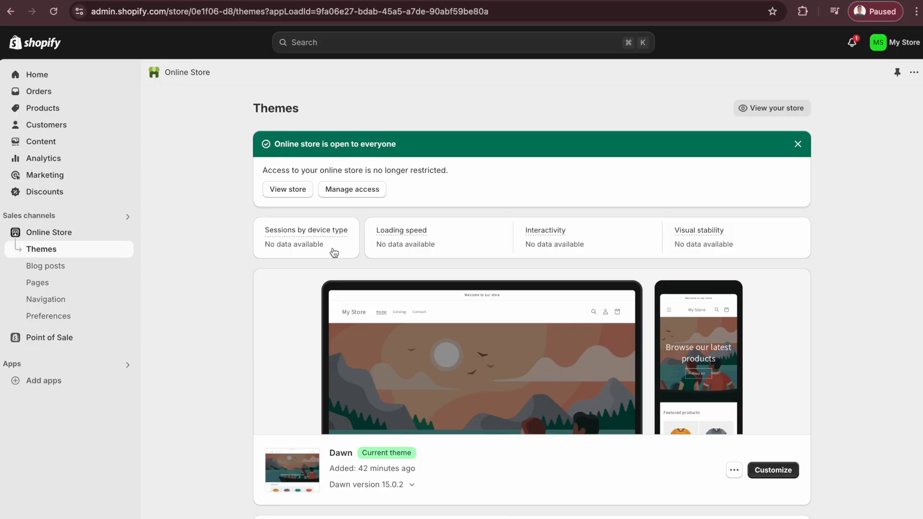
Search the Shopify App Store for 'printify' and open the Printify: Print on Demand app.
{"action": "left_click", "coordinate": [60, 381]}
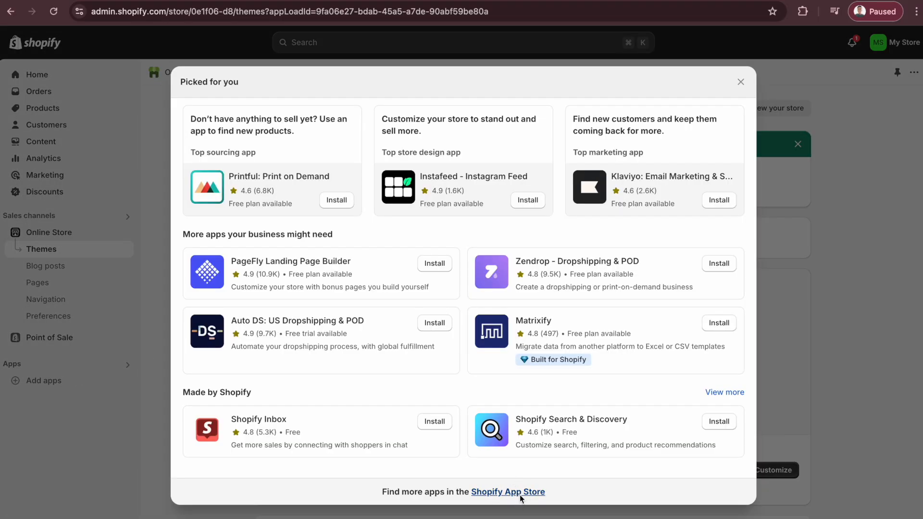
{"action": "left_click", "coordinate": [520, 492]}
{"action": "type", "text": "printif"}
{"action": "type", "text": "y"}
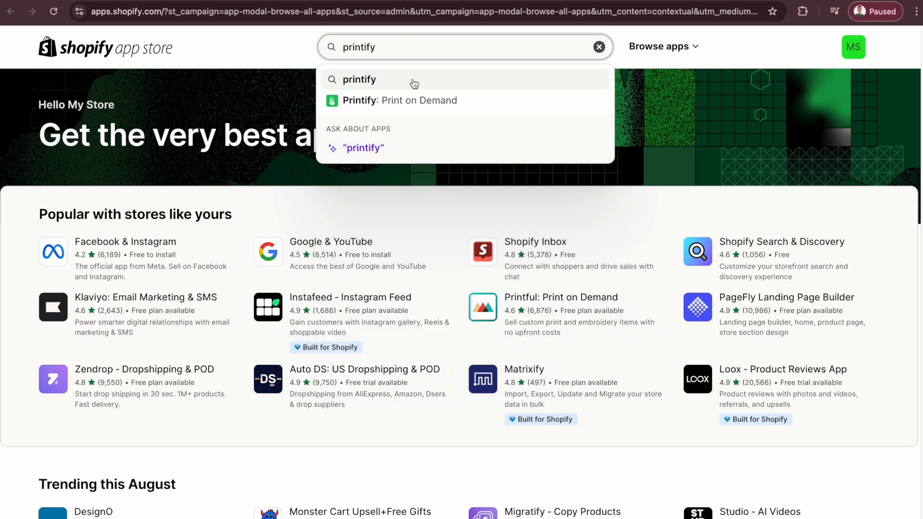
{"action": "left_click", "coordinate": [411, 99]}
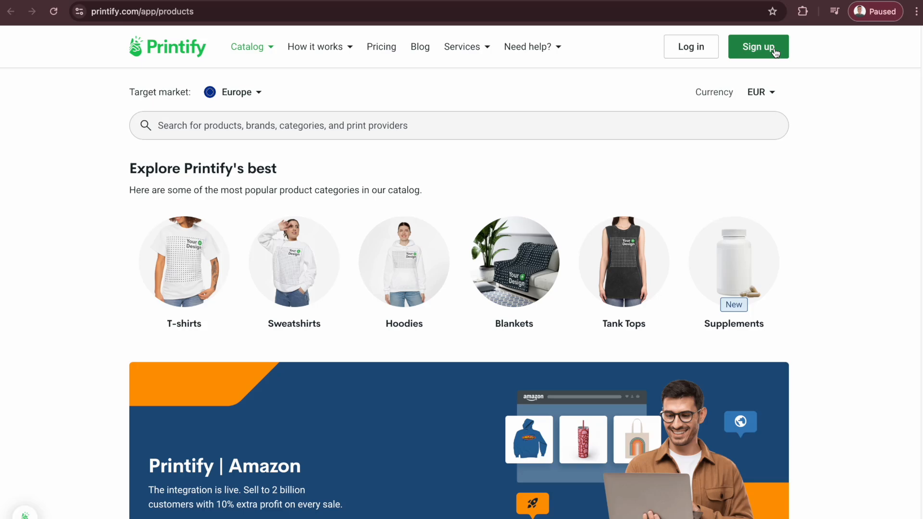
Sign up for Printify, connect it to Shopify with the pasted store URL, and install.
{"action": "left_click", "coordinate": [759, 47]}
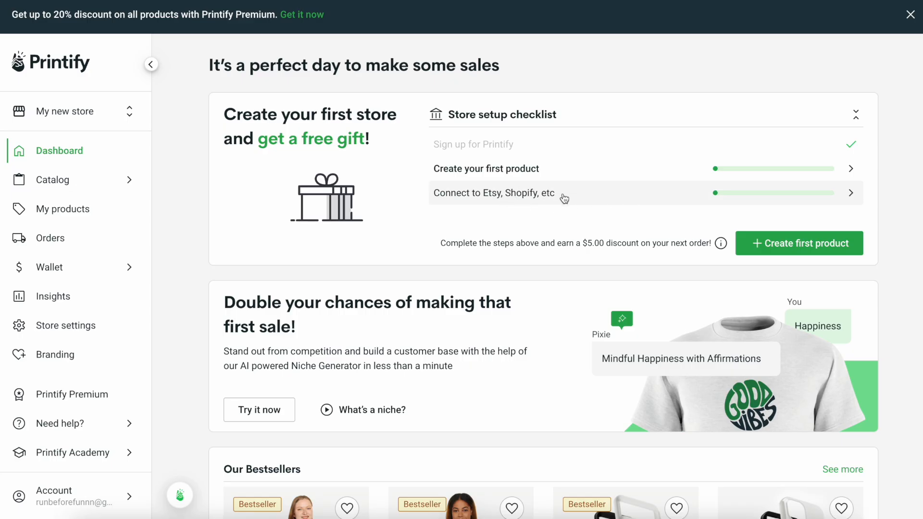
{"action": "left_click", "coordinate": [609, 201]}
{"action": "scroll", "coordinate": [625, 289], "scroll_direction": "down", "scroll_amount": 5}
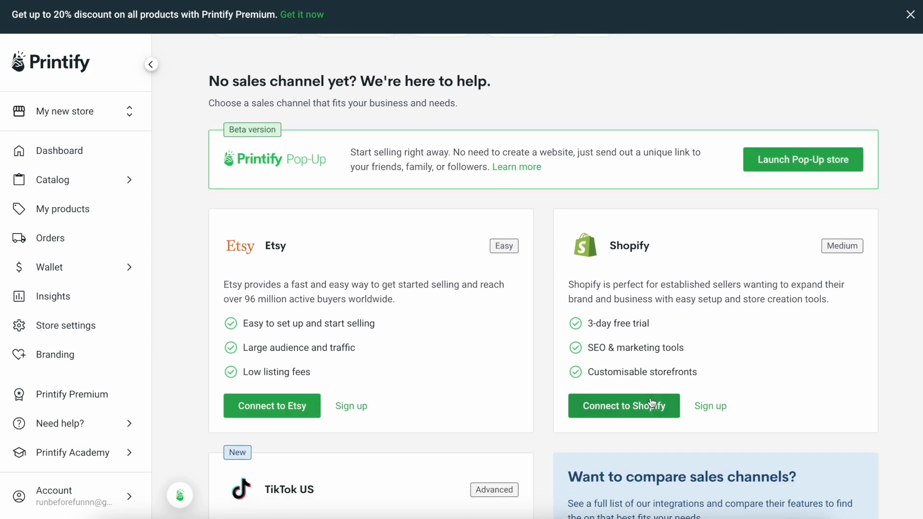
{"action": "left_click", "coordinate": [639, 406]}
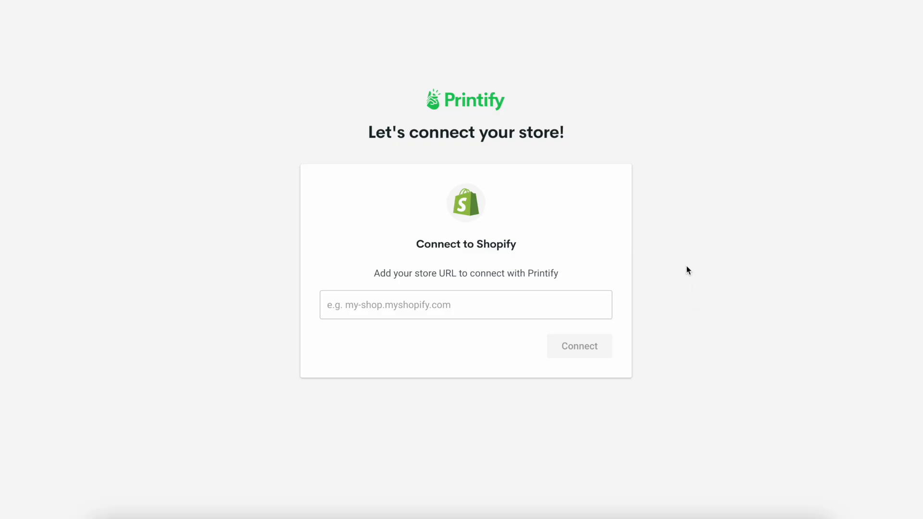
{"action": "left_click", "coordinate": [443, 303]}
{"action": "type", "text": "https://0e1f06-d8.myshopify.com/"}
{"action": "left_click", "coordinate": [579, 344]}
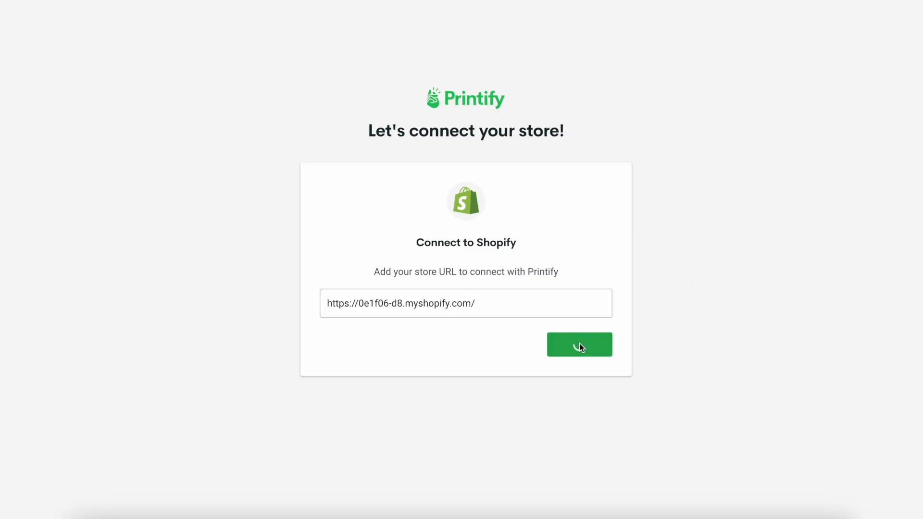
{"action": "left_click", "coordinate": [707, 278]}
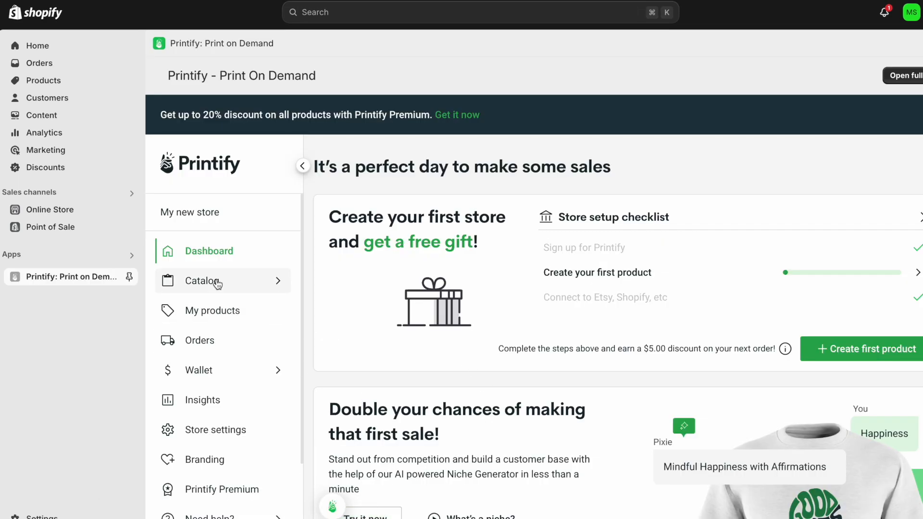
Open the Unisex Heavy Blend Hooded Sweatshirt from the men's Hoodies catalog.
{"action": "mouse_move", "coordinate": [269, 281]}
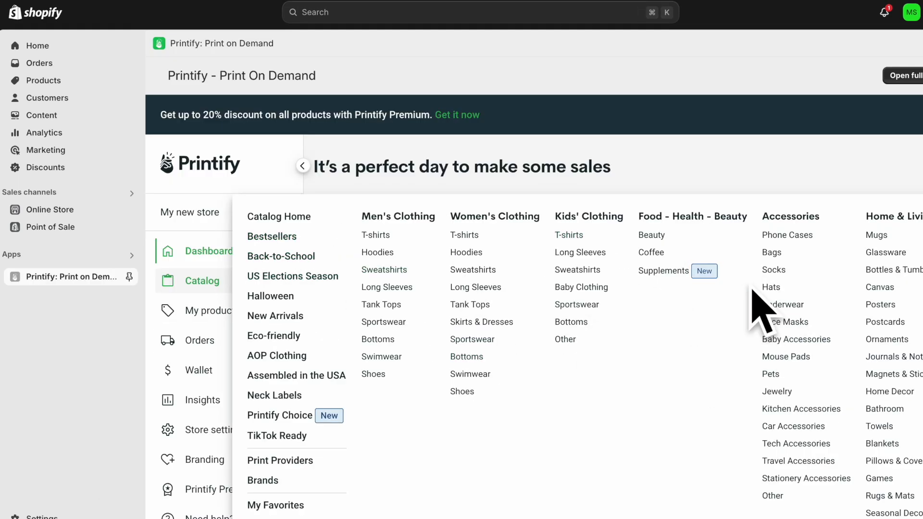
{"action": "left_click", "coordinate": [378, 255]}
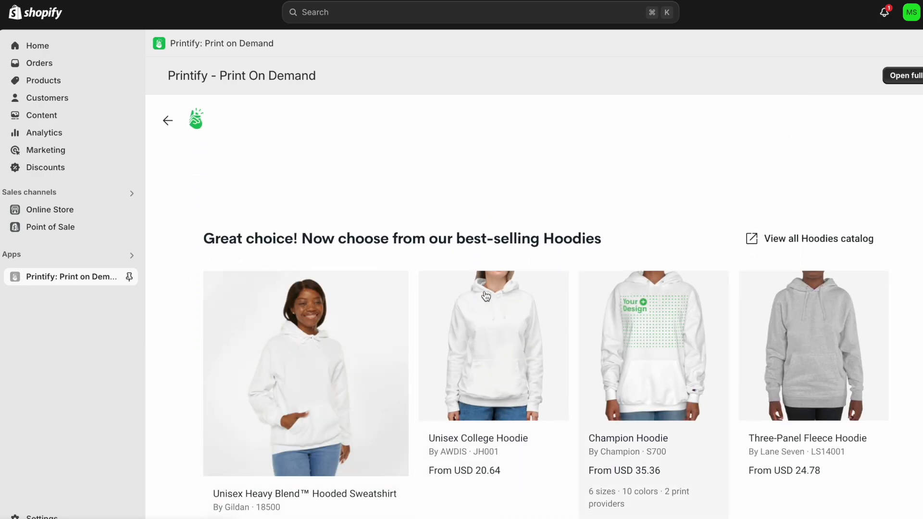
{"action": "left_click", "coordinate": [792, 240]}
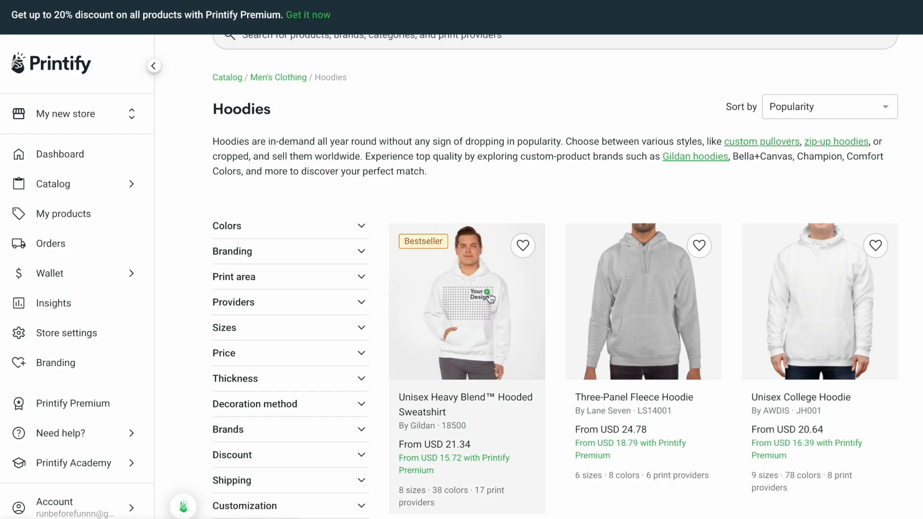
{"action": "scroll", "coordinate": [515, 329], "scroll_direction": "down", "scroll_amount": 1}
{"action": "left_click", "coordinate": [492, 314]}
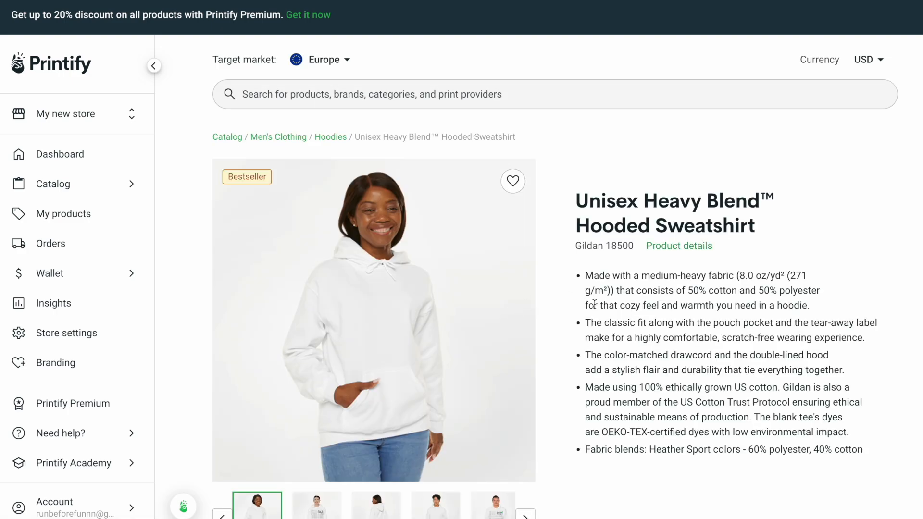
Start designing with the Print Logistic provider and skip the product creator tour.
{"action": "scroll", "coordinate": [595, 304], "scroll_direction": "down", "scroll_amount": 2}
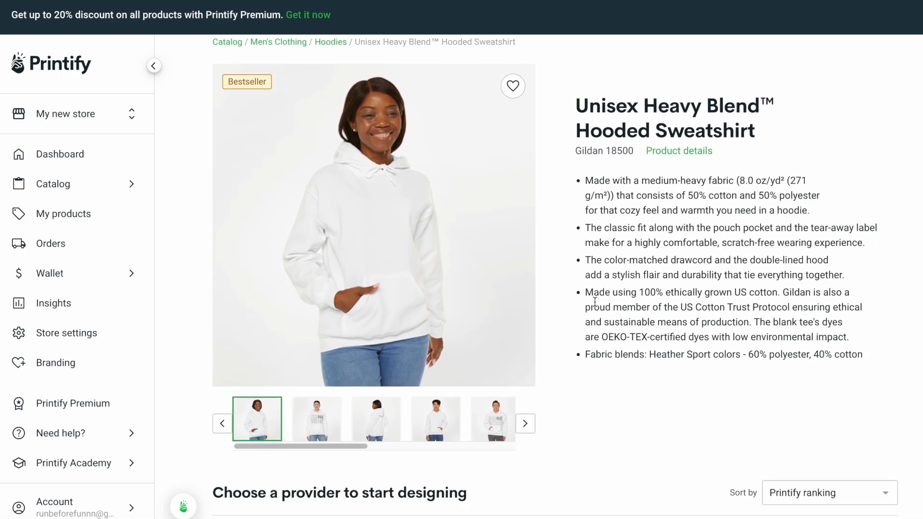
{"action": "scroll", "coordinate": [594, 302], "scroll_direction": "down", "scroll_amount": 1}
{"action": "scroll", "coordinate": [581, 383], "scroll_direction": "down", "scroll_amount": 8}
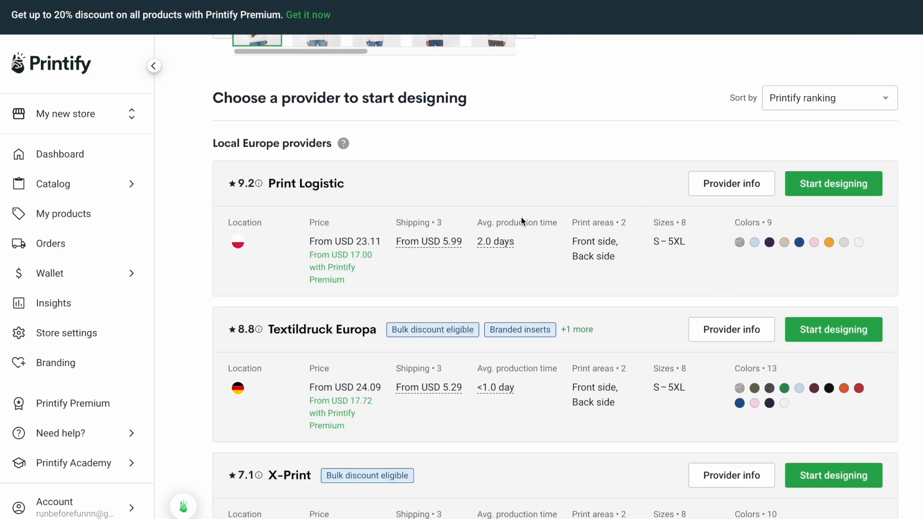
{"action": "scroll", "coordinate": [337, 265], "scroll_direction": "up", "scroll_amount": 1}
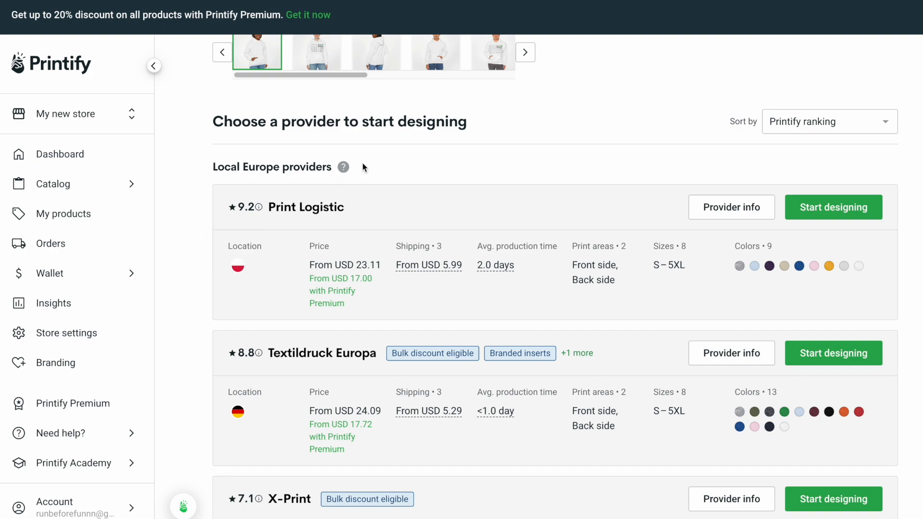
{"action": "left_click", "coordinate": [842, 210]}
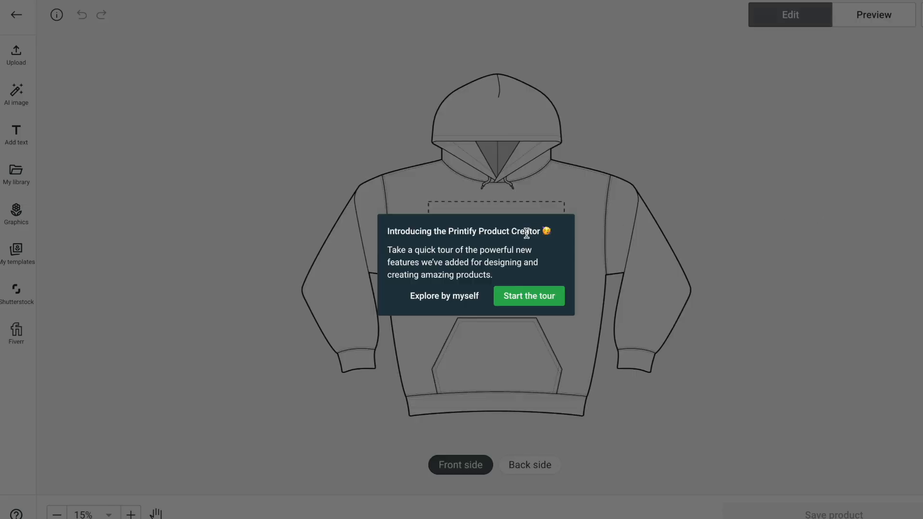
{"action": "left_click", "coordinate": [447, 300]}
{"action": "left_click", "coordinate": [177, 459]}
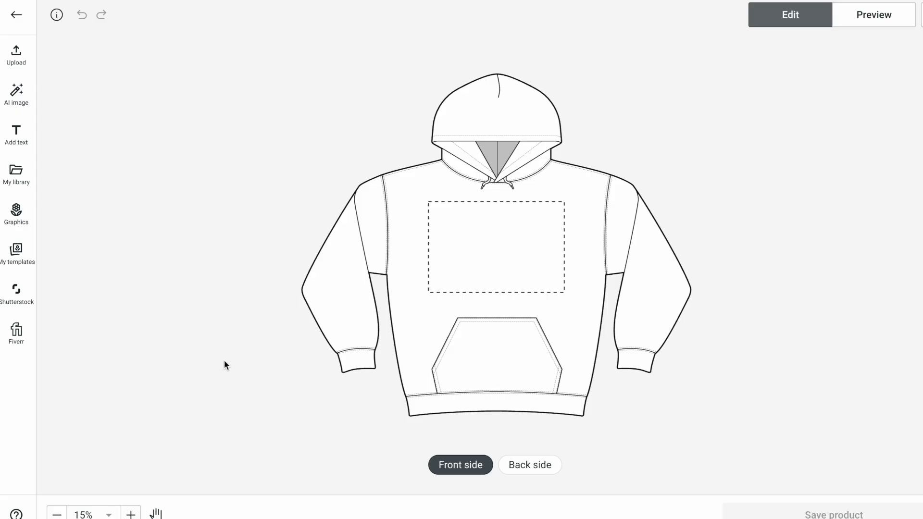
Search Fiverr for 'line art couple', then view Google image results for 'line art drawing couple'.
{"action": "type", "text": "ne art couple"}
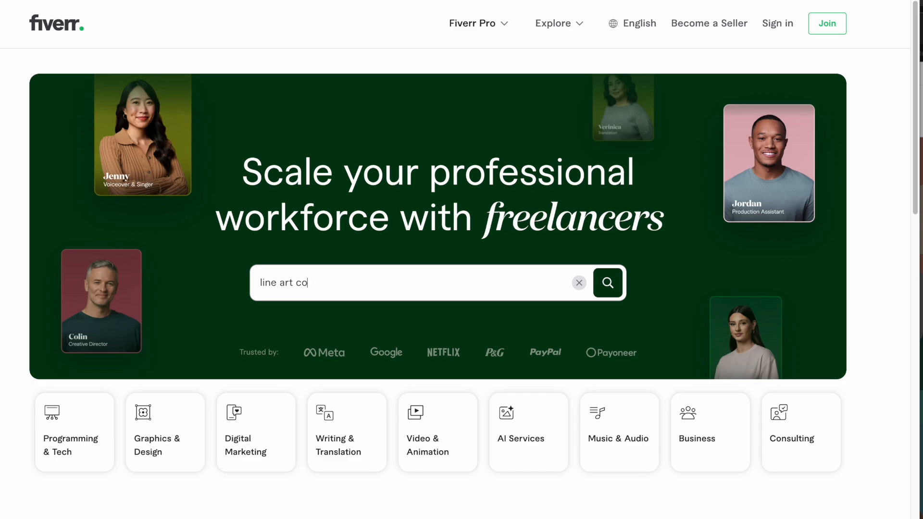
{"action": "key", "text": "Return"}
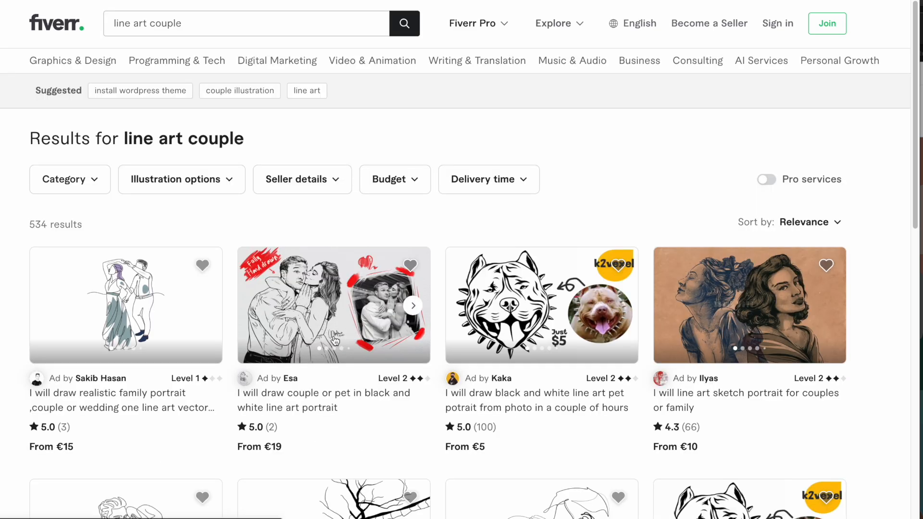
{"action": "scroll", "coordinate": [257, 382], "scroll_direction": "down", "scroll_amount": 2}
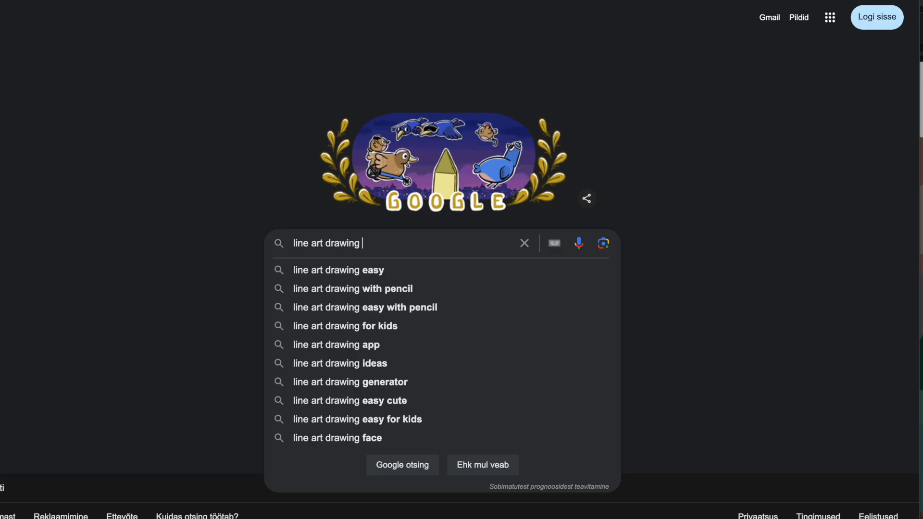
{"action": "type", "text": "couple"}
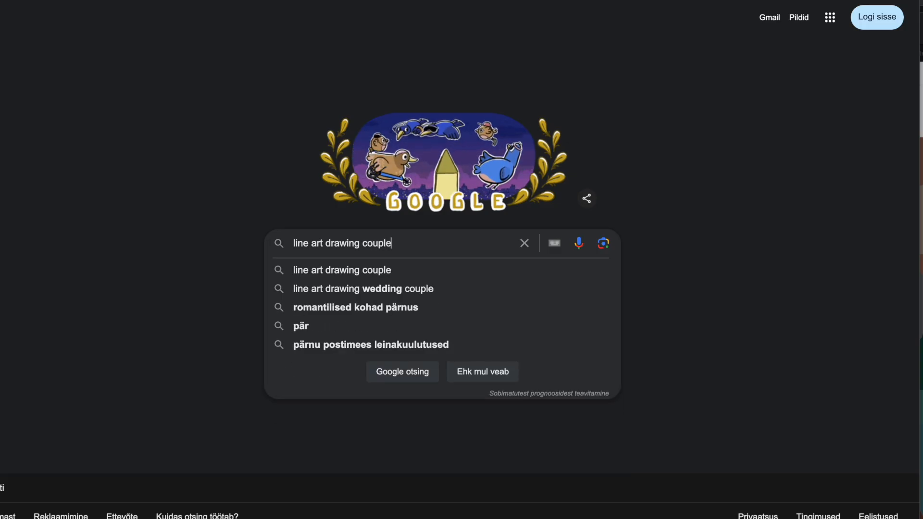
{"action": "key", "text": "Return"}
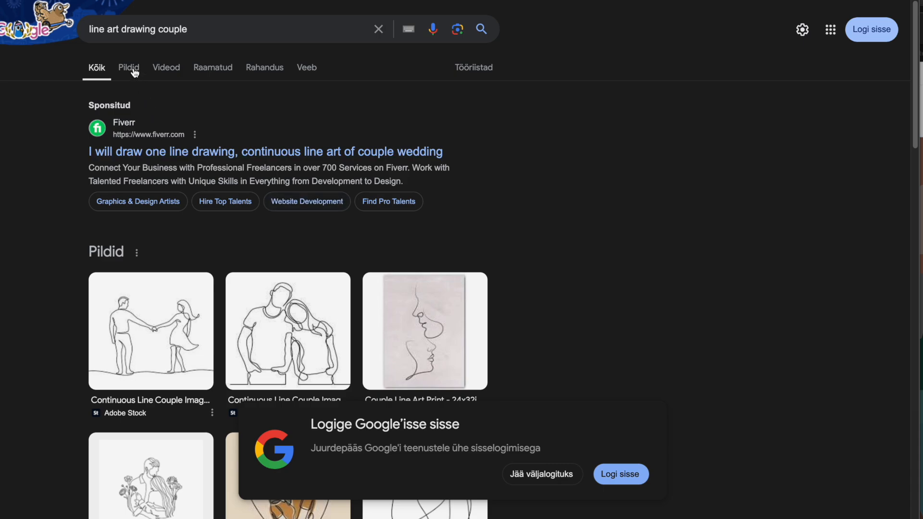
{"action": "left_click", "coordinate": [134, 70]}
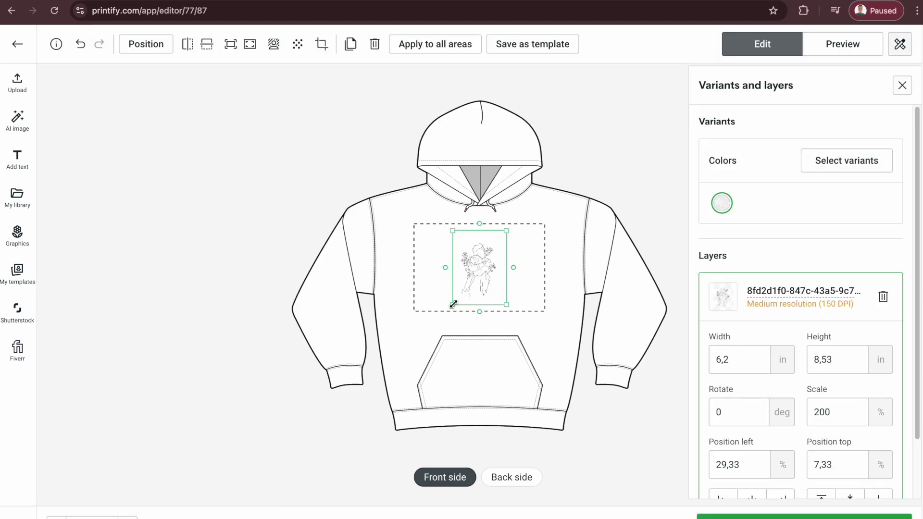
Shrink the line-art design to the upper right and add Light Blue and Sport Grey variants.
{"action": "left_click_drag", "start_coordinate": [453, 304], "coordinate": [527, 244]}
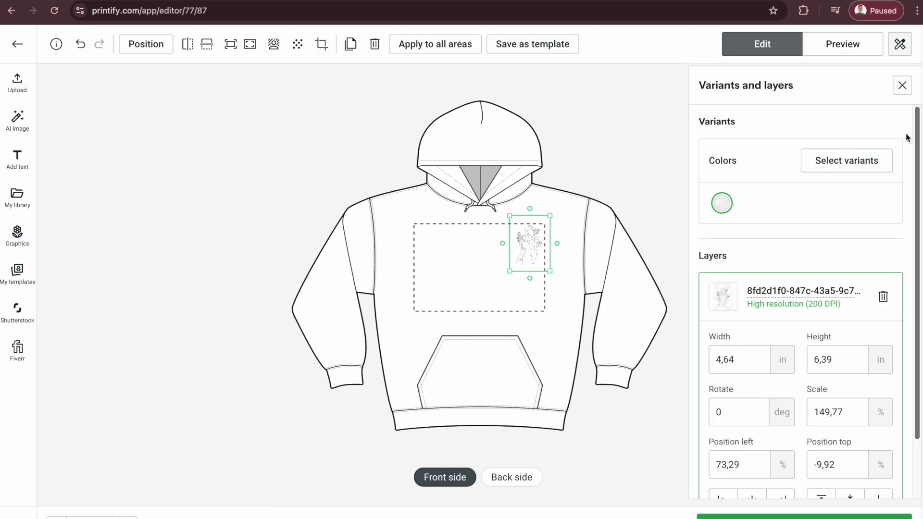
{"action": "left_click", "coordinate": [832, 166]}
{"action": "scroll", "coordinate": [772, 242], "scroll_direction": "down", "scroll_amount": 1}
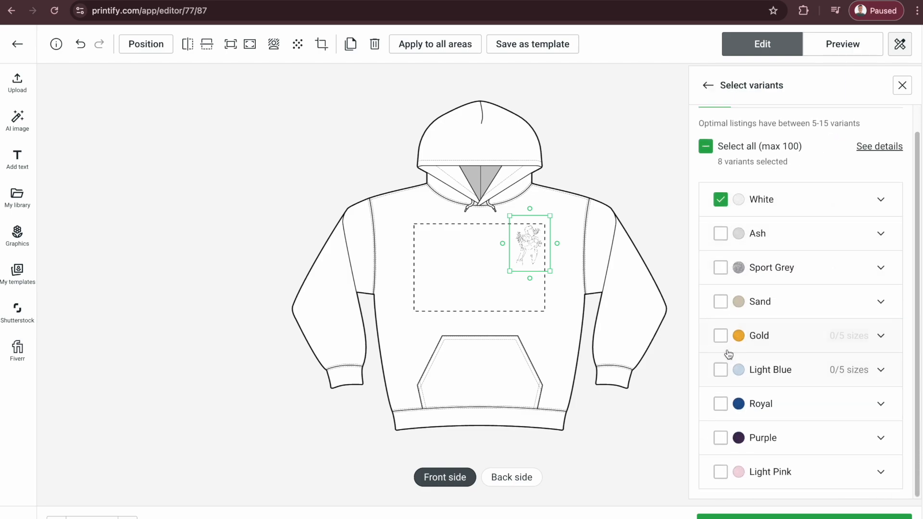
{"action": "left_click", "coordinate": [720, 373]}
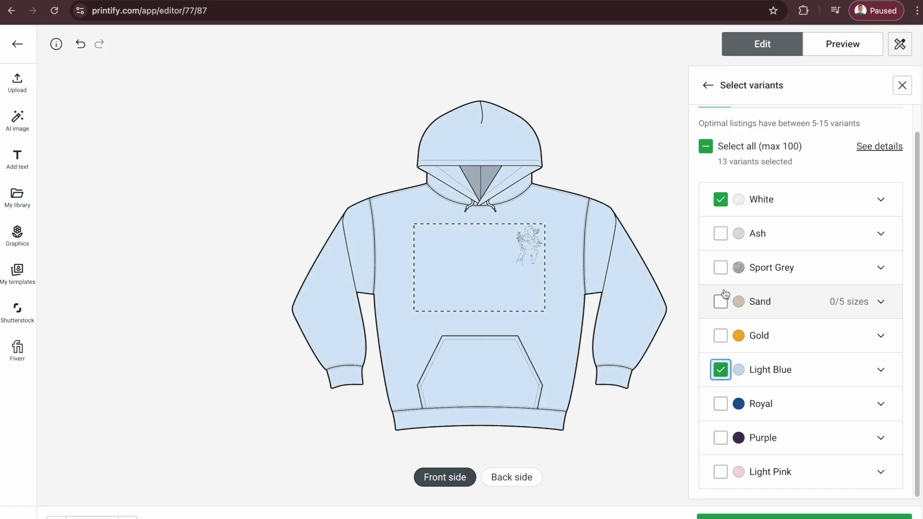
{"action": "left_click", "coordinate": [722, 269]}
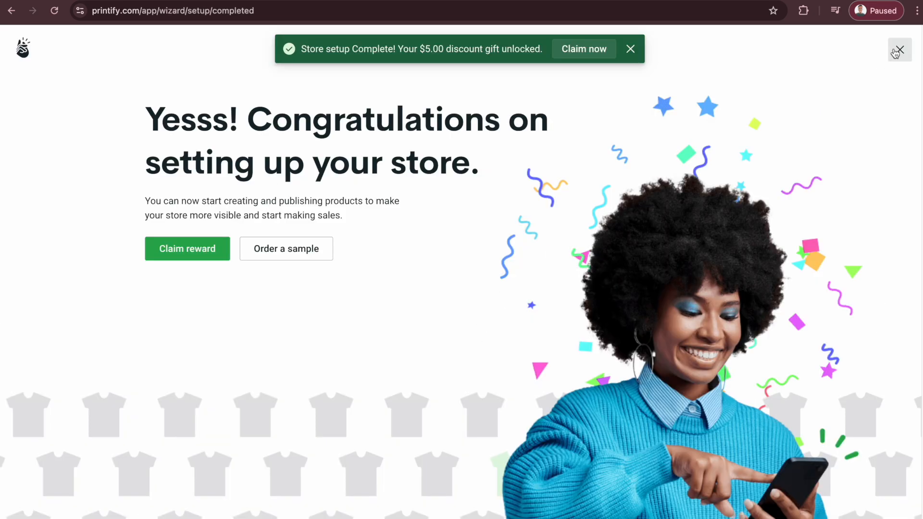
Set Printify's order approval to Manual under Store settings > Order settings.
{"action": "left_click", "coordinate": [898, 51]}
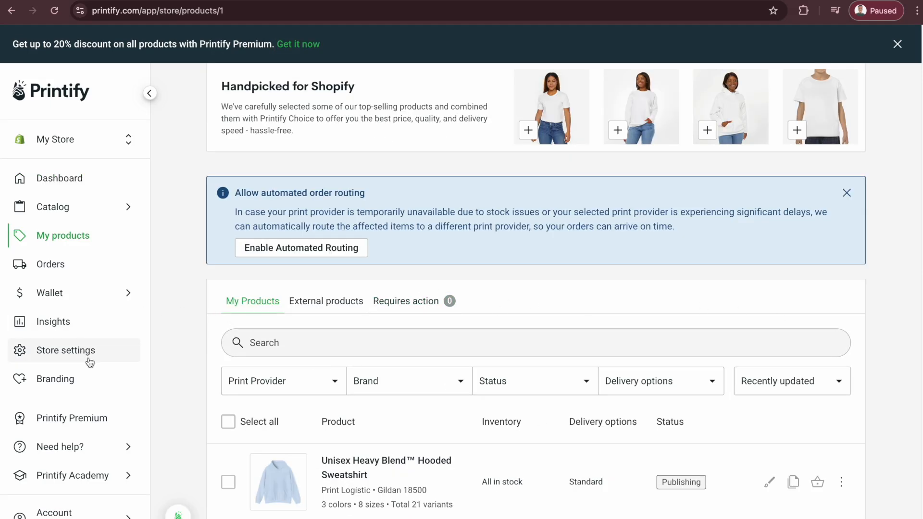
{"action": "left_click", "coordinate": [67, 359]}
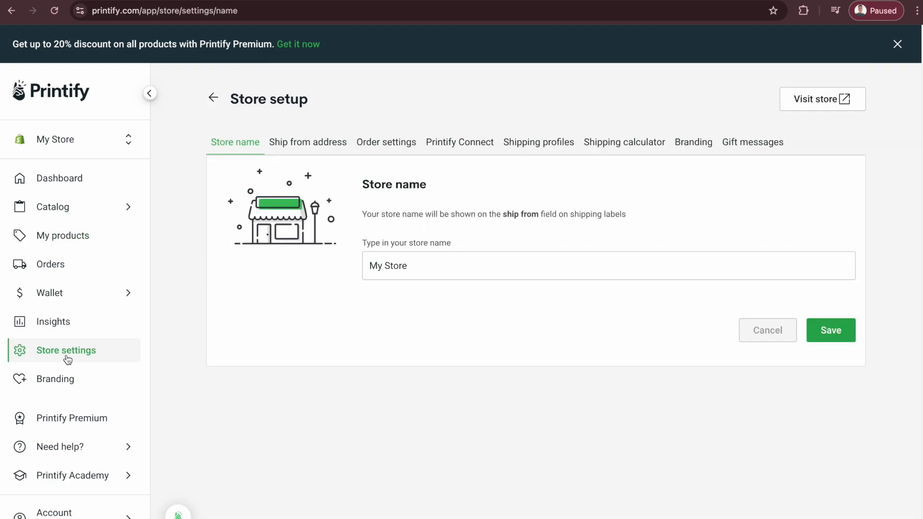
{"action": "left_click", "coordinate": [386, 141]}
{"action": "scroll", "coordinate": [491, 368], "scroll_direction": "down", "scroll_amount": 10}
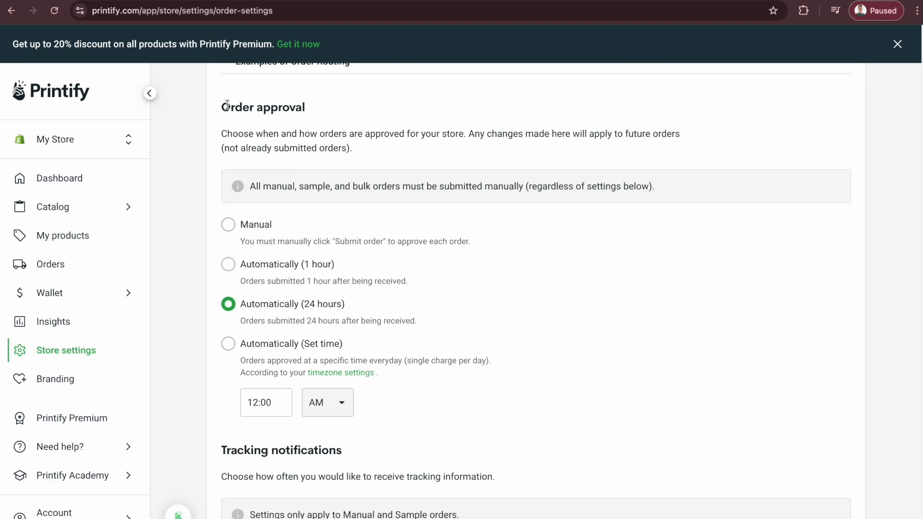
{"action": "left_click_drag", "start_coordinate": [223, 106], "coordinate": [315, 116]}
{"action": "left_click", "coordinate": [352, 159]}
{"action": "left_click", "coordinate": [240, 225]}
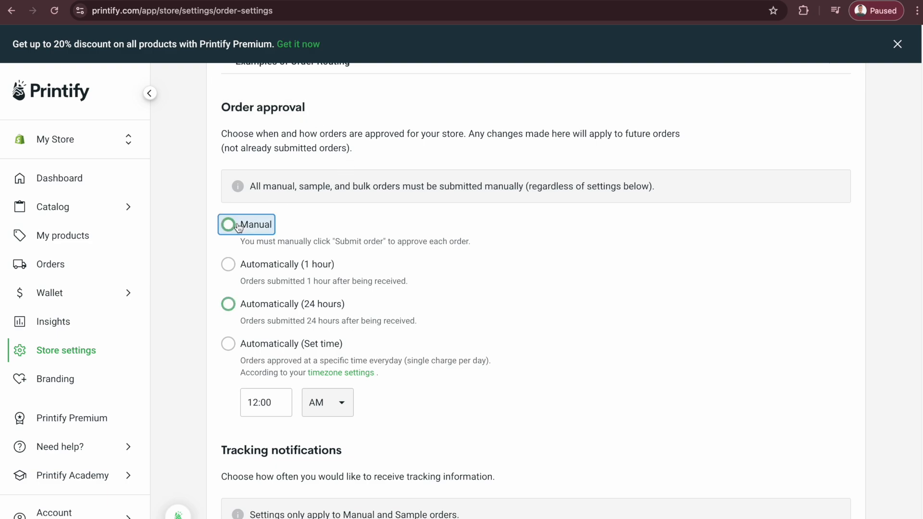
{"action": "left_click_drag", "start_coordinate": [243, 243], "coordinate": [492, 241]}
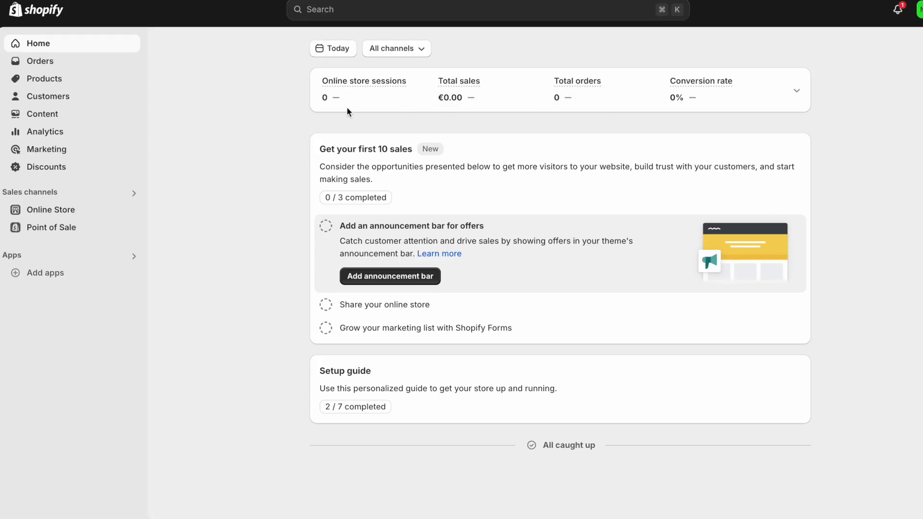
Open the Unisex Heavy Blend™ Hooded Sweatshirt in Products and select its full description text.
{"action": "left_click", "coordinate": [54, 80]}
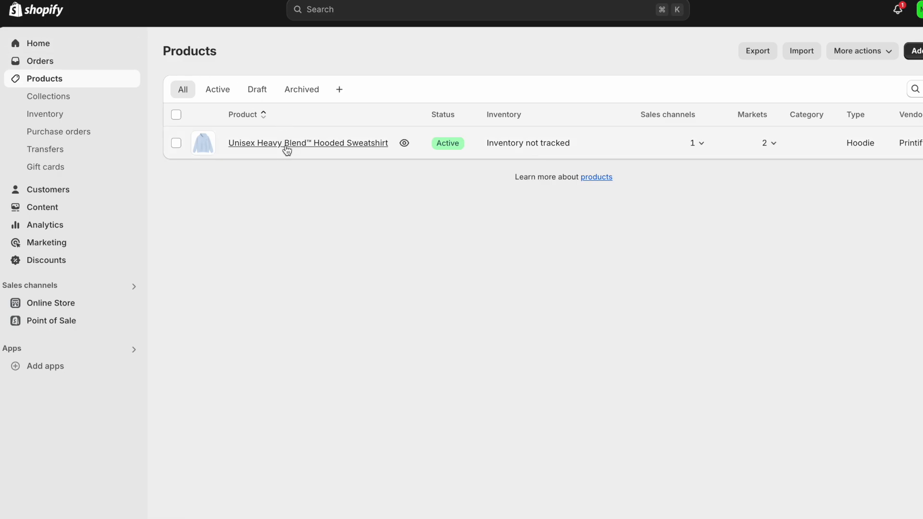
{"action": "left_click", "coordinate": [287, 150]}
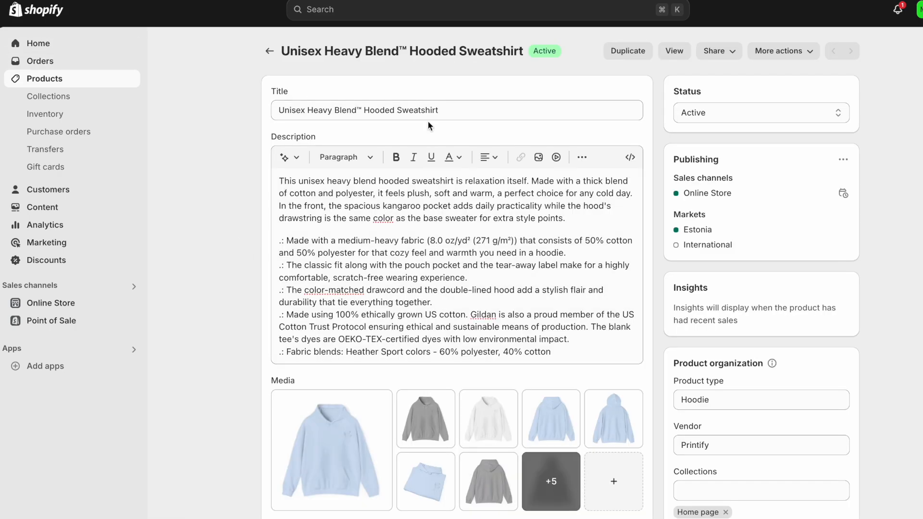
{"action": "left_click_drag", "start_coordinate": [465, 112], "coordinate": [274, 101]}
{"action": "left_click", "coordinate": [219, 129]}
{"action": "left_click_drag", "start_coordinate": [279, 182], "coordinate": [553, 353]}
{"action": "scroll", "coordinate": [533, 251], "scroll_direction": "down", "scroll_amount": 5}
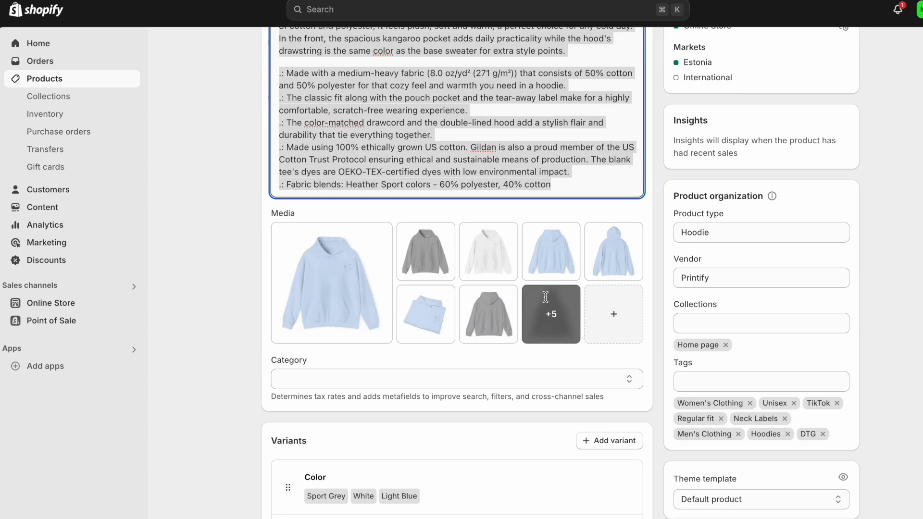
{"action": "scroll", "coordinate": [537, 257], "scroll_direction": "up", "scroll_amount": 3}
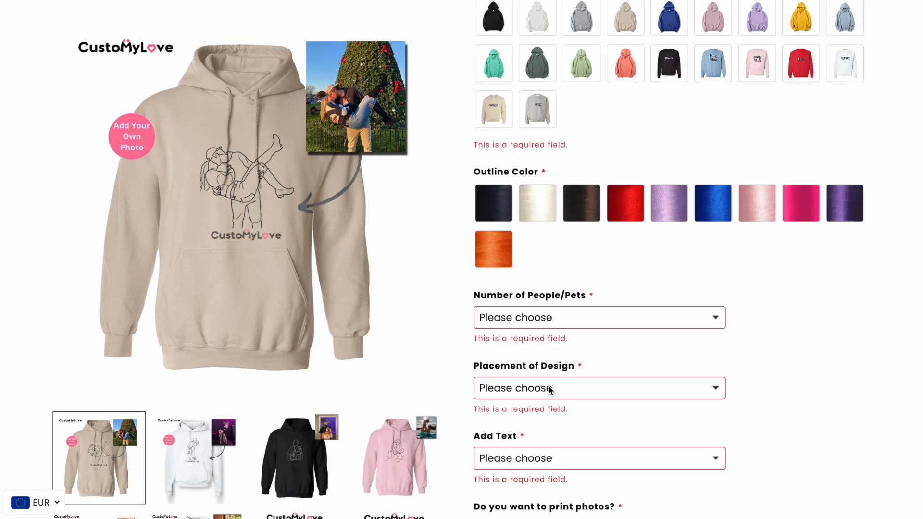
Scroll through the CustoMyLove hoodie page and try the M, L and XL sizes.
{"action": "scroll", "coordinate": [550, 389], "scroll_direction": "down", "scroll_amount": 20}
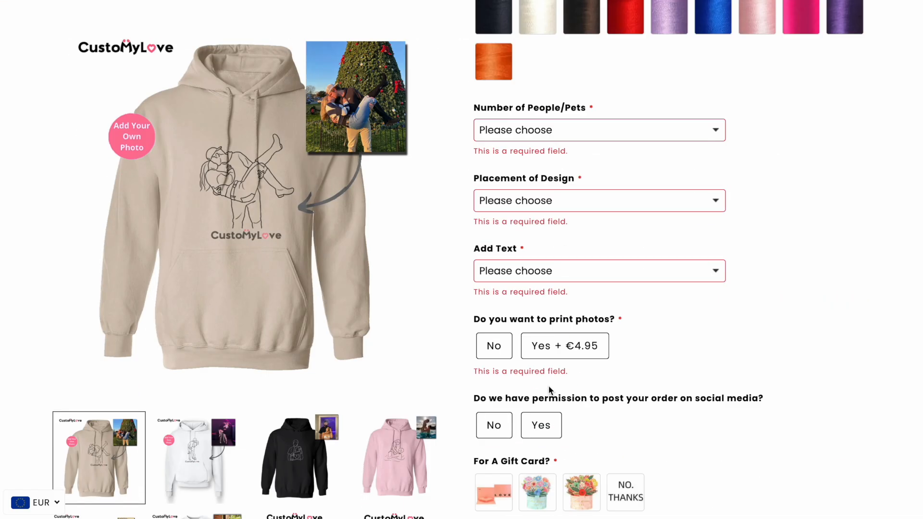
{"action": "scroll", "coordinate": [548, 420], "scroll_direction": "up", "scroll_amount": 1}
{"action": "scroll", "coordinate": [551, 327], "scroll_direction": "up", "scroll_amount": 8}
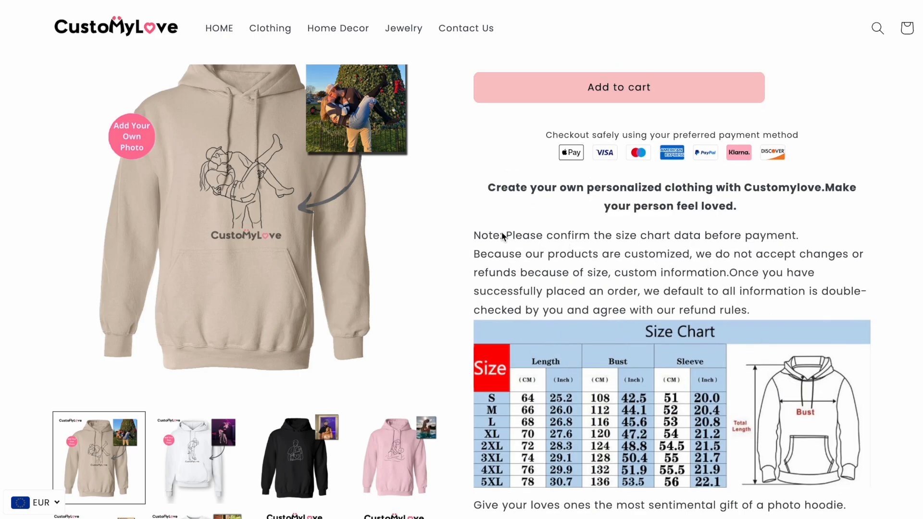
{"action": "scroll", "coordinate": [655, 336], "scroll_direction": "down", "scroll_amount": 9}
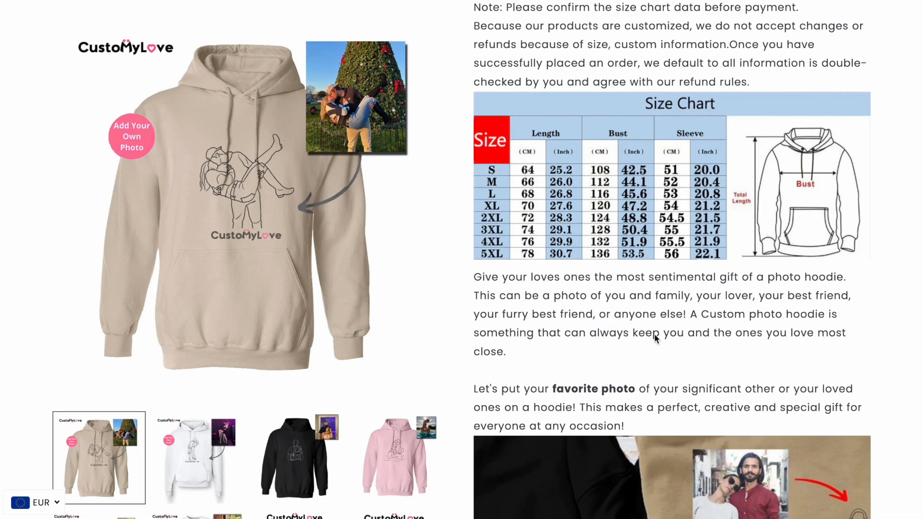
{"action": "scroll", "coordinate": [624, 219], "scroll_direction": "up", "scroll_amount": 20}
{"action": "scroll", "coordinate": [624, 220], "scroll_direction": "up", "scroll_amount": 5}
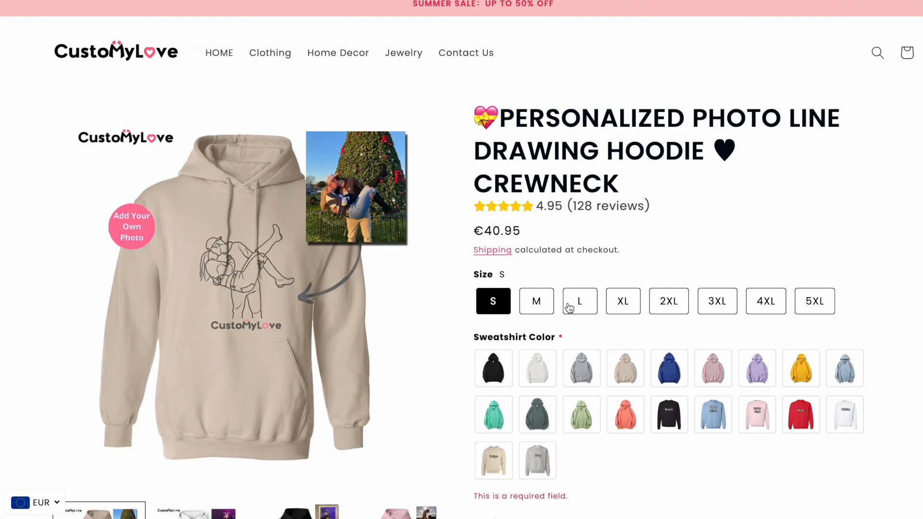
{"action": "left_click", "coordinate": [540, 306]}
{"action": "left_click", "coordinate": [572, 305]}
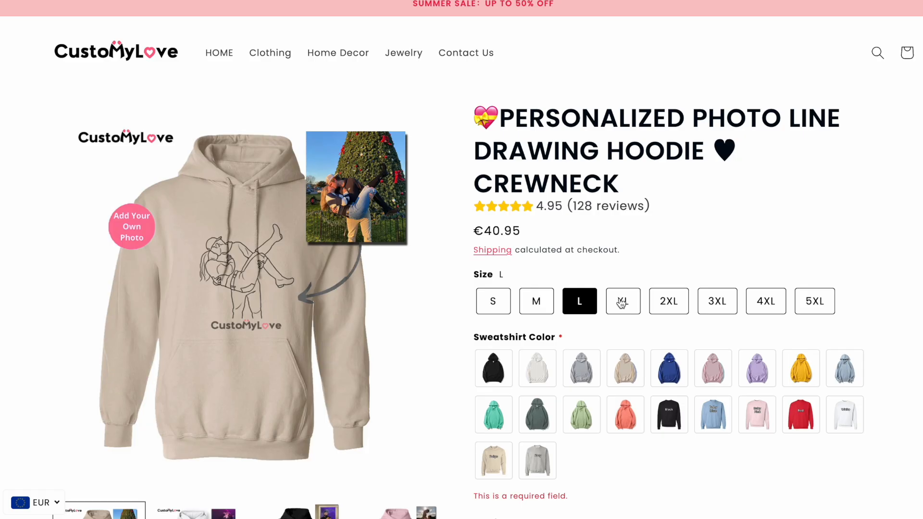
{"action": "left_click", "coordinate": [623, 301]}
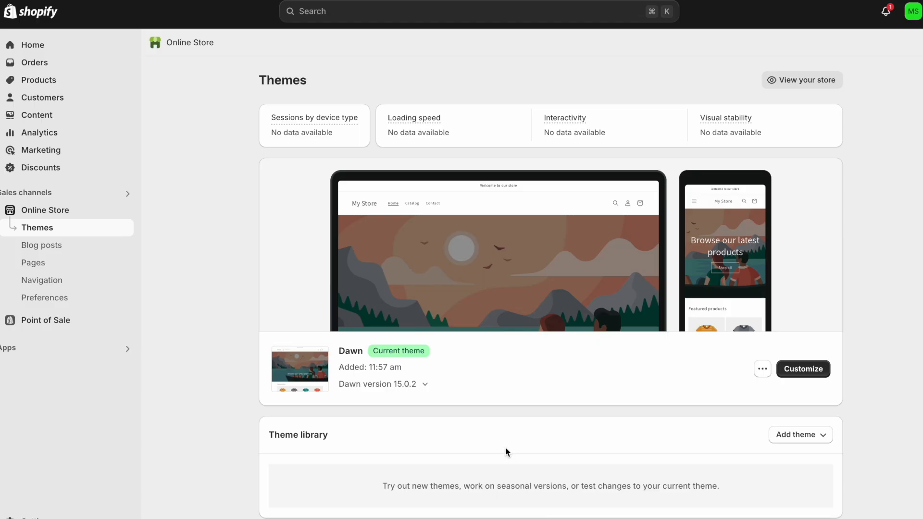
{"action": "scroll", "coordinate": [544, 452], "scroll_direction": "down", "scroll_amount": 8}
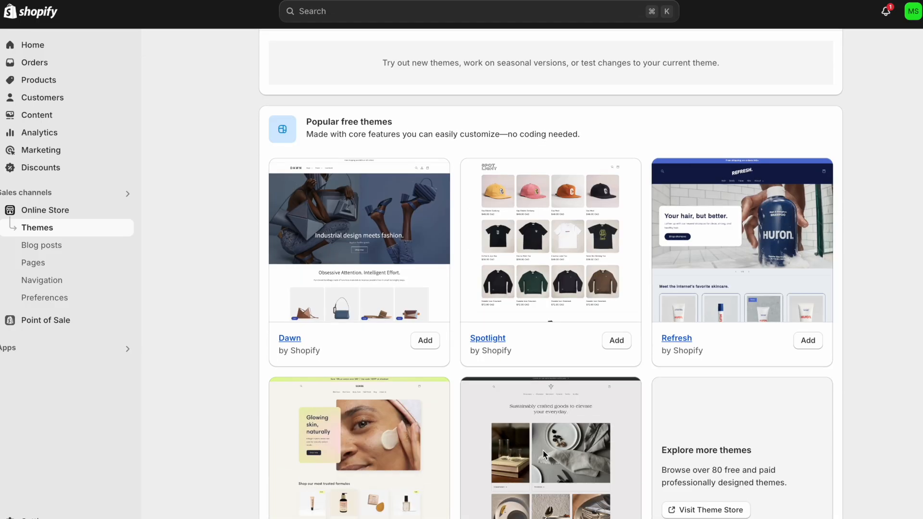
{"action": "scroll", "coordinate": [543, 450], "scroll_direction": "down", "scroll_amount": 2}
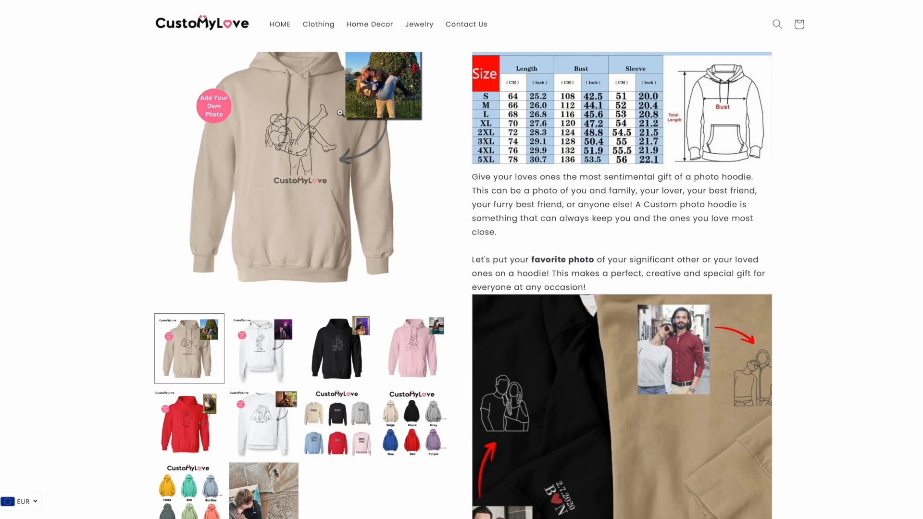
{"action": "scroll", "coordinate": [477, 234], "scroll_direction": "up", "scroll_amount": 1}
{"action": "scroll", "coordinate": [478, 234], "scroll_direction": "up", "scroll_amount": 10}
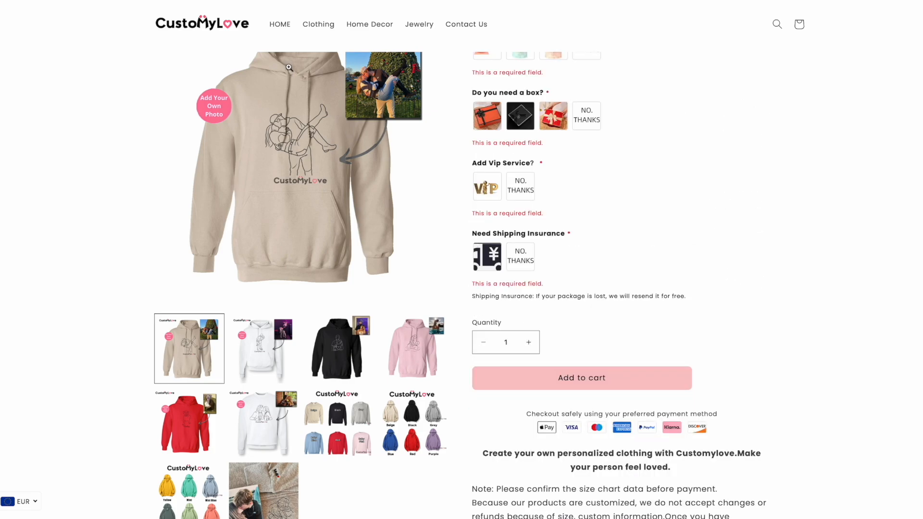
{"action": "scroll", "coordinate": [521, 193], "scroll_direction": "up", "scroll_amount": 7}
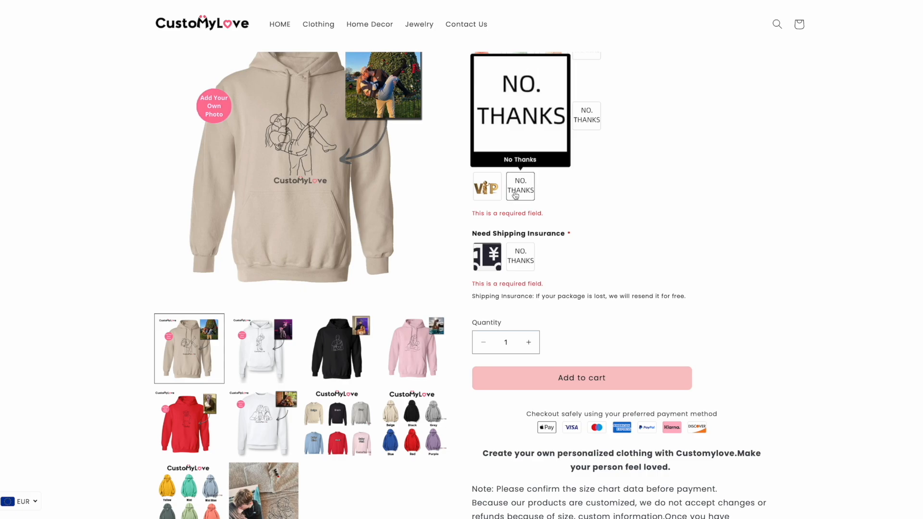
{"action": "scroll", "coordinate": [649, 227], "scroll_direction": "down", "scroll_amount": 15}
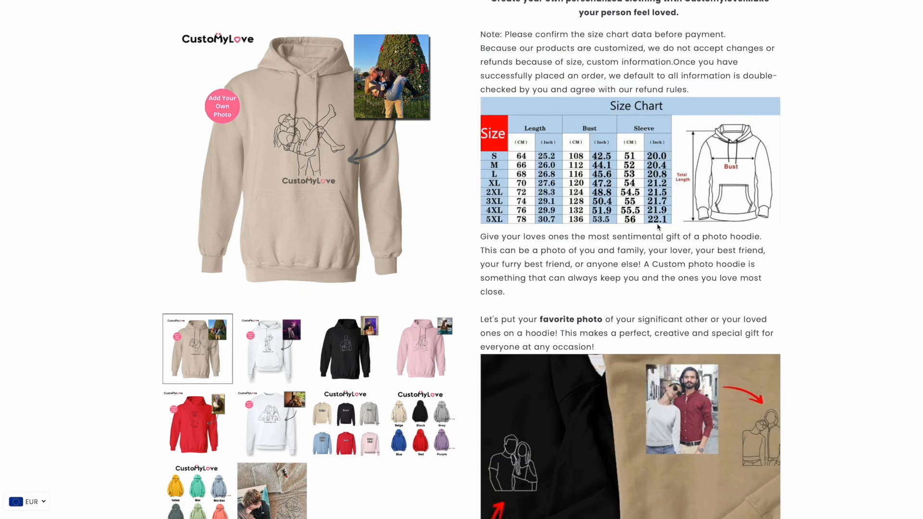
{"action": "scroll", "coordinate": [652, 228], "scroll_direction": "down", "scroll_amount": 3}
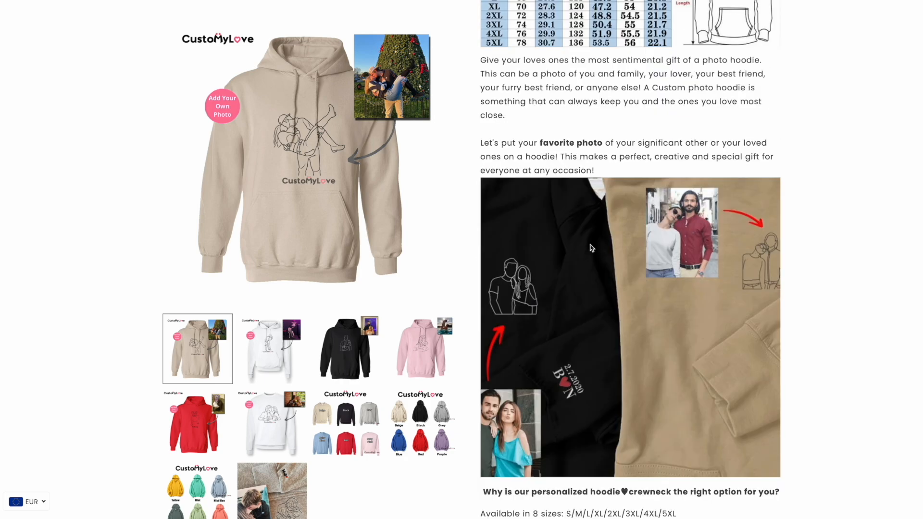
{"action": "scroll", "coordinate": [591, 247], "scroll_direction": "down", "scroll_amount": 4}
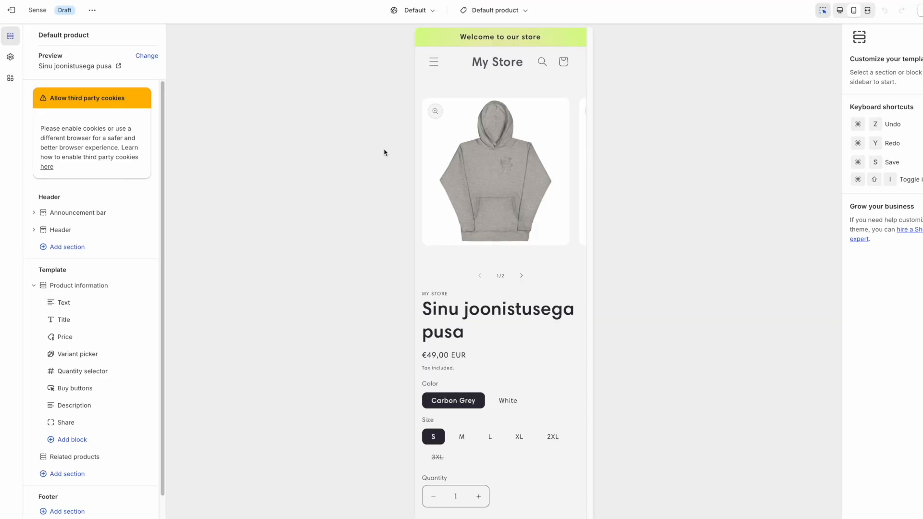
Bring up the Sense theme's colour schemes in the theme settings.
{"action": "left_click", "coordinate": [10, 58]}
{"action": "left_click", "coordinate": [81, 88]}
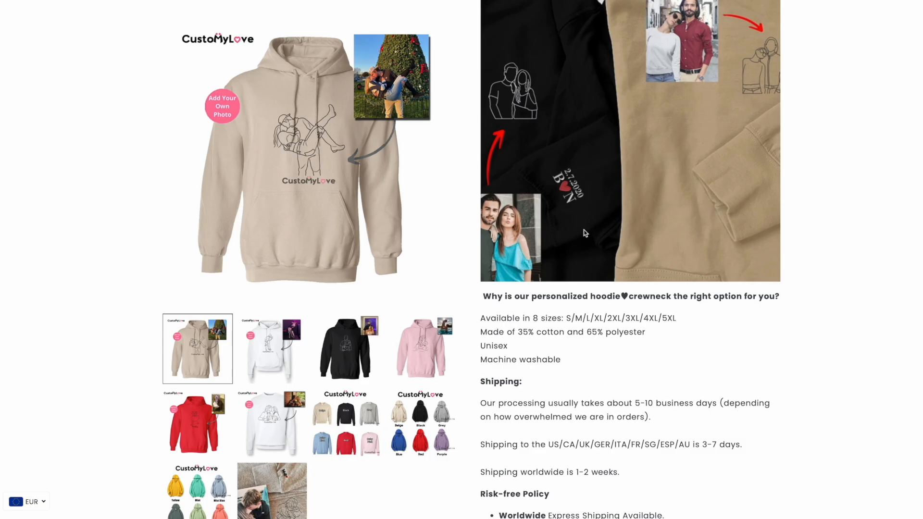
{"action": "scroll", "coordinate": [453, 217], "scroll_direction": "up", "scroll_amount": 4}
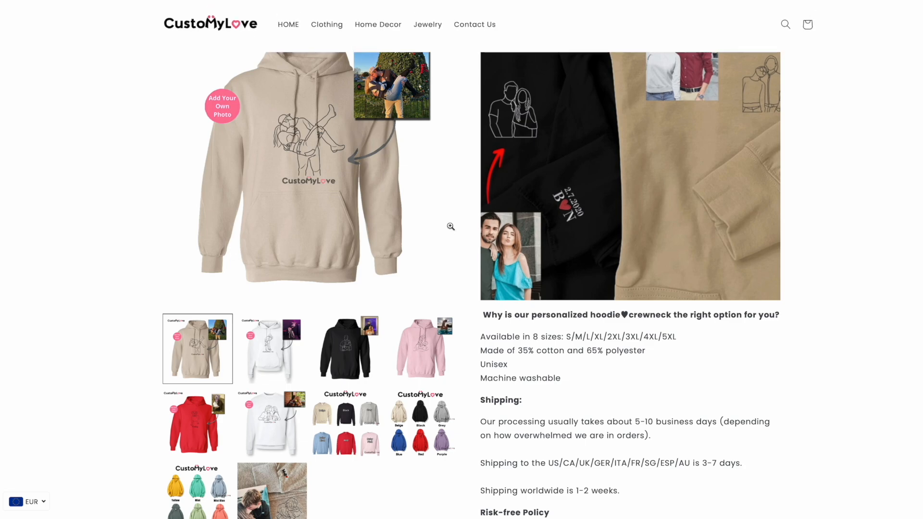
{"action": "scroll", "coordinate": [453, 218], "scroll_direction": "up", "scroll_amount": 3}
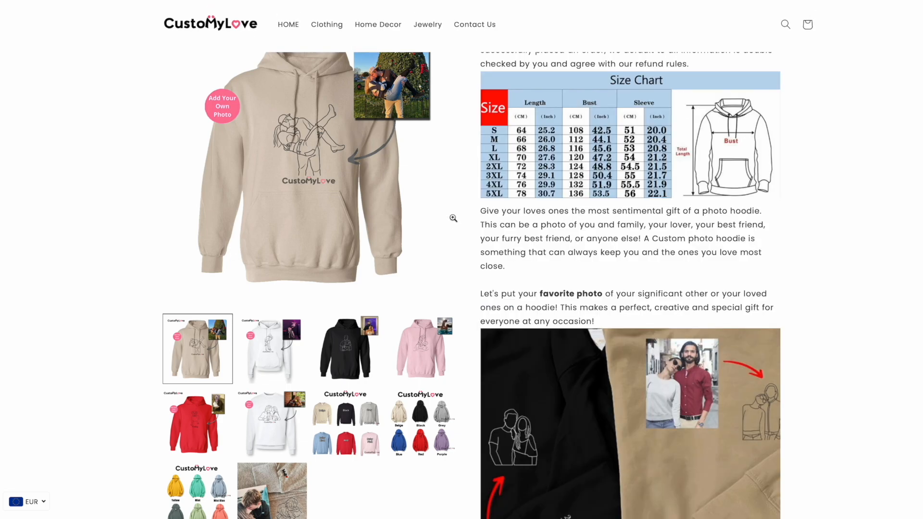
{"action": "scroll", "coordinate": [453, 218], "scroll_direction": "up", "scroll_amount": 12}
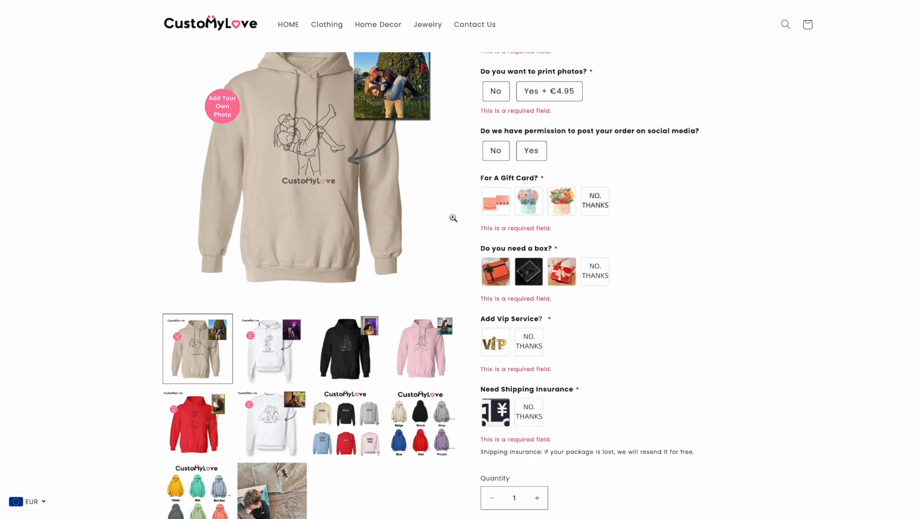
{"action": "scroll", "coordinate": [453, 217], "scroll_direction": "up", "scroll_amount": 10}
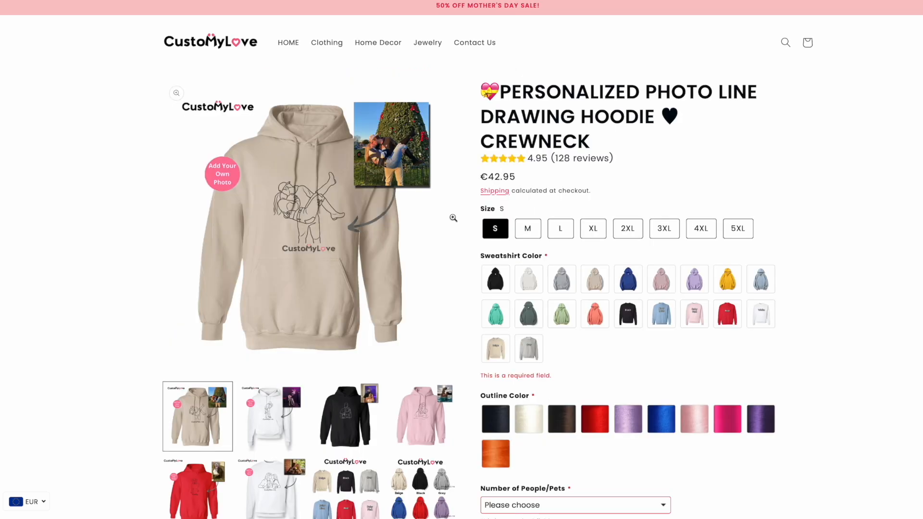
{"action": "scroll", "coordinate": [453, 218], "scroll_direction": "down", "scroll_amount": 7}
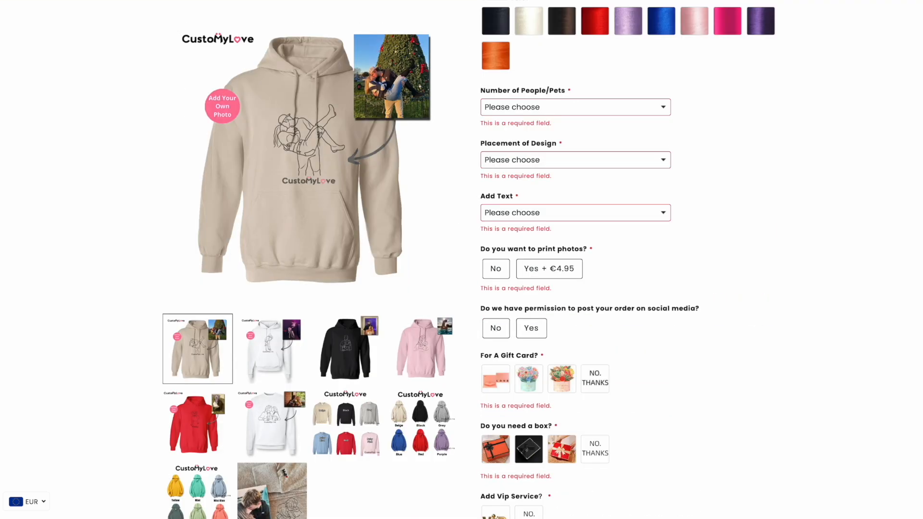
{"action": "left_click", "coordinate": [77, 1]}
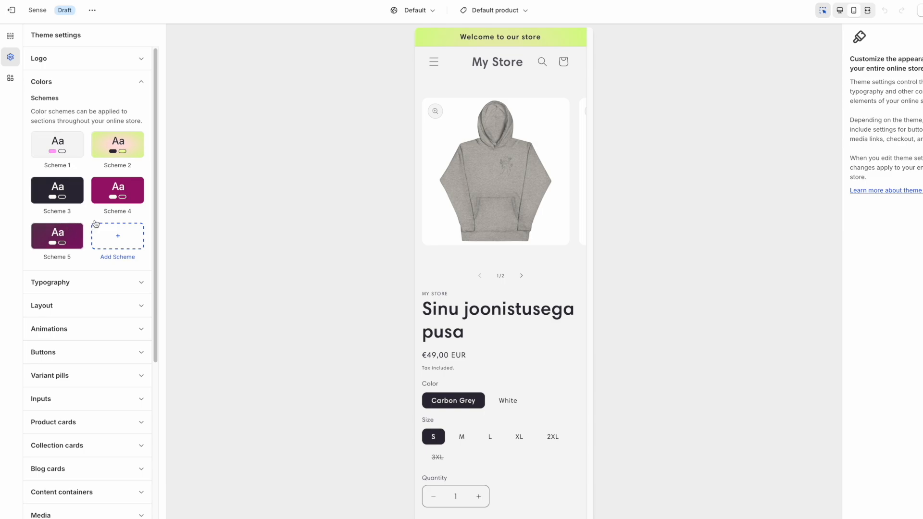
Set Scheme 1's outline button colour to pink #FFA1F9.
{"action": "left_click", "coordinate": [72, 152]}
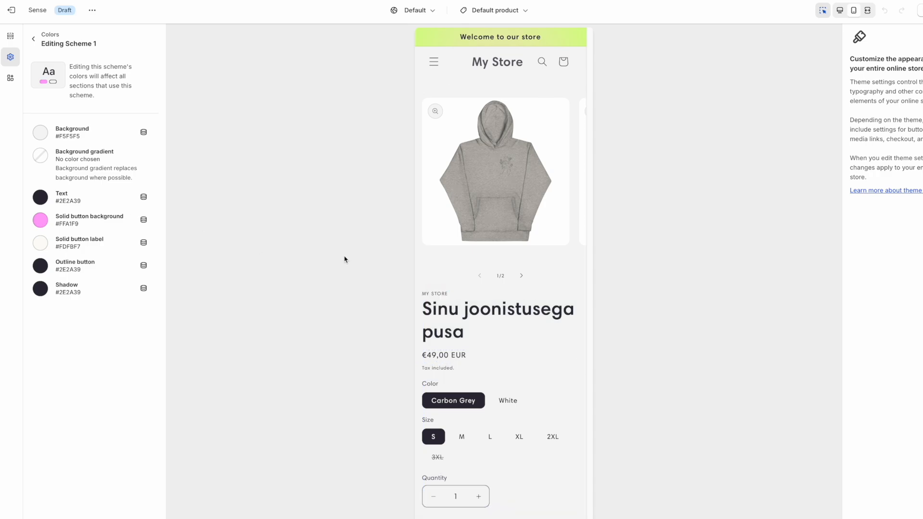
{"action": "scroll", "coordinate": [500, 288], "scroll_direction": "down", "scroll_amount": 5}
{"action": "left_click", "coordinate": [40, 266]}
{"action": "scroll", "coordinate": [515, 385], "scroll_direction": "down", "scroll_amount": 10}
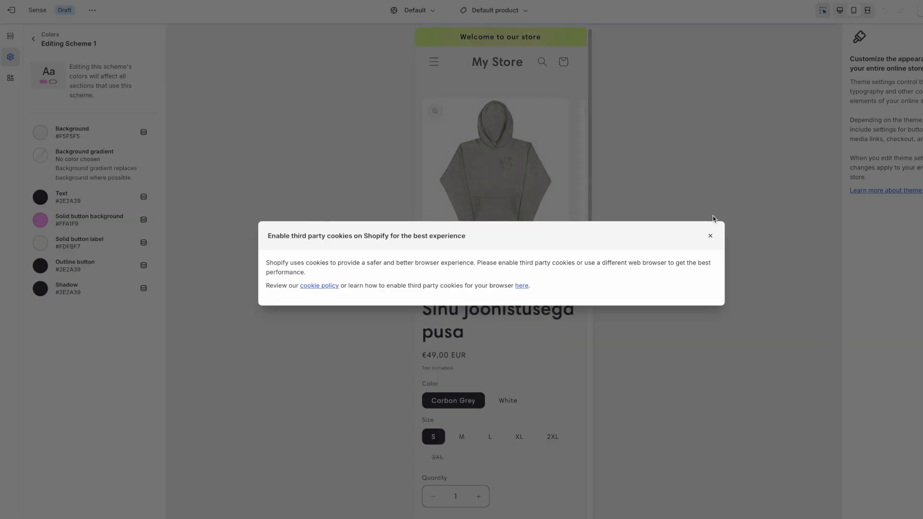
{"action": "left_click", "coordinate": [53, 271]}
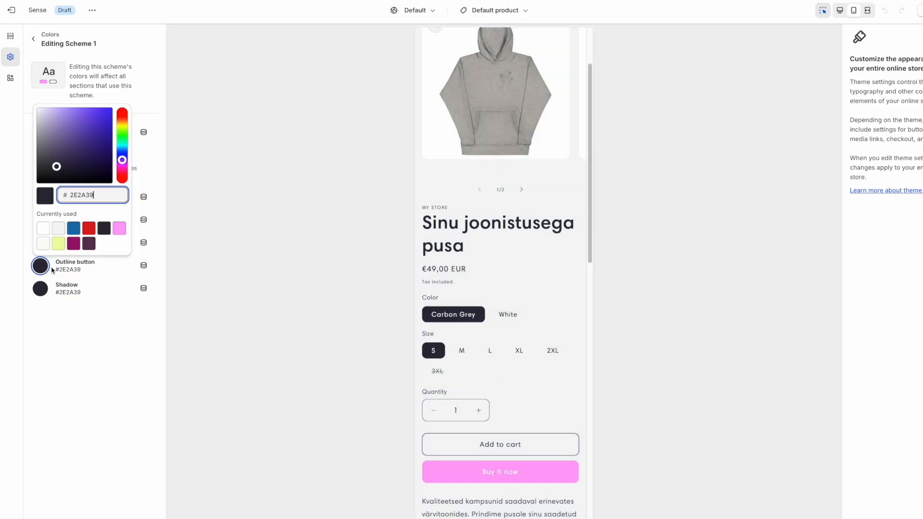
{"action": "left_click", "coordinate": [119, 228]}
{"action": "scroll", "coordinate": [443, 296], "scroll_direction": "down", "scroll_amount": 13}
Switch the Email signup section to Scheme 2 with a white-to-pink gradient background.
{"action": "left_click", "coordinate": [435, 388]}
{"action": "left_click", "coordinate": [905, 102]}
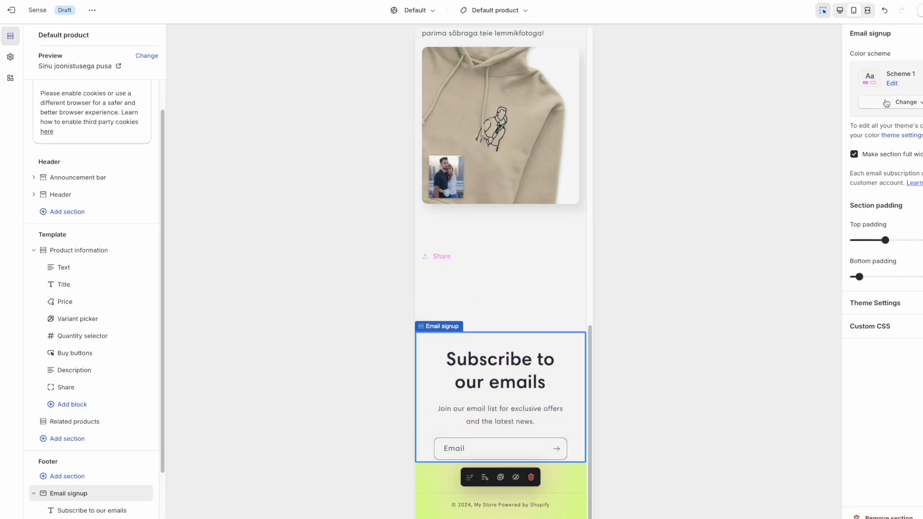
{"action": "left_click", "coordinate": [887, 103]}
{"action": "left_click", "coordinate": [912, 151]}
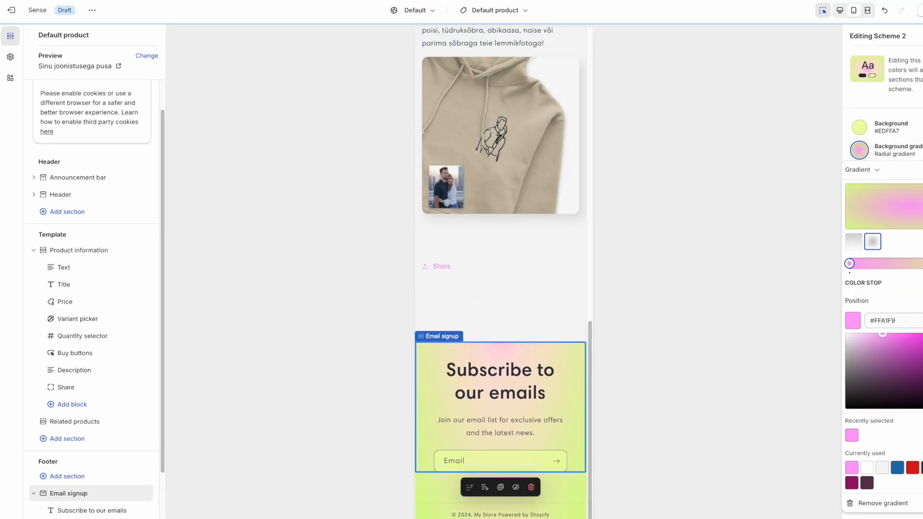
{"action": "left_click", "coordinate": [860, 244]}
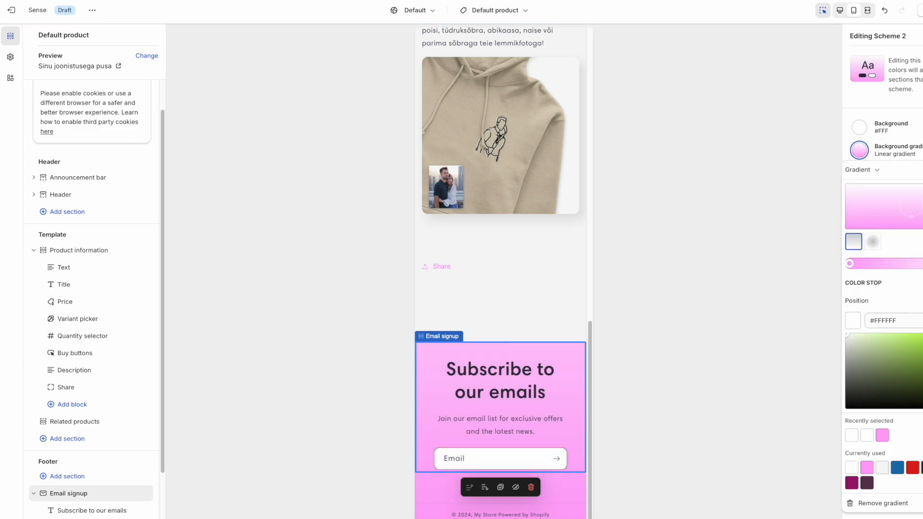
{"action": "left_click_drag", "start_coordinate": [922, 264], "coordinate": [887, 264]}
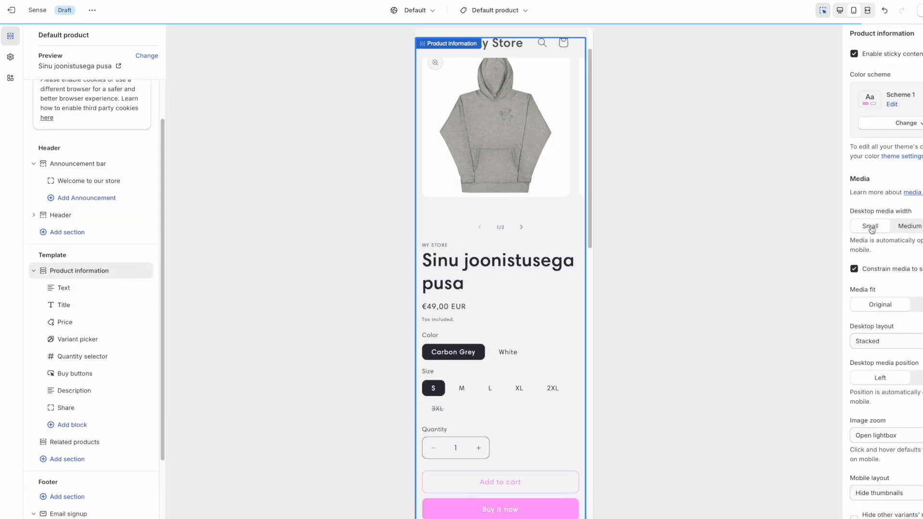
{"action": "scroll", "coordinate": [465, 93], "scroll_direction": "up", "scroll_amount": 2}
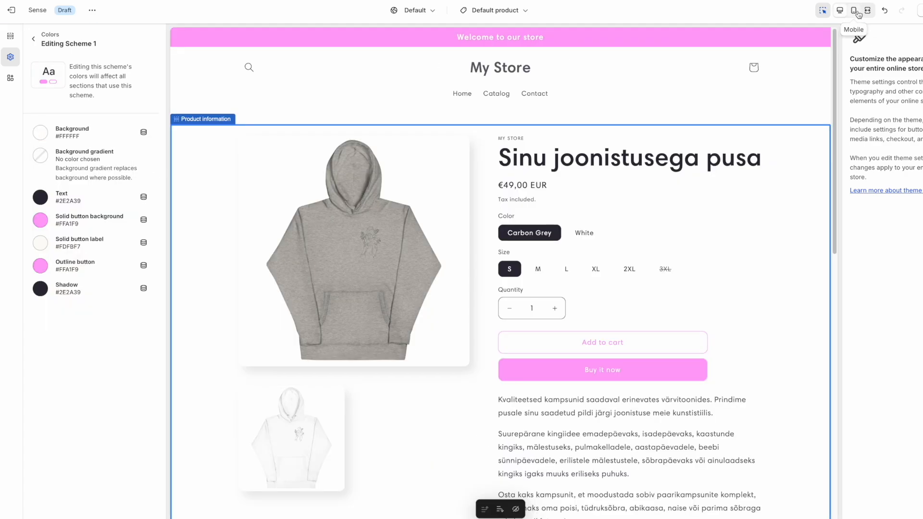
Hide the MY STORE vendor Text block on the hoodie product page.
{"action": "left_click", "coordinate": [854, 10]}
{"action": "scroll", "coordinate": [532, 253], "scroll_direction": "down", "scroll_amount": 13}
{"action": "scroll", "coordinate": [533, 255], "scroll_direction": "up", "scroll_amount": 13}
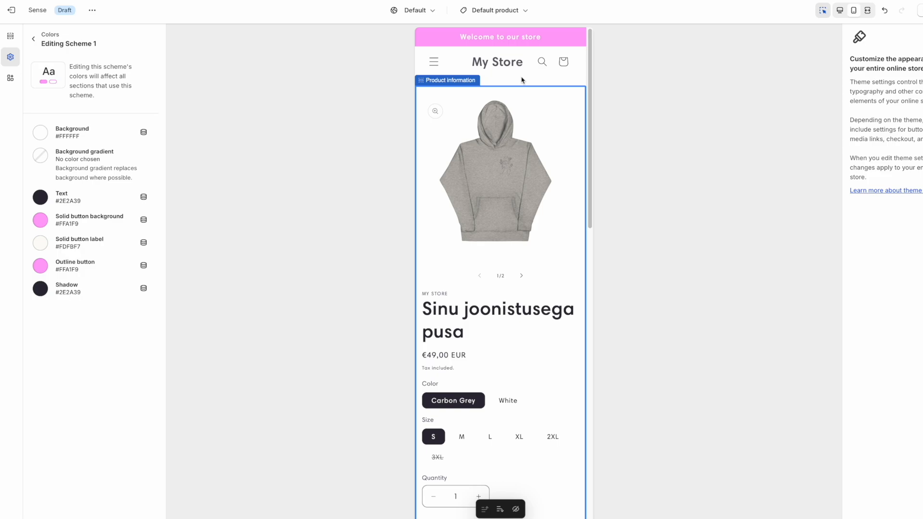
{"action": "scroll", "coordinate": [506, 149], "scroll_direction": "down", "scroll_amount": 15}
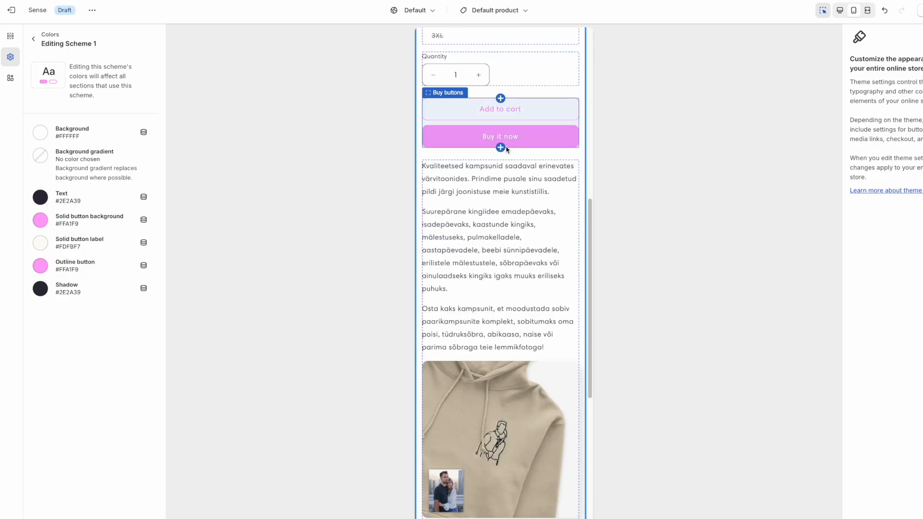
{"action": "scroll", "coordinate": [506, 150], "scroll_direction": "down", "scroll_amount": 5}
{"action": "scroll", "coordinate": [553, 240], "scroll_direction": "up", "scroll_amount": 20}
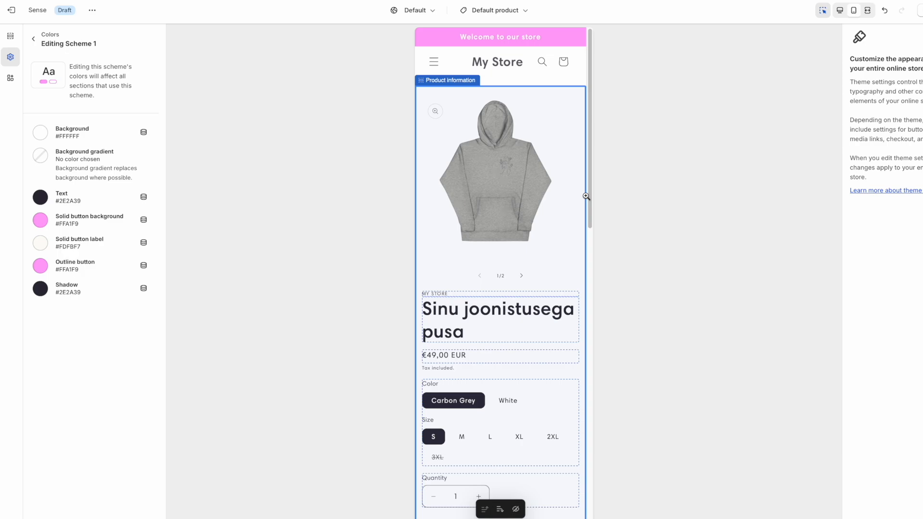
{"action": "left_click", "coordinate": [452, 295]}
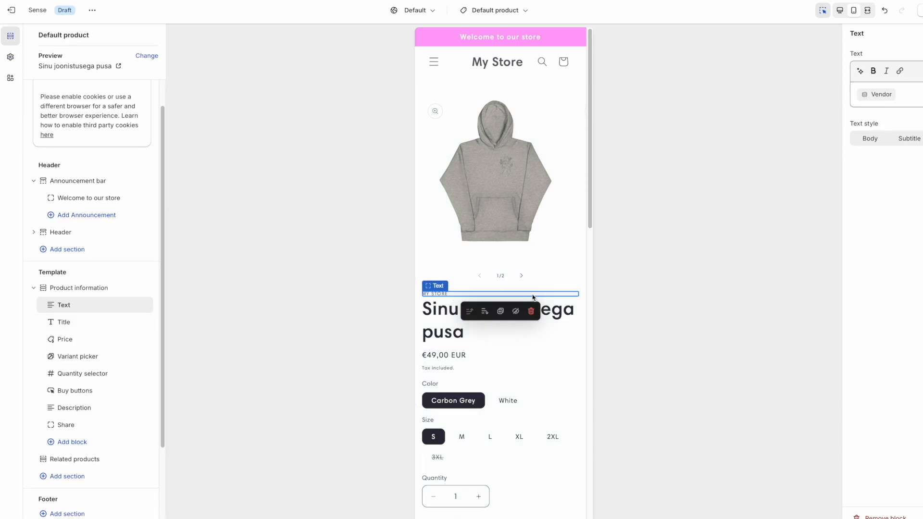
{"action": "mouse_move", "coordinate": [143, 307]}
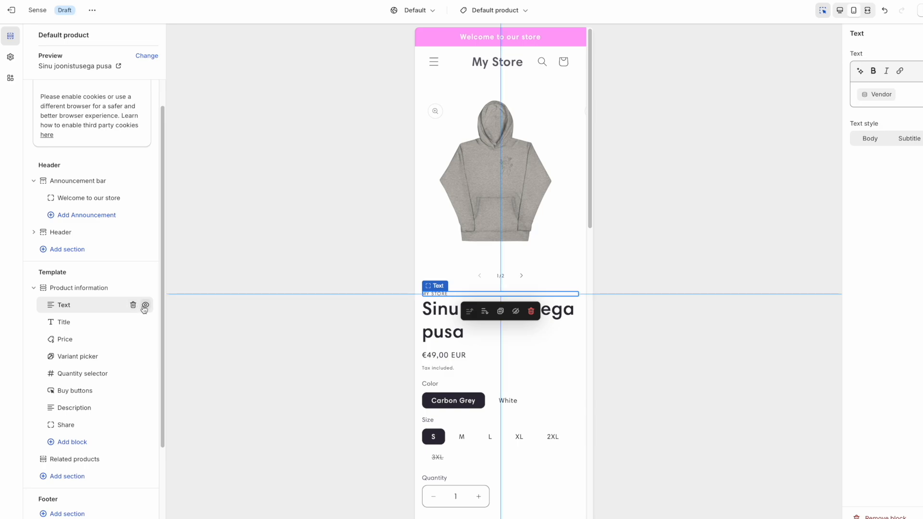
{"action": "left_click", "coordinate": [144, 306]}
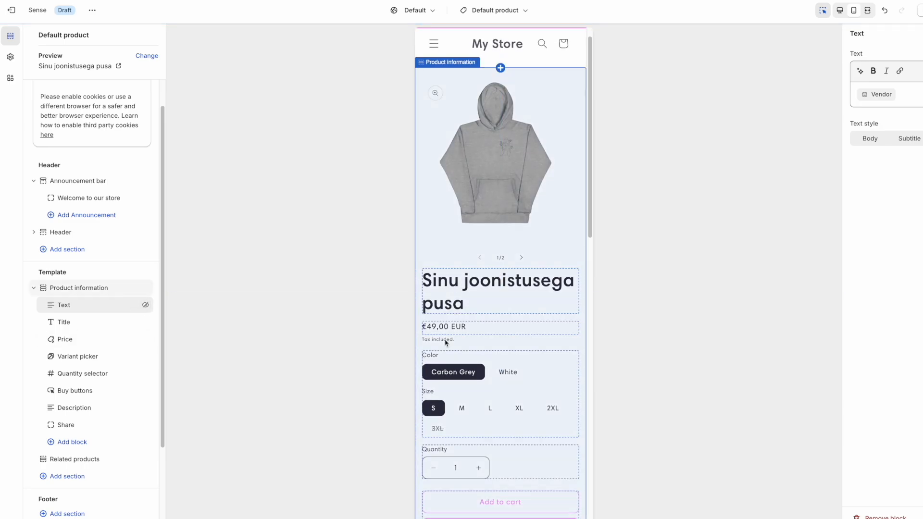
Hide the Share block in Product information.
{"action": "scroll", "coordinate": [445, 342], "scroll_direction": "down", "scroll_amount": 10}
{"action": "scroll", "coordinate": [471, 375], "scroll_direction": "down", "scroll_amount": 3}
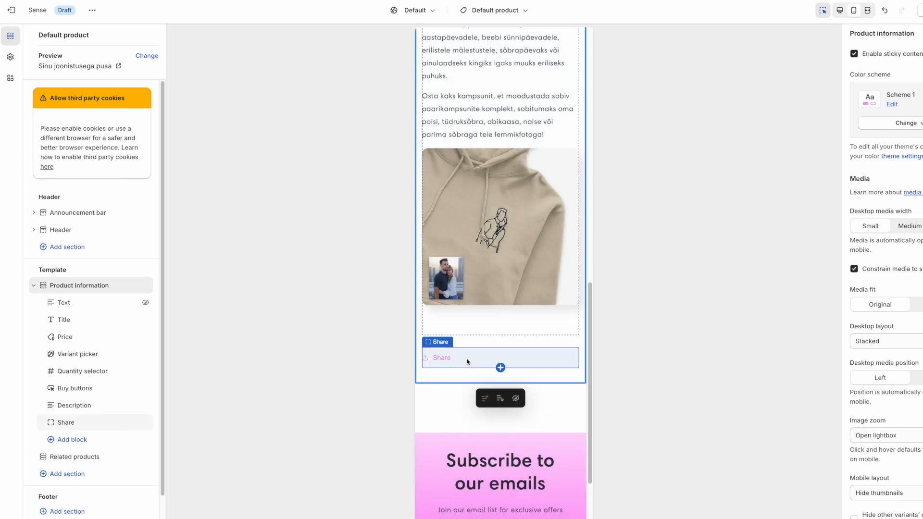
{"action": "left_click", "coordinate": [467, 361]}
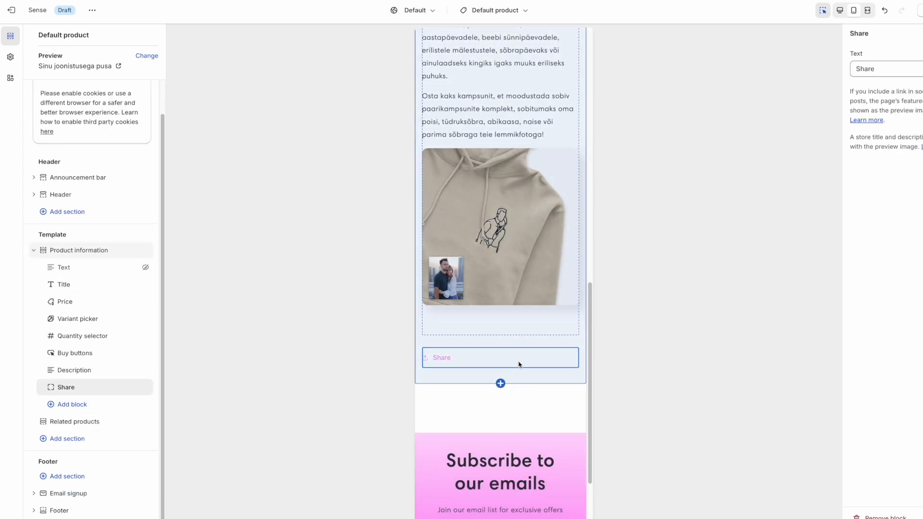
{"action": "left_click", "coordinate": [145, 388]}
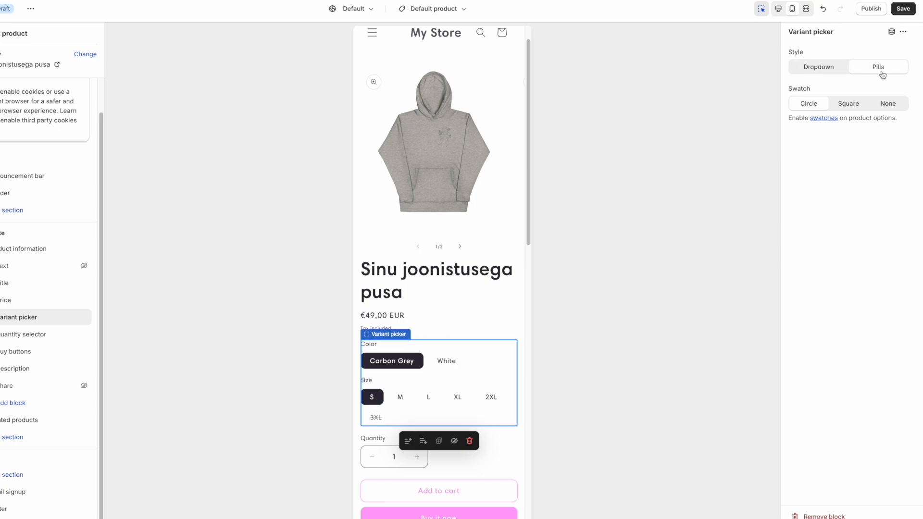
Set the Variant picker style to Dropdown for colour and size.
{"action": "left_click", "coordinate": [831, 72]}
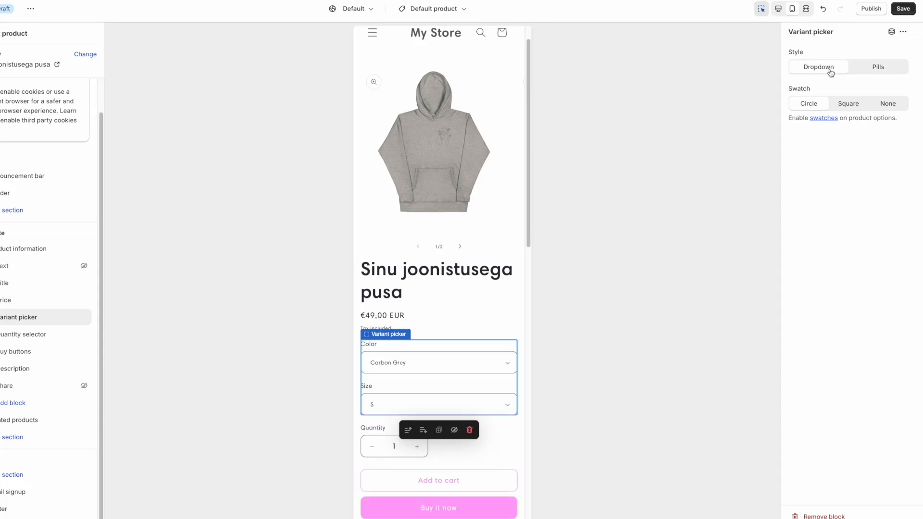
{"action": "scroll", "coordinate": [460, 432], "scroll_direction": "down", "scroll_amount": 1}
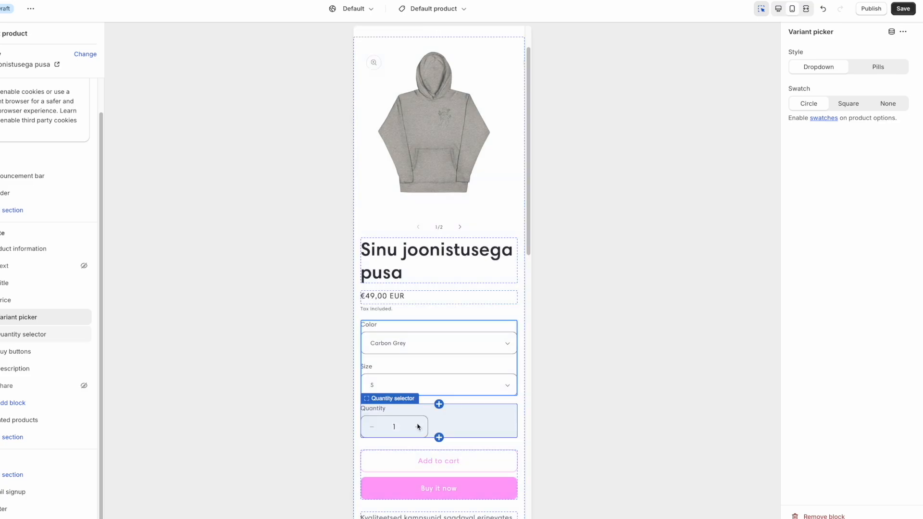
{"action": "scroll", "coordinate": [416, 420], "scroll_direction": "down", "scroll_amount": 3}
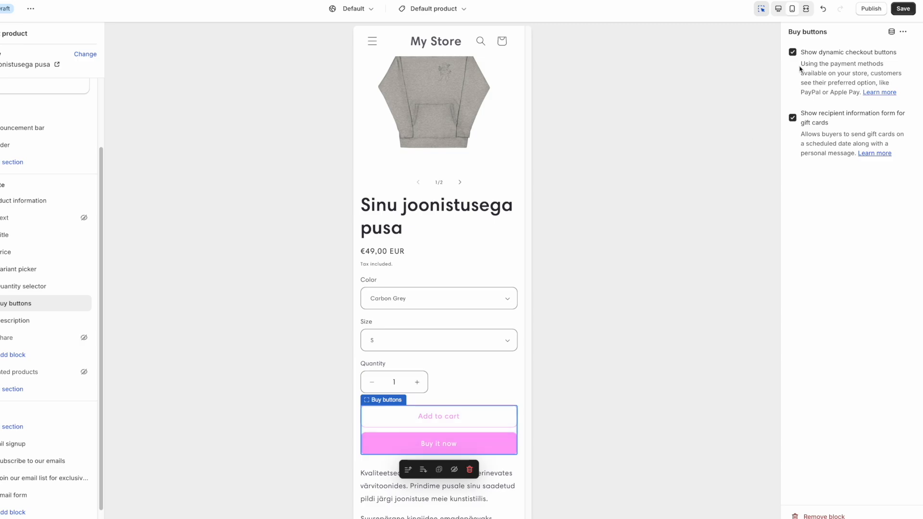
Turn off dynamic checkout buttons so only Add to cart remains.
{"action": "left_click", "coordinate": [793, 52]}
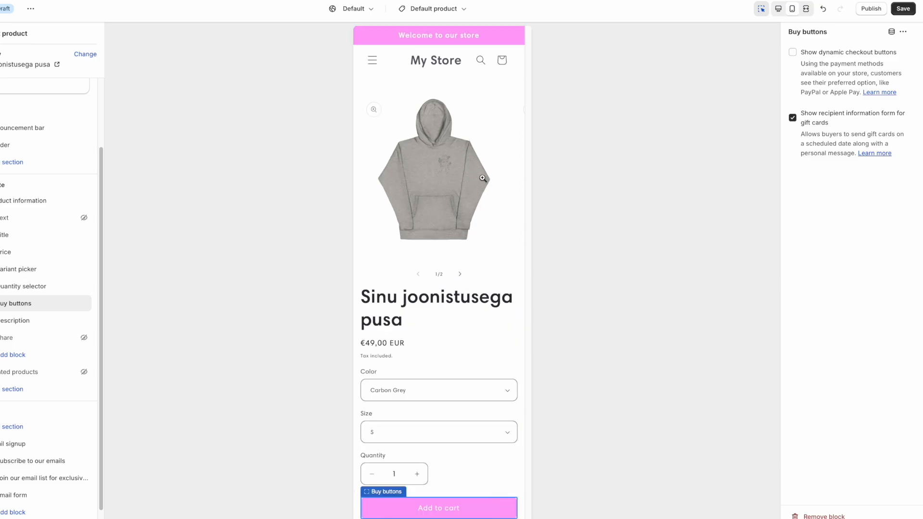
{"action": "scroll", "coordinate": [419, 329], "scroll_direction": "down", "scroll_amount": 8}
{"action": "scroll", "coordinate": [418, 330], "scroll_direction": "down", "scroll_amount": 5}
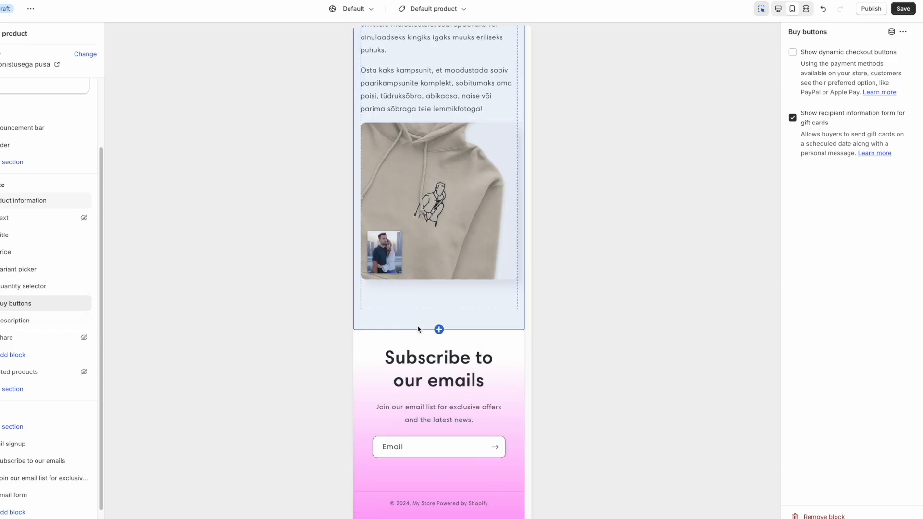
{"action": "scroll", "coordinate": [418, 330], "scroll_direction": "up", "scroll_amount": 1}
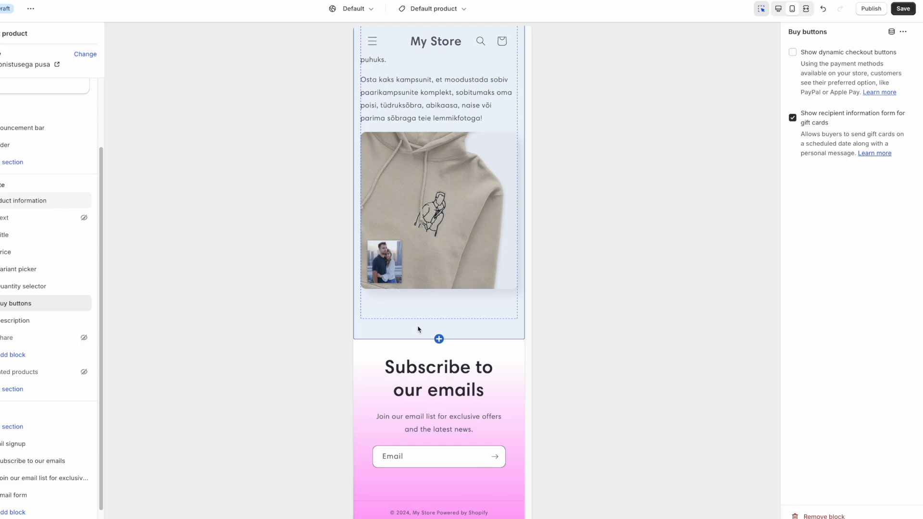
{"action": "scroll", "coordinate": [418, 330], "scroll_direction": "up", "scroll_amount": 12}
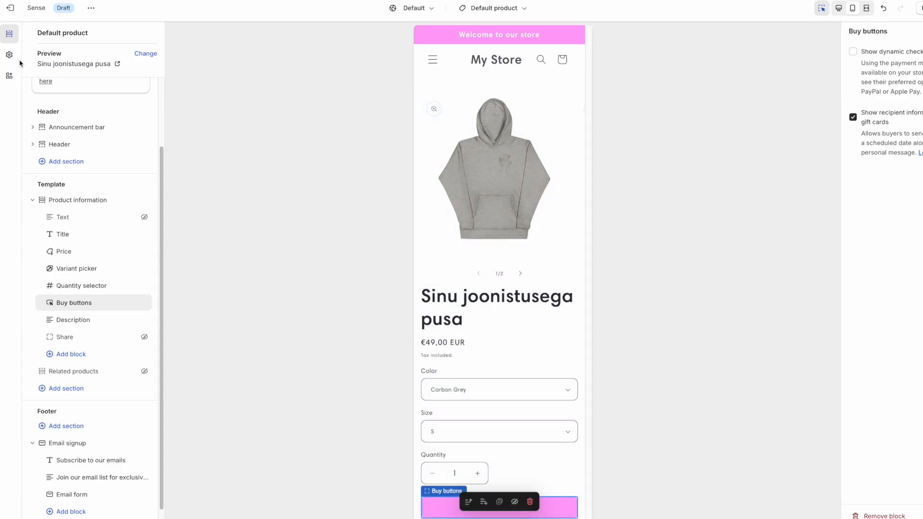
Try several heading fonts in theme settings and set headings to Arapey.
{"action": "left_click", "coordinate": [15, 57]}
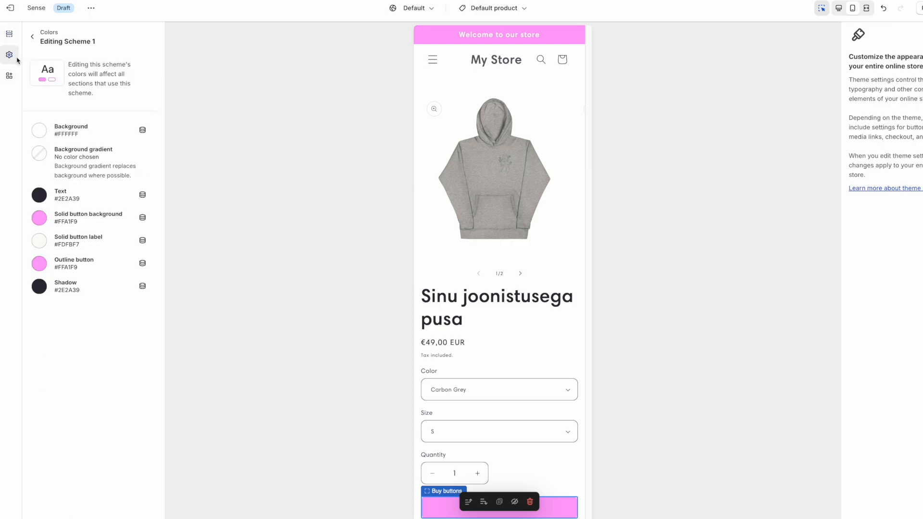
{"action": "left_click", "coordinate": [32, 37]}
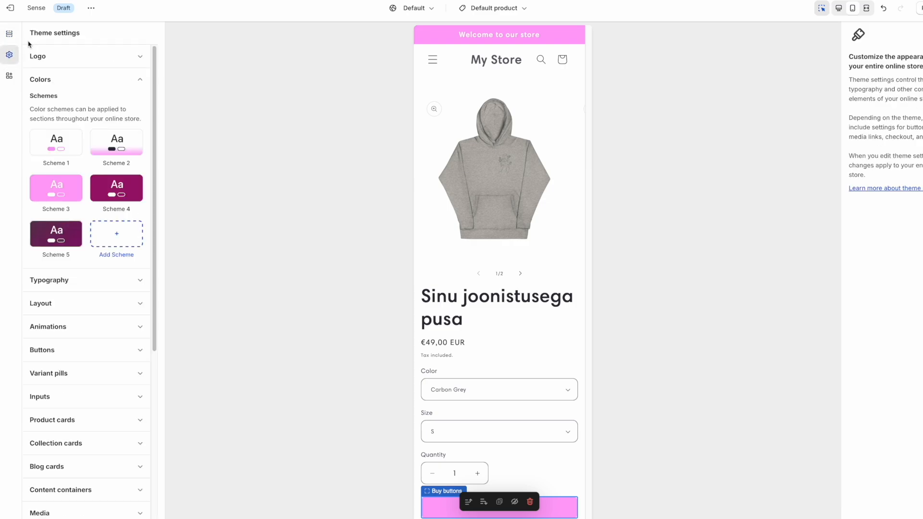
{"action": "left_click", "coordinate": [72, 79]}
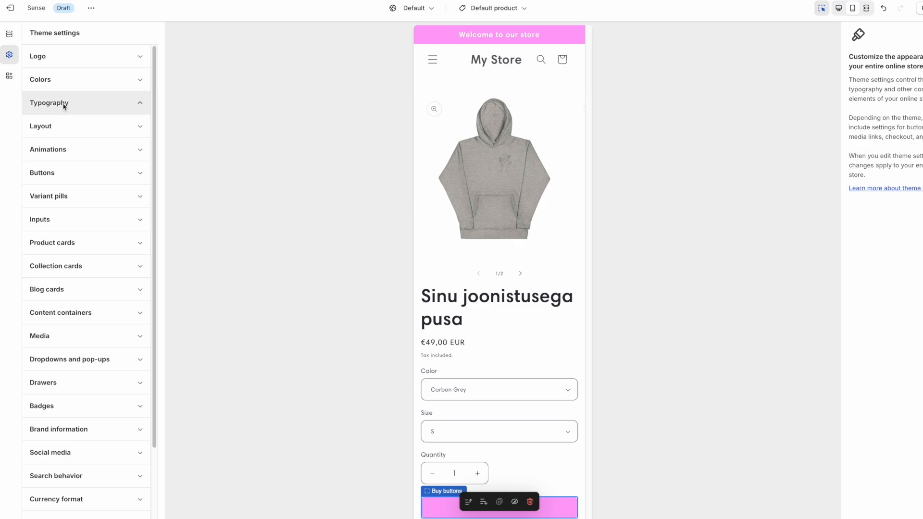
{"action": "scroll", "coordinate": [505, 327], "scroll_direction": "down", "scroll_amount": 1}
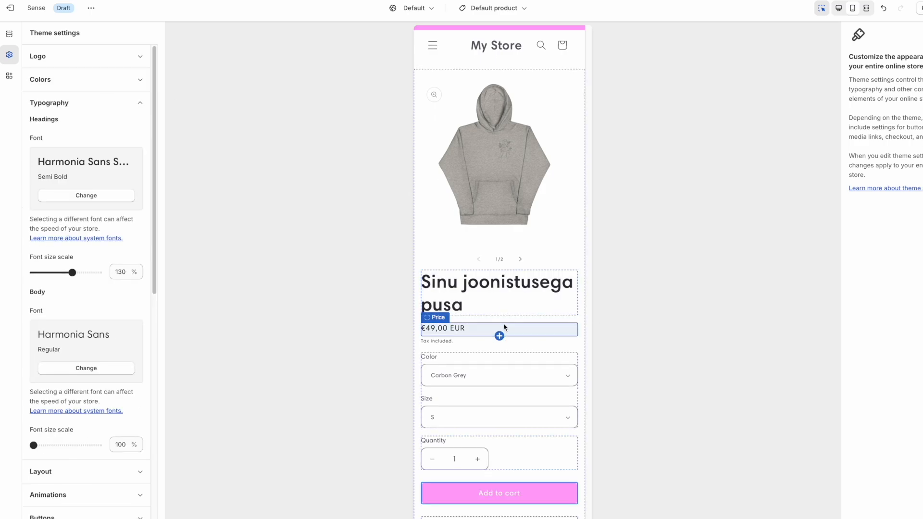
{"action": "scroll", "coordinate": [503, 327], "scroll_direction": "down", "scroll_amount": 1}
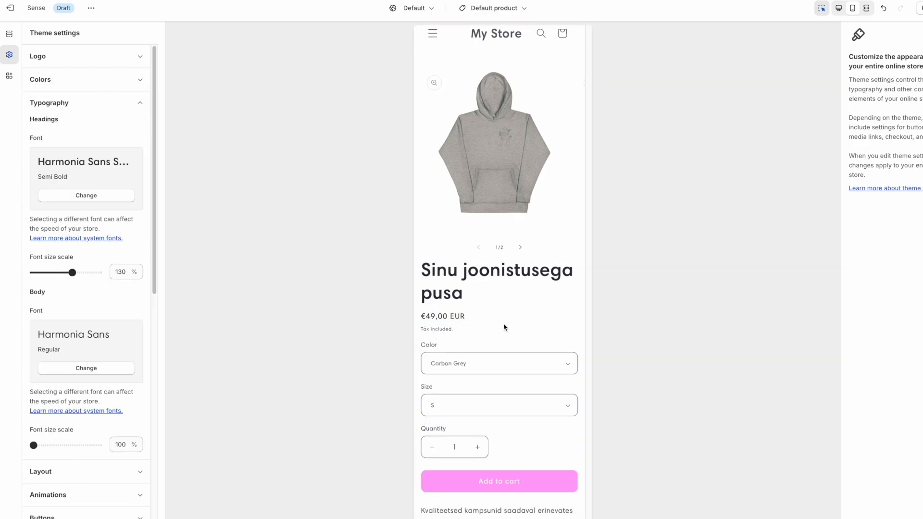
{"action": "left_click", "coordinate": [86, 200]}
{"action": "left_click", "coordinate": [95, 163]}
{"action": "left_click", "coordinate": [92, 187]}
{"action": "scroll", "coordinate": [81, 240], "scroll_direction": "down", "scroll_amount": 2}
{"action": "left_click", "coordinate": [77, 265]}
{"action": "left_click", "coordinate": [78, 289]}
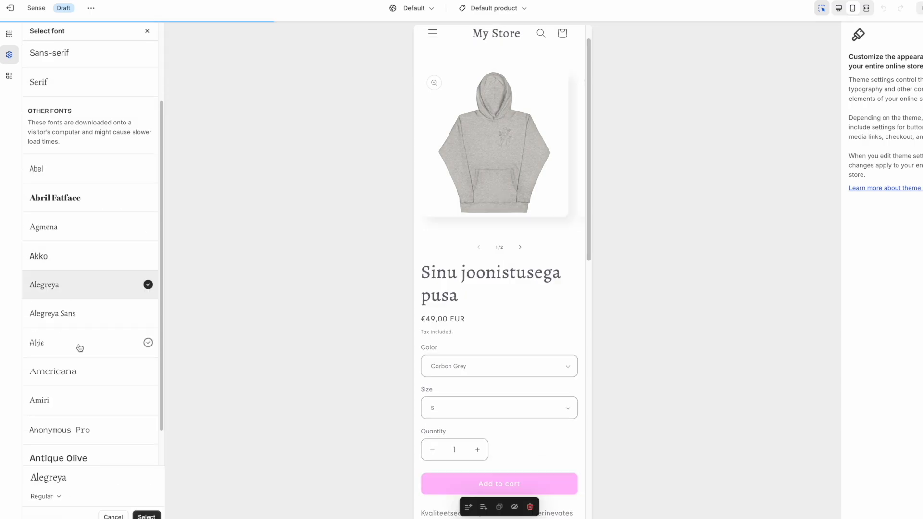
{"action": "left_click", "coordinate": [76, 316]}
{"action": "left_click", "coordinate": [77, 344]}
{"action": "scroll", "coordinate": [499, 306], "scroll_direction": "down", "scroll_amount": 10}
{"action": "scroll", "coordinate": [499, 306], "scroll_direction": "up", "scroll_amount": 10}
{"action": "left_click", "coordinate": [79, 372]}
{"action": "left_click", "coordinate": [81, 402]}
{"action": "scroll", "coordinate": [77, 418], "scroll_direction": "down", "scroll_amount": 2}
{"action": "left_click", "coordinate": [76, 414]}
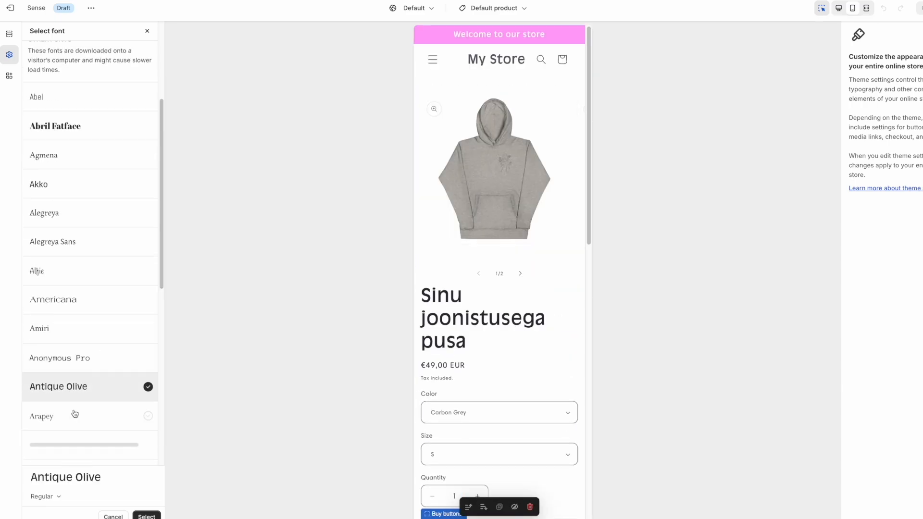
{"action": "left_click", "coordinate": [75, 415]}
{"action": "scroll", "coordinate": [511, 351], "scroll_direction": "down", "scroll_amount": 10}
{"action": "scroll", "coordinate": [511, 350], "scroll_direction": "up", "scroll_amount": 10}
{"action": "left_click", "coordinate": [77, 445]}
{"action": "left_click", "coordinate": [80, 417]}
{"action": "left_click", "coordinate": [80, 184]}
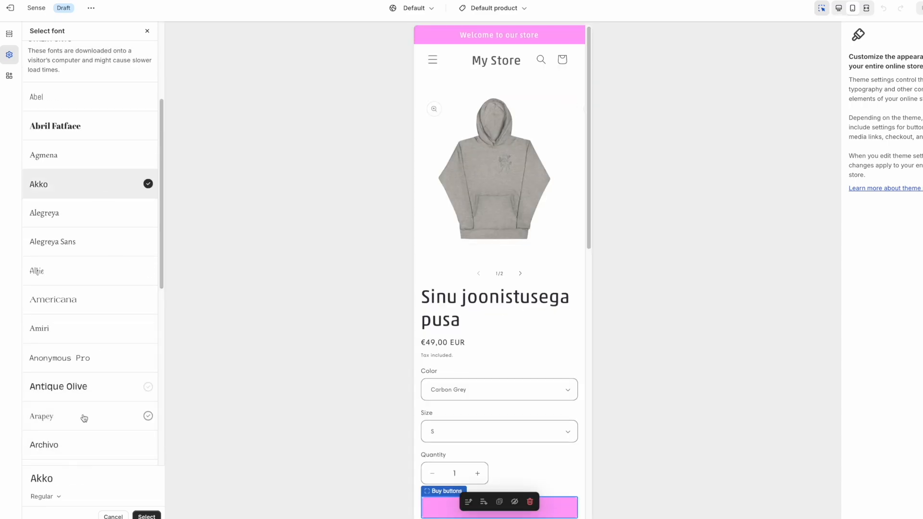
{"action": "left_click", "coordinate": [84, 417]}
{"action": "left_click", "coordinate": [148, 32]}
Preview a range of body fonts and set the body text to Asap.
{"action": "left_click", "coordinate": [86, 200]}
{"action": "scroll", "coordinate": [57, 387], "scroll_direction": "down", "scroll_amount": 9}
{"action": "left_click", "coordinate": [60, 422]}
{"action": "left_click", "coordinate": [64, 393]}
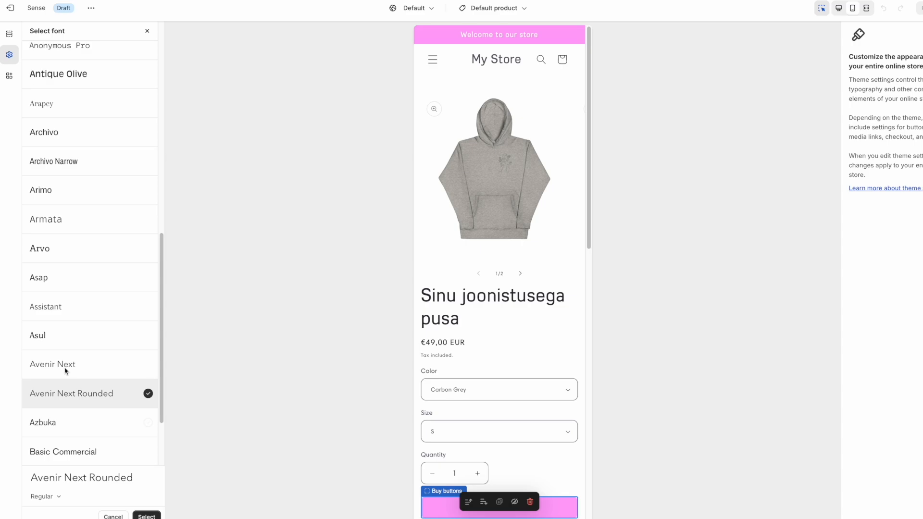
{"action": "left_click", "coordinate": [65, 368]}
{"action": "left_click", "coordinate": [75, 338]}
{"action": "left_click", "coordinate": [87, 311]}
{"action": "left_click", "coordinate": [60, 210]}
{"action": "left_click", "coordinate": [147, 516]}
{"action": "left_click", "coordinate": [88, 371]}
{"action": "left_click", "coordinate": [75, 359]}
{"action": "scroll", "coordinate": [502, 402], "scroll_direction": "down", "scroll_amount": 9}
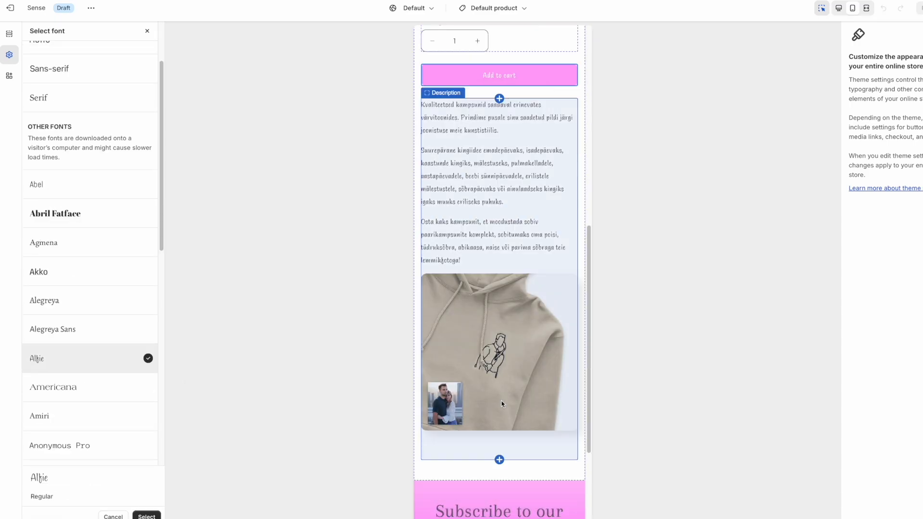
{"action": "left_click", "coordinate": [64, 417]}
{"action": "scroll", "coordinate": [72, 416], "scroll_direction": "down", "scroll_amount": 2}
{"action": "left_click", "coordinate": [76, 416]}
{"action": "scroll", "coordinate": [493, 395], "scroll_direction": "down", "scroll_amount": 10}
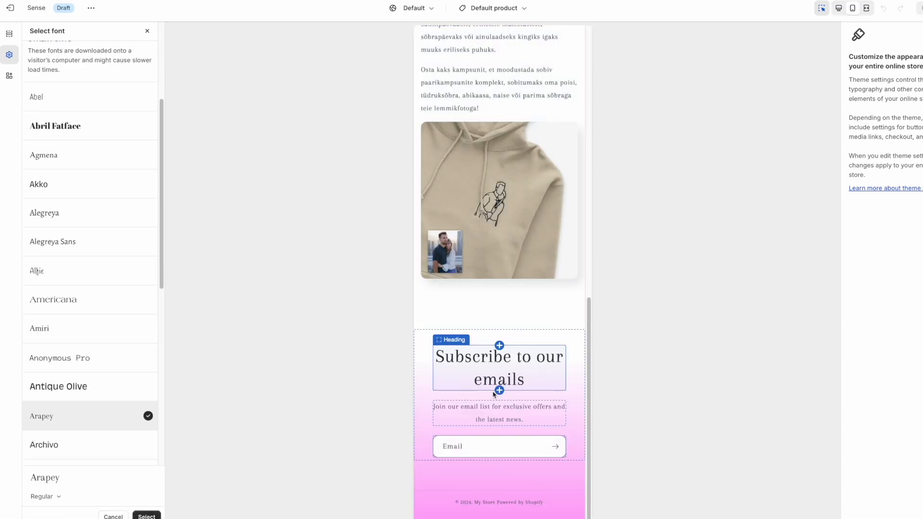
{"action": "left_click", "coordinate": [111, 445]}
{"action": "scroll", "coordinate": [121, 385], "scroll_direction": "down", "scroll_amount": 4}
{"action": "left_click", "coordinate": [110, 395]}
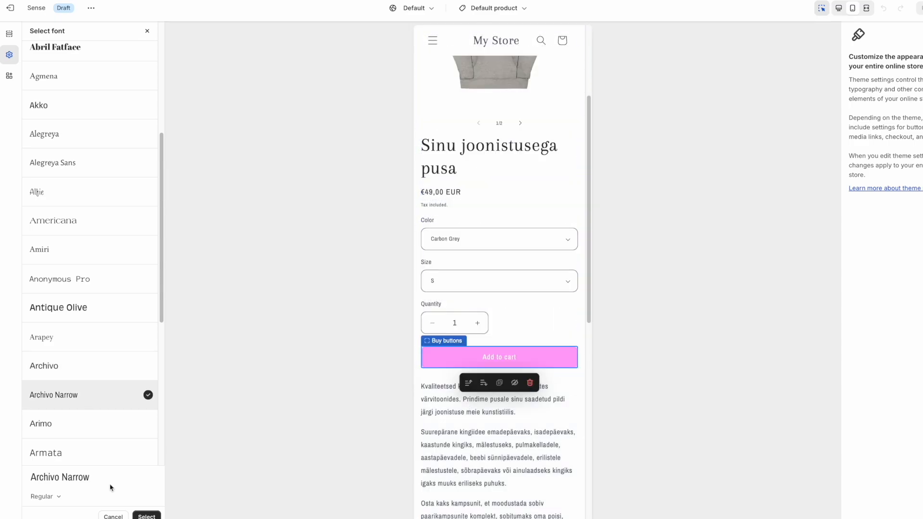
{"action": "left_click", "coordinate": [76, 424]}
{"action": "scroll", "coordinate": [72, 384], "scroll_direction": "down", "scroll_amount": 3}
{"action": "left_click", "coordinate": [68, 360]}
{"action": "left_click", "coordinate": [62, 389]}
{"action": "scroll", "coordinate": [484, 429], "scroll_direction": "down", "scroll_amount": 5}
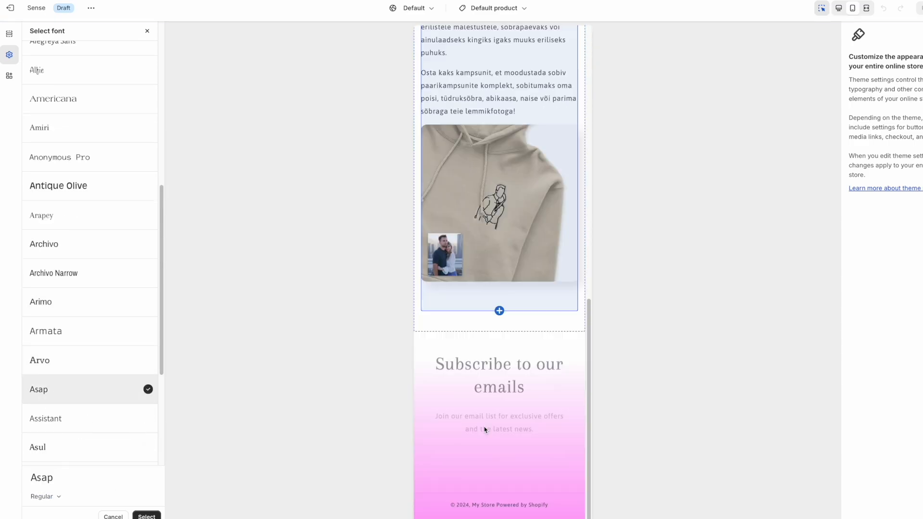
{"action": "left_click", "coordinate": [147, 516]}
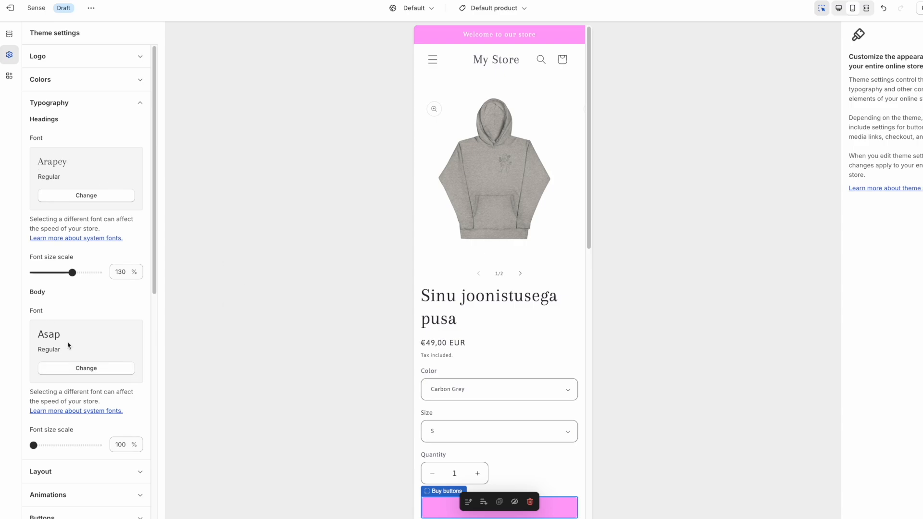
Preview the hoodie in its White colour option.
{"action": "left_click", "coordinate": [429, 367]}
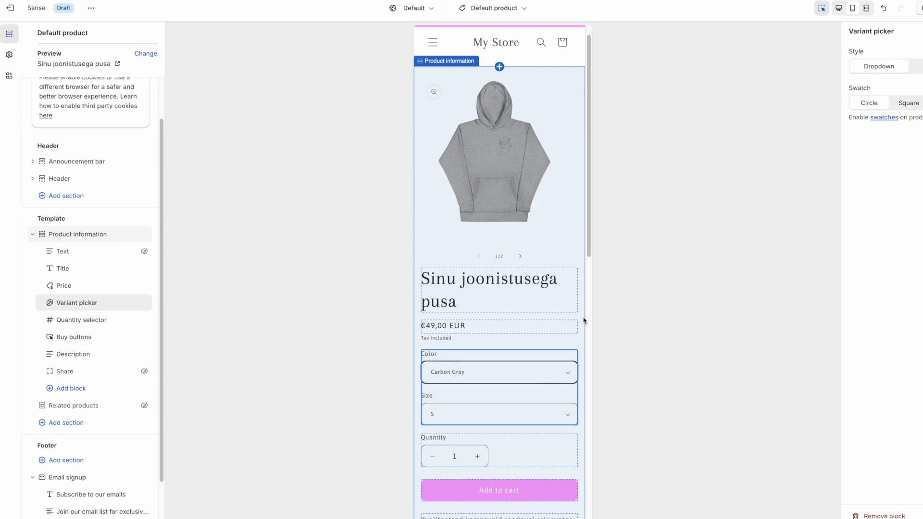
{"action": "left_click", "coordinate": [469, 375]}
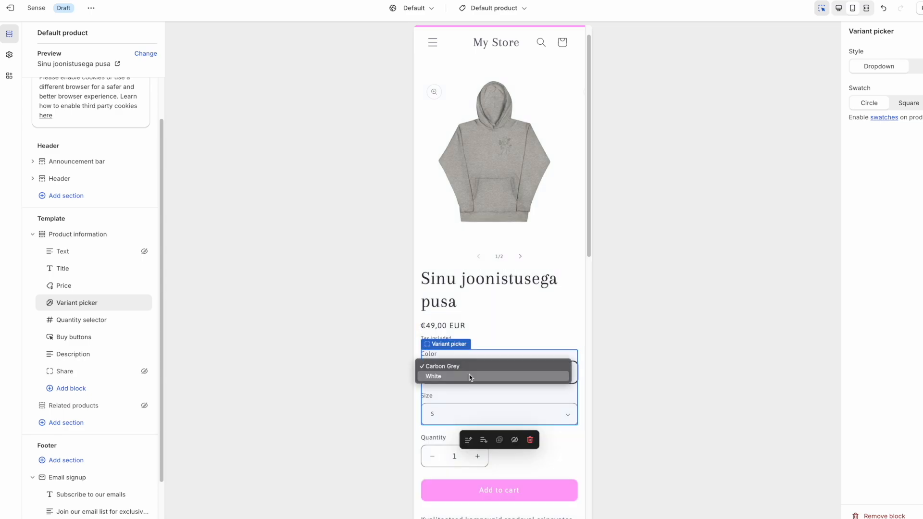
{"action": "left_click", "coordinate": [469, 377]}
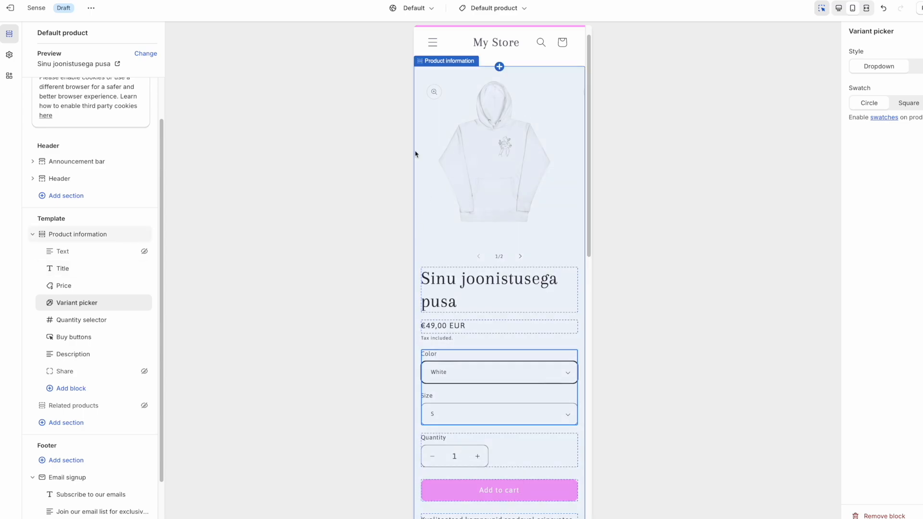
{"action": "left_click", "coordinate": [9, 54]}
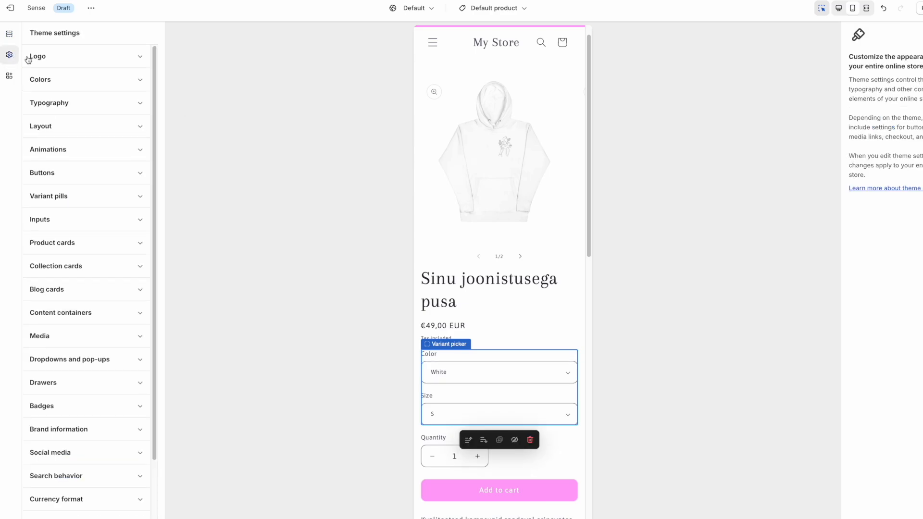
Set Scheme 1's background colour to pale pink #FCF7F7.
{"action": "left_click", "coordinate": [68, 80]}
{"action": "left_click", "coordinate": [56, 146]}
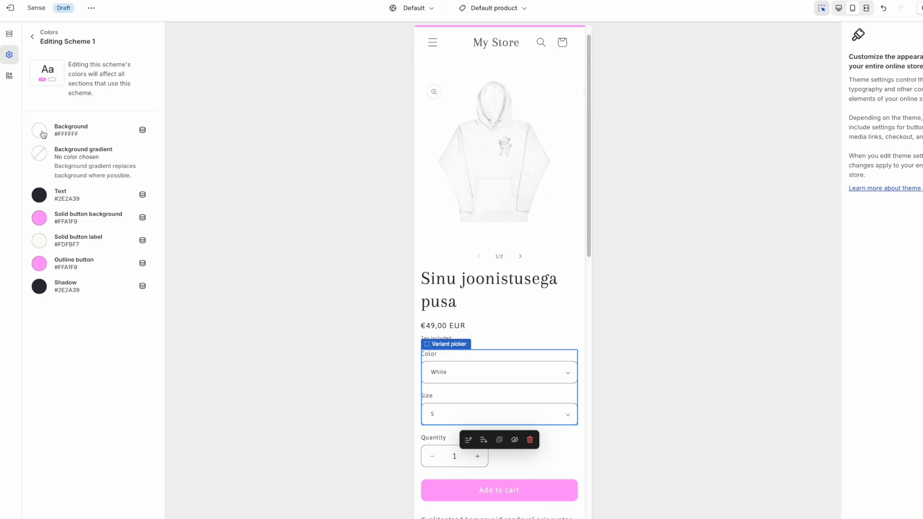
{"action": "left_click", "coordinate": [43, 135]}
{"action": "left_click", "coordinate": [38, 146]}
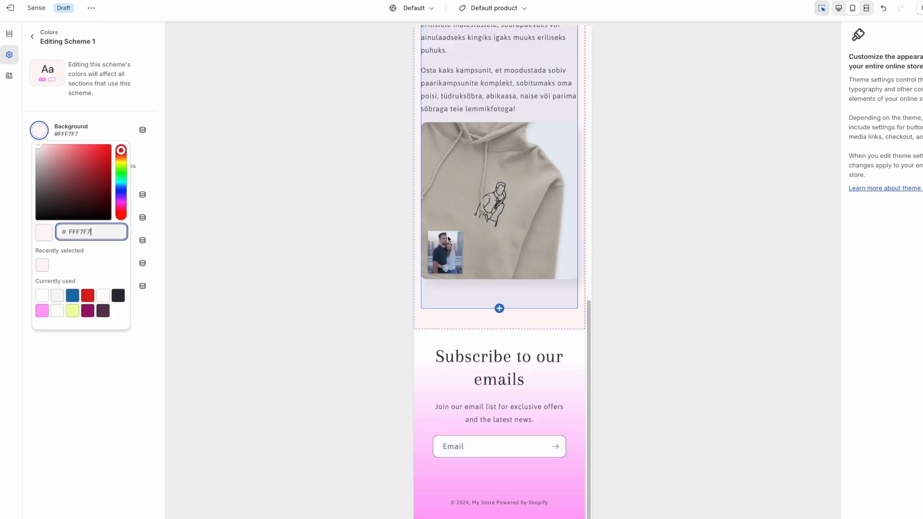
{"action": "left_click_drag", "start_coordinate": [37, 145], "coordinate": [37, 145]}
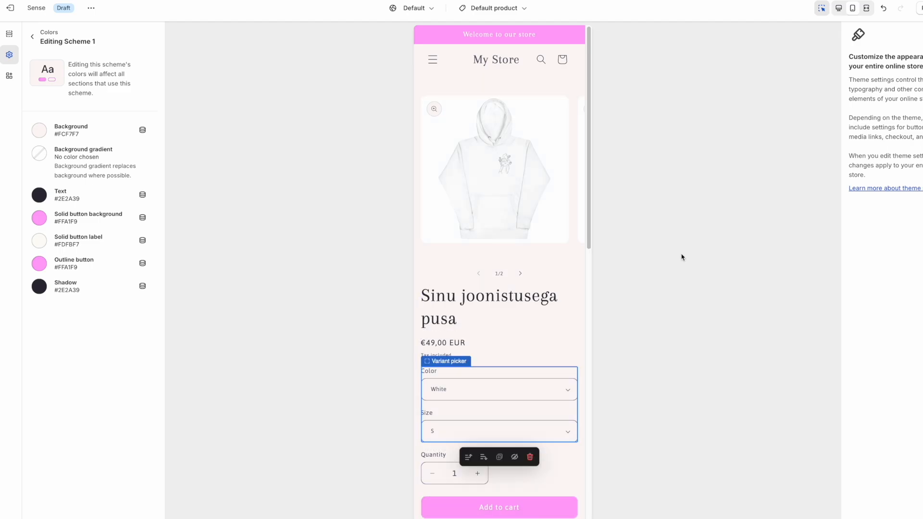
Show the White hoodie in the preview, then exit to the admin Products list.
{"action": "left_click", "coordinate": [481, 391]}
{"action": "left_click", "coordinate": [473, 396]}
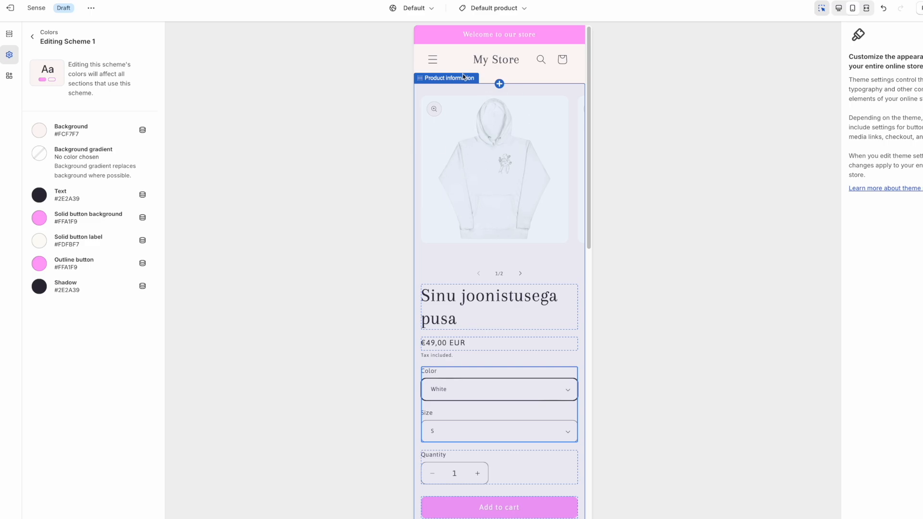
{"action": "left_click", "coordinate": [10, 10]}
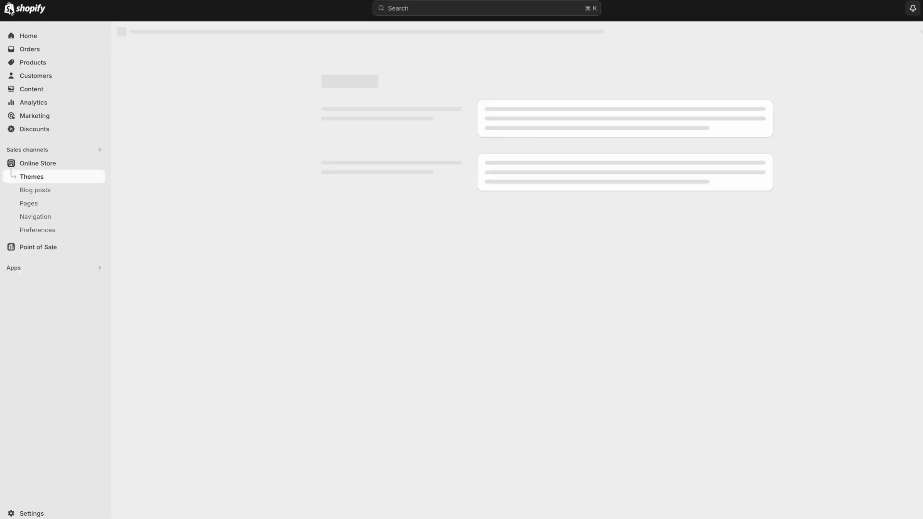
{"action": "left_click", "coordinate": [32, 63]}
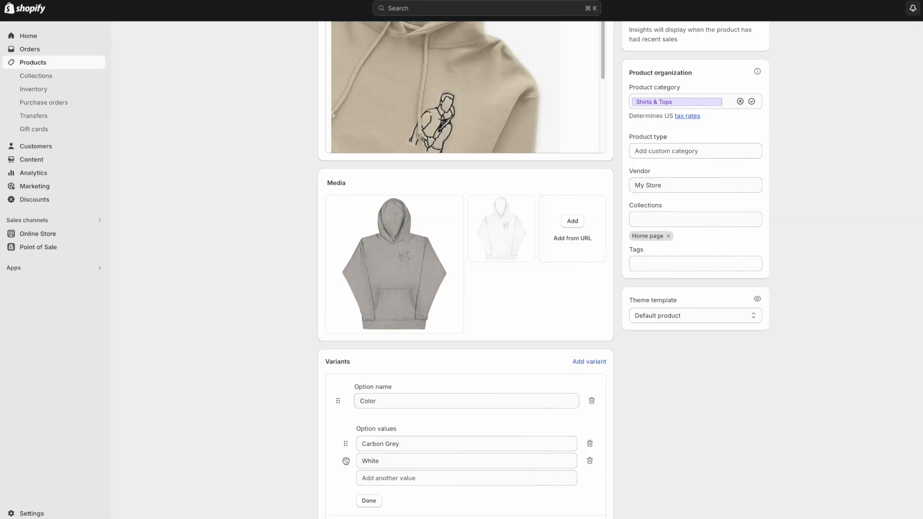
Move White above Carbon Grey in the hoodie's colour values and save.
{"action": "left_click_drag", "start_coordinate": [345, 461], "coordinate": [347, 443]}
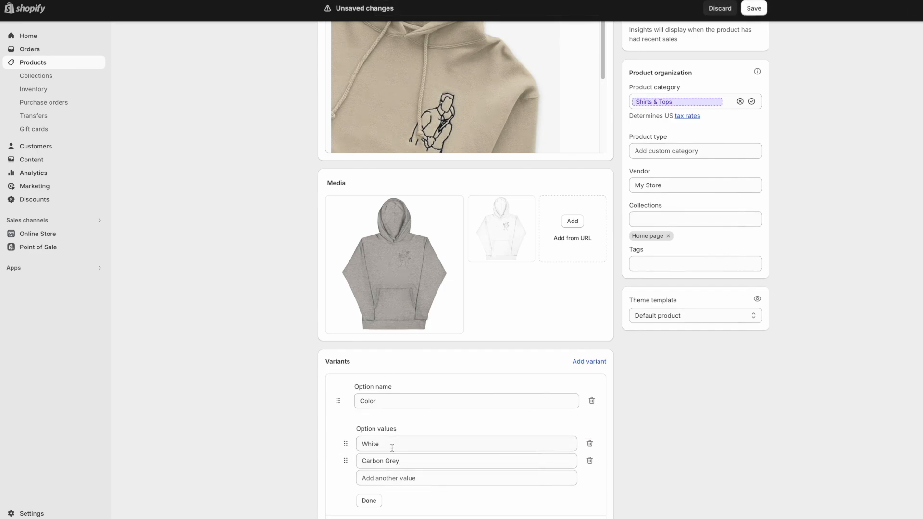
{"action": "left_click", "coordinate": [755, 9]}
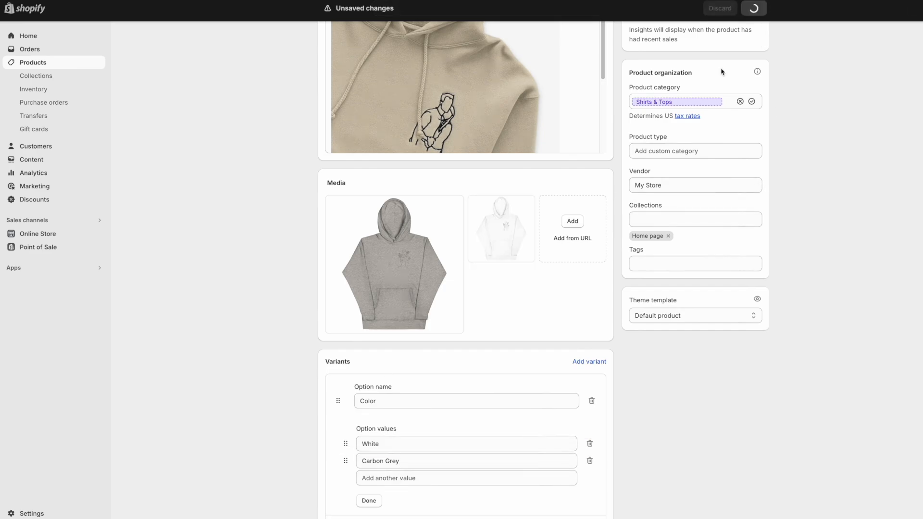
{"action": "scroll", "coordinate": [506, 297], "scroll_direction": "down", "scroll_amount": 2}
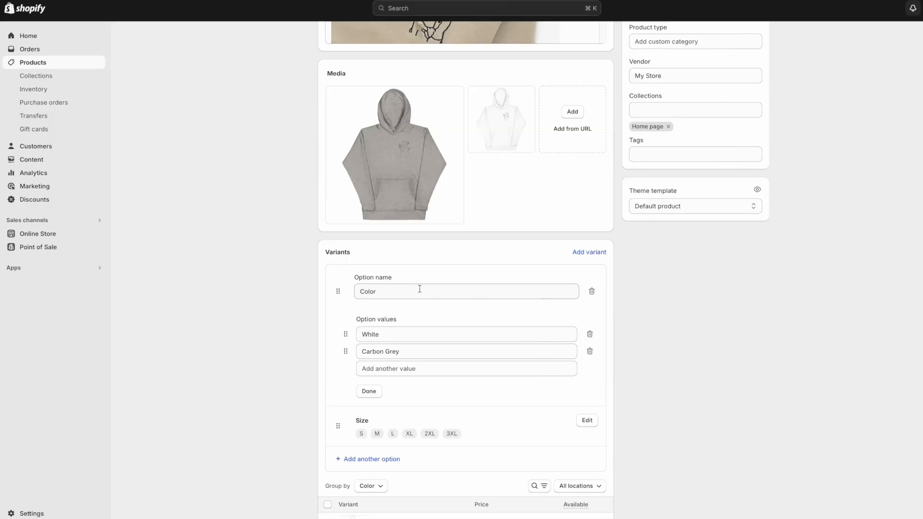
Rename the Color and Size options to Värv and Suurus and save.
{"action": "left_click", "coordinate": [385, 292]}
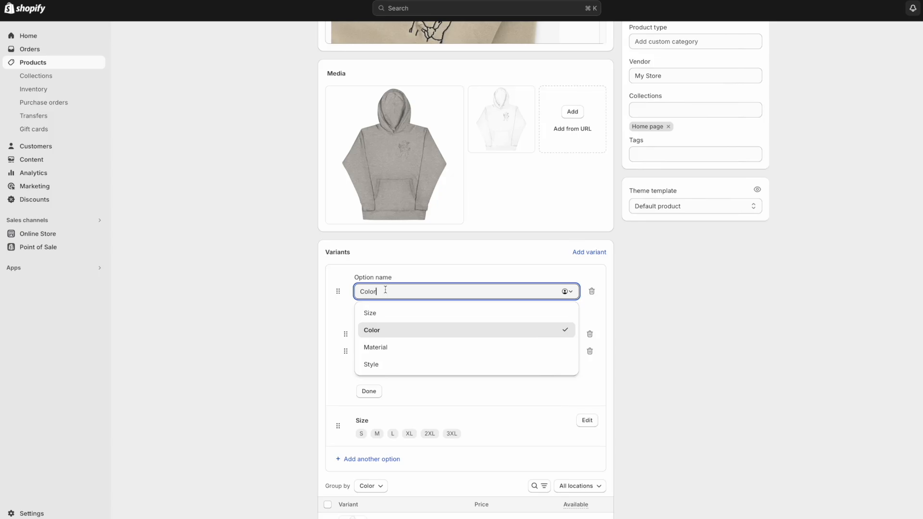
{"action": "key", "text": "BackSpace"}
{"action": "key", "text": "BackSpace"}
{"action": "key", "text": "BackSpace"}
{"action": "key", "text": "BackSpace"}
{"action": "key", "text": "BackSpace"}
{"action": "type", "text": "Vä"}
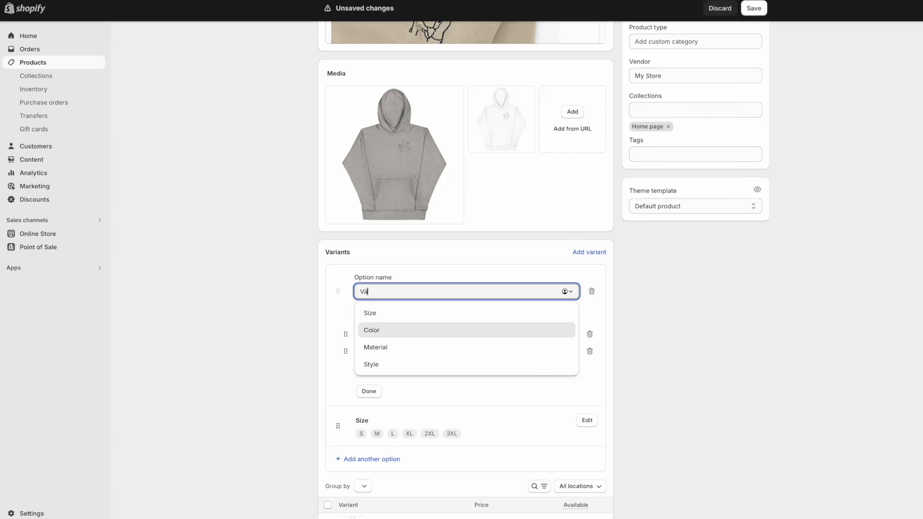
{"action": "type", "text": "rv"}
{"action": "left_click", "coordinate": [406, 270]}
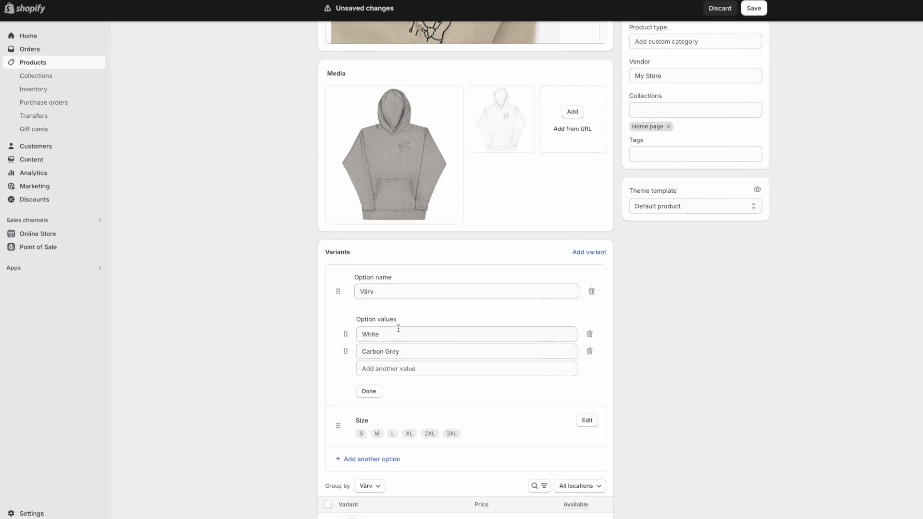
{"action": "left_click", "coordinate": [588, 321]}
{"action": "left_click", "coordinate": [407, 333]}
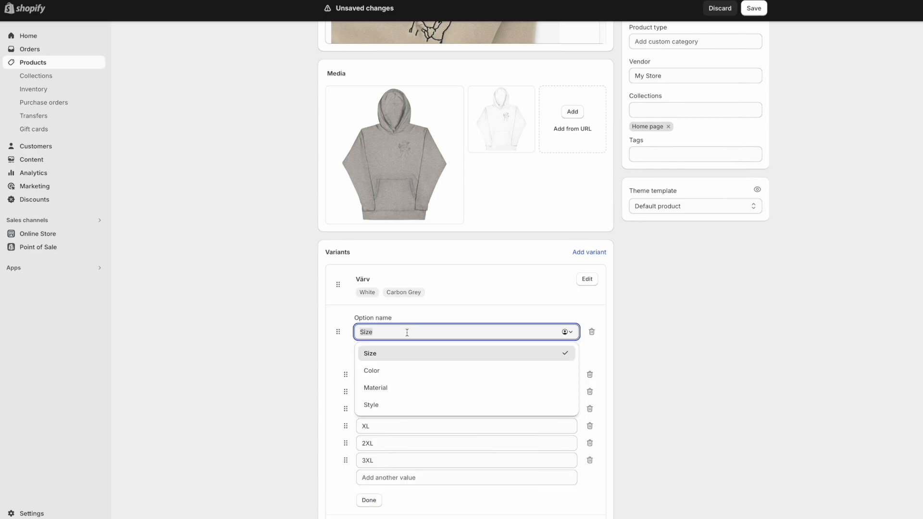
{"action": "key", "text": "BackSpace"}
{"action": "type", "text": "Suurus"}
{"action": "key", "text": "Return"}
{"action": "left_click", "coordinate": [754, 8]}
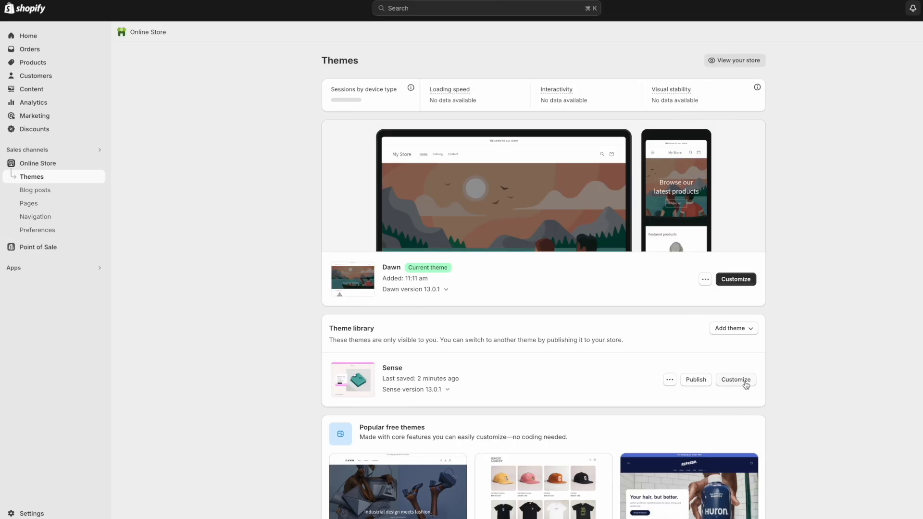
In the Sense editor, add a Collapsible row block under Product information, placed below Buy buttons.
{"action": "left_click", "coordinate": [746, 383]}
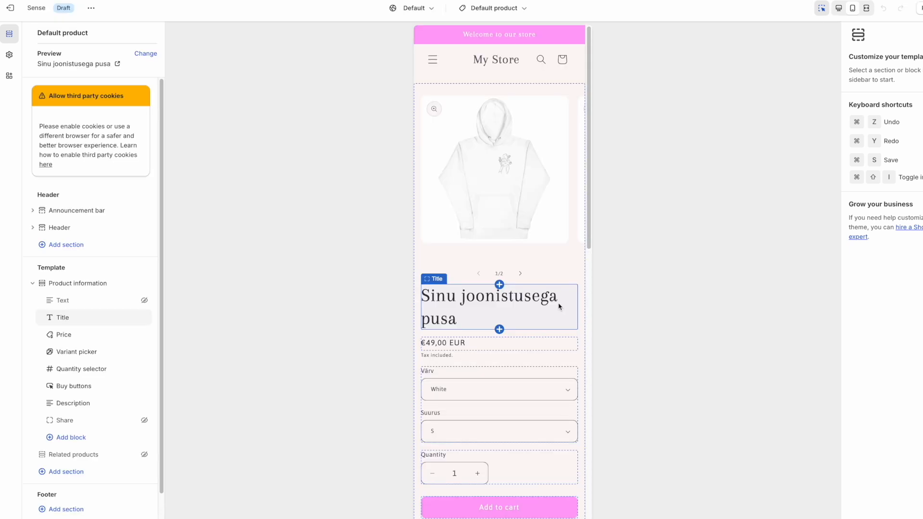
{"action": "scroll", "coordinate": [560, 306], "scroll_direction": "down", "scroll_amount": 5}
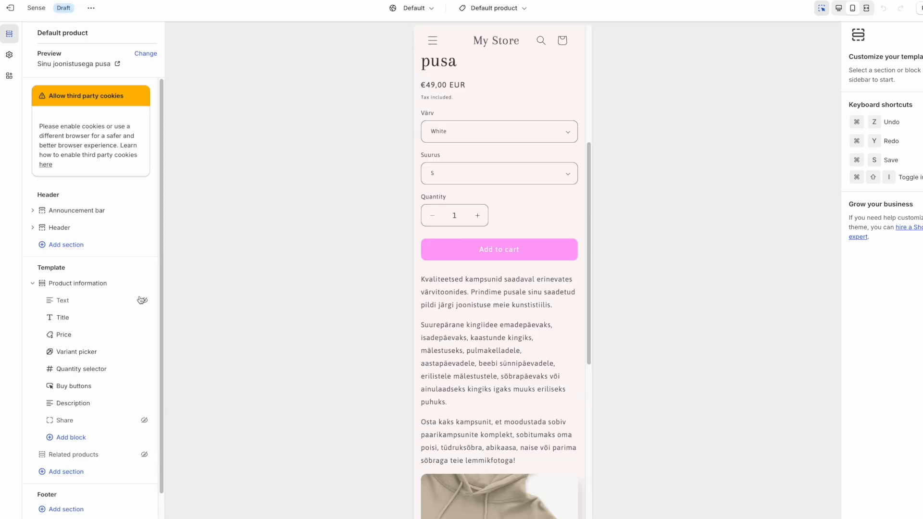
{"action": "left_click", "coordinate": [80, 436]}
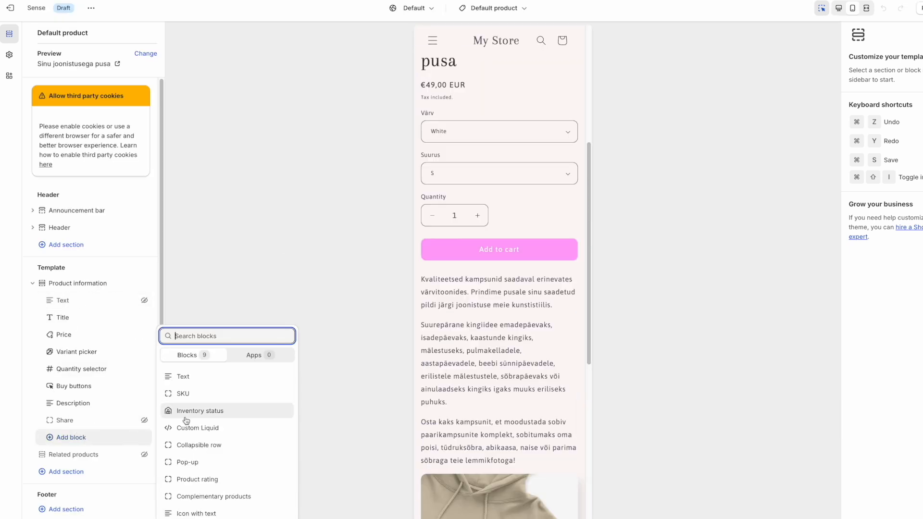
{"action": "left_click", "coordinate": [206, 446]}
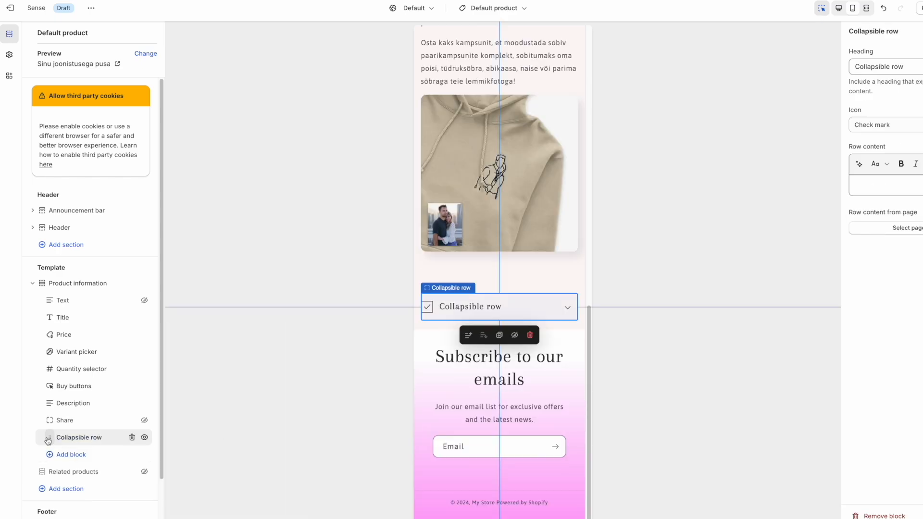
{"action": "left_click_drag", "start_coordinate": [48, 440], "coordinate": [60, 405]}
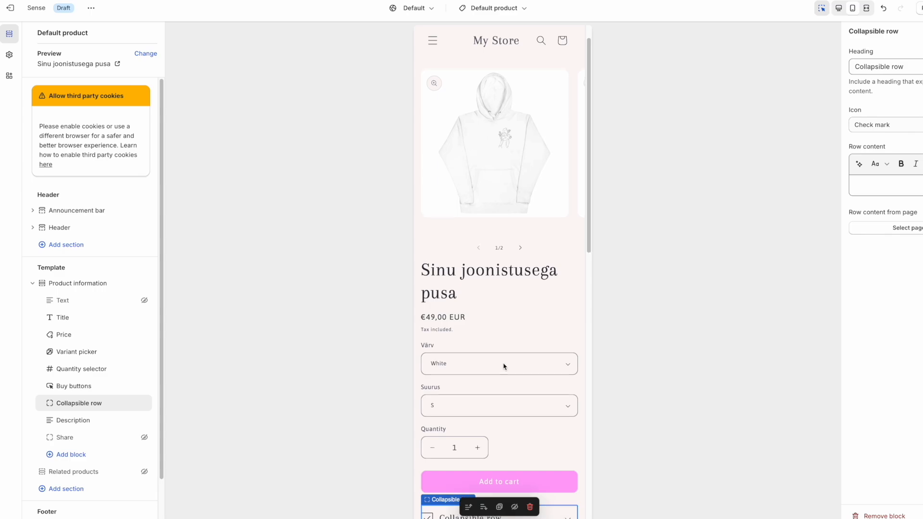
{"action": "scroll", "coordinate": [503, 365], "scroll_direction": "down", "scroll_amount": 4}
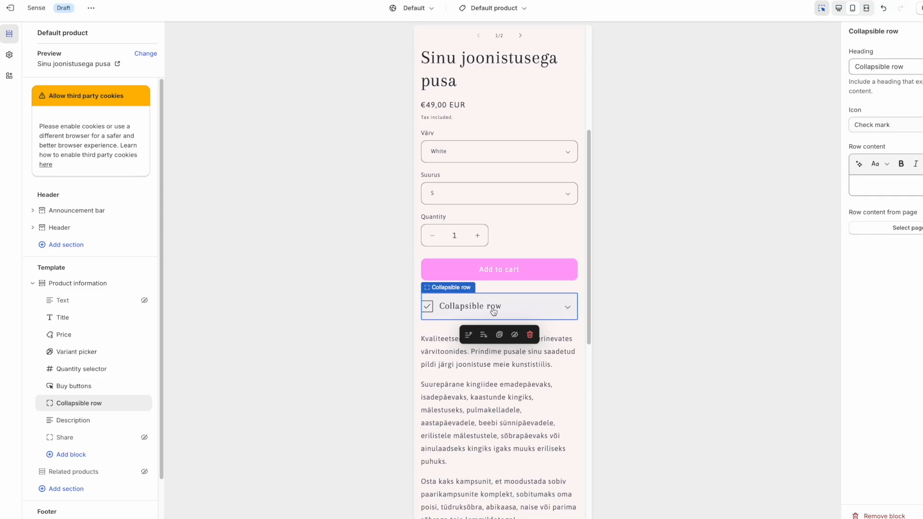
Make the first row icon-free, headed 'Tarne informatsioon', with text 'Kõikide tellimsute tarneaeg on keskmiselt 8-12 päeva'.
{"action": "left_click", "coordinate": [890, 125]}
{"action": "left_click", "coordinate": [893, 43]}
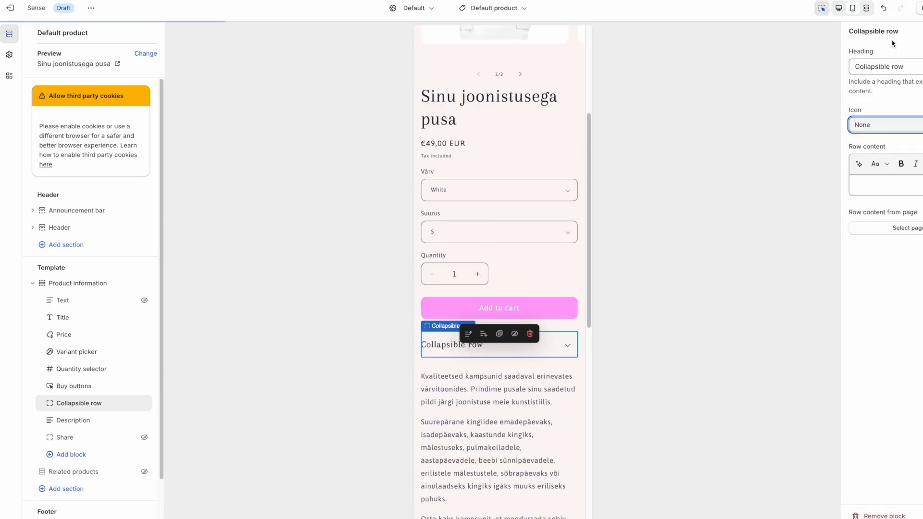
{"action": "triple_click", "coordinate": [885, 67]}
{"action": "type", "text": "Tarne informatsioon"}
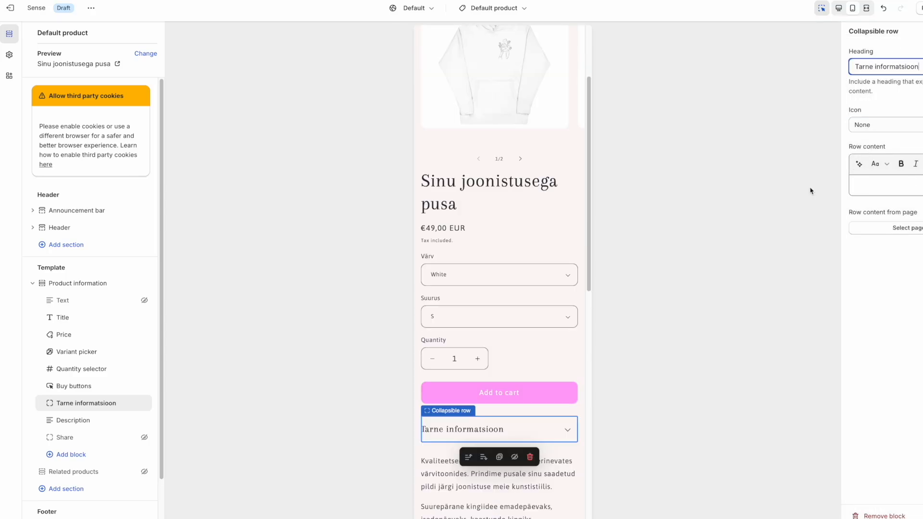
{"action": "left_click", "coordinate": [856, 190]}
{"action": "mouse_move", "coordinate": [504, 341]}
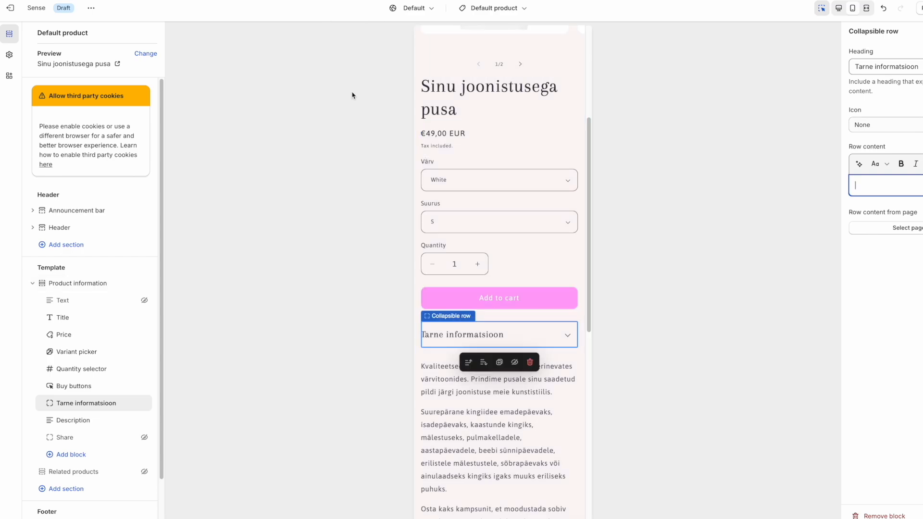
{"action": "type", "text": "Kõikide tellimsute tarneaeg on keskmiselt 8-12 "}
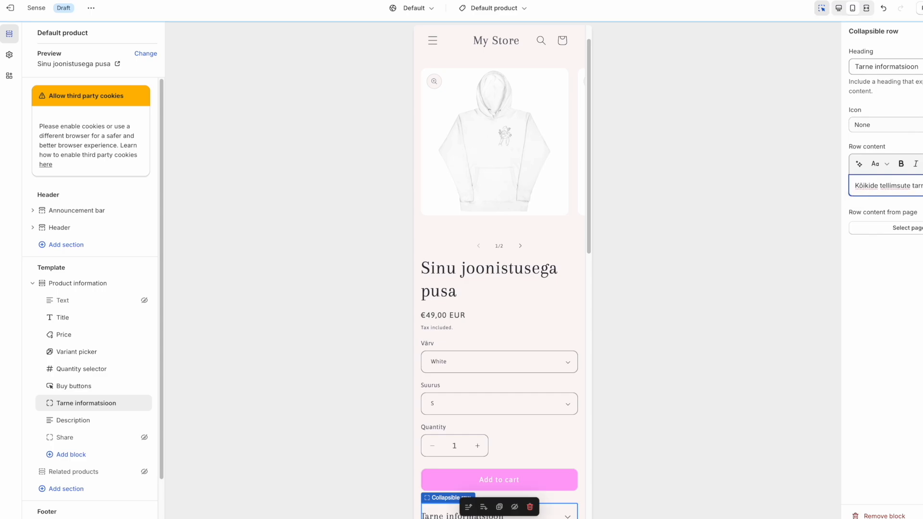
{"action": "type", "text": "päeva"}
{"action": "scroll", "coordinate": [499, 222], "scroll_direction": "up", "scroll_amount": 2}
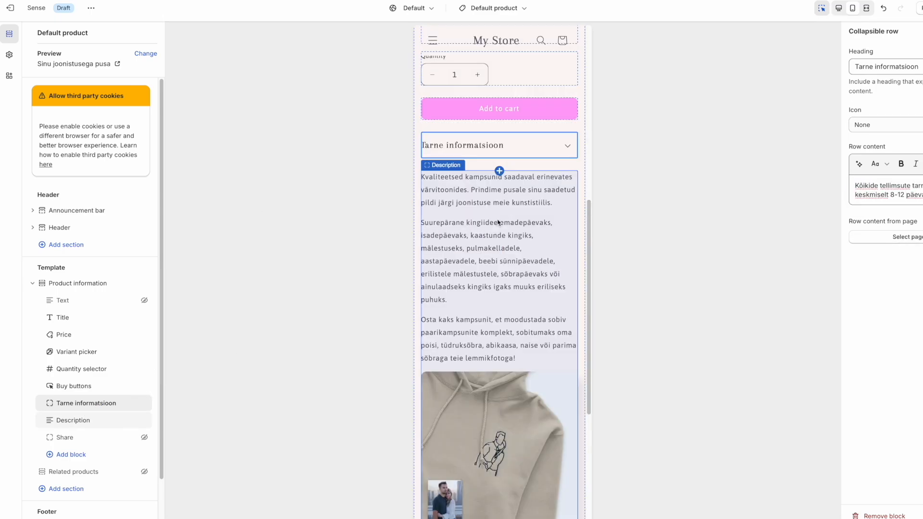
{"action": "left_click", "coordinate": [569, 148]}
Add a second icon-free collapsible row above the description, headed 'Suuruste tabel'.
{"action": "left_click", "coordinate": [71, 455]}
{"action": "left_click_drag", "start_coordinate": [91, 453], "coordinate": [90, 420]}
{"action": "scroll", "coordinate": [429, 402], "scroll_direction": "down", "scroll_amount": 5}
{"action": "scroll", "coordinate": [428, 402], "scroll_direction": "up", "scroll_amount": 5}
{"action": "left_click", "coordinate": [885, 125]}
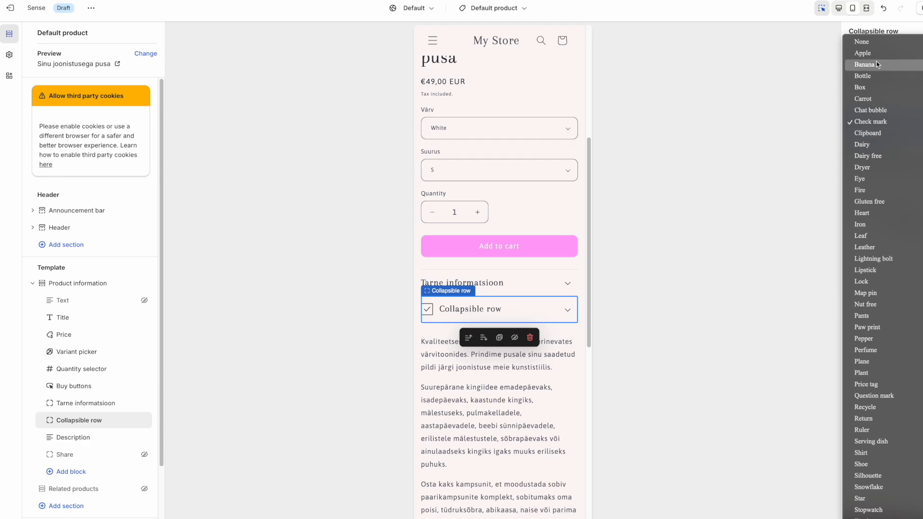
{"action": "left_click", "coordinate": [866, 41]}
{"action": "triple_click", "coordinate": [885, 67]}
{"action": "type", "text": "Suuruste tabel"}
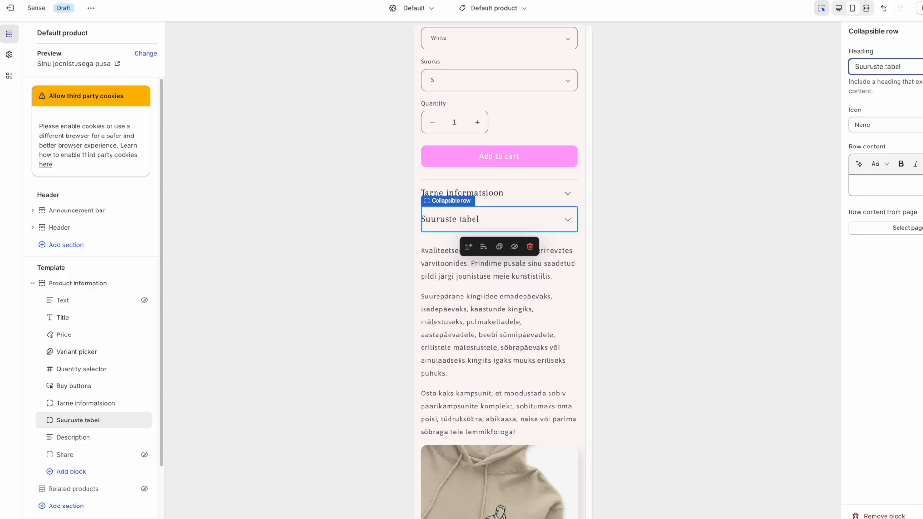
Add a third collapsible row above the description, headed 'Materjal'.
{"action": "left_click", "coordinate": [54, 472]}
{"action": "left_click", "coordinate": [198, 445]}
{"action": "left_click_drag", "start_coordinate": [51, 405], "coordinate": [68, 371]}
{"action": "triple_click", "coordinate": [898, 66]}
{"action": "type", "text": "Materjal"}
{"action": "left_click", "coordinate": [569, 318]}
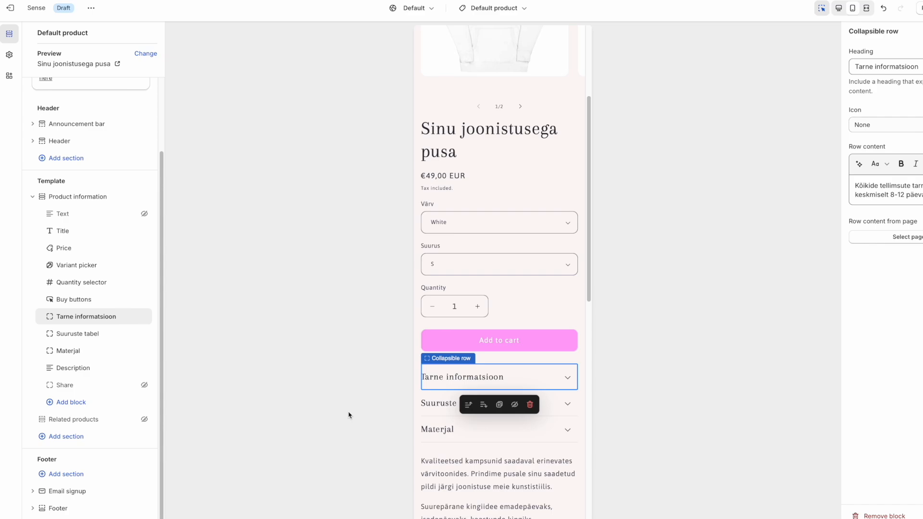
Switch the editor to Products > Default product and preview the hoodie page in the mobile layout.
{"action": "left_click_drag", "start_coordinate": [589, 282], "coordinate": [587, 458]}
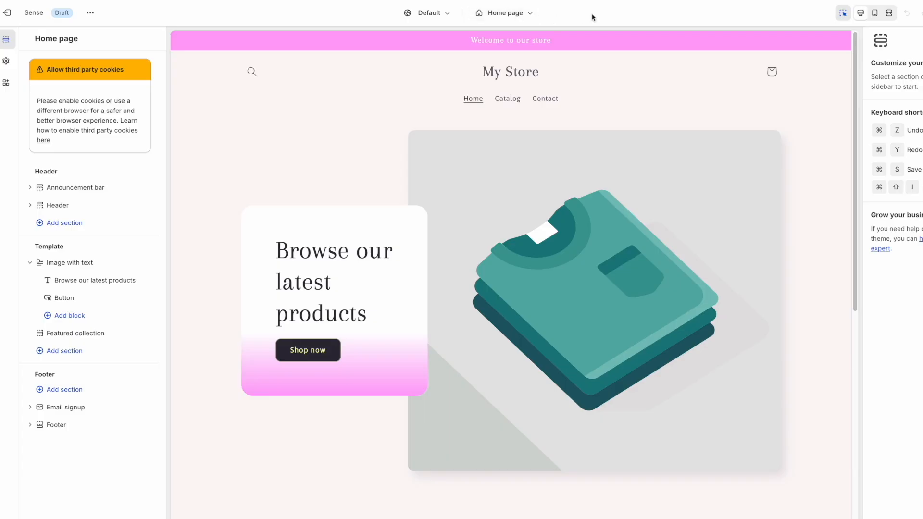
{"action": "left_click", "coordinate": [529, 15]}
{"action": "left_click", "coordinate": [501, 80]}
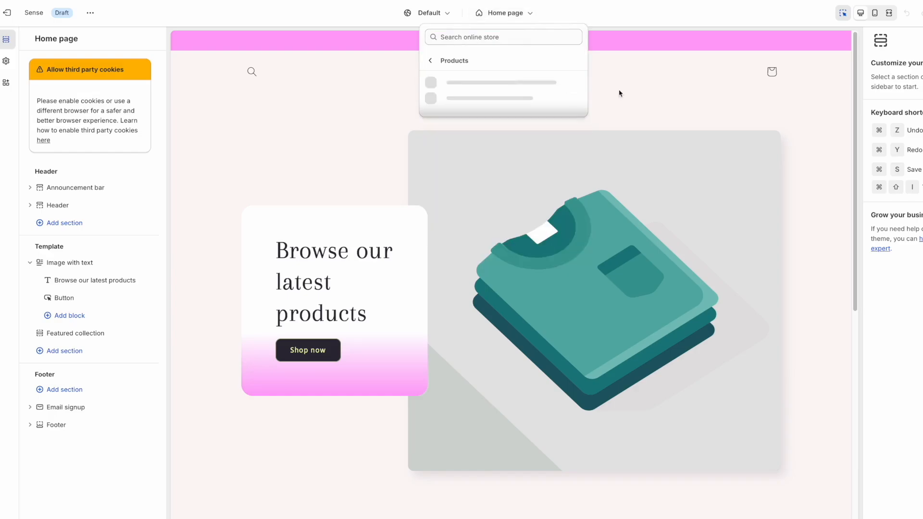
{"action": "left_click", "coordinate": [481, 90]}
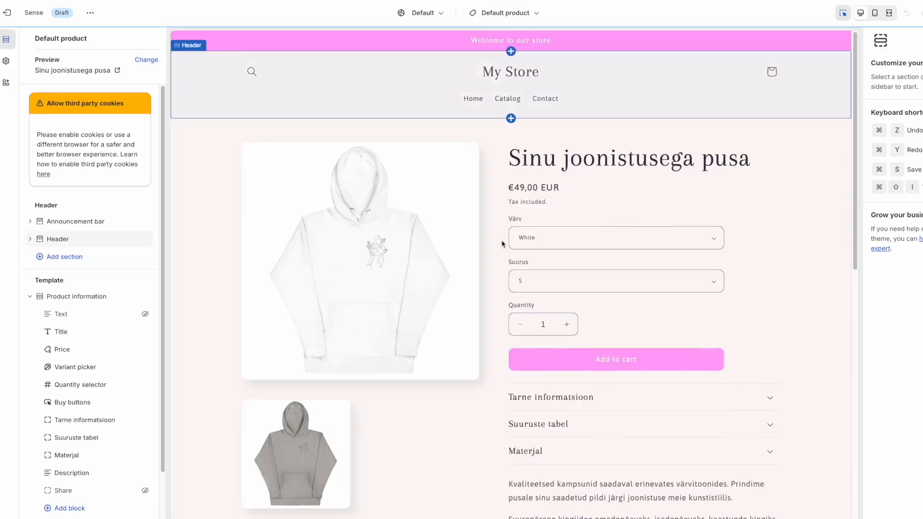
{"action": "left_click", "coordinate": [875, 14]}
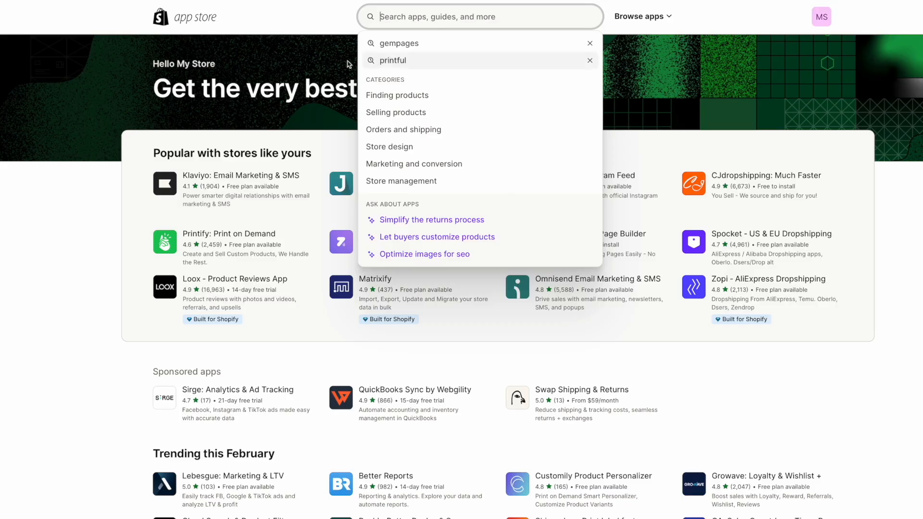
Install PageFly Landing Page Builder from its Shopify App Store listing.
{"action": "left_click", "coordinate": [349, 64]}
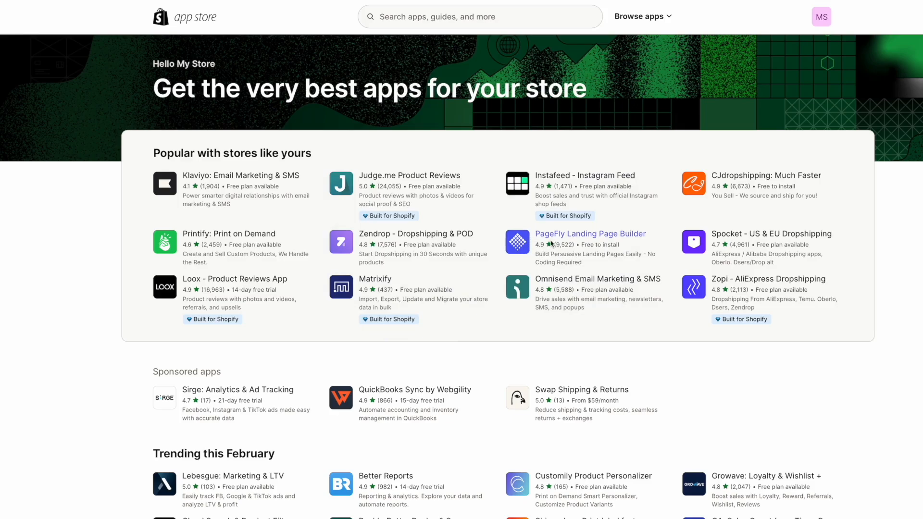
{"action": "left_click", "coordinate": [551, 243]}
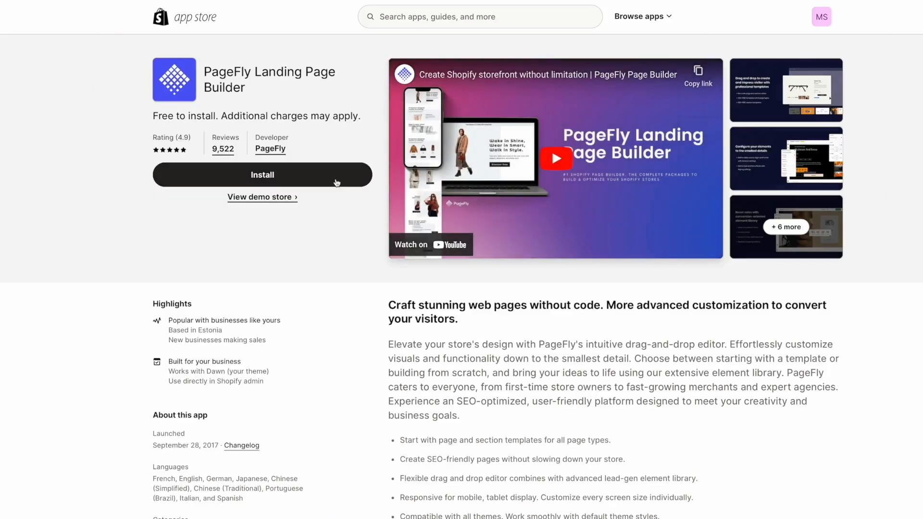
{"action": "left_click", "coordinate": [282, 175]}
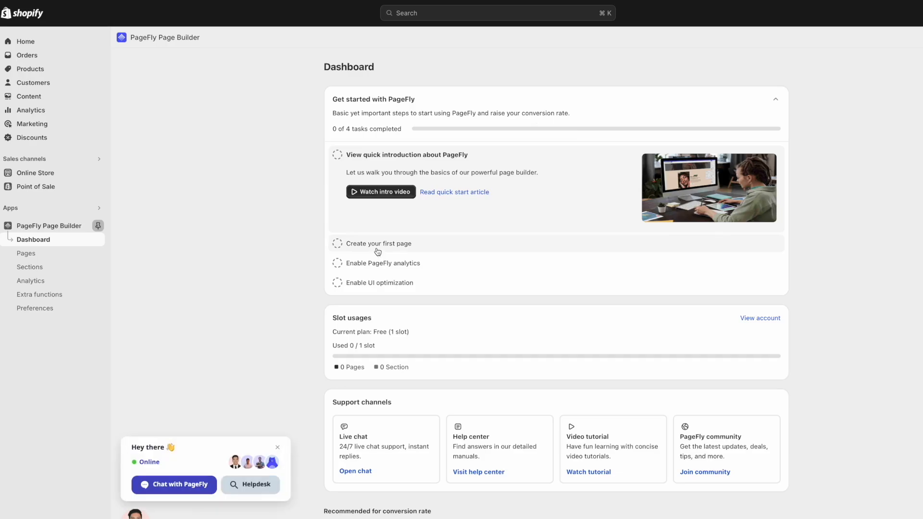
From Create your first page, open PageFly's Product page templates and scroll through them.
{"action": "left_click", "coordinate": [367, 250]}
{"action": "left_click", "coordinate": [381, 222]}
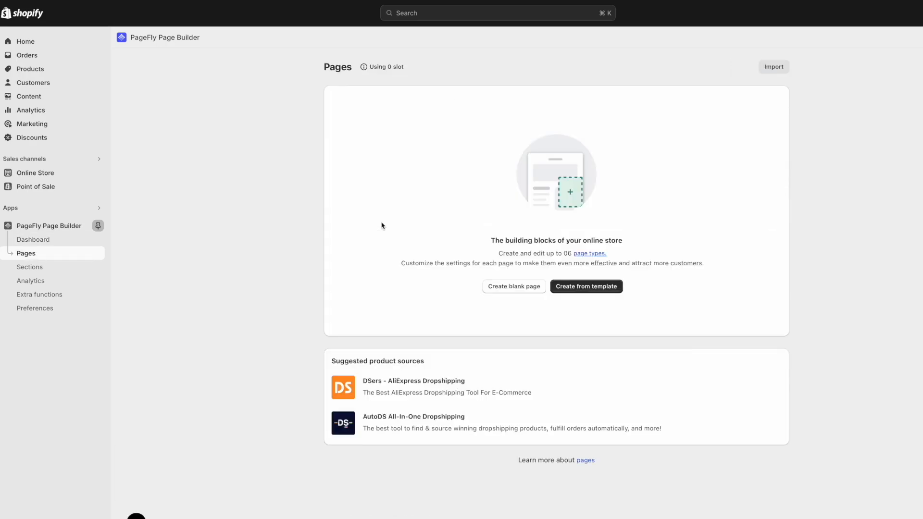
{"action": "left_click", "coordinate": [593, 291]}
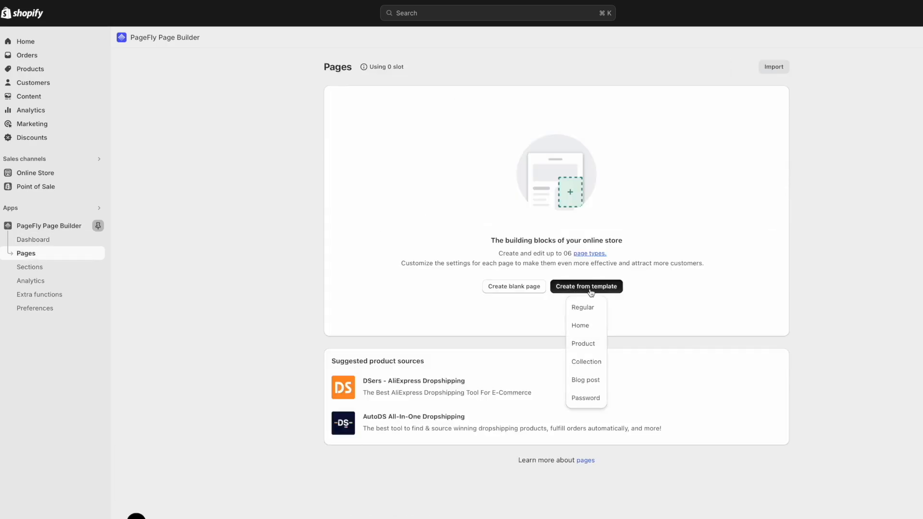
{"action": "left_click", "coordinate": [587, 344]}
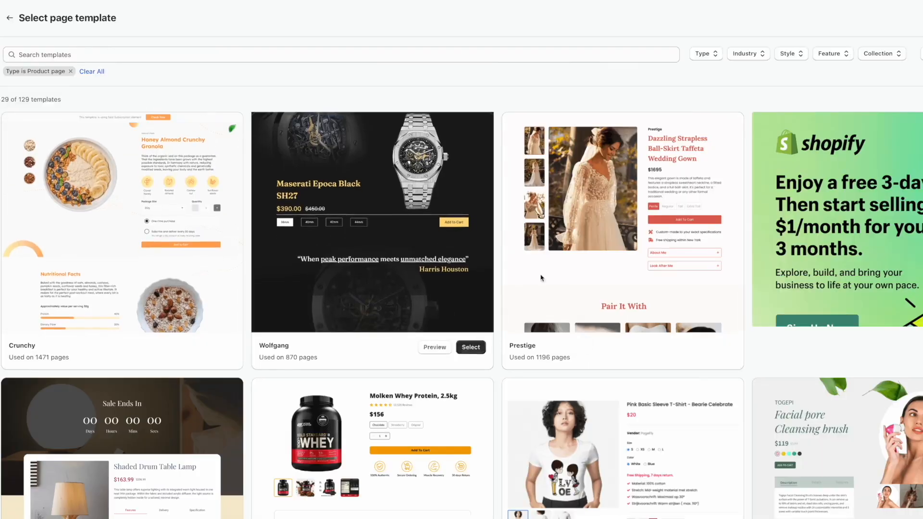
{"action": "scroll", "coordinate": [651, 275], "scroll_direction": "down", "scroll_amount": 1}
{"action": "scroll", "coordinate": [651, 275], "scroll_direction": "down", "scroll_amount": 5}
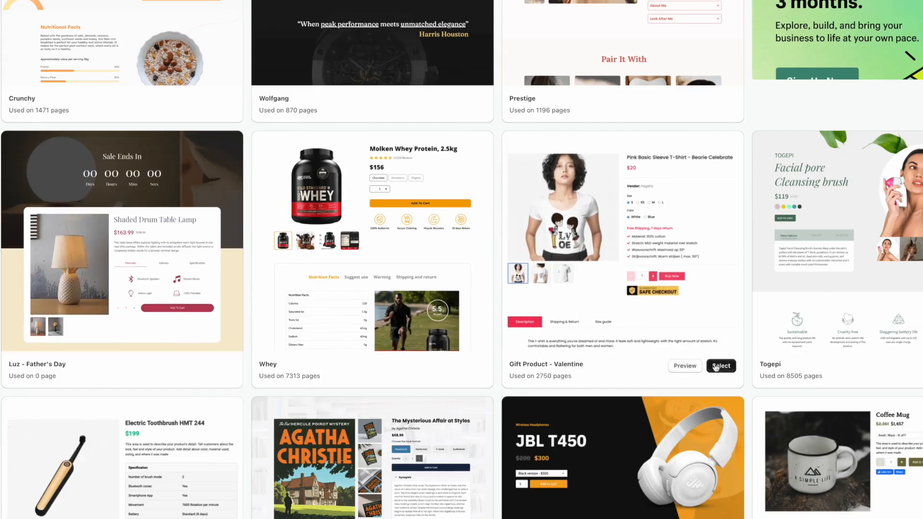
{"action": "scroll", "coordinate": [798, 336], "scroll_direction": "down", "scroll_amount": 2}
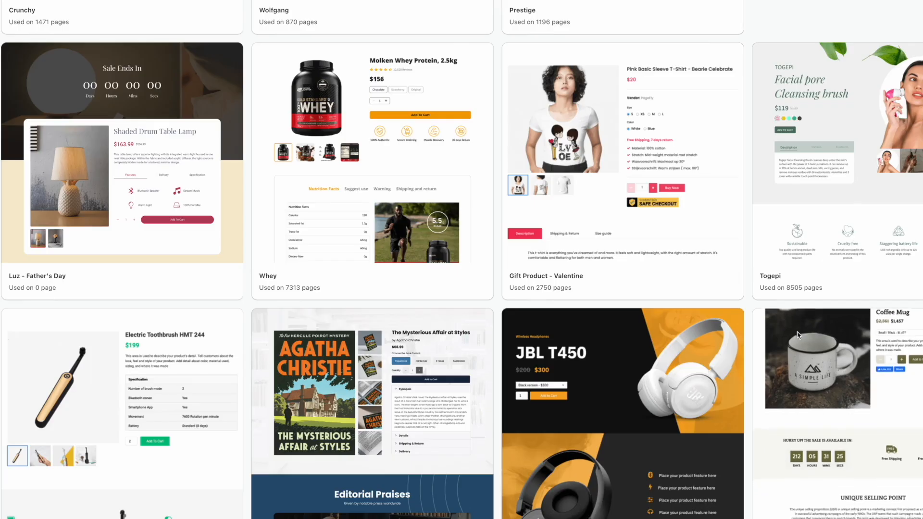
{"action": "scroll", "coordinate": [660, 339], "scroll_direction": "down", "scroll_amount": 10}
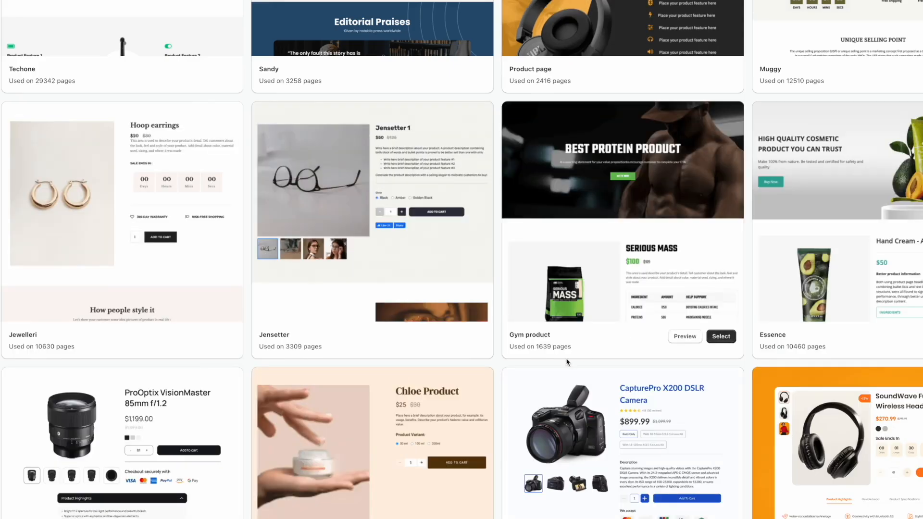
{"action": "scroll", "coordinate": [566, 364], "scroll_direction": "down", "scroll_amount": 10}
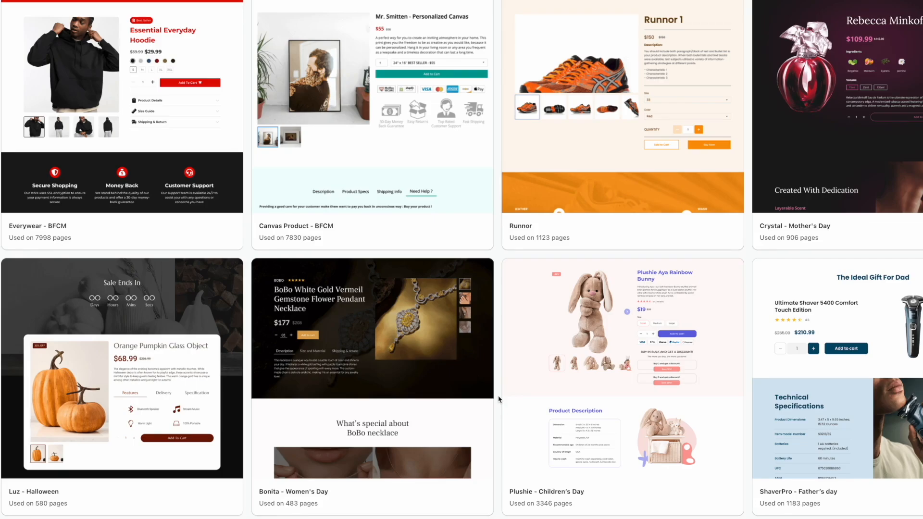
{"action": "scroll", "coordinate": [499, 399], "scroll_direction": "up", "scroll_amount": 1}
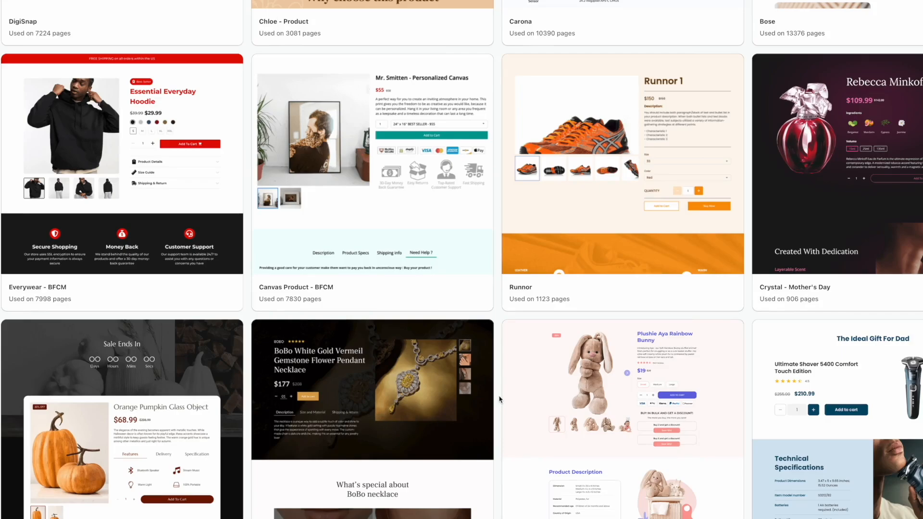
{"action": "scroll", "coordinate": [499, 399], "scroll_direction": "up", "scroll_amount": 14}
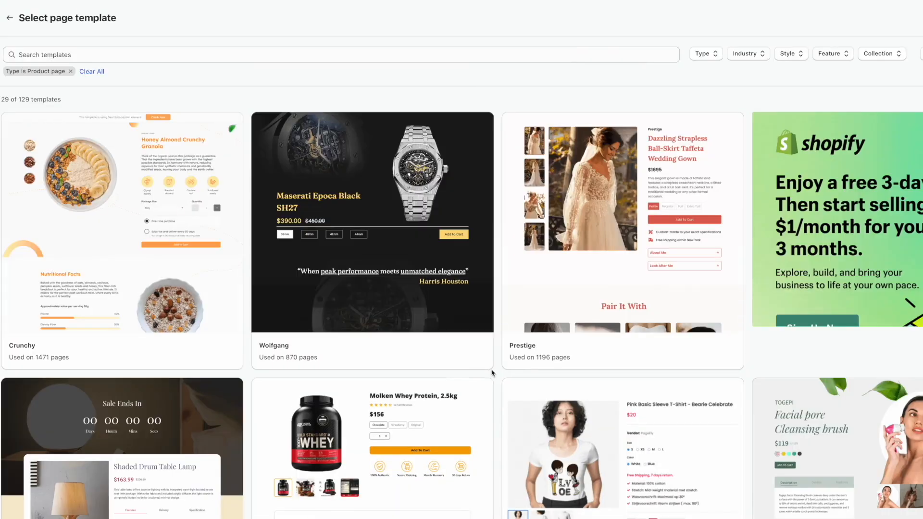
{"action": "mouse_move", "coordinate": [492, 370]}
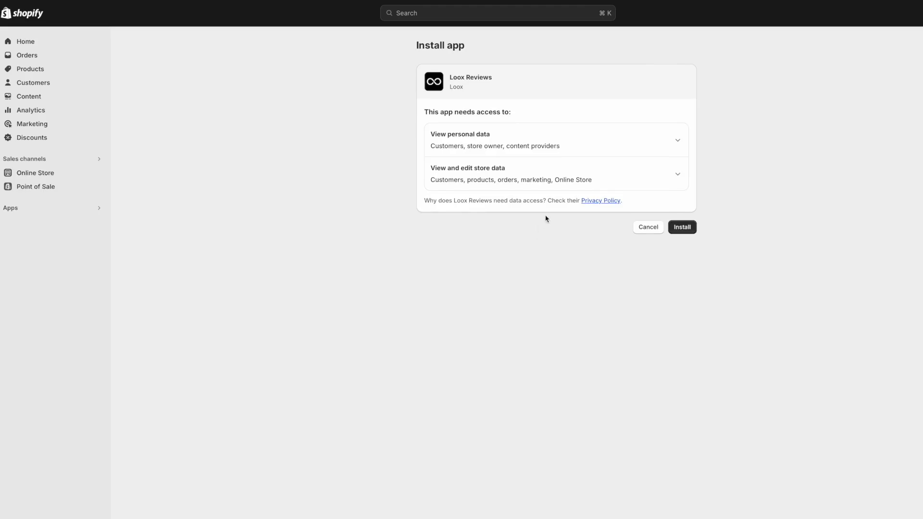
Approve Loox Reviews, drop the Referrals add-on, stay on the Beginner 7-day trial, and toggle Loox Core Script.
{"action": "left_click", "coordinate": [689, 228]}
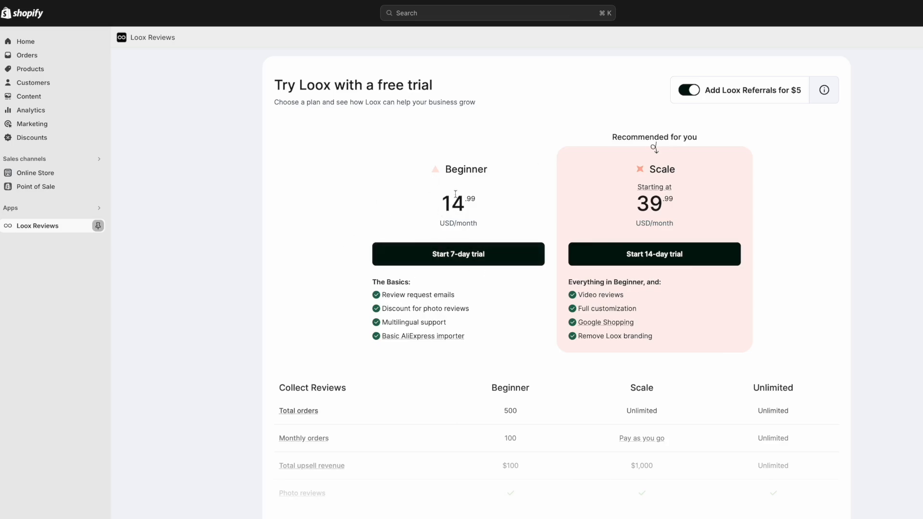
{"action": "left_click", "coordinate": [689, 90]}
{"action": "left_click", "coordinate": [689, 90]}
{"action": "left_click", "coordinate": [691, 92]}
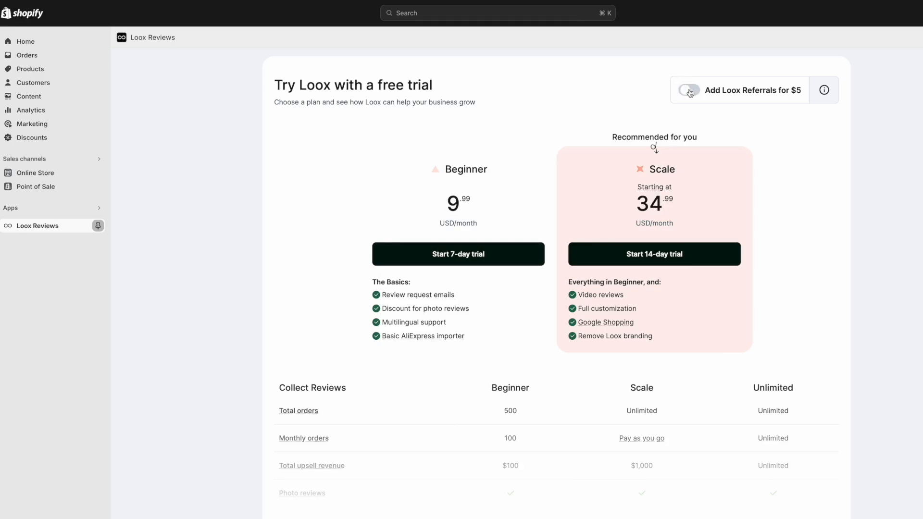
{"action": "left_click", "coordinate": [471, 255]}
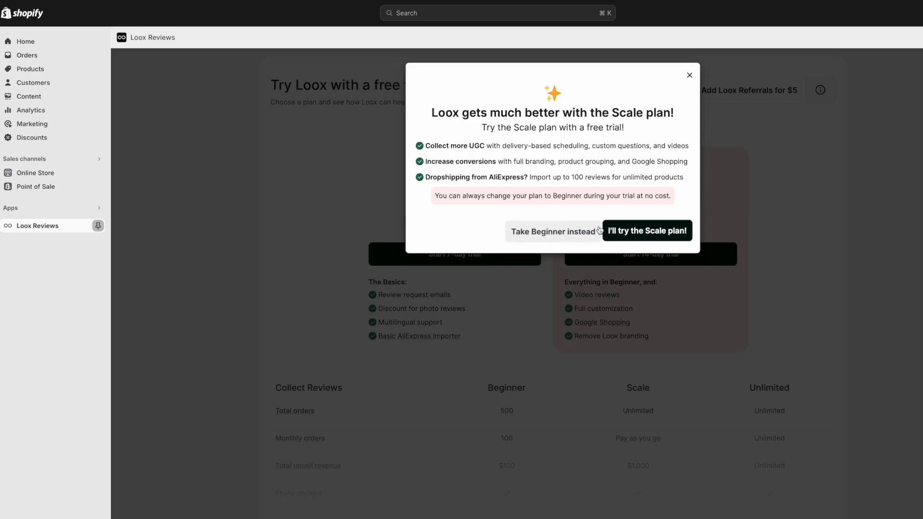
{"action": "left_click", "coordinate": [555, 233]}
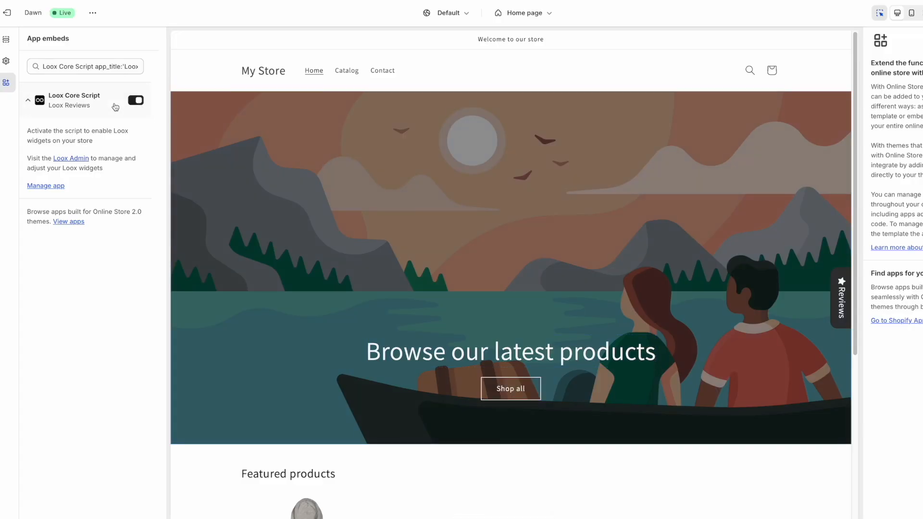
{"action": "left_click", "coordinate": [134, 100]}
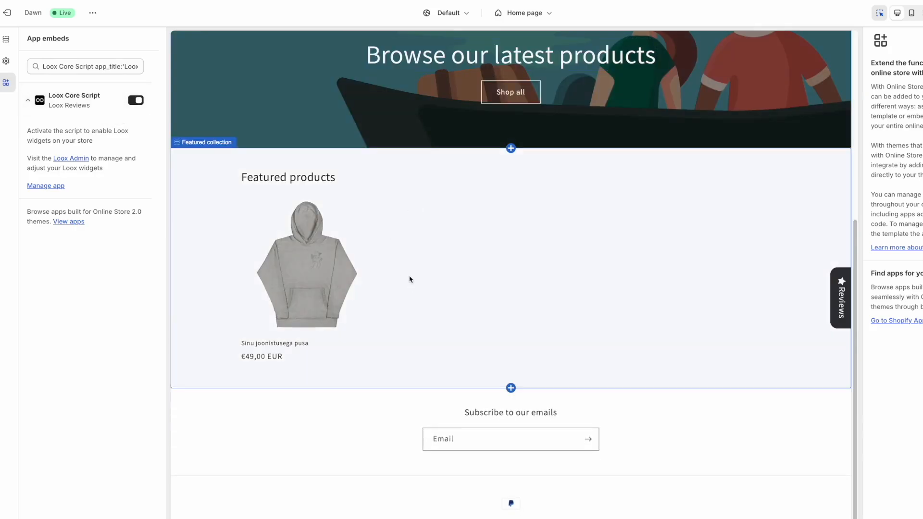
Publish the Sense theme and enable the Loox Core Script embed in it.
{"action": "scroll", "coordinate": [410, 271], "scroll_direction": "up", "scroll_amount": 6}
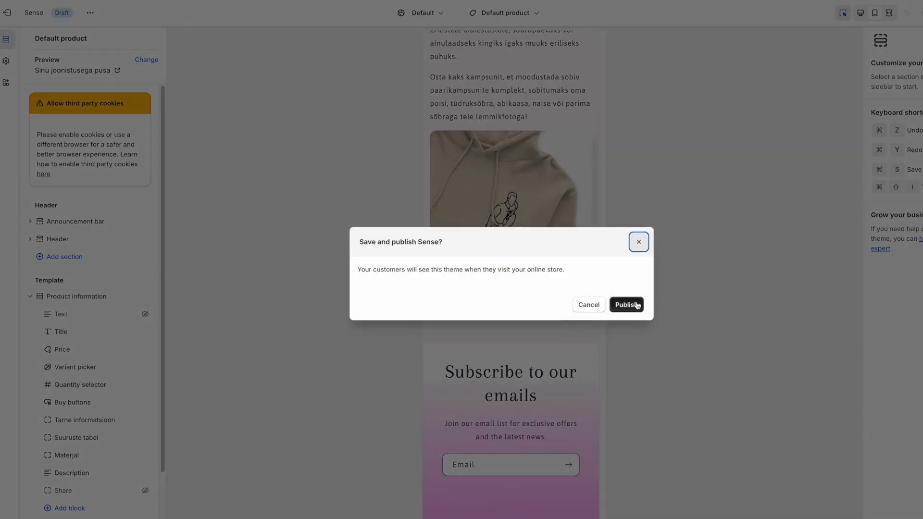
{"action": "left_click", "coordinate": [636, 305]}
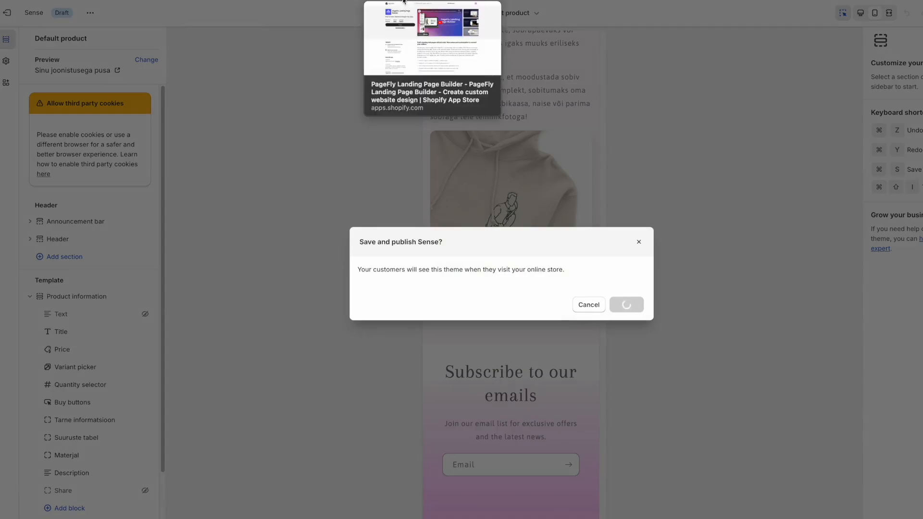
{"action": "left_click", "coordinate": [313, 4]}
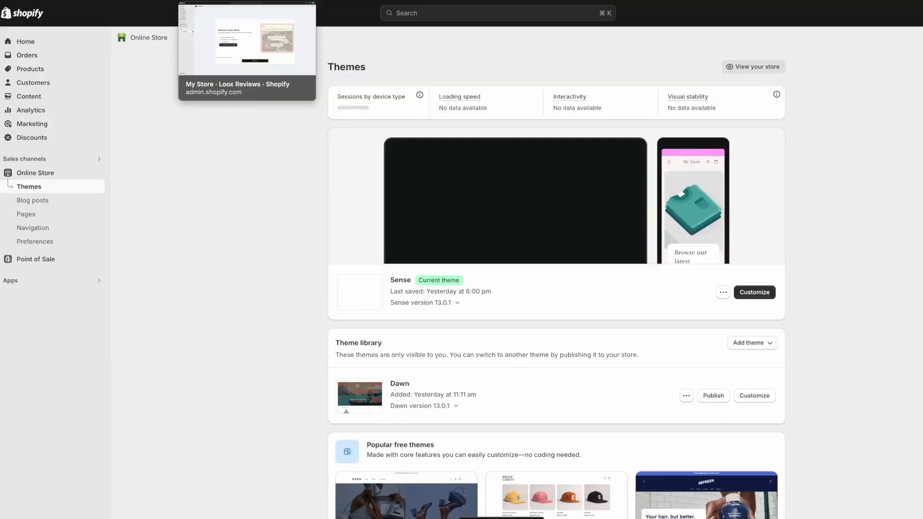
{"action": "left_click", "coordinate": [260, 2]}
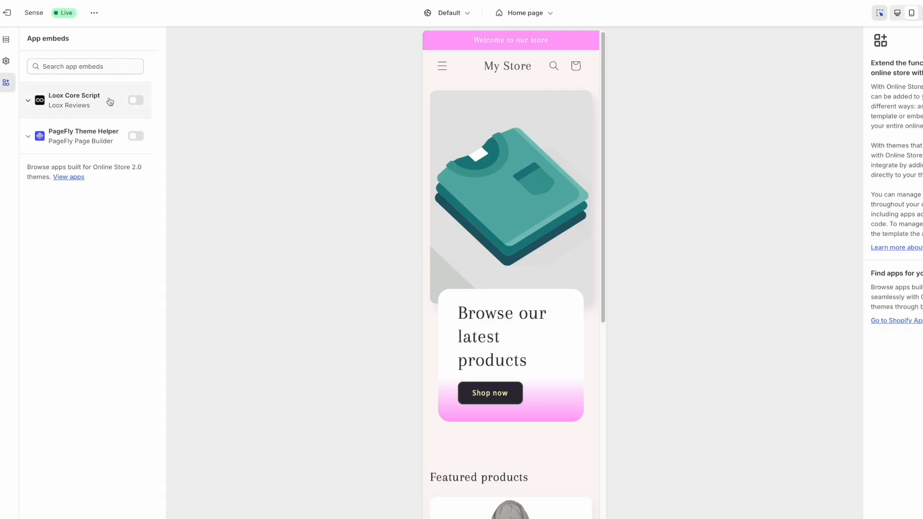
{"action": "left_click", "coordinate": [136, 101]}
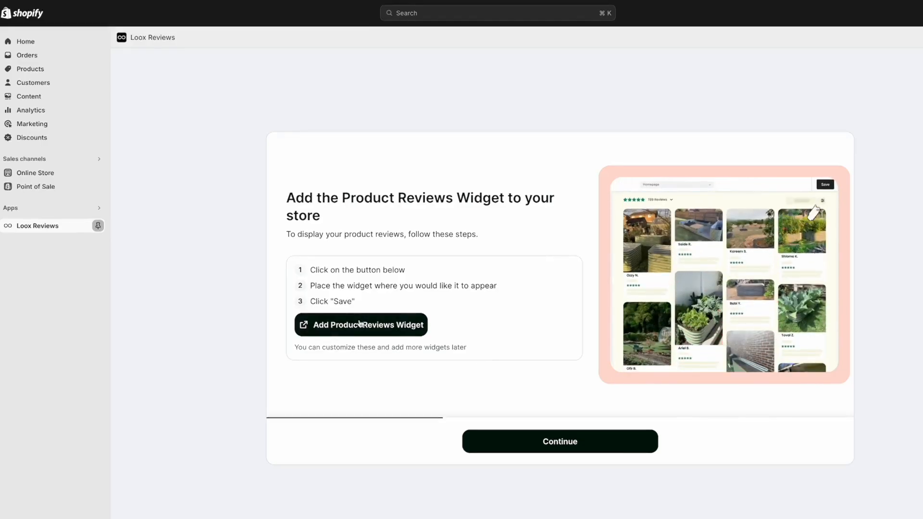
Add the Loox Product Reviews Widget app block to the Default product template.
{"action": "left_click", "coordinate": [352, 325]}
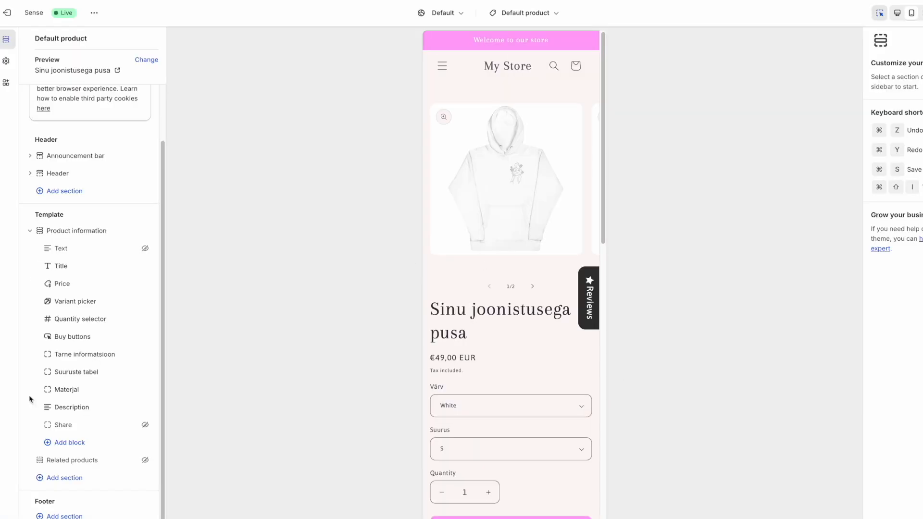
{"action": "left_click", "coordinate": [62, 443]}
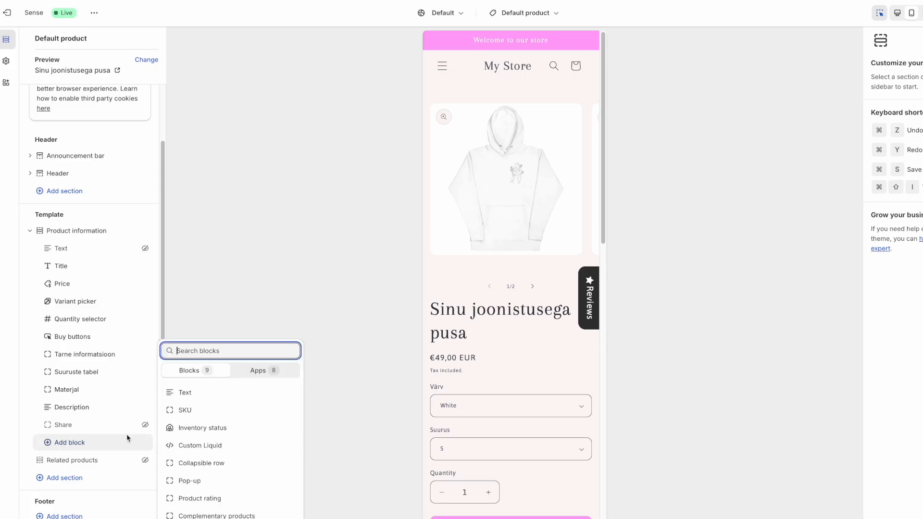
{"action": "left_click", "coordinate": [263, 372]}
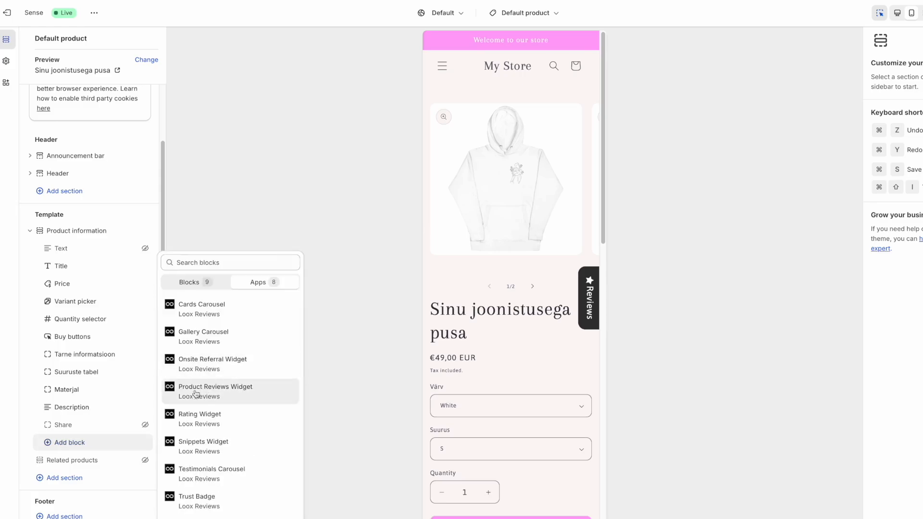
{"action": "left_click", "coordinate": [215, 401]}
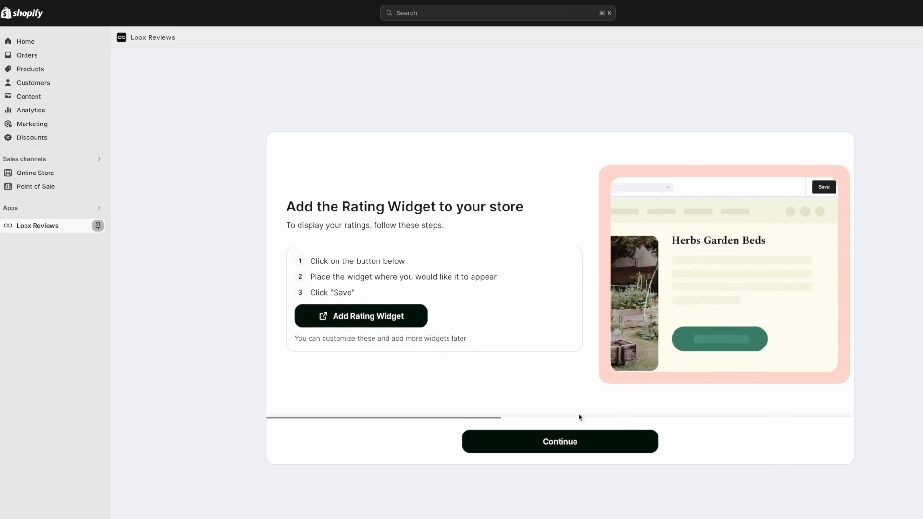
Skip the Loox rating widget step.
{"action": "left_click", "coordinate": [560, 443]}
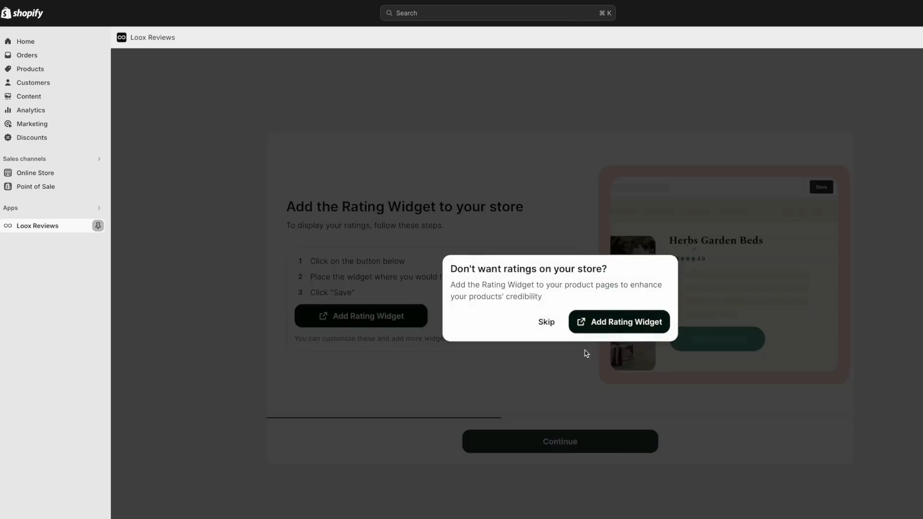
{"action": "left_click", "coordinate": [545, 322]}
{"action": "scroll", "coordinate": [519, 403], "scroll_direction": "up", "scroll_amount": 8}
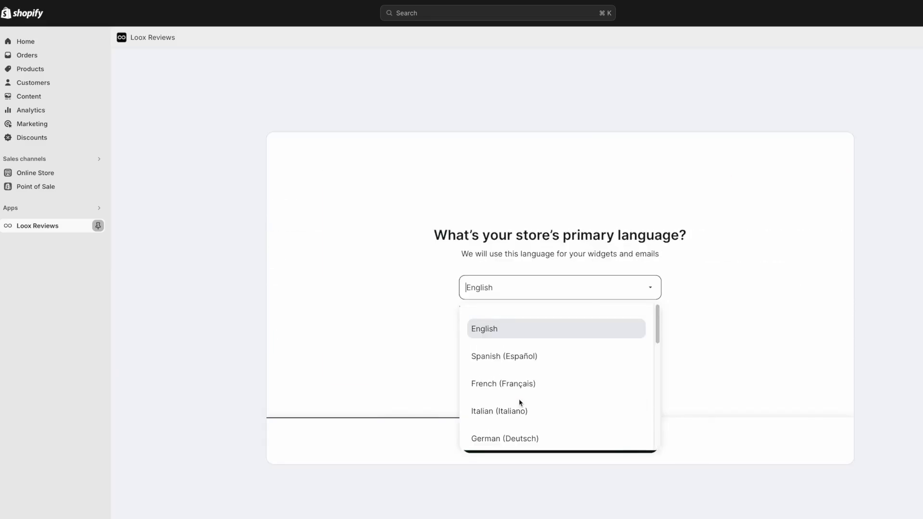
{"action": "scroll", "coordinate": [501, 360], "scroll_direction": "down", "scroll_amount": 4}
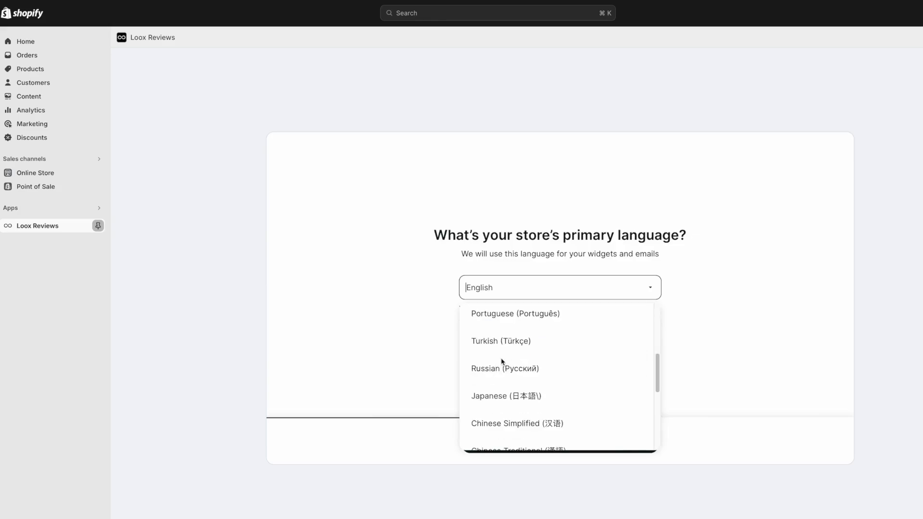
{"action": "scroll", "coordinate": [502, 360], "scroll_direction": "up", "scroll_amount": 4}
{"action": "scroll", "coordinate": [504, 403], "scroll_direction": "down", "scroll_amount": 3}
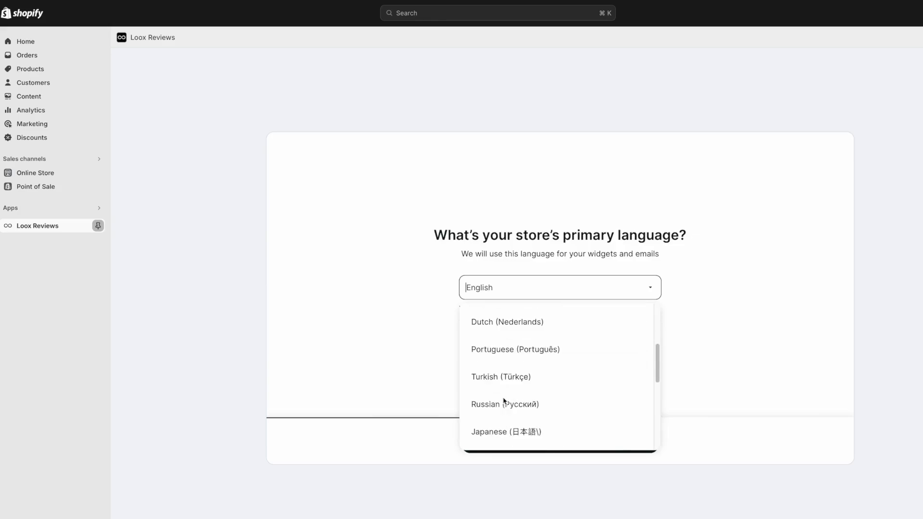
{"action": "scroll", "coordinate": [504, 402], "scroll_direction": "up", "scroll_amount": 3}
Keep English as store language and accept default colours, 14-day timing and remaining steps.
{"action": "left_click", "coordinate": [525, 334]}
{"action": "left_click", "coordinate": [579, 446]}
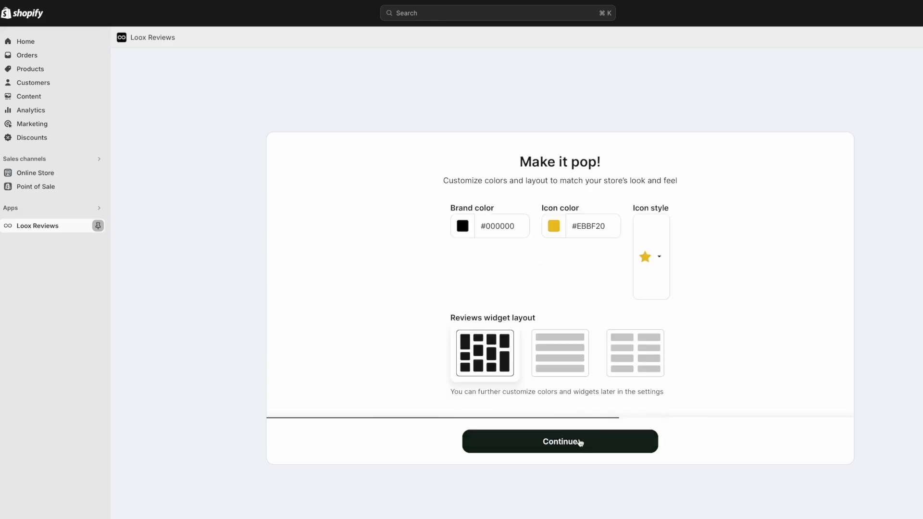
{"action": "left_click", "coordinate": [579, 443]}
{"action": "left_click", "coordinate": [580, 443]}
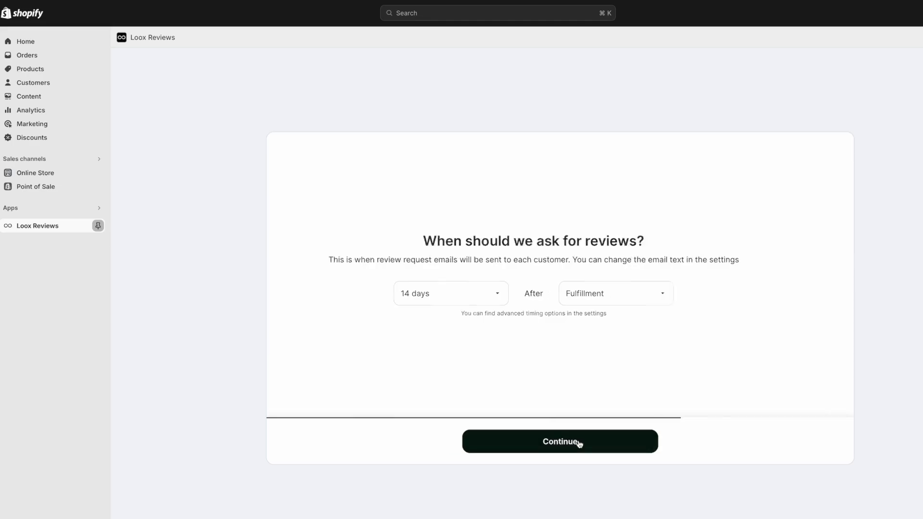
{"action": "left_click", "coordinate": [579, 444]}
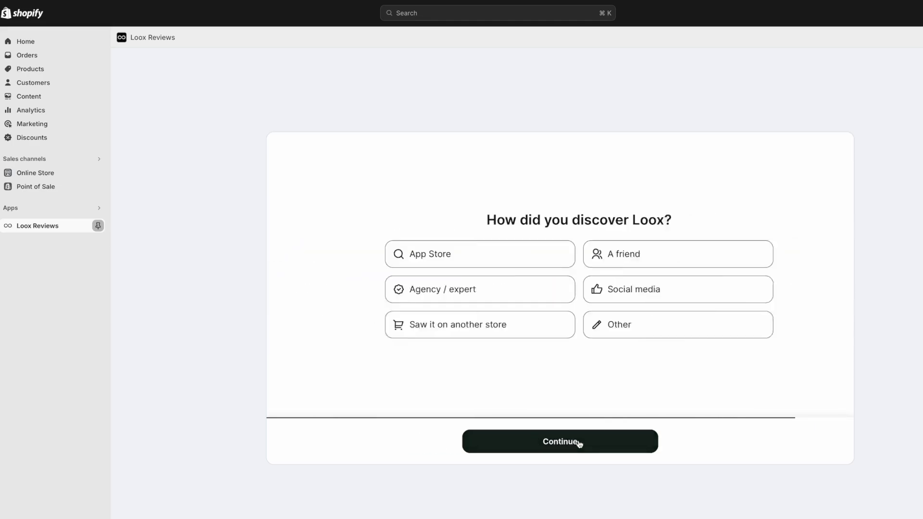
{"action": "left_click", "coordinate": [579, 443]}
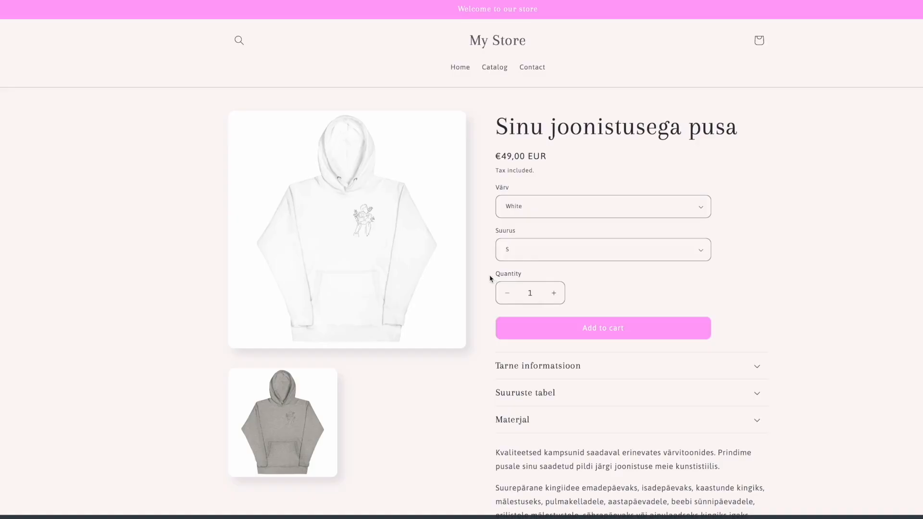
{"action": "scroll", "coordinate": [491, 276], "scroll_direction": "down", "scroll_amount": 5}
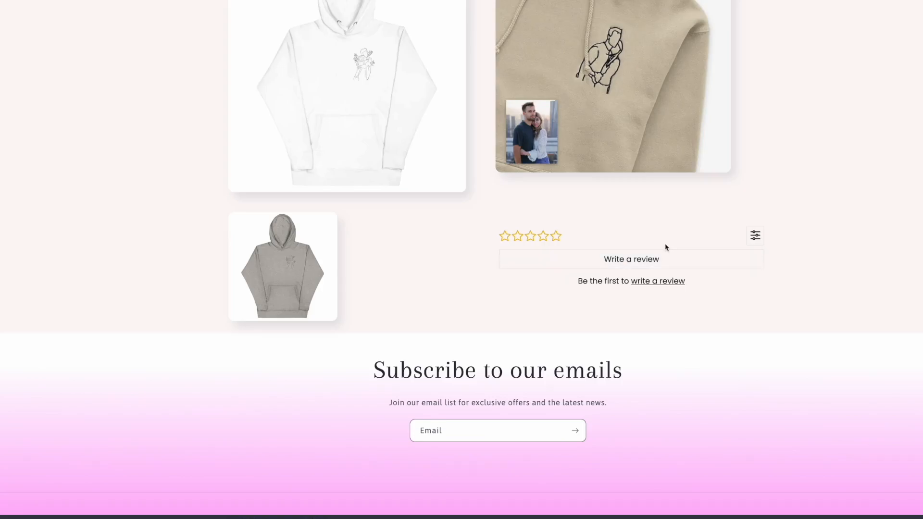
Start a five-star hoodie review without photos, pasting 'Väga kvaliteetne ja pehme pusa, soovitan!'.
{"action": "left_click", "coordinate": [641, 263]}
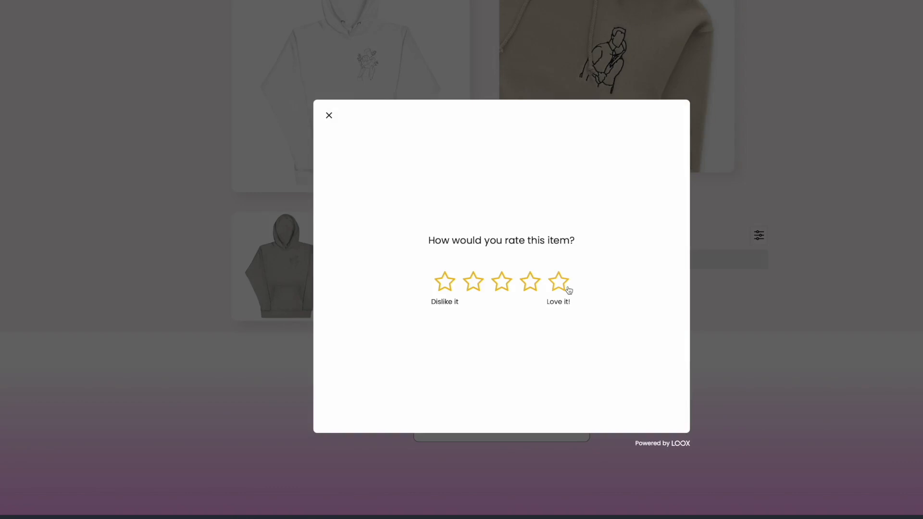
{"action": "left_click", "coordinate": [565, 287]}
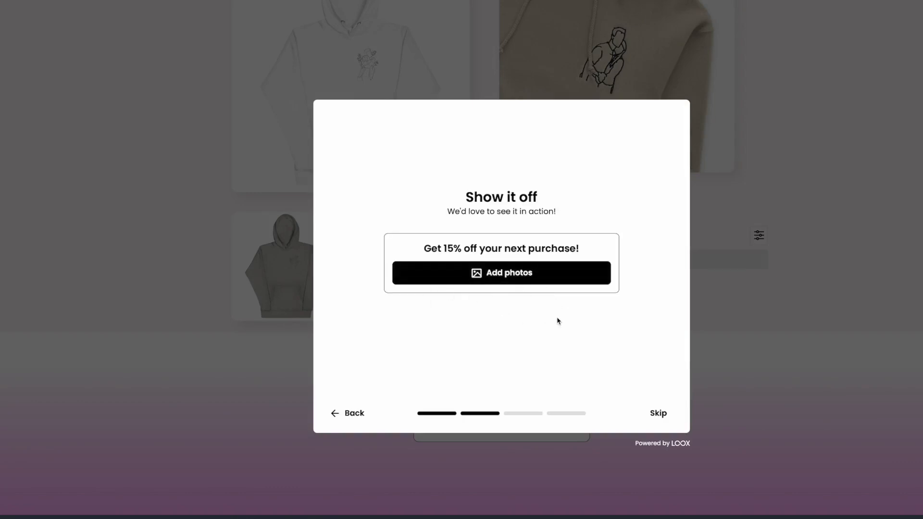
{"action": "left_click", "coordinate": [653, 415]}
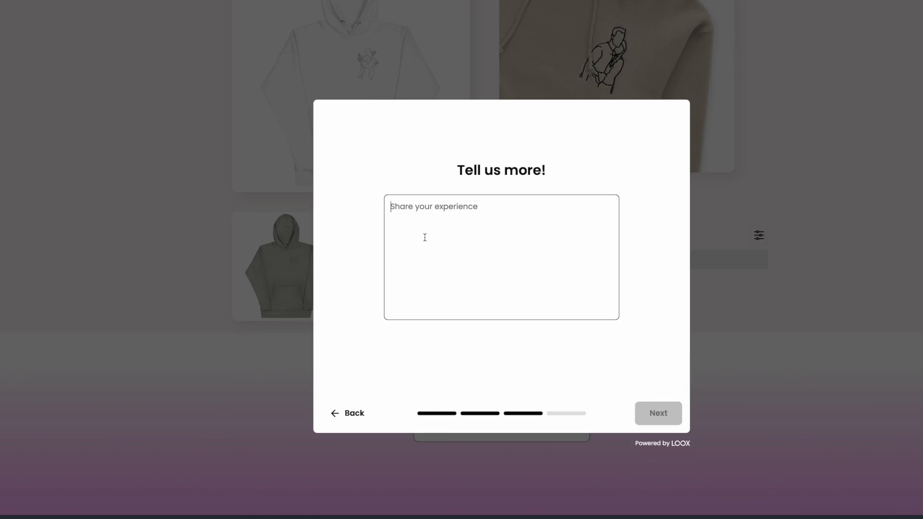
{"action": "type", "text": "Väga kvaliteetne ja pehme pusa, soovitan!"}
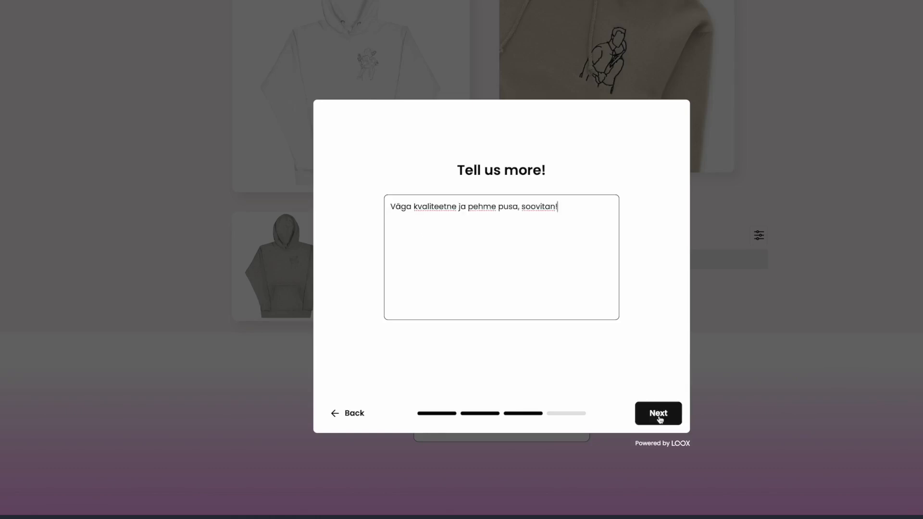
{"action": "left_click", "coordinate": [656, 413]}
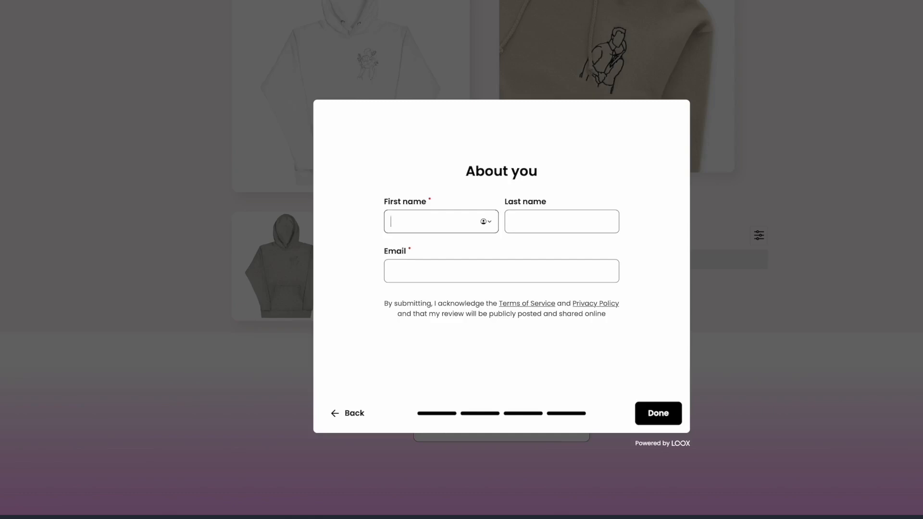
Enter the reviewer's first name, last name and email, submit, and dismiss the thank-you message.
{"action": "type", "text": "james"}
{"action": "key", "text": "BackSpace"}
{"action": "key", "text": "BackSpace"}
{"action": "key", "text": "BackSpace"}
{"action": "key", "text": "BackSpace"}
{"action": "key", "text": "BackSpace"}
{"action": "type", "text": "Hendrik"}
{"action": "left_click", "coordinate": [542, 223]}
{"action": "type", "text": "Jadsgksdglkn"}
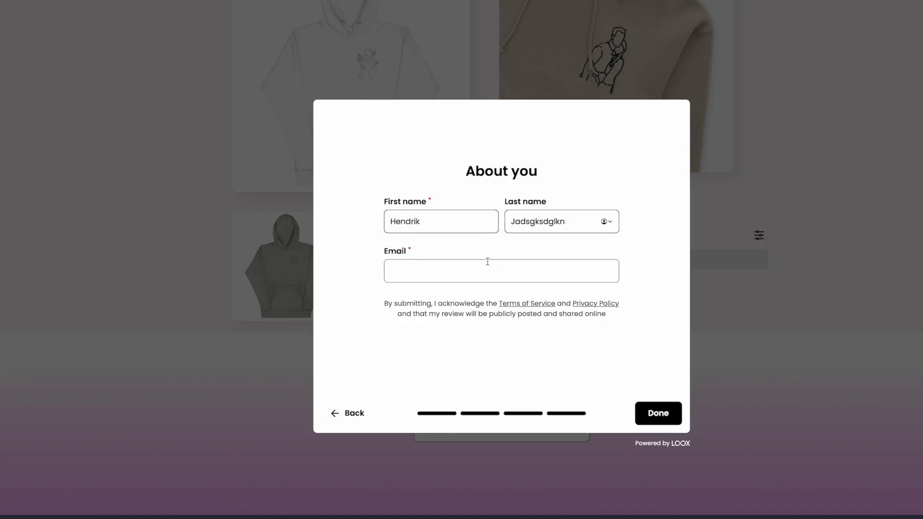
{"action": "left_click", "coordinate": [488, 262]}
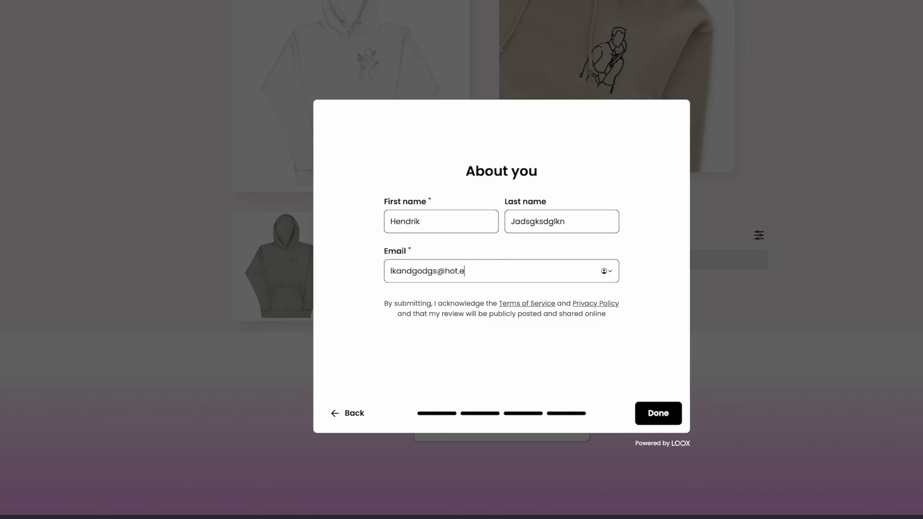
{"action": "left_click", "coordinate": [648, 411]}
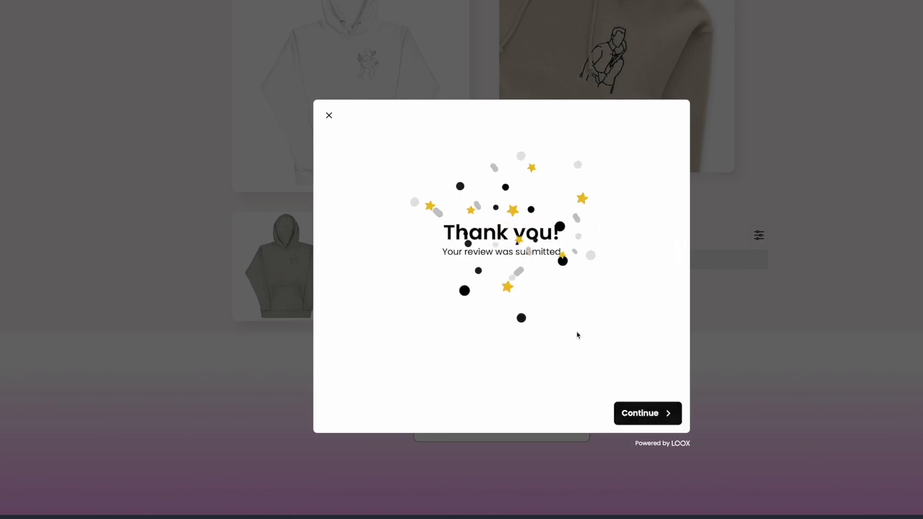
{"action": "left_click", "coordinate": [328, 116]}
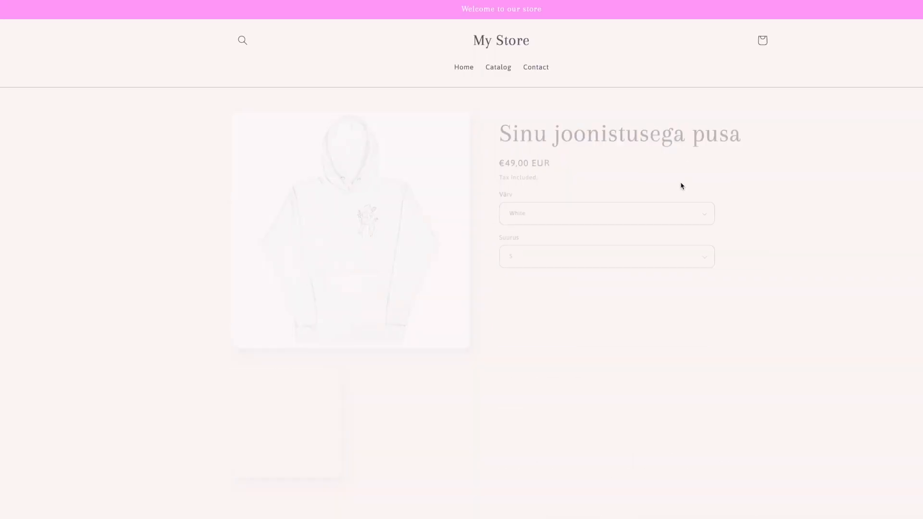
Scroll the hoodie page to the Loox widget and check the single five-star review.
{"action": "scroll", "coordinate": [678, 254], "scroll_direction": "down", "scroll_amount": 4}
{"action": "scroll", "coordinate": [678, 255], "scroll_direction": "down", "scroll_amount": 10}
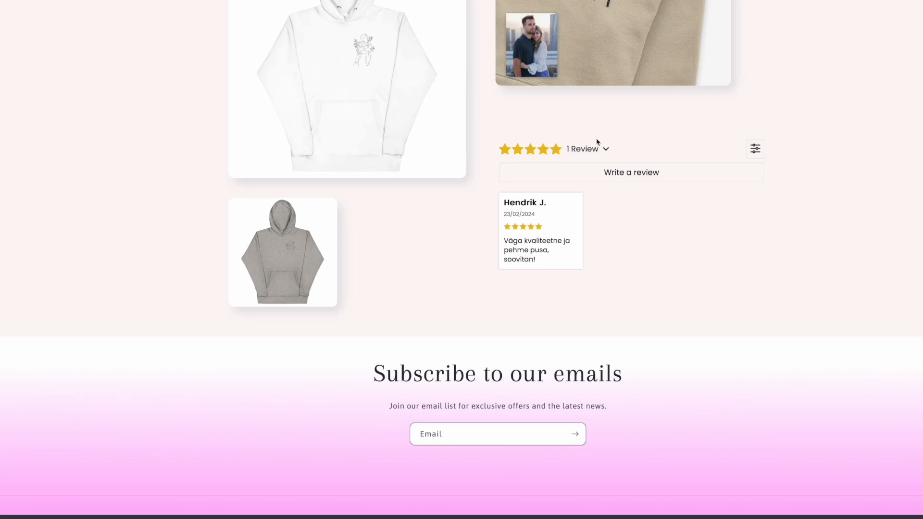
{"action": "mouse_move", "coordinate": [910, 2]}
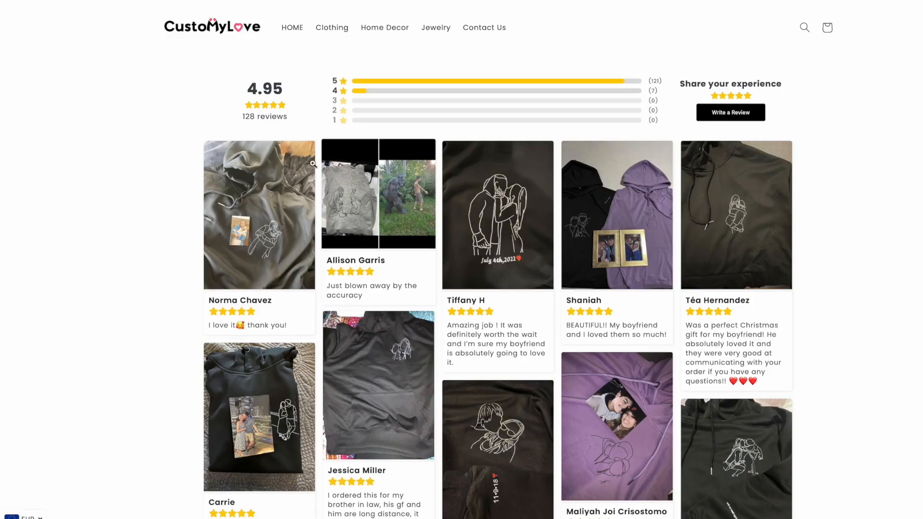
Screenshot the enlarged purple hoodie review photo, then close the screenshot preview and lightbox.
{"action": "scroll", "coordinate": [553, 284], "scroll_direction": "down", "scroll_amount": 2}
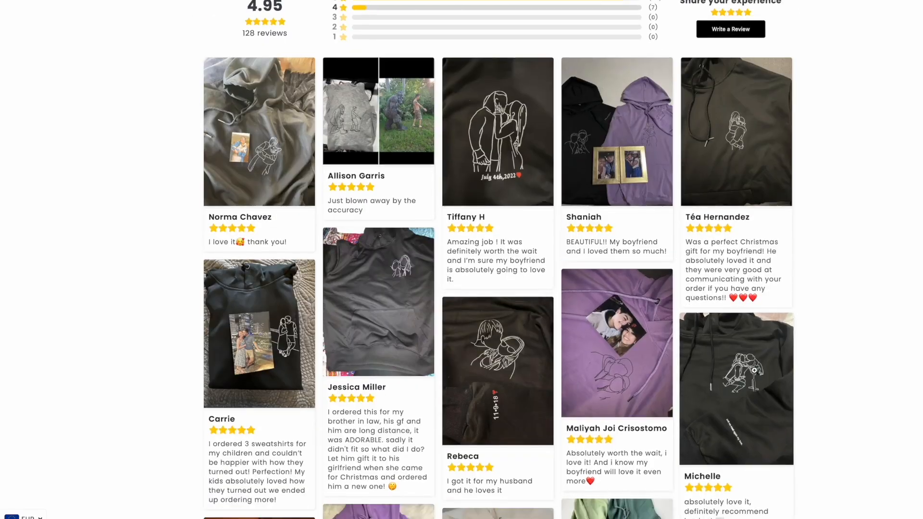
{"action": "scroll", "coordinate": [755, 373], "scroll_direction": "down", "scroll_amount": 2}
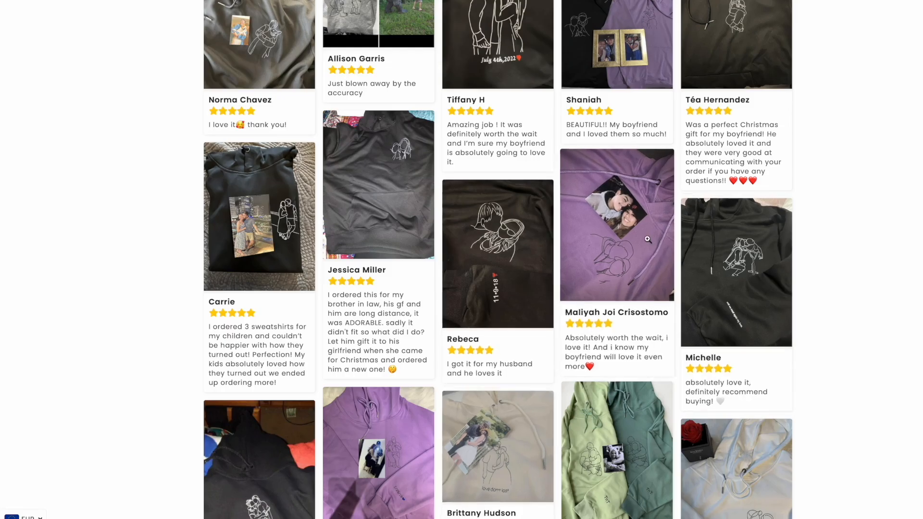
{"action": "left_click", "coordinate": [600, 231]}
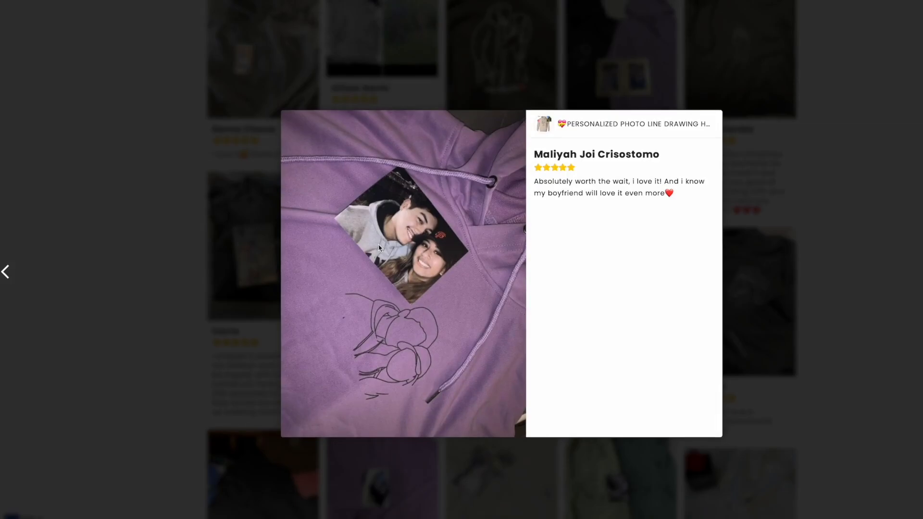
{"action": "key", "text": "shift+super+4"}
{"action": "left_click_drag", "start_coordinate": [281, 110], "coordinate": [527, 441]}
{"action": "left_click", "coordinate": [829, 438]}
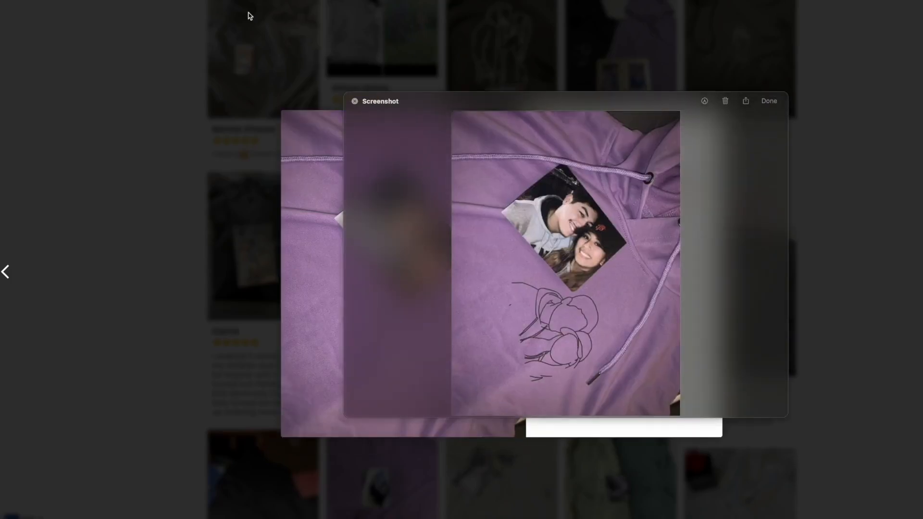
{"action": "left_click", "coordinate": [354, 101]}
{"action": "left_click", "coordinate": [536, 43]}
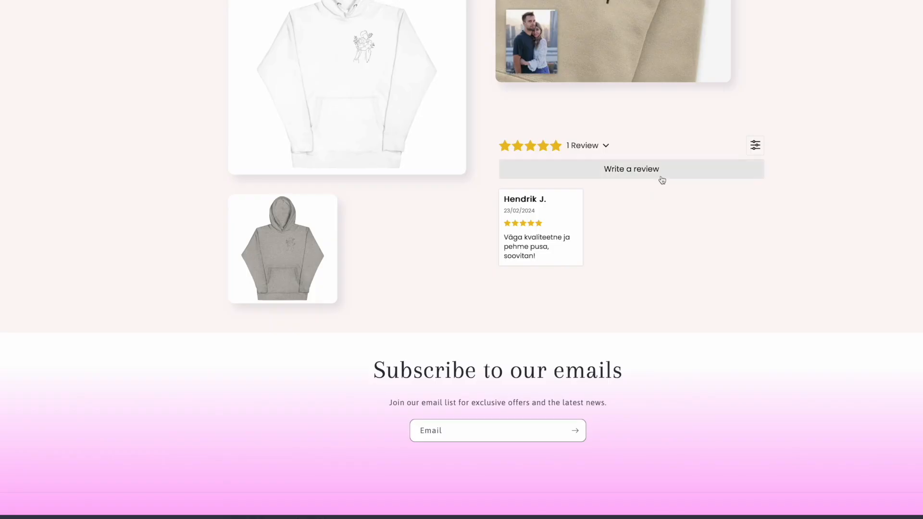
Start a second five-star hoodie review and attach the purple hoodie screenshot from the Desktop.
{"action": "left_click", "coordinate": [661, 179]}
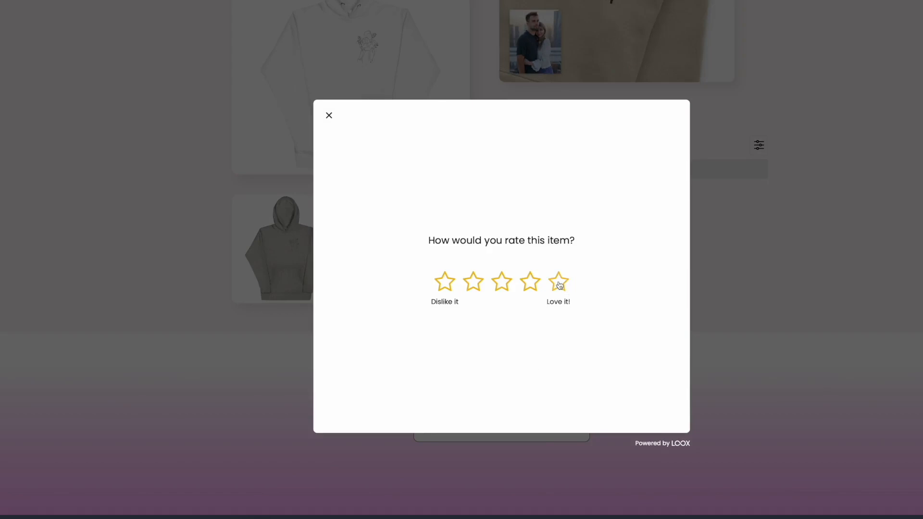
{"action": "left_click", "coordinate": [559, 283]}
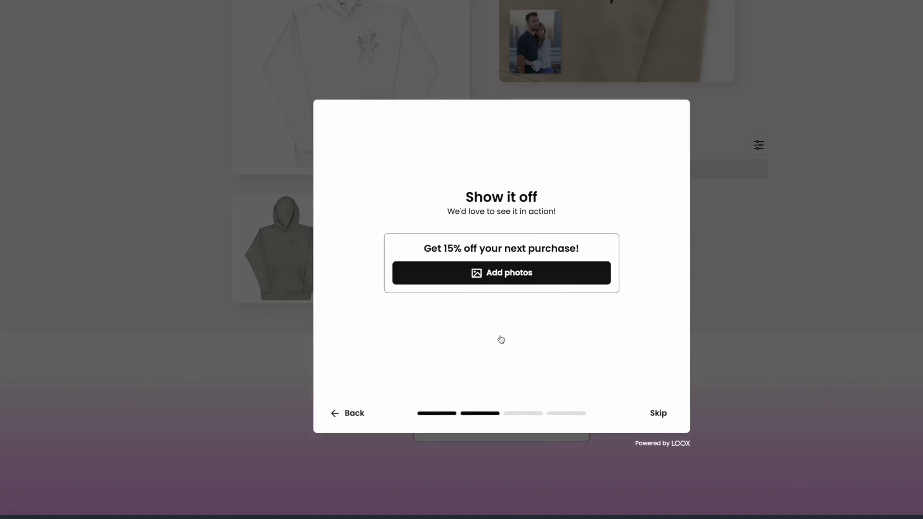
{"action": "left_click", "coordinate": [467, 270]}
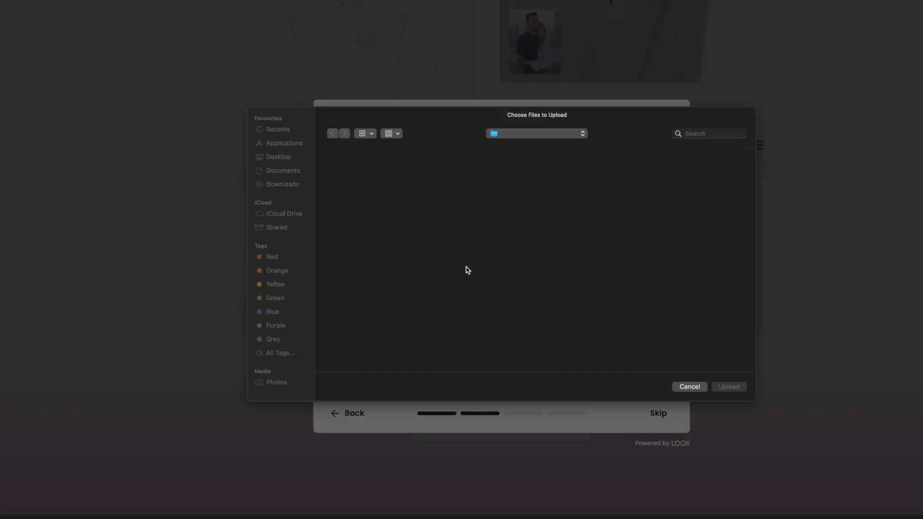
{"action": "left_click", "coordinate": [286, 160]}
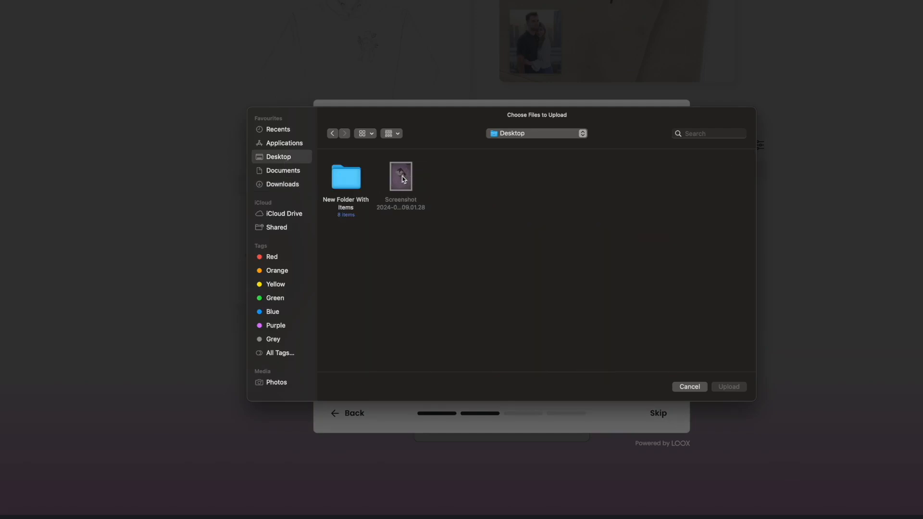
{"action": "double_click", "coordinate": [403, 179]}
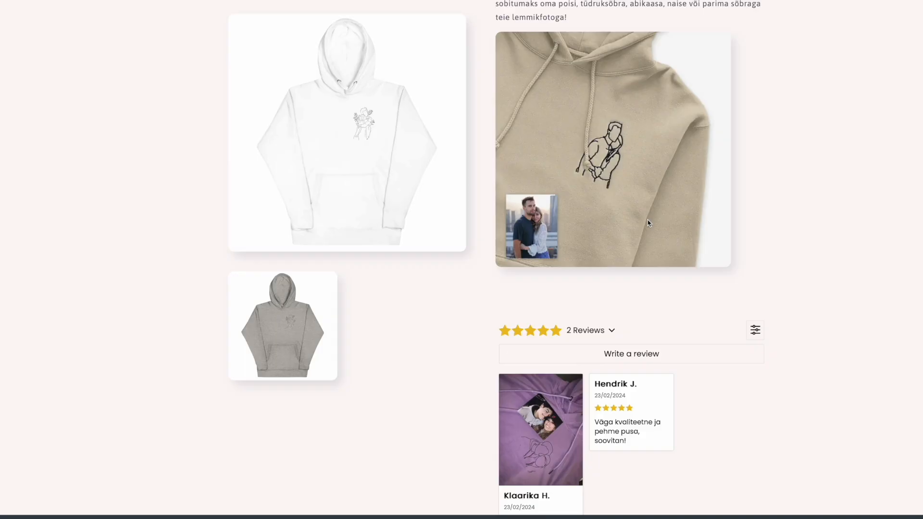
{"action": "scroll", "coordinate": [635, 335], "scroll_direction": "down", "scroll_amount": 4}
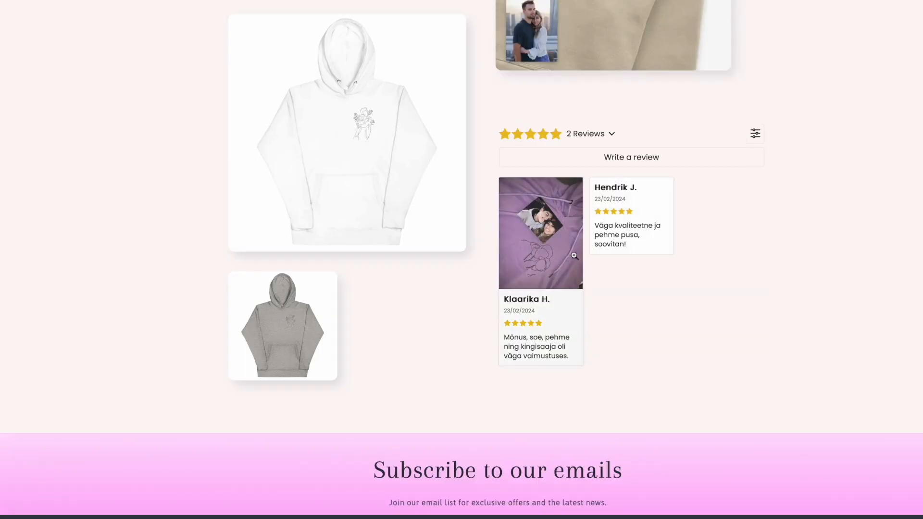
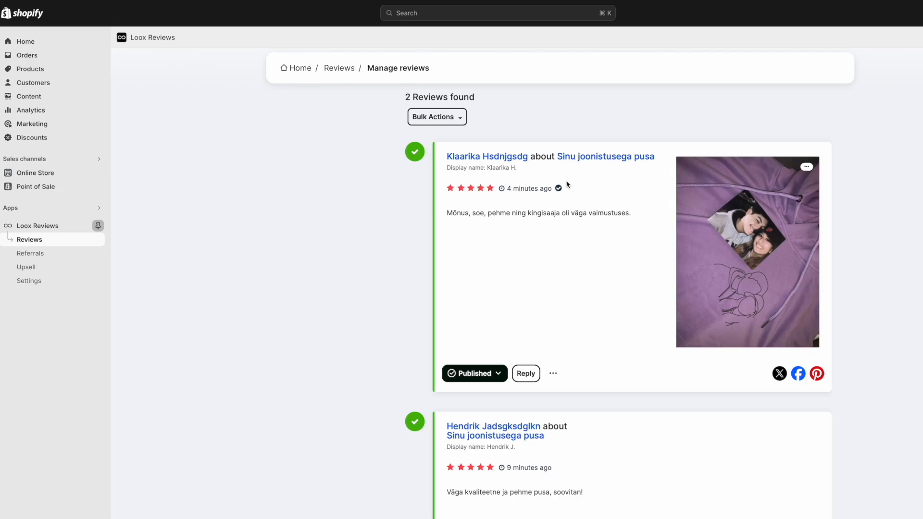
Add a verified badge to the second Loox review of the hoodie.
{"action": "scroll", "coordinate": [535, 422], "scroll_direction": "down", "scroll_amount": 2}
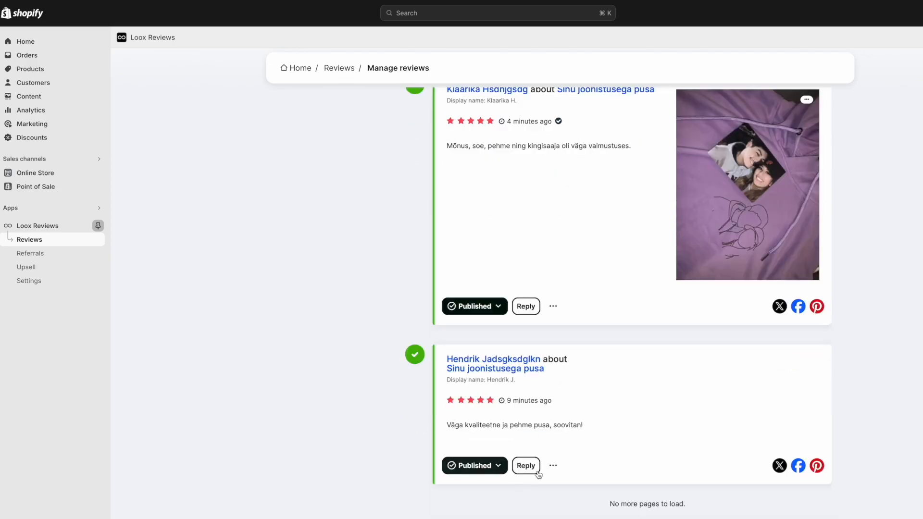
{"action": "left_click", "coordinate": [553, 465]}
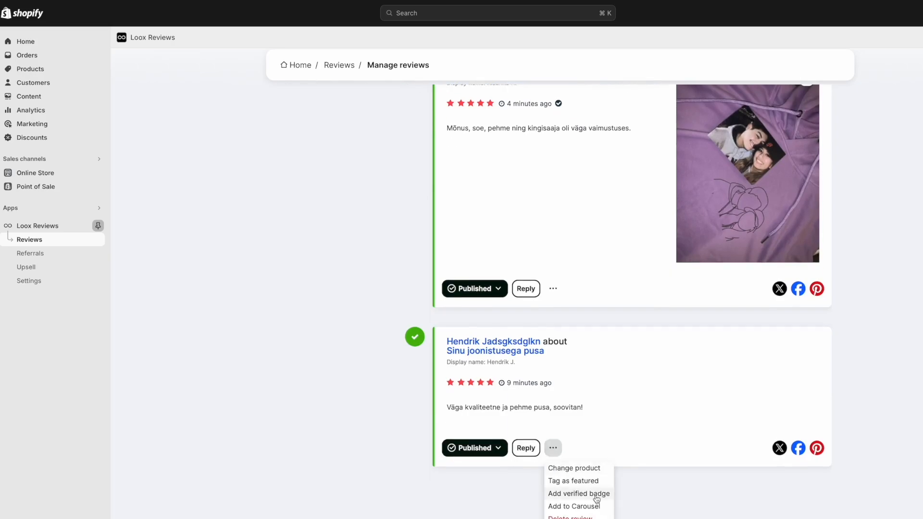
{"action": "left_click", "coordinate": [600, 496]}
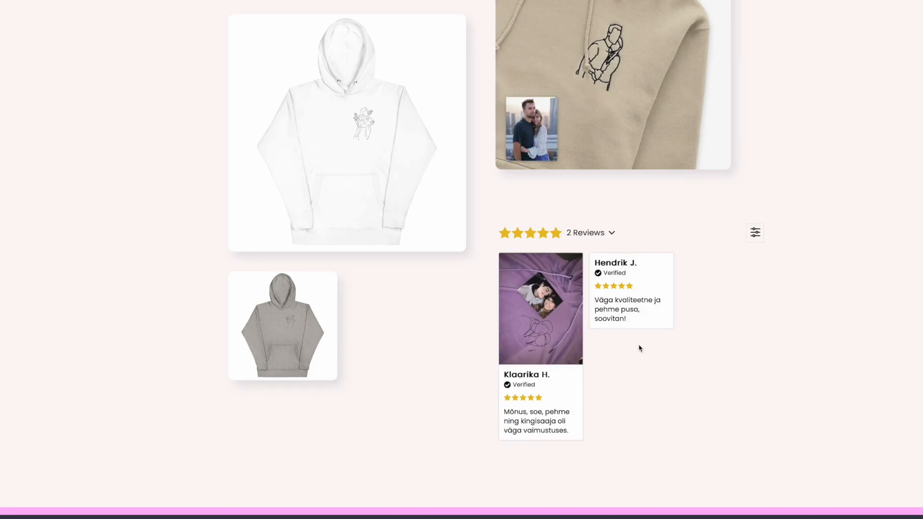
Switch between the reviews admin and hoodie product page tabs to check the verified reviews.
{"action": "scroll", "coordinate": [329, 146], "scroll_direction": "up", "scroll_amount": 8}
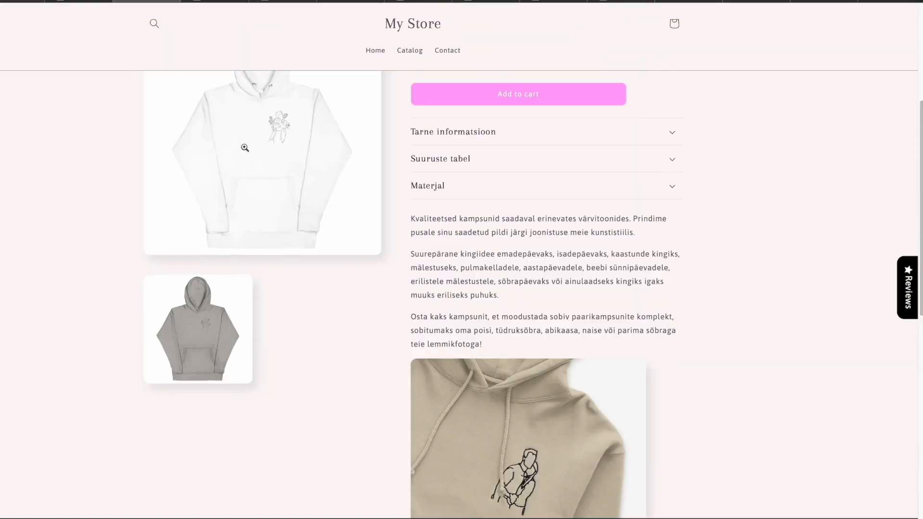
{"action": "left_click", "coordinate": [80, 1]}
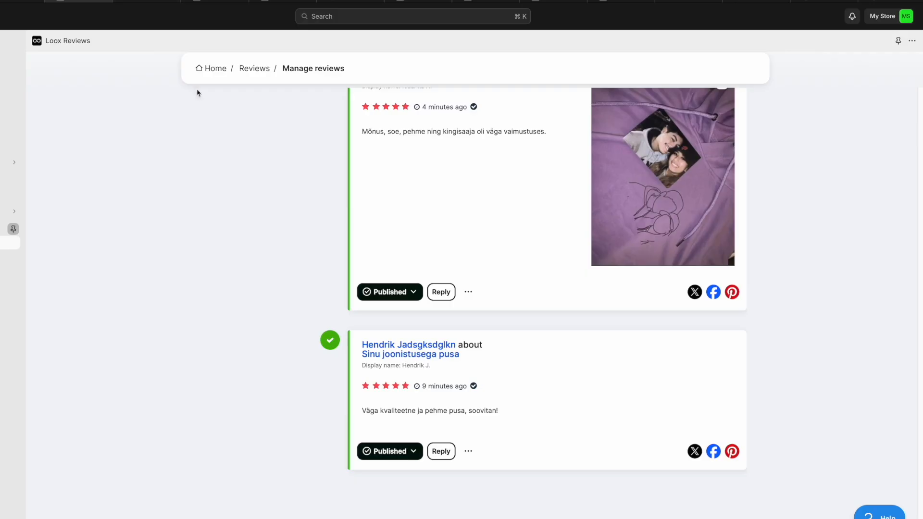
{"action": "scroll", "coordinate": [328, 162], "scroll_direction": "up", "scroll_amount": 6}
{"action": "left_click", "coordinate": [162, 3]}
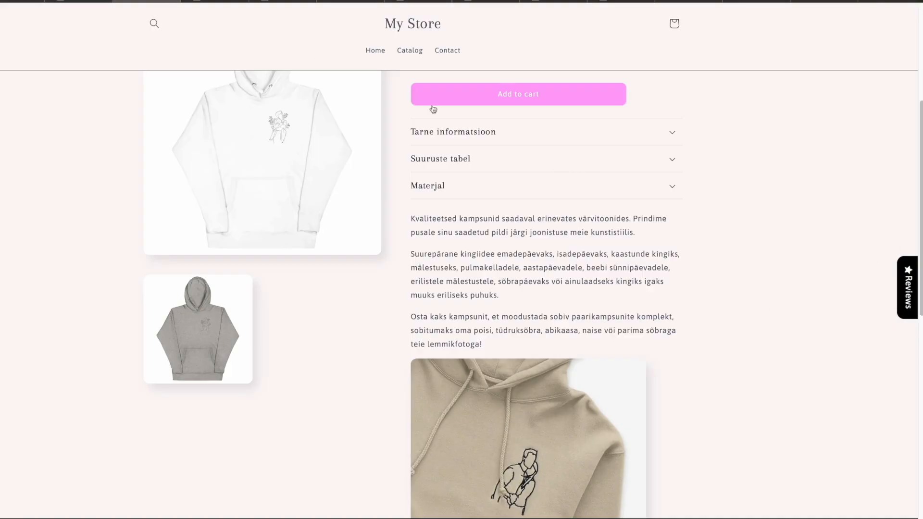
{"action": "left_click", "coordinate": [106, 4]}
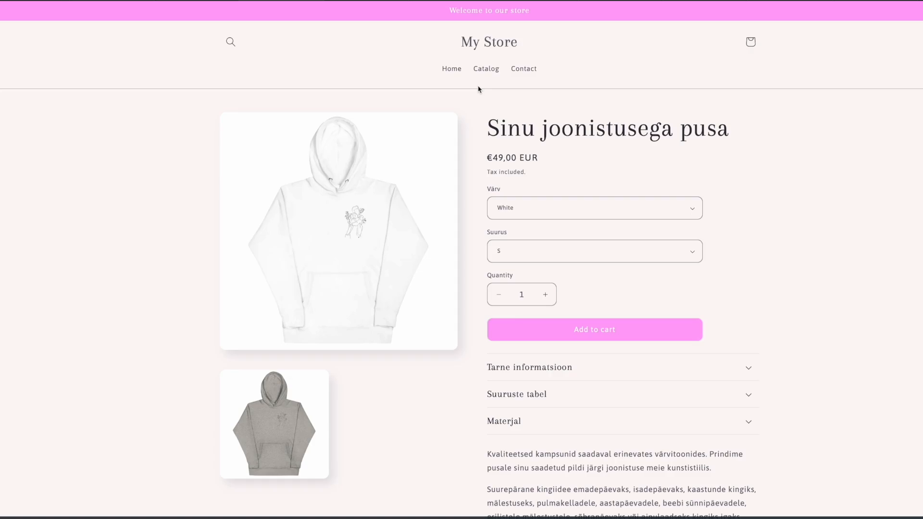
{"action": "scroll", "coordinate": [620, 308], "scroll_direction": "down", "scroll_amount": 2}
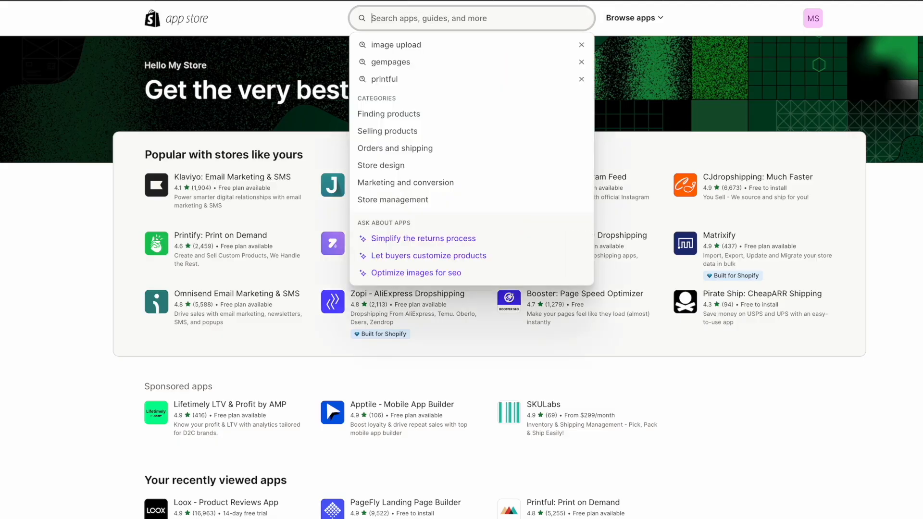
Search the App Store for 'uploadkit' and install File Uploads by UploadKit.
{"action": "type", "text": "uploadkit"}
{"action": "key", "text": "Return"}
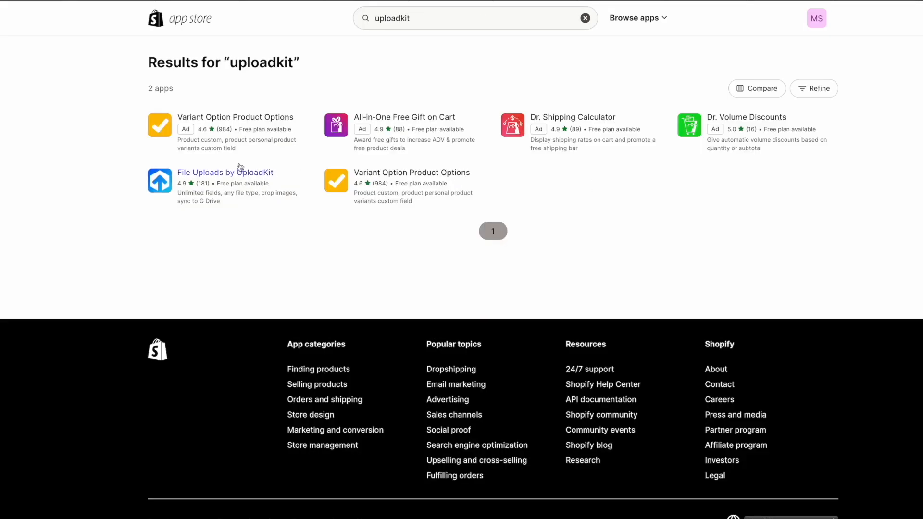
{"action": "left_click", "coordinate": [194, 181]}
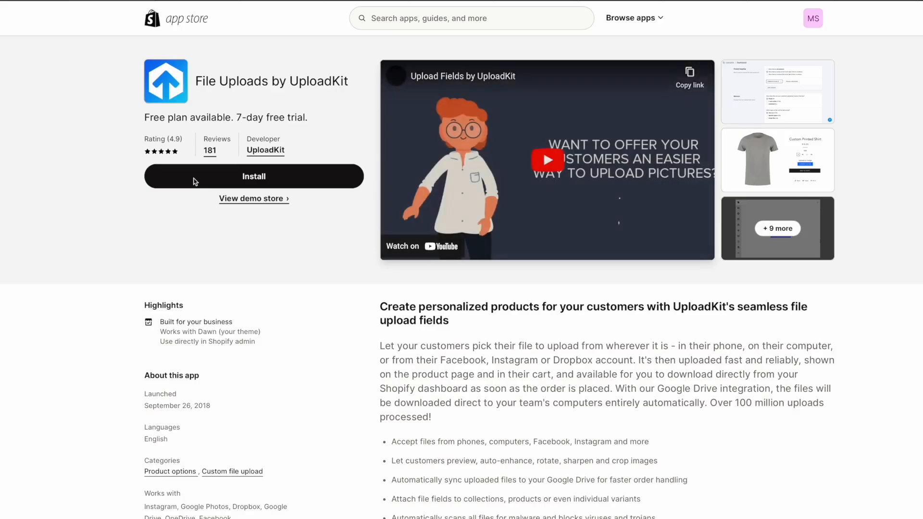
{"action": "left_click", "coordinate": [276, 182]}
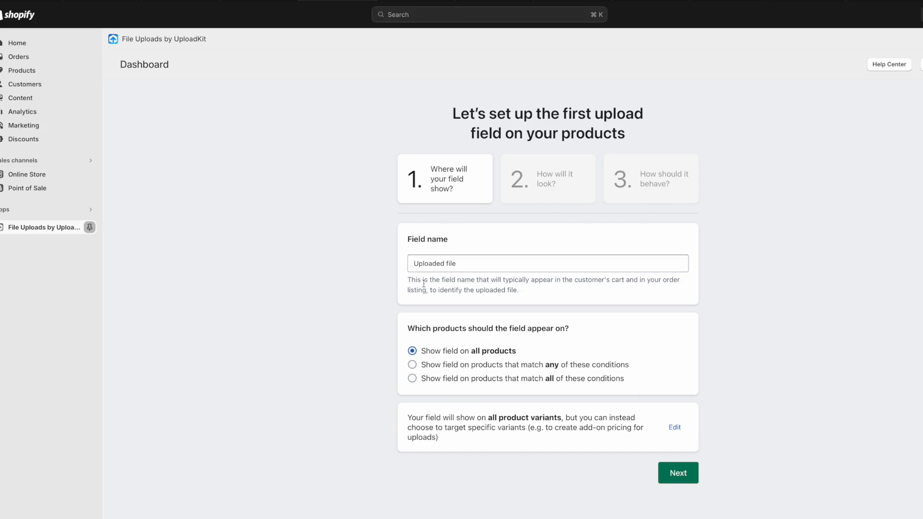
Rename the new upload field from Uploaded file to 'Laaditud fail'.
{"action": "left_click_drag", "start_coordinate": [459, 263], "coordinate": [415, 261]}
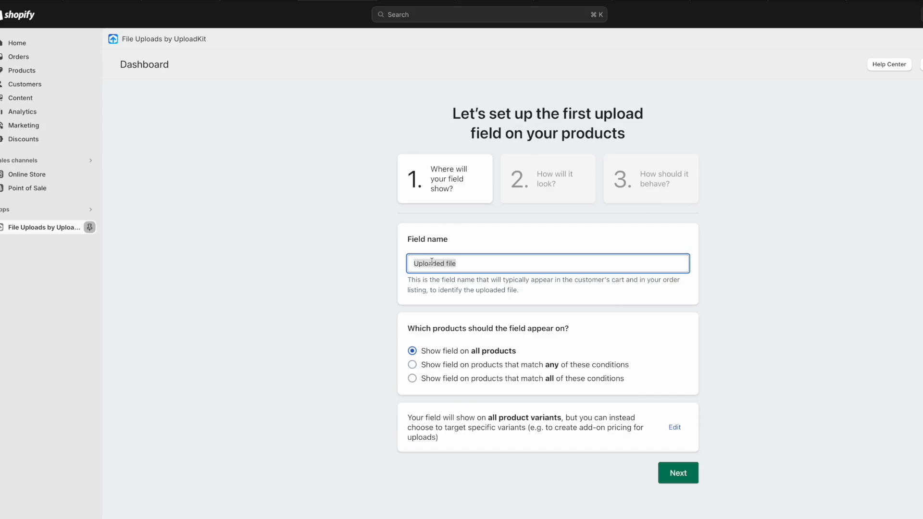
{"action": "type", "text": "Laaditud fail"}
{"action": "left_click", "coordinate": [671, 476]}
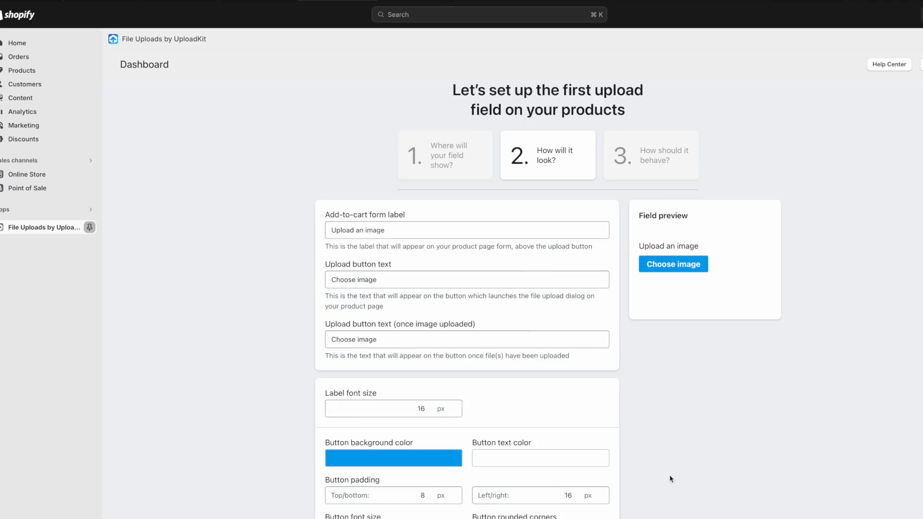
Edit the field's upload label, button text and after-upload button text.
{"action": "left_click", "coordinate": [374, 231]}
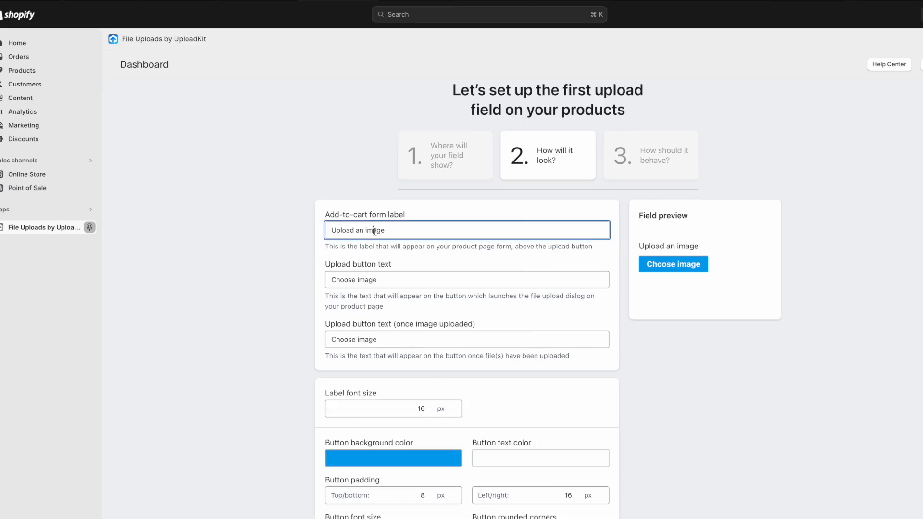
{"action": "left_click", "coordinate": [380, 276]}
{"action": "left_click", "coordinate": [393, 339]}
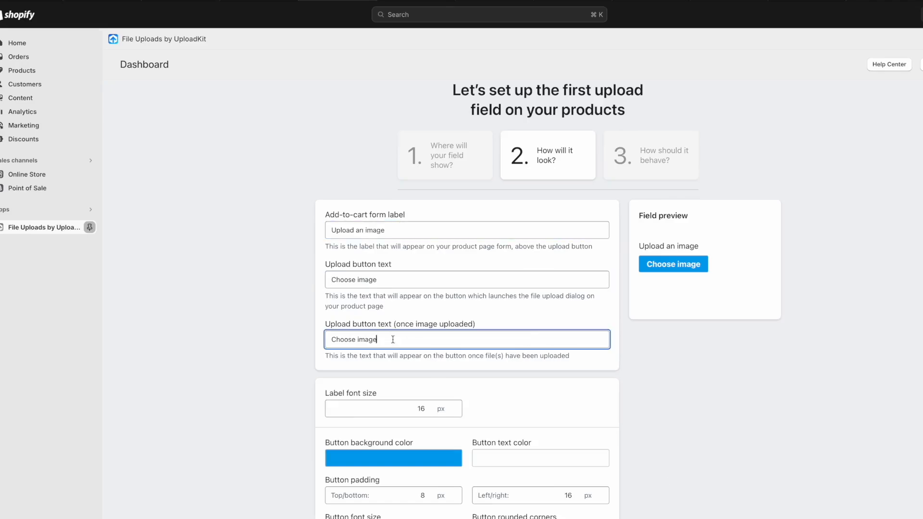
{"action": "left_click", "coordinate": [382, 277]}
{"action": "left_click", "coordinate": [404, 233]}
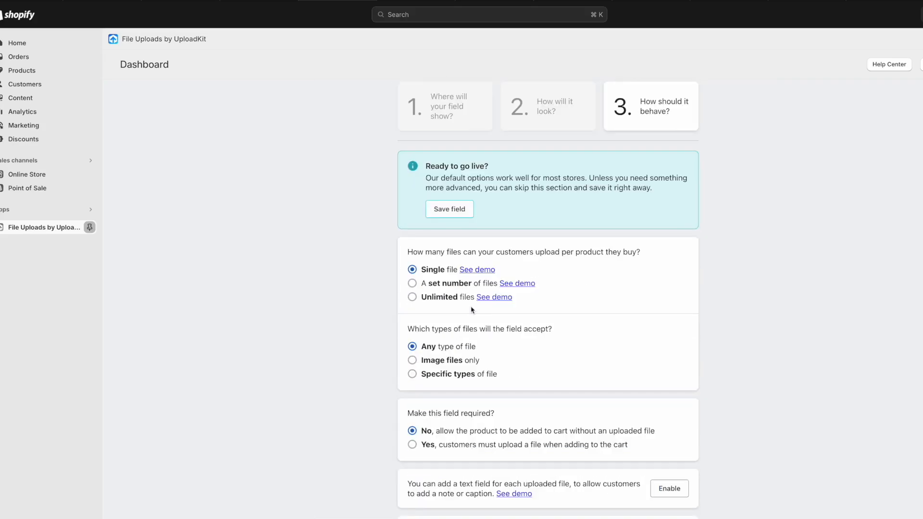
{"action": "scroll", "coordinate": [471, 310], "scroll_direction": "down", "scroll_amount": 4}
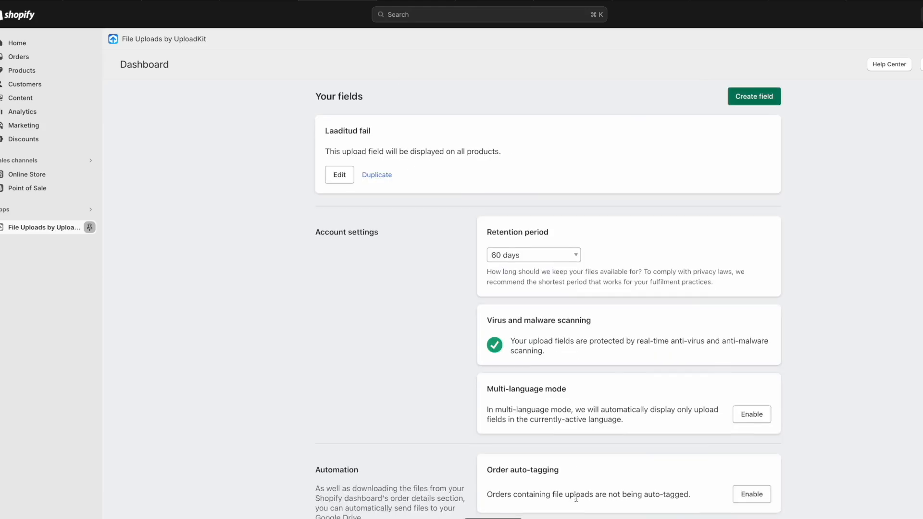
{"action": "scroll", "coordinate": [569, 444], "scroll_direction": "down", "scroll_amount": 4}
{"action": "scroll", "coordinate": [568, 440], "scroll_direction": "down", "scroll_amount": 5}
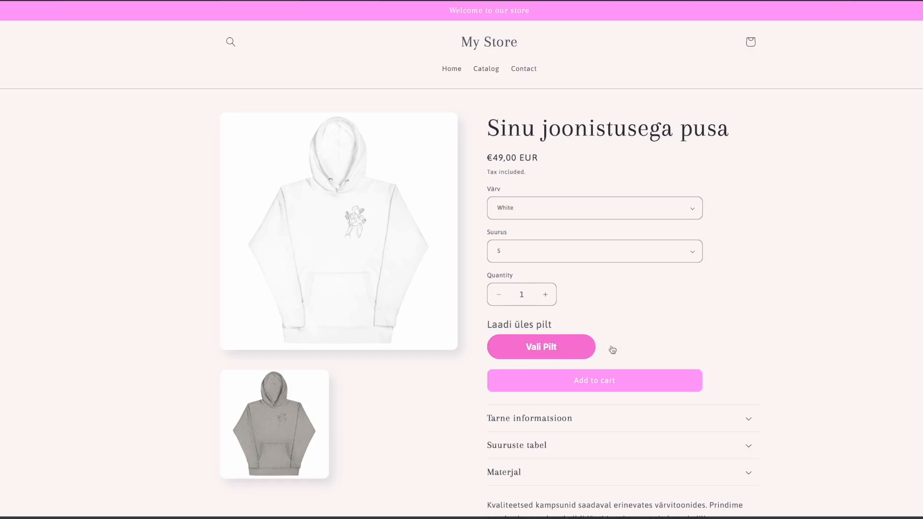
Try the hoodie page's image upload, cancelling the file choice and closing the picker.
{"action": "left_click", "coordinate": [293, 0]}
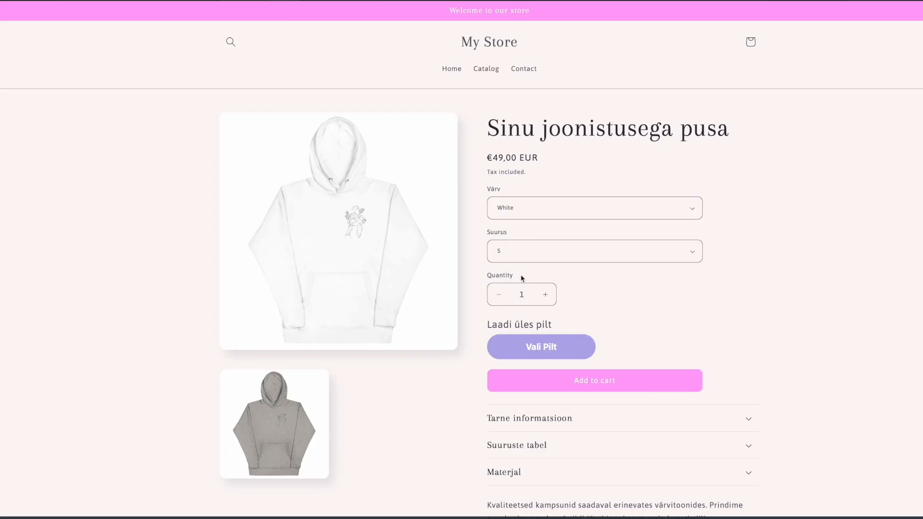
{"action": "left_click", "coordinate": [572, 350]}
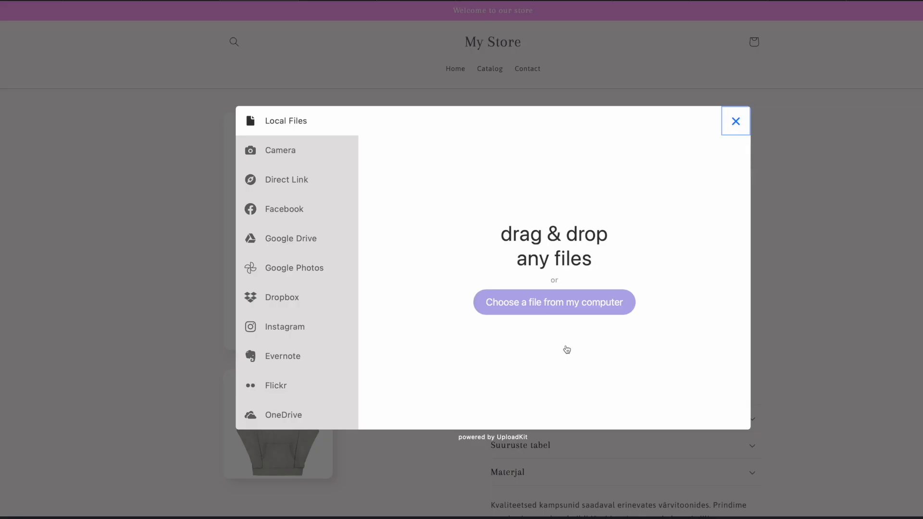
{"action": "left_click", "coordinate": [521, 302]}
{"action": "left_click", "coordinate": [686, 389]}
{"action": "left_click", "coordinate": [735, 123]}
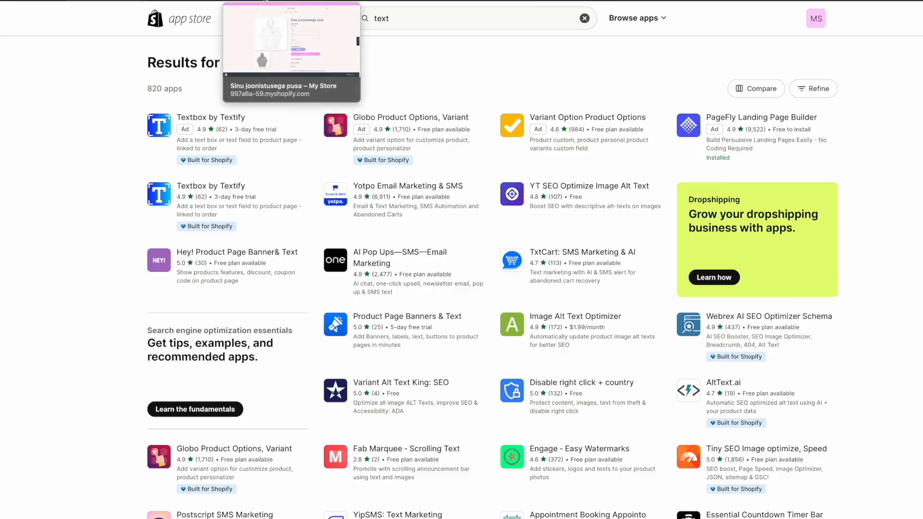
{"action": "left_click", "coordinate": [265, 1]}
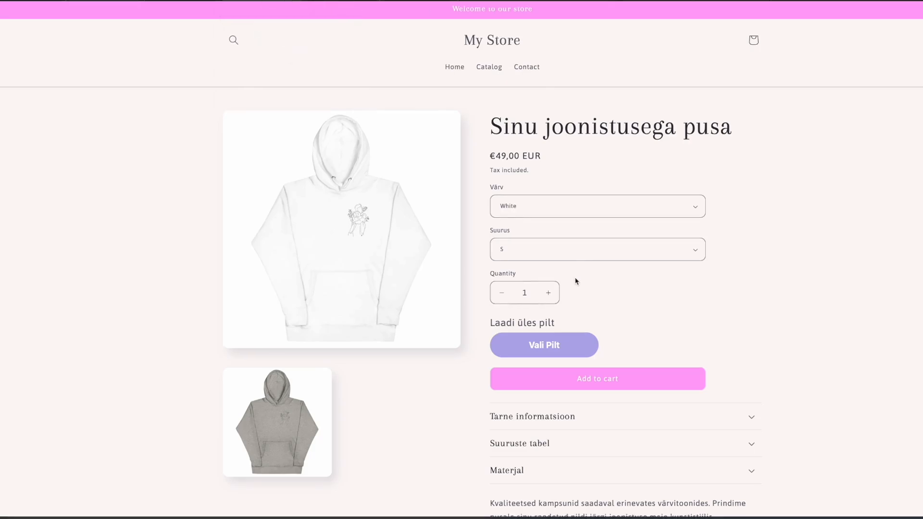
{"action": "scroll", "coordinate": [576, 281], "scroll_direction": "down", "scroll_amount": 1}
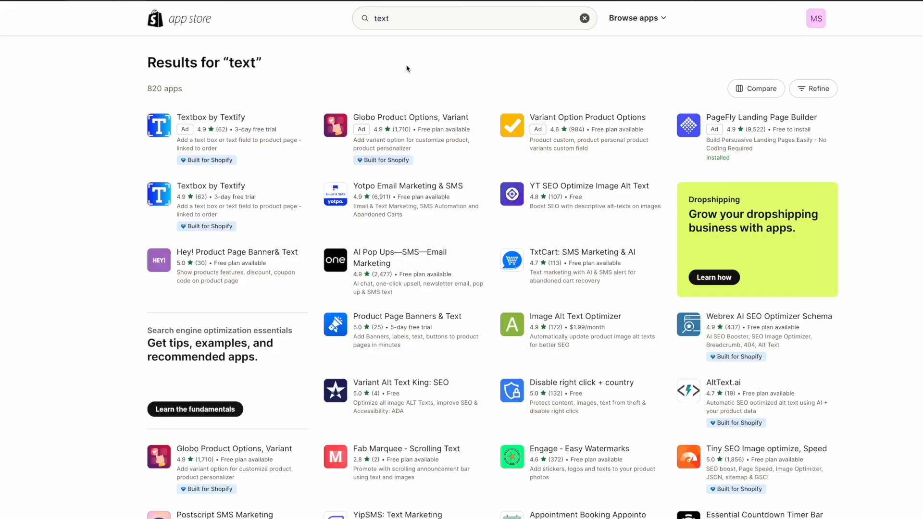
Look at the Textbox by Textify app, then search the App Store for 'essentia'.
{"action": "left_click", "coordinate": [427, 22]}
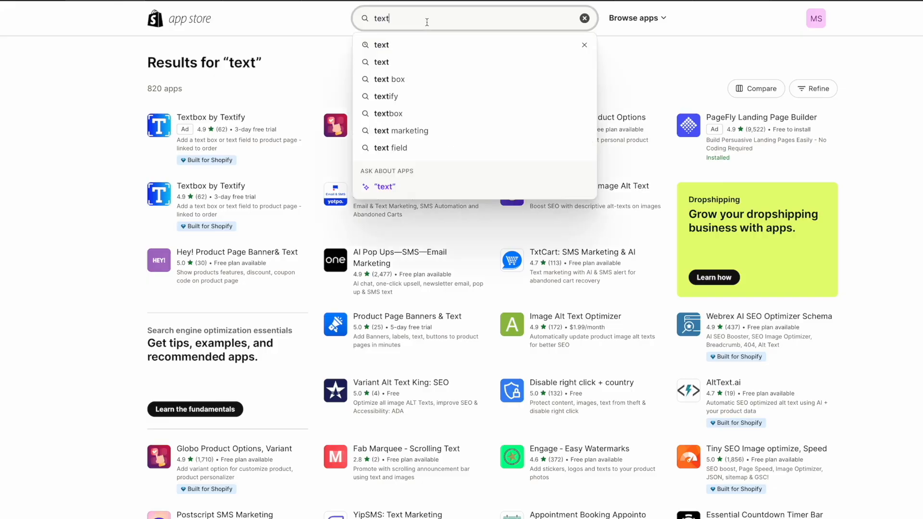
{"action": "left_click", "coordinate": [289, 88]}
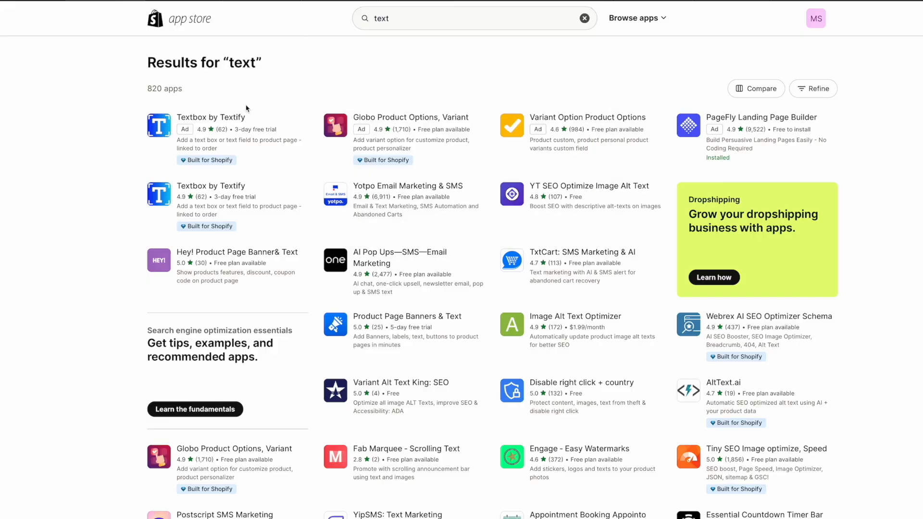
{"action": "left_click", "coordinate": [212, 120]}
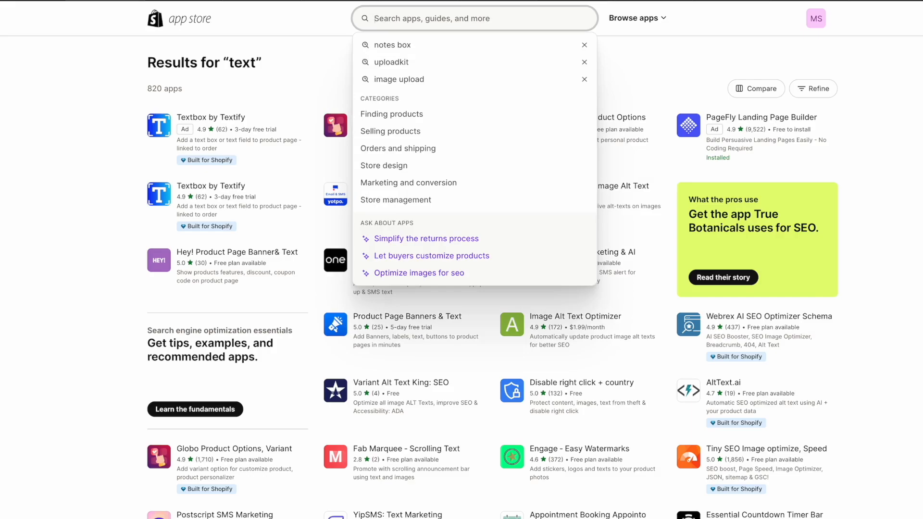
{"action": "type", "text": "essentia"}
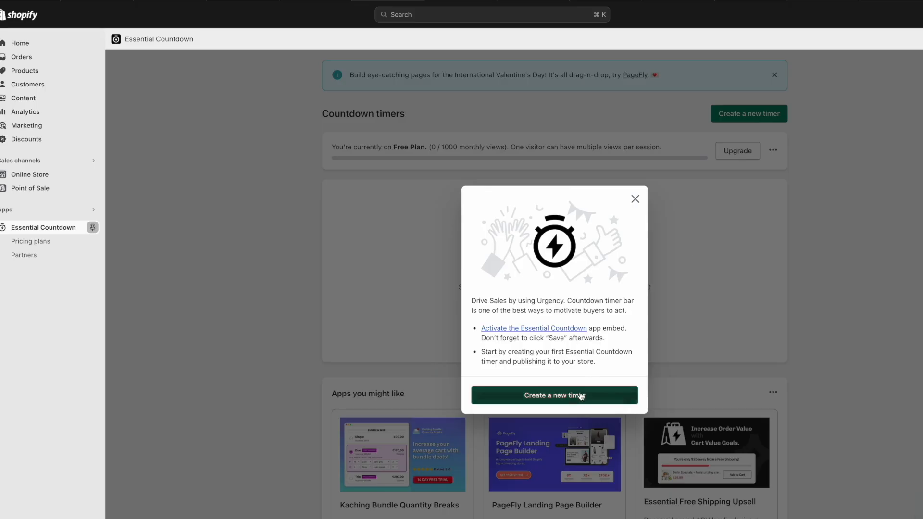
Create a product-page countdown timer titled '50% Discount on ALL Orders!' and publish it.
{"action": "left_click", "coordinate": [530, 393]}
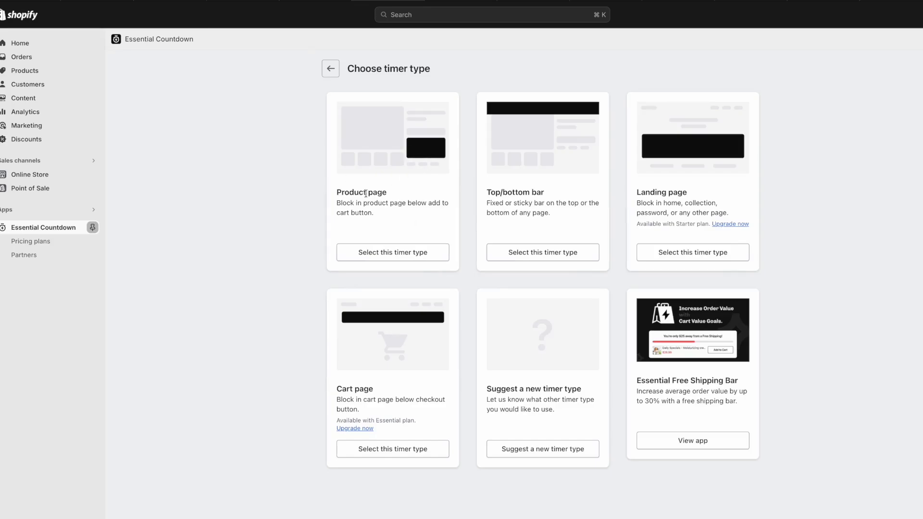
{"action": "left_click", "coordinate": [416, 252]}
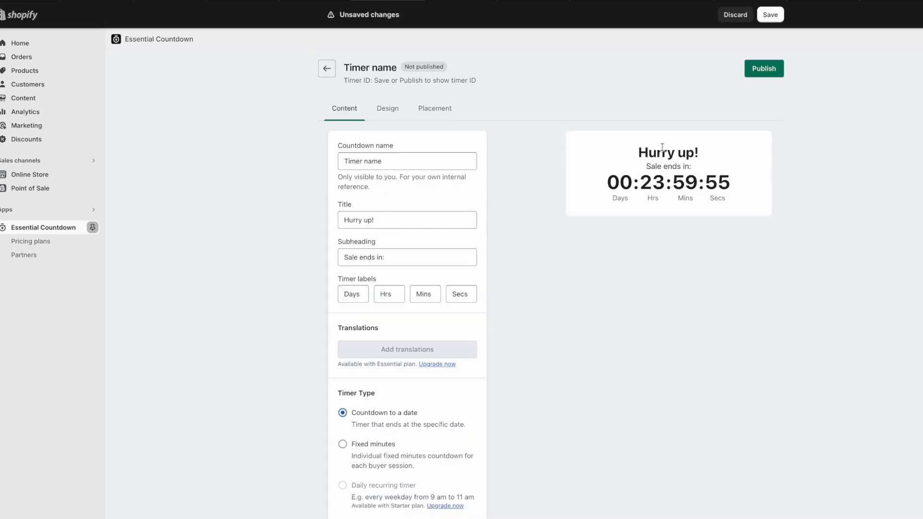
{"action": "scroll", "coordinate": [417, 263], "scroll_direction": "down", "scroll_amount": 2}
{"action": "scroll", "coordinate": [416, 264], "scroll_direction": "up", "scroll_amount": 2}
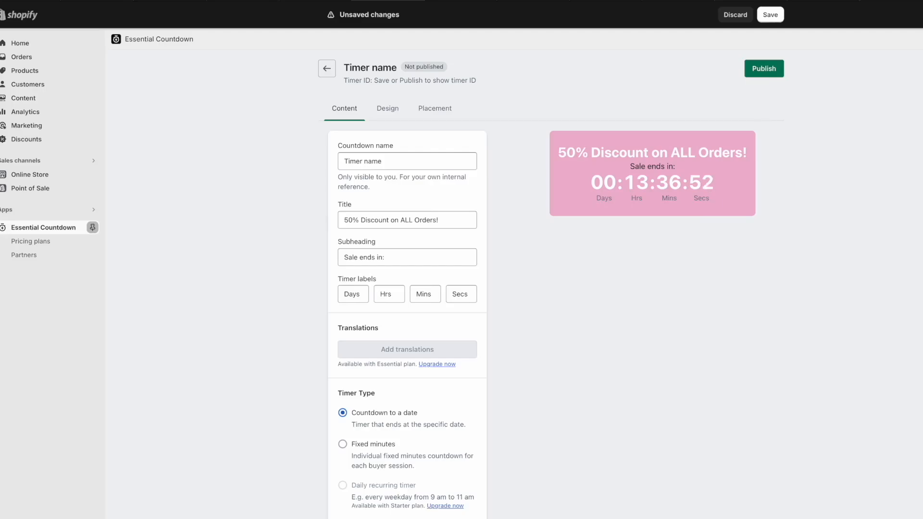
{"action": "left_click", "coordinate": [767, 74]}
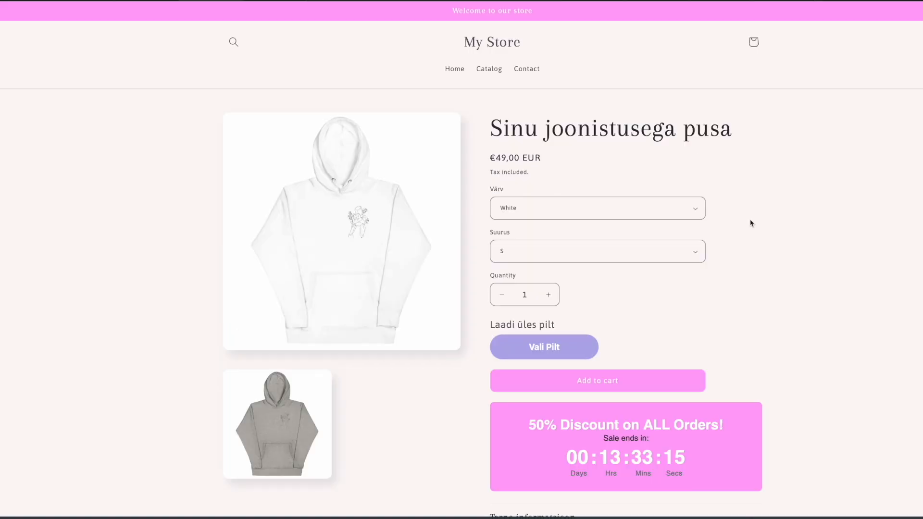
Point out the 50% discount heading and the hoodie's price around the countdown timer.
{"action": "scroll", "coordinate": [752, 223], "scroll_direction": "down", "scroll_amount": 2}
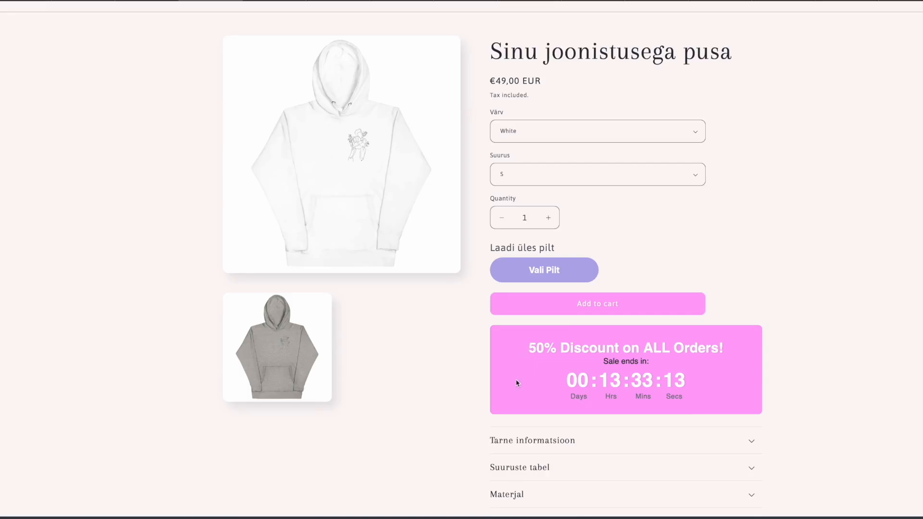
{"action": "scroll", "coordinate": [645, 348], "scroll_direction": "up", "scroll_amount": 2}
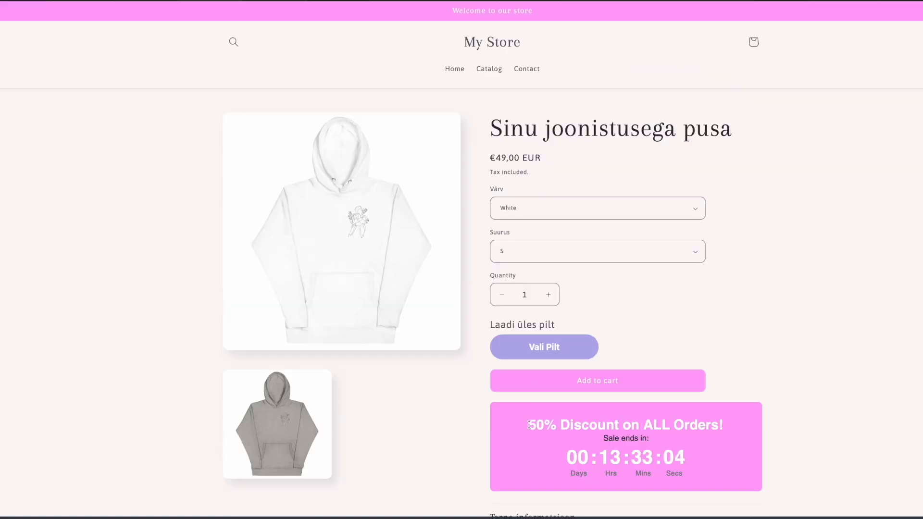
{"action": "left_click_drag", "start_coordinate": [531, 422], "coordinate": [556, 424]}
{"action": "left_click_drag", "start_coordinate": [496, 158], "coordinate": [515, 158]}
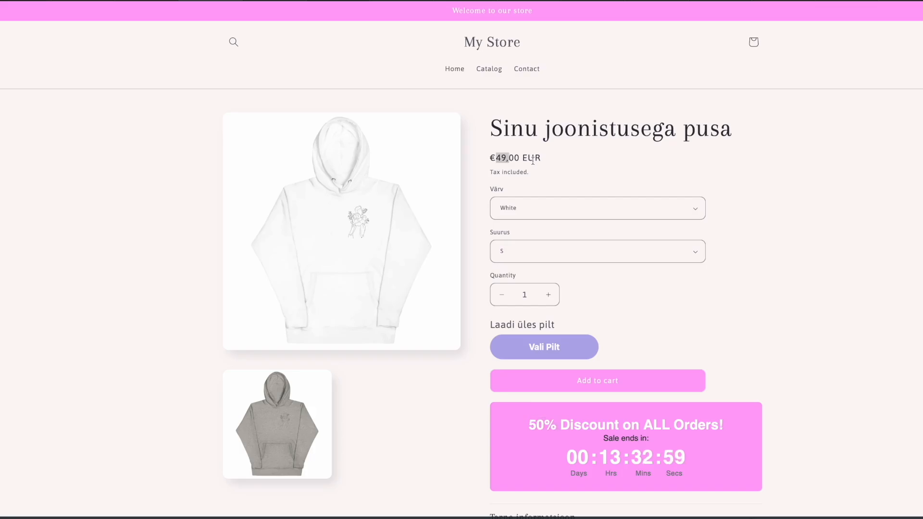
{"action": "left_click", "coordinate": [532, 160]}
{"action": "left_click", "coordinate": [499, 159]}
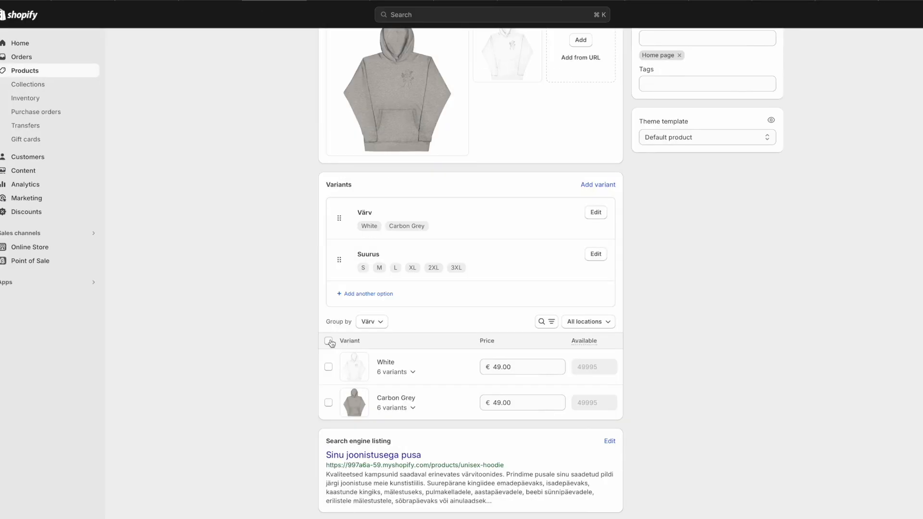
Bulk edit all hoodie variants with a Compare-at price column added.
{"action": "left_click", "coordinate": [329, 341]}
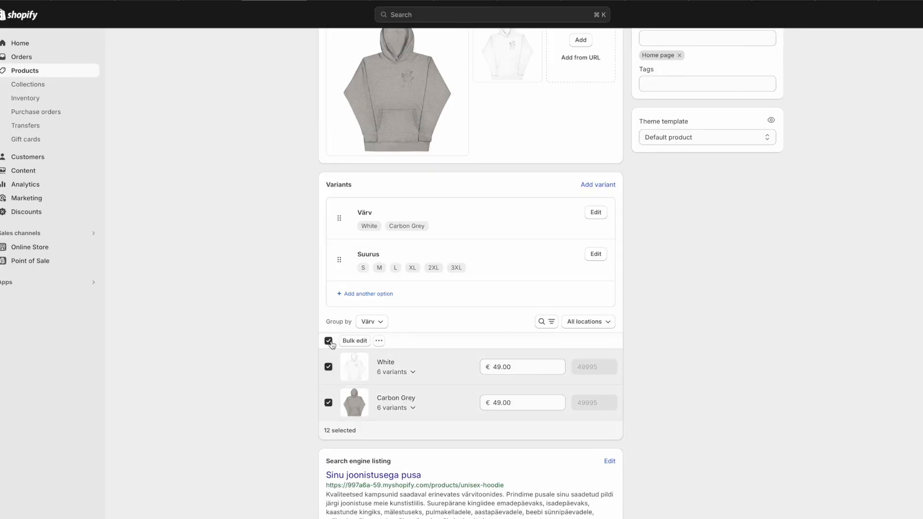
{"action": "left_click", "coordinate": [379, 342]}
{"action": "left_click", "coordinate": [379, 342]}
{"action": "left_click", "coordinate": [362, 342]}
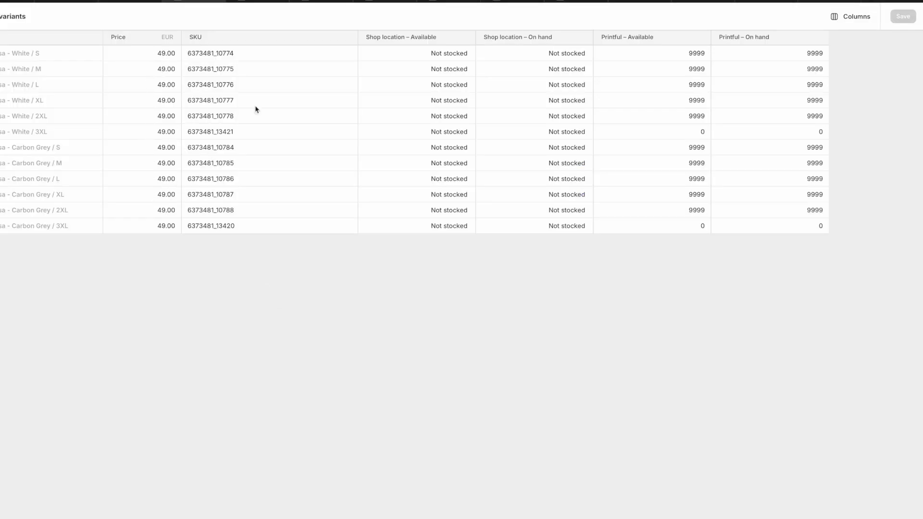
{"action": "left_click", "coordinate": [848, 17]}
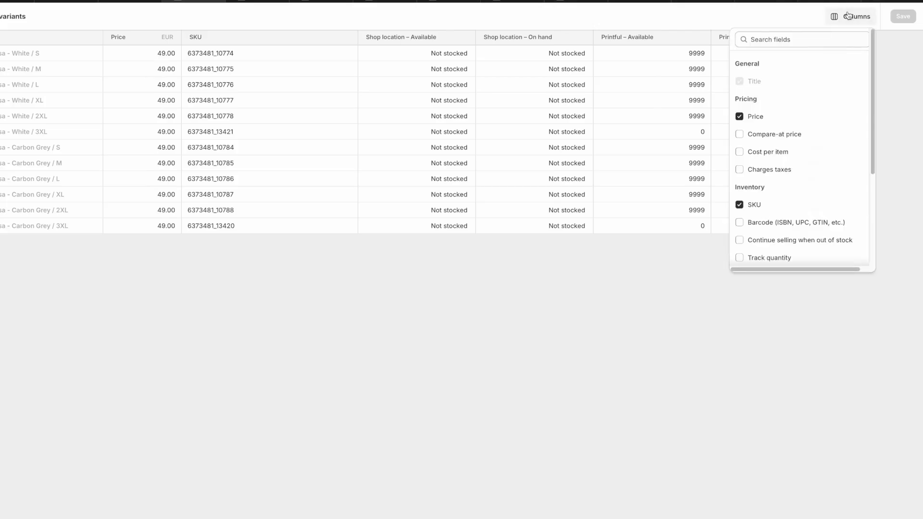
{"action": "left_click", "coordinate": [757, 135]}
{"action": "left_click", "coordinate": [241, 54]}
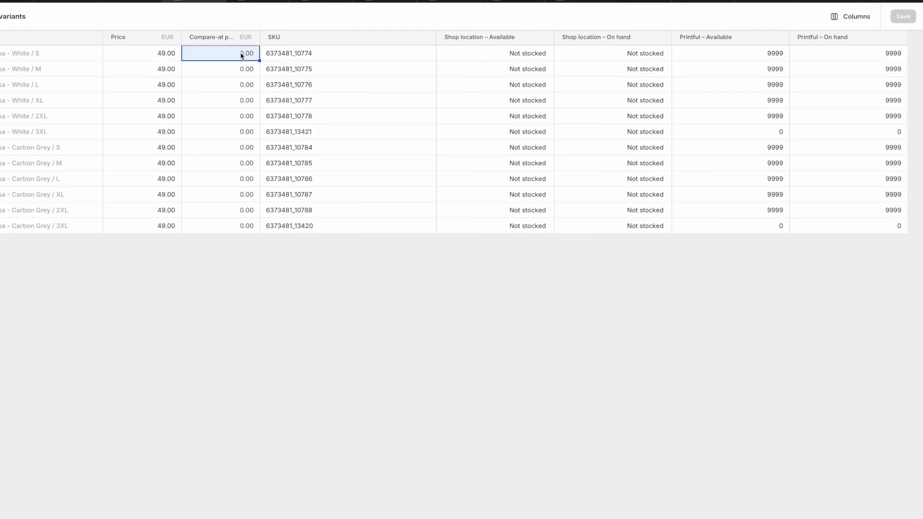
Fill 99.00 down every variant's compare-at price and check the struck-through €99,00.
{"action": "type", "text": "99"}
{"action": "left_click_drag", "start_coordinate": [260, 60], "coordinate": [259, 226]}
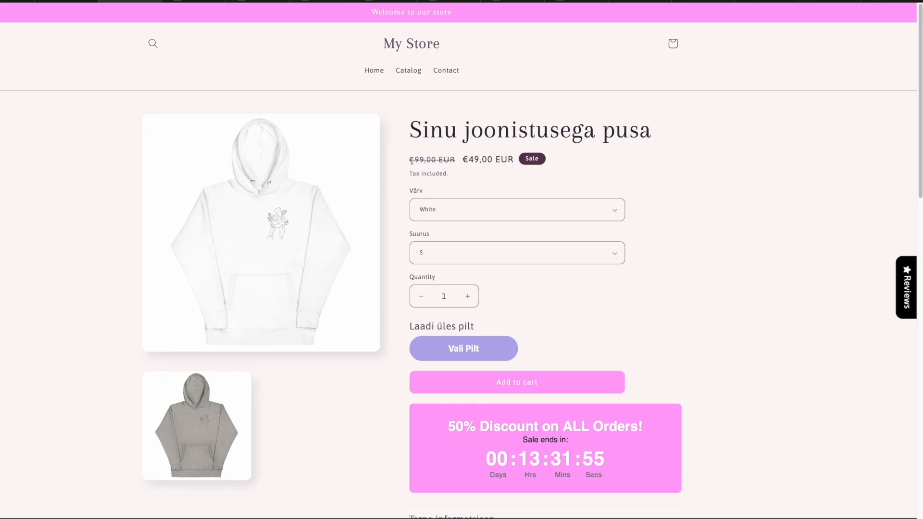
{"action": "left_click_drag", "start_coordinate": [410, 161], "coordinate": [436, 161]}
{"action": "left_click", "coordinate": [447, 164]}
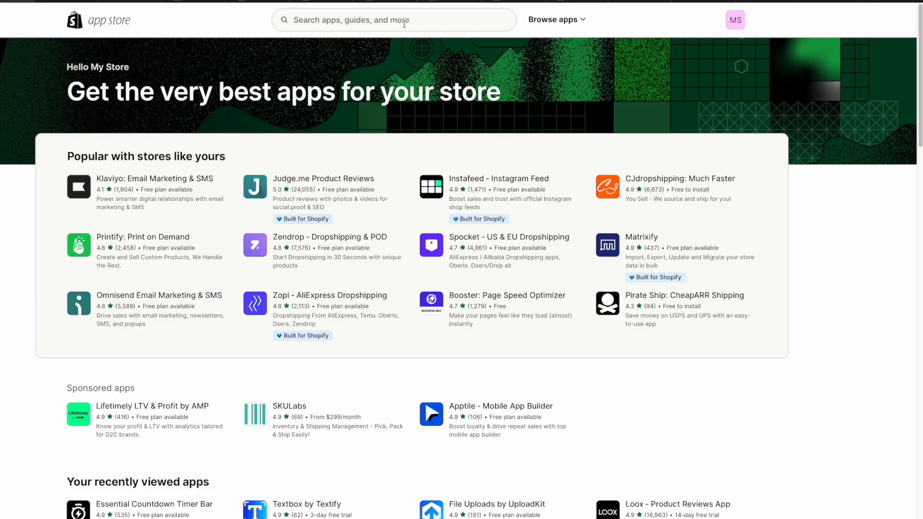
Search the App Store for 'chatra' and open the Chatra — Live Chat & Chatbot page.
{"action": "left_click", "coordinate": [404, 24]}
{"action": "type", "text": "chatra"}
{"action": "key", "text": "Return"}
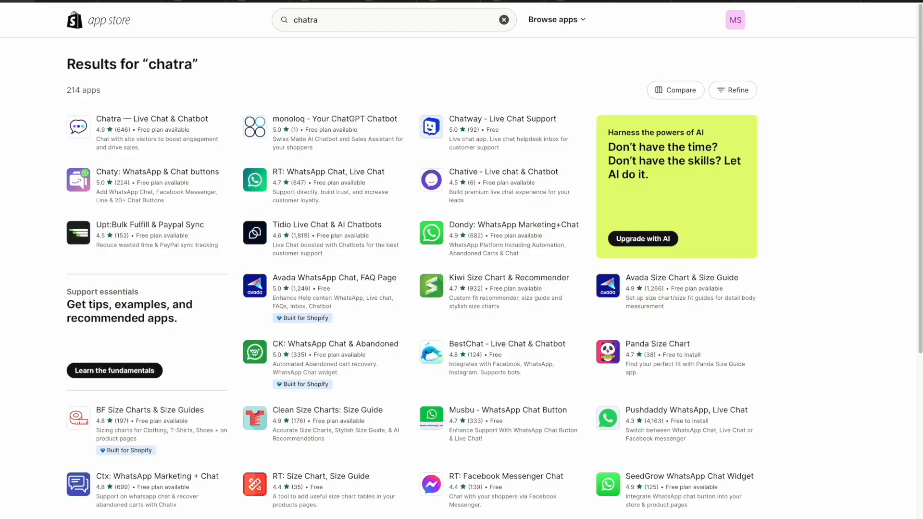
{"action": "left_click", "coordinate": [133, 124]}
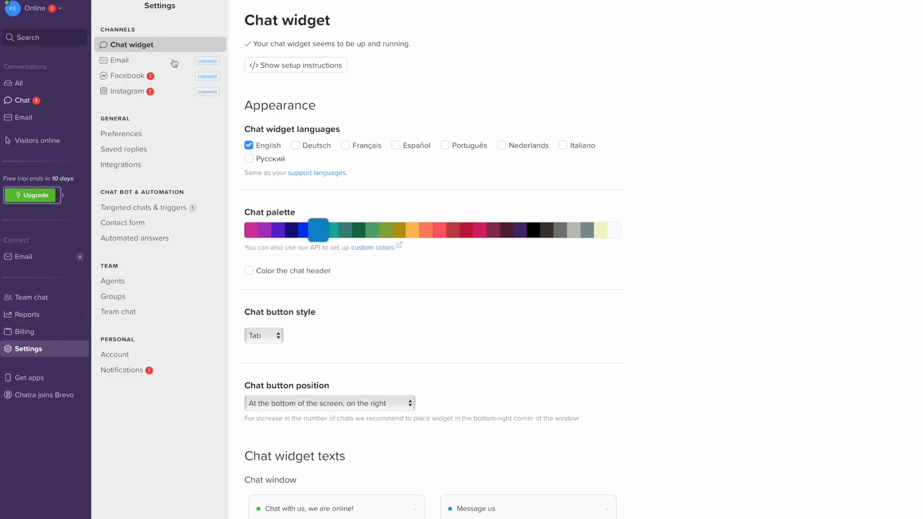
Set the chat widget palette to crimson and the chat button to Round with the first icon.
{"action": "scroll", "coordinate": [307, 237], "scroll_direction": "down", "scroll_amount": 1}
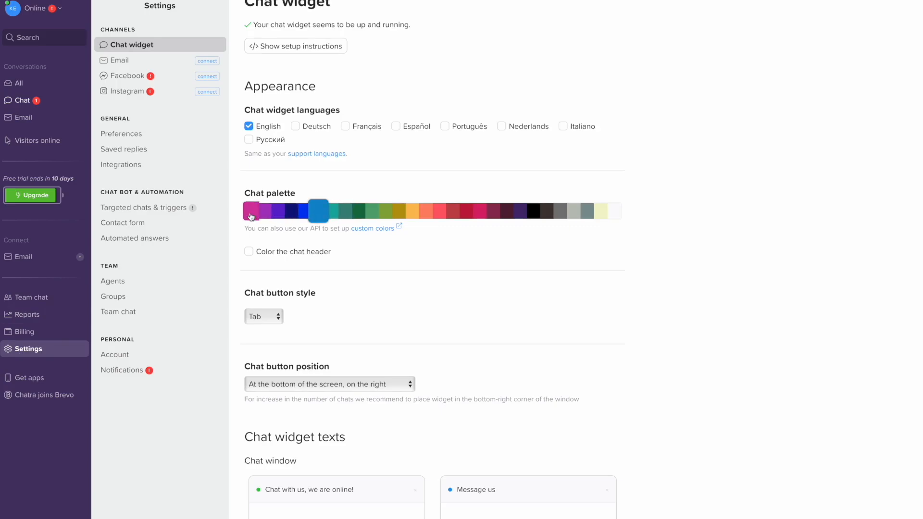
{"action": "left_click", "coordinate": [482, 215]}
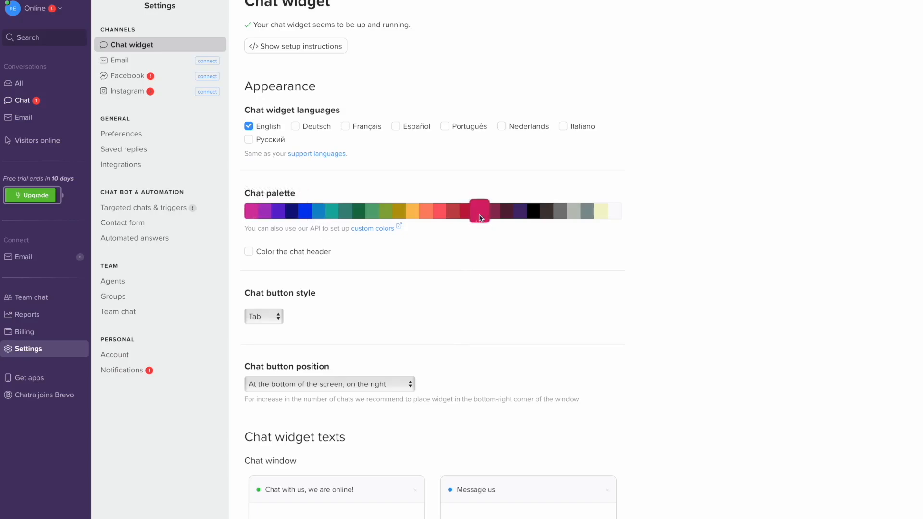
{"action": "scroll", "coordinate": [344, 293], "scroll_direction": "down", "scroll_amount": 1}
{"action": "scroll", "coordinate": [344, 293], "scroll_direction": "down", "scroll_amount": 1}
{"action": "left_click", "coordinate": [270, 257]}
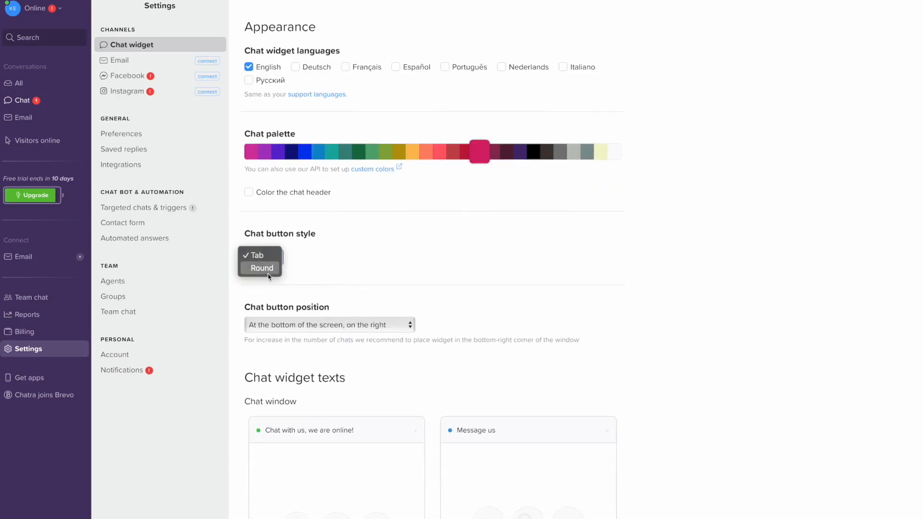
{"action": "left_click", "coordinate": [272, 272]}
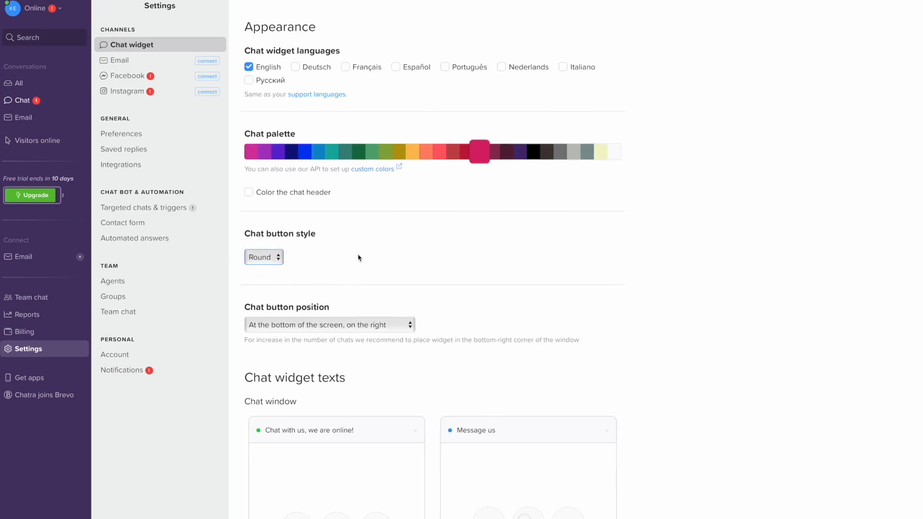
{"action": "scroll", "coordinate": [359, 258], "scroll_direction": "down", "scroll_amount": 3}
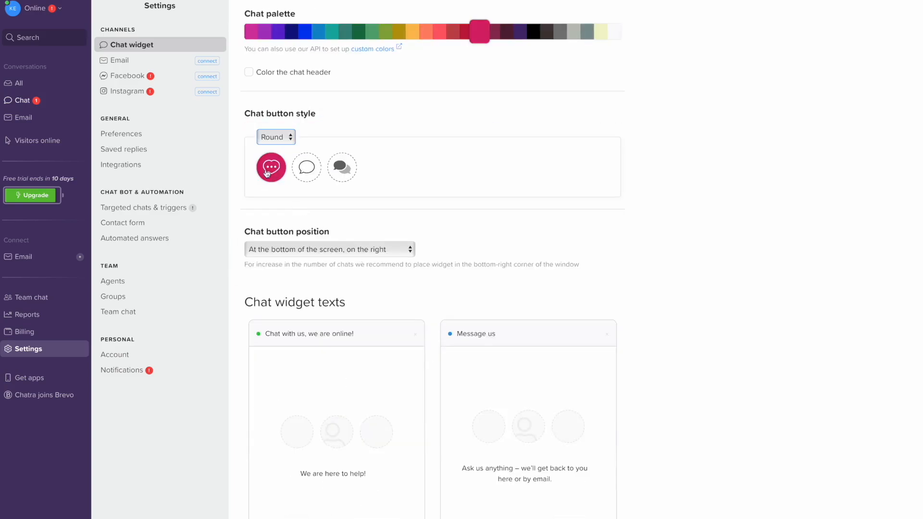
{"action": "left_click", "coordinate": [306, 170]}
{"action": "left_click", "coordinate": [342, 168]}
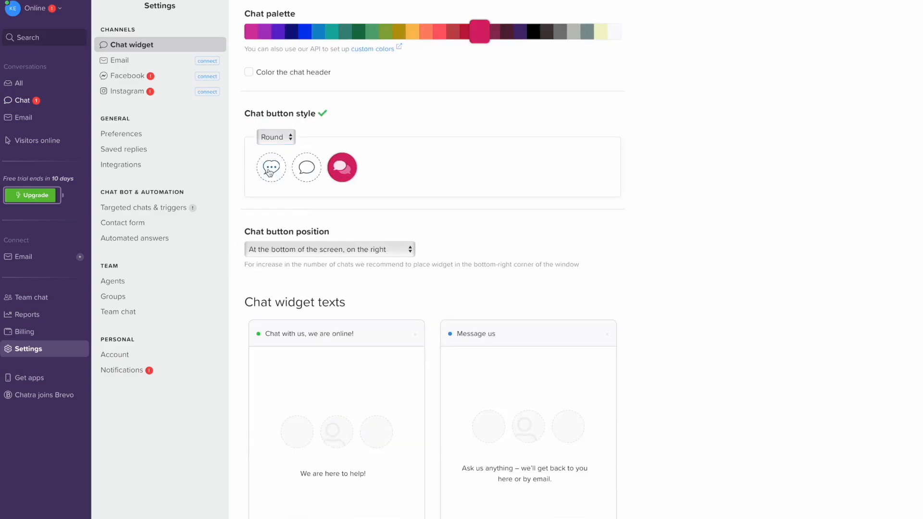
{"action": "left_click", "coordinate": [271, 168]}
{"action": "scroll", "coordinate": [353, 264], "scroll_direction": "down", "scroll_amount": 4}
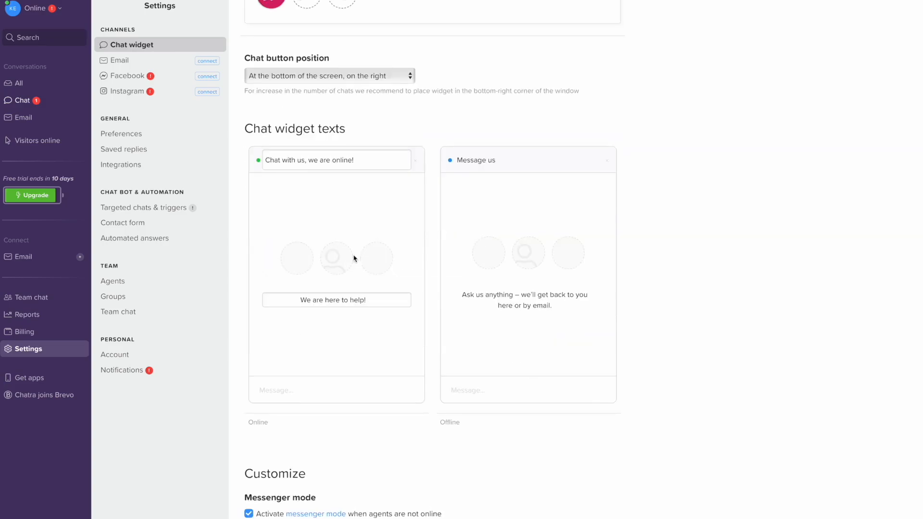
{"action": "scroll", "coordinate": [365, 248], "scroll_direction": "up", "scroll_amount": 1}
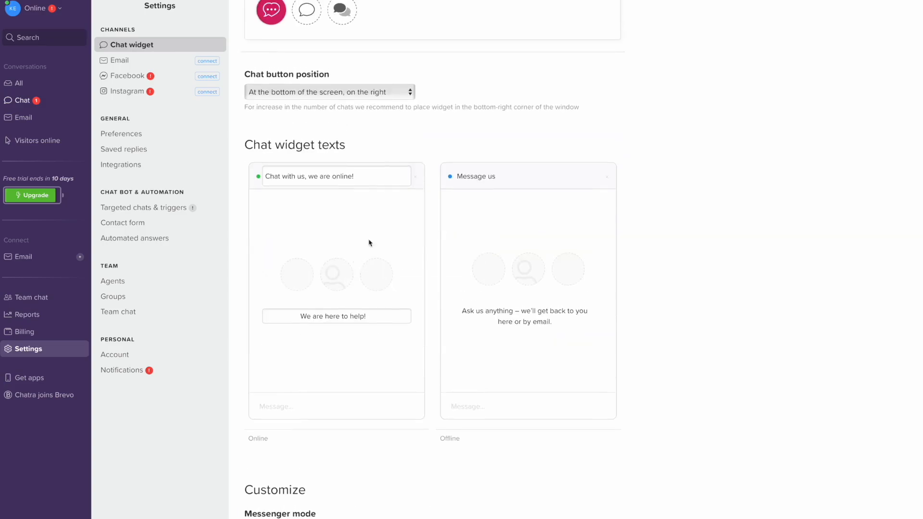
Select the online greeting header text, then deselect it without changing it.
{"action": "left_click", "coordinate": [363, 178]}
{"action": "left_click", "coordinate": [345, 178]}
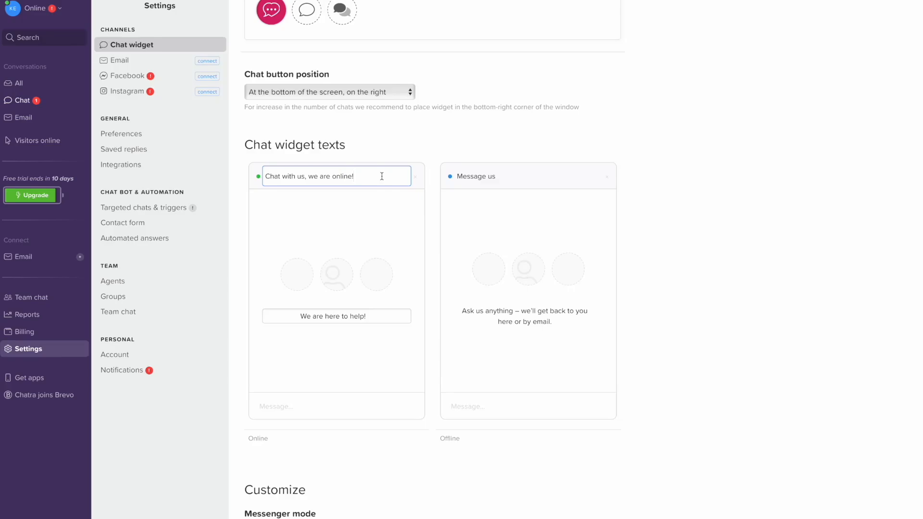
{"action": "left_click_drag", "start_coordinate": [382, 177], "coordinate": [268, 178]}
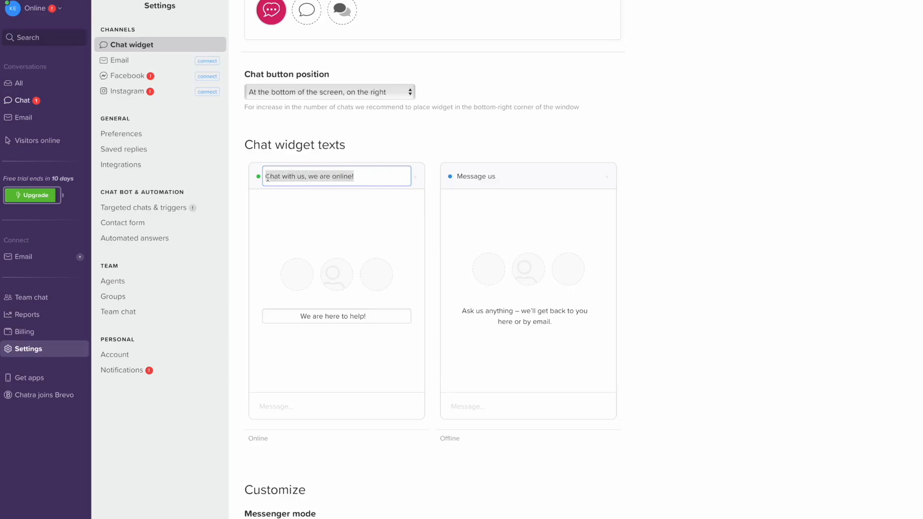
{"action": "left_click", "coordinate": [390, 177]}
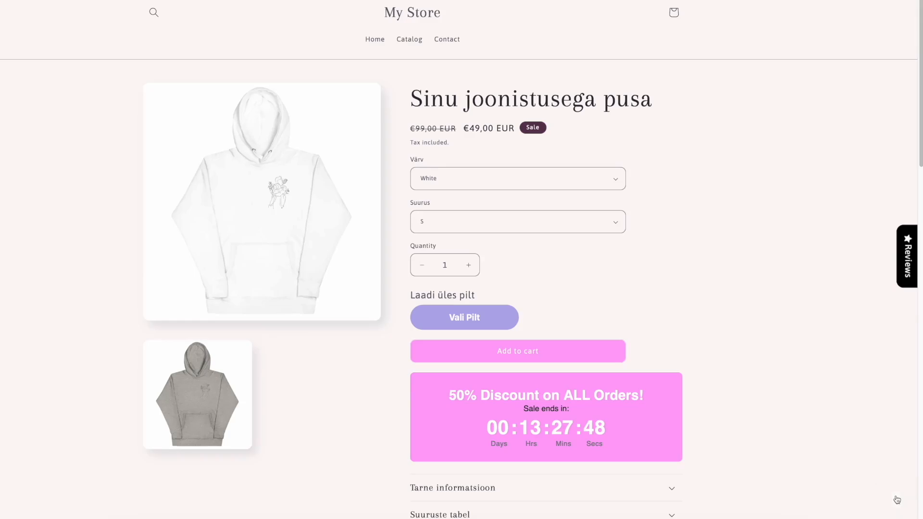
Open the Chatra live chat window from the chat bubble on the hoodie product page.
{"action": "left_click", "coordinate": [893, 496]}
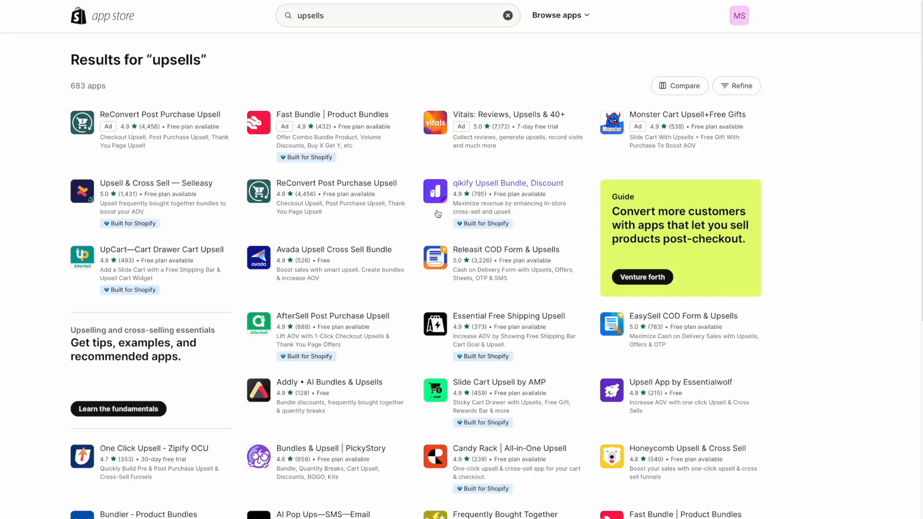
Replace the upsells search with 'klaviyo' and open Klaviyo: Email Marketing & SMS.
{"action": "left_click", "coordinate": [336, 22]}
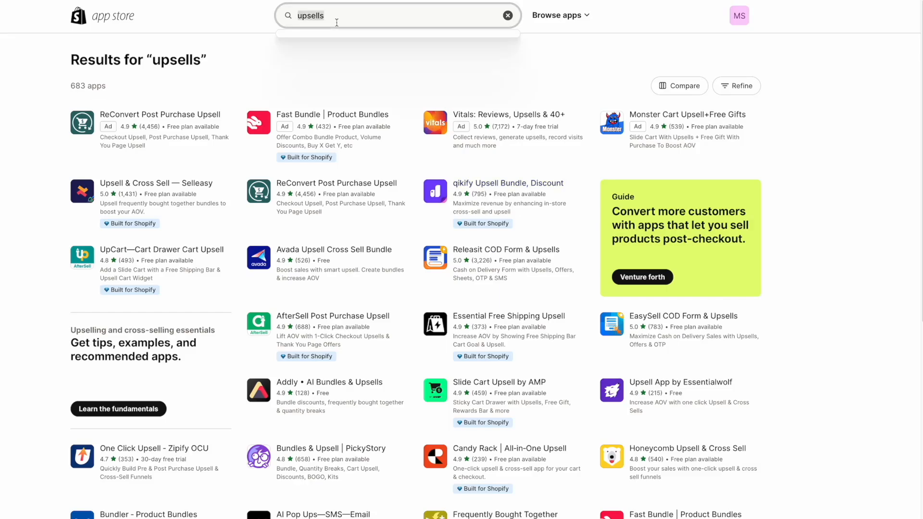
{"action": "type", "text": "klaviyo"}
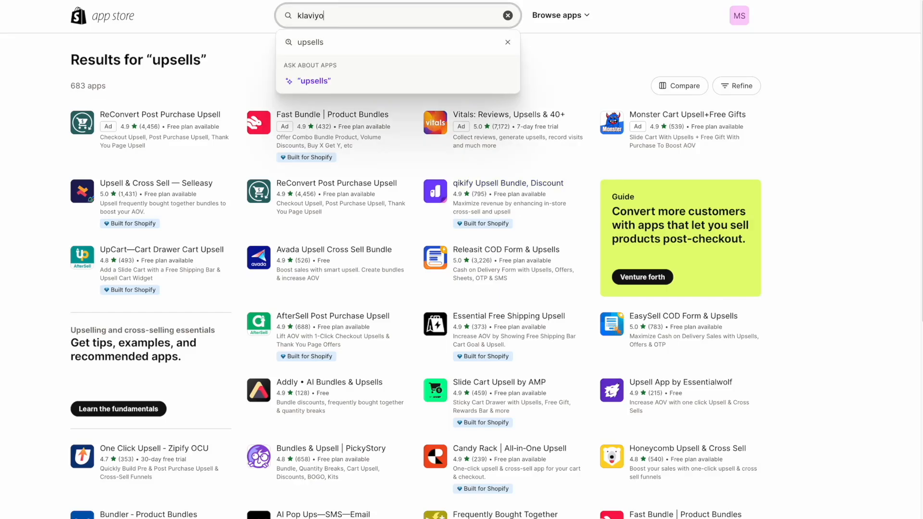
{"action": "key", "text": "Return"}
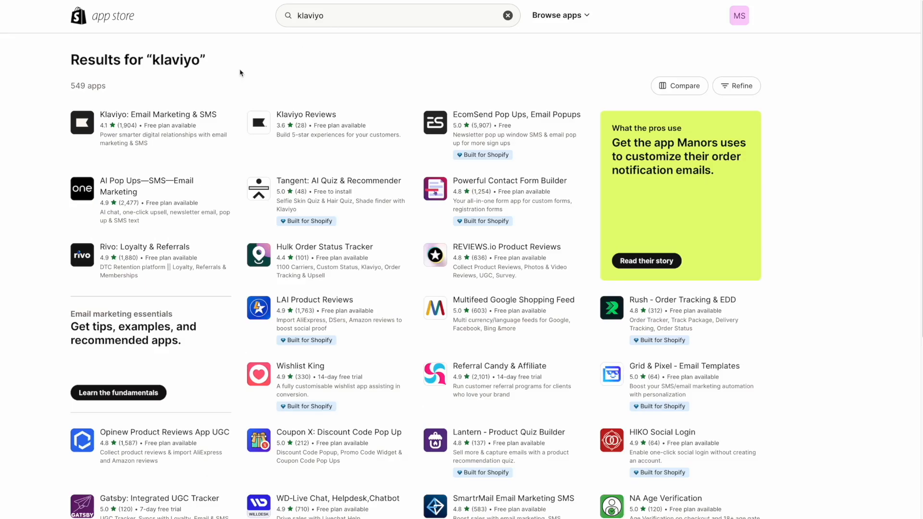
{"action": "left_click", "coordinate": [155, 115]}
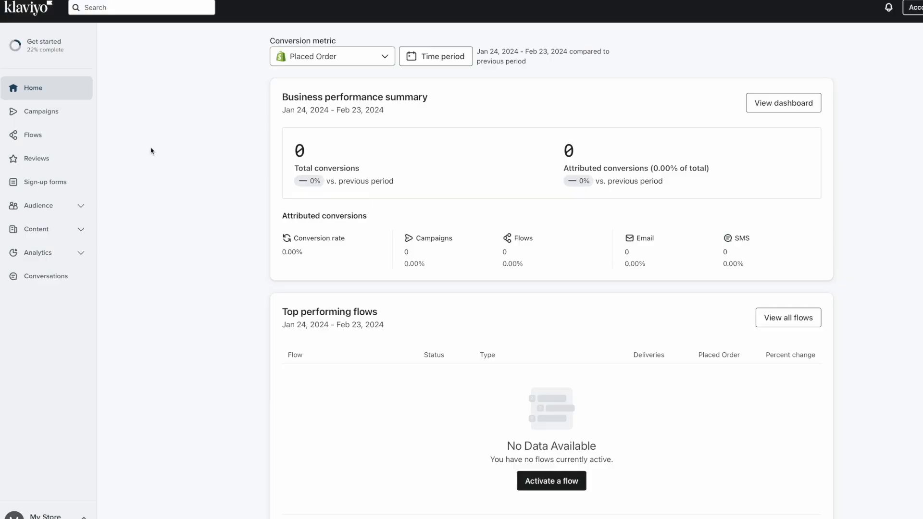
Create the pre-built Abandoned Cart flow as email-only, keeping the 3-hour and 2-day delays.
{"action": "left_click", "coordinate": [42, 136]}
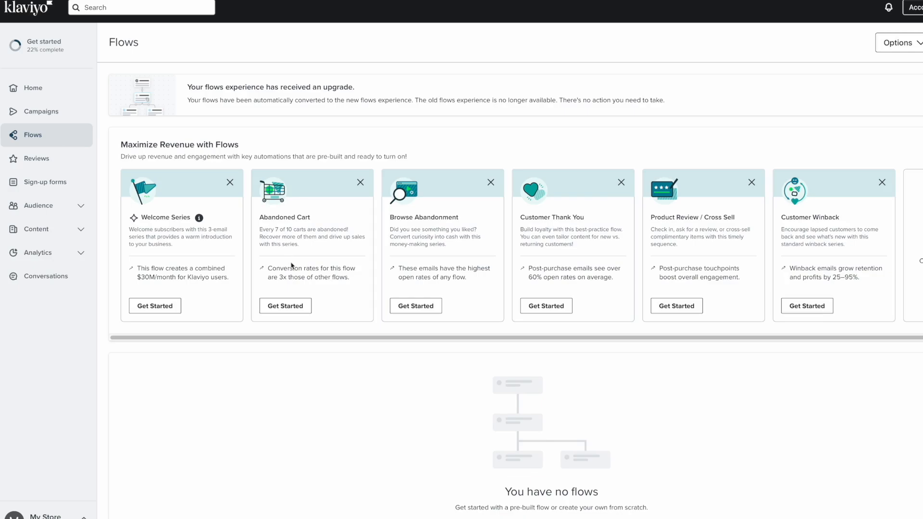
{"action": "left_click", "coordinate": [280, 310]}
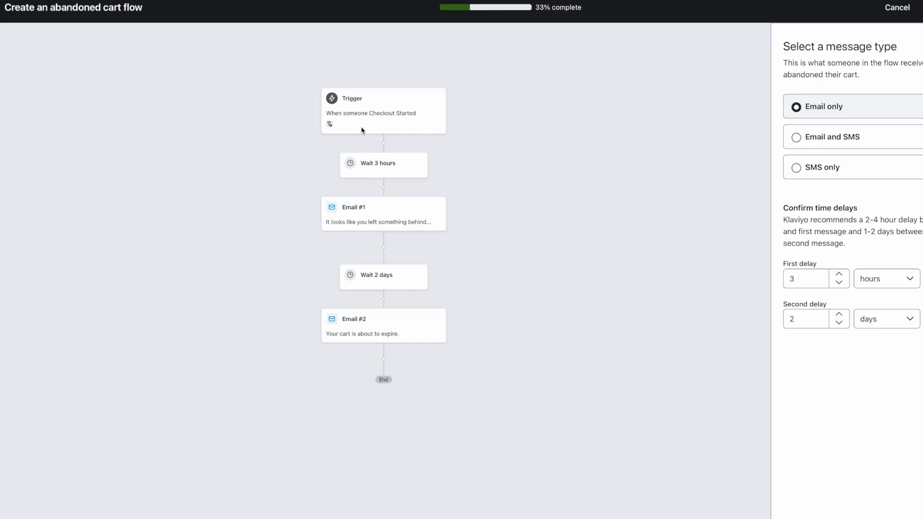
{"action": "left_click", "coordinate": [907, 13]}
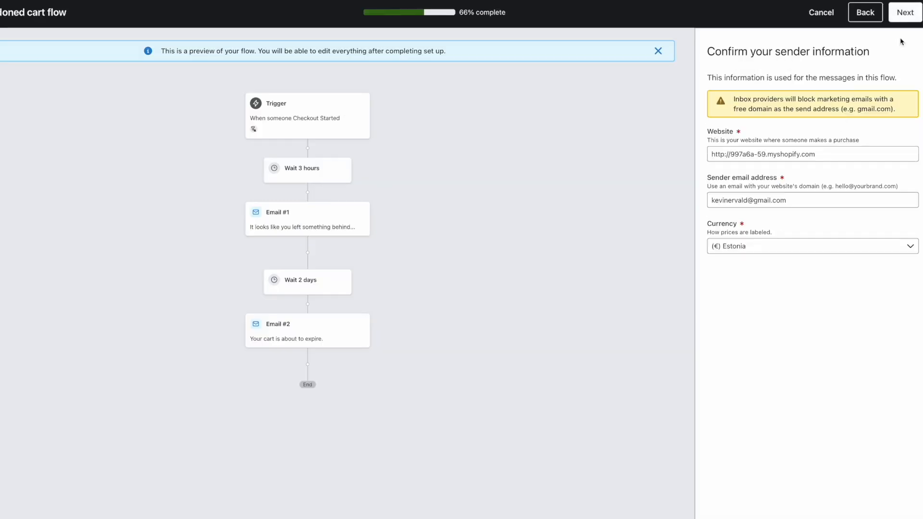
{"action": "left_click", "coordinate": [907, 12]}
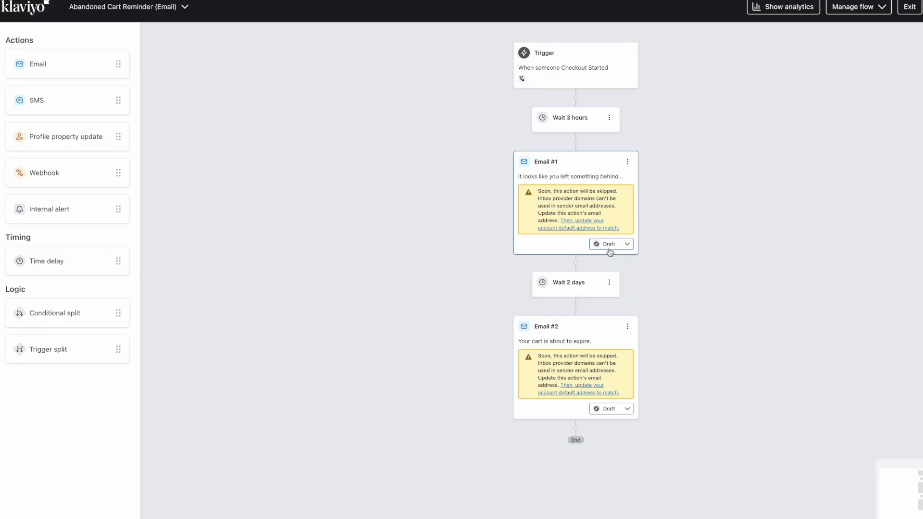
Open Email #1 in the template editor and select its Return to cart button and heading text.
{"action": "left_click", "coordinate": [567, 168]}
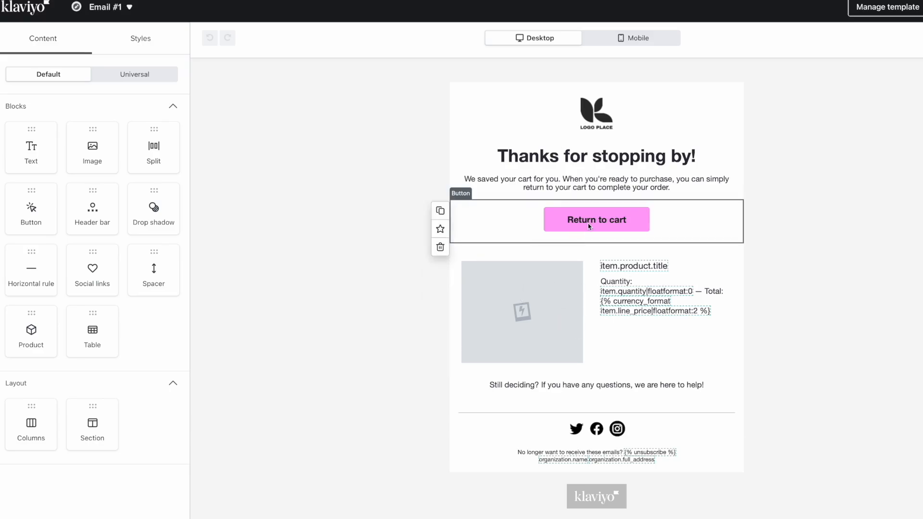
{"action": "left_click", "coordinate": [626, 221]}
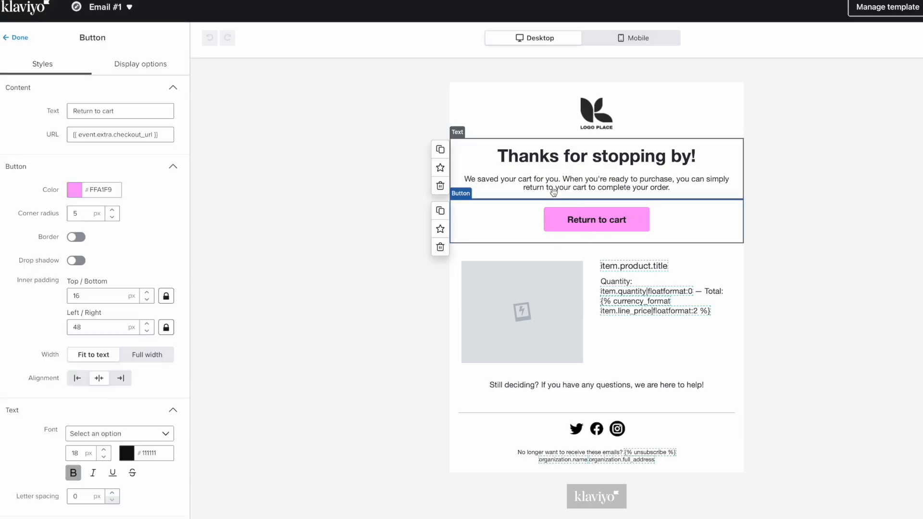
{"action": "left_click", "coordinate": [581, 183]}
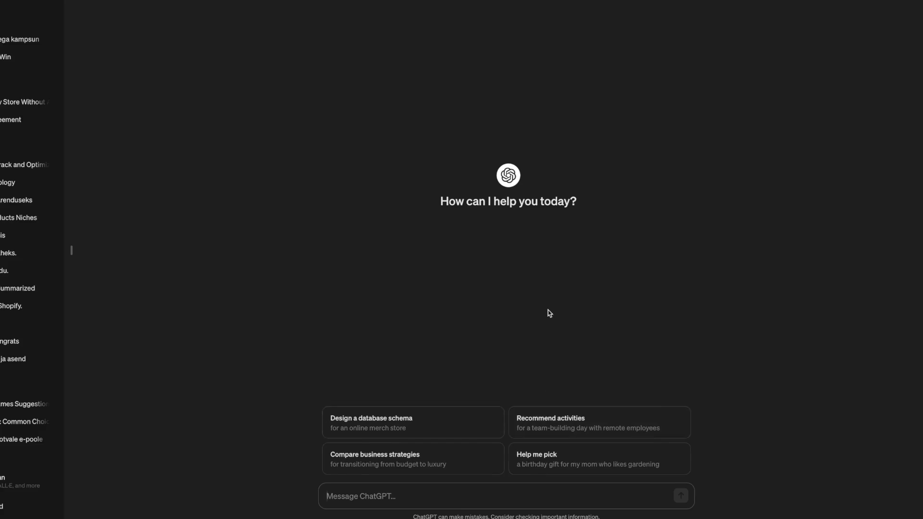
Send ChatGPT a prompt for an Estonian cart email with code AITÄHSINULE10 and select the reply.
{"action": "type", "text": "create me a highly engaging abandoned cart email flow with a discount code in estonian language"}
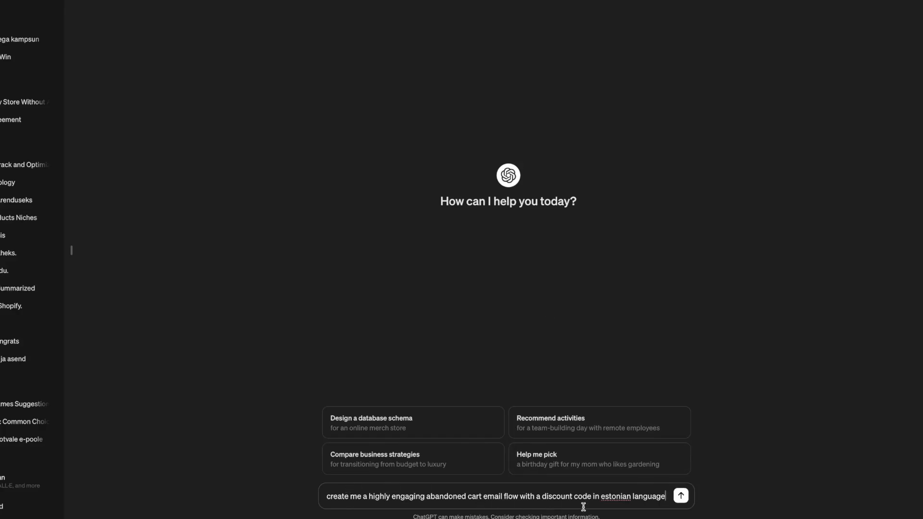
{"action": "key", "text": "Return"}
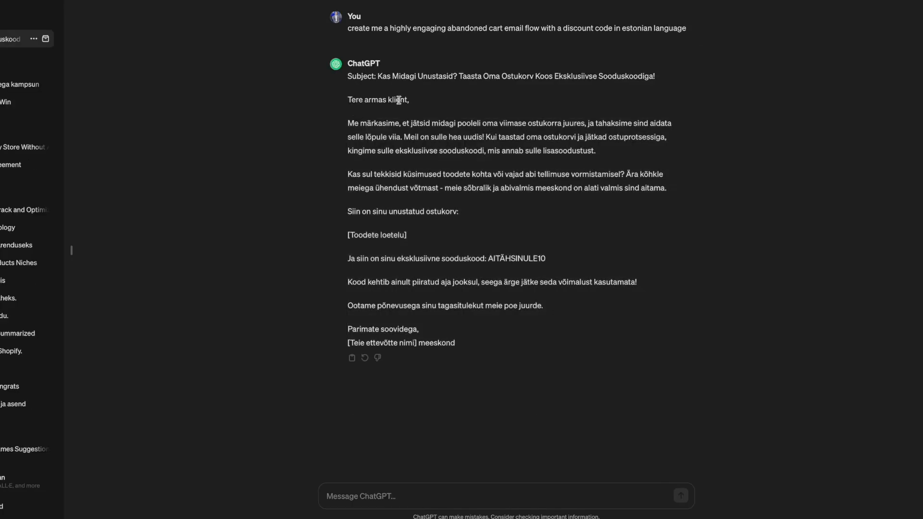
{"action": "left_click_drag", "start_coordinate": [349, 99], "coordinate": [481, 342]}
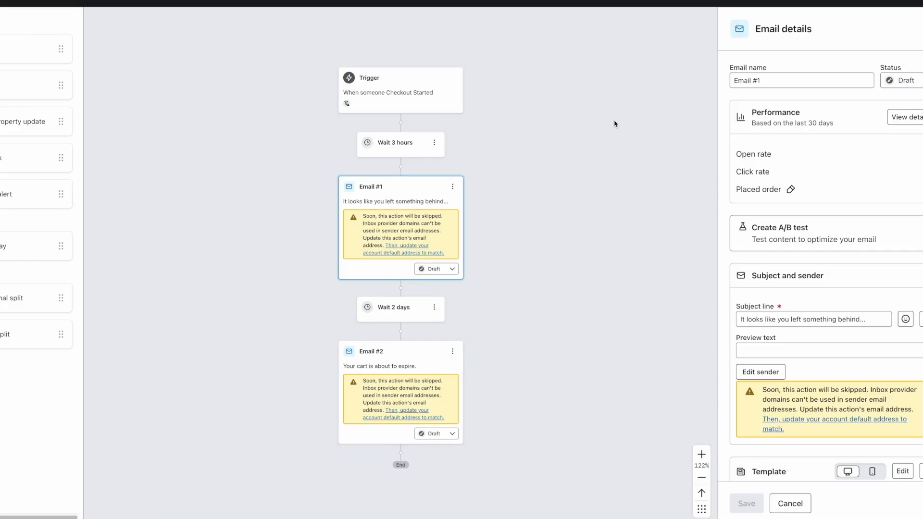
Scroll through the abandoned cart flow and start Review and Turn On.
{"action": "scroll", "coordinate": [577, 233], "scroll_direction": "down", "scroll_amount": 3}
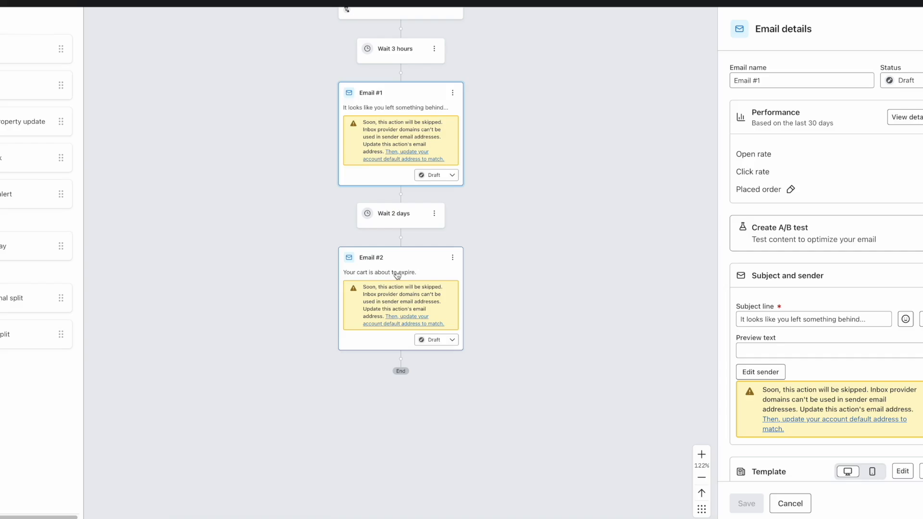
{"action": "scroll", "coordinate": [493, 100], "scroll_direction": "up", "scroll_amount": 4}
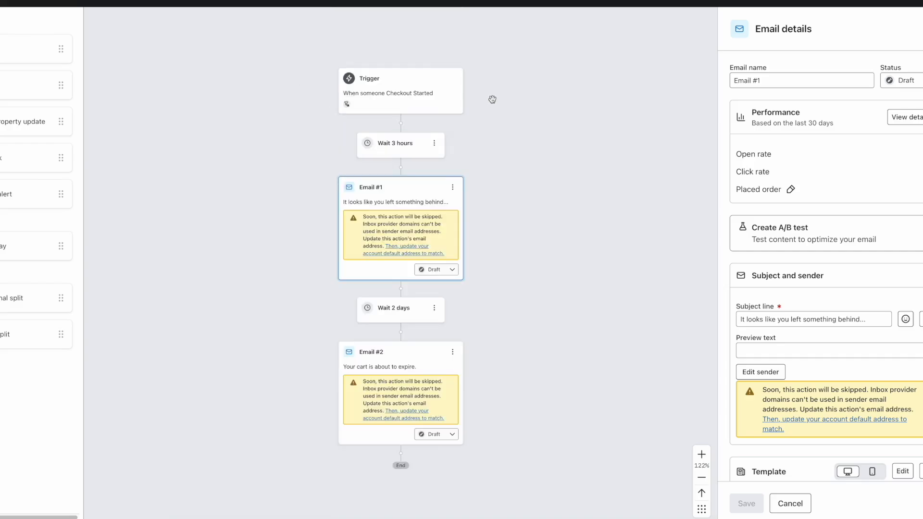
{"action": "scroll", "coordinate": [493, 99], "scroll_direction": "up", "scroll_amount": 1}
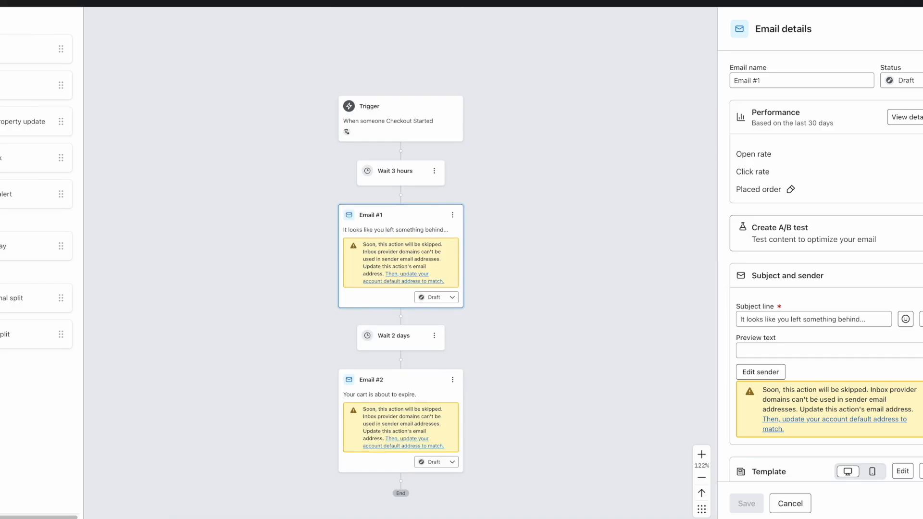
{"action": "left_click", "coordinate": [902, 2]}
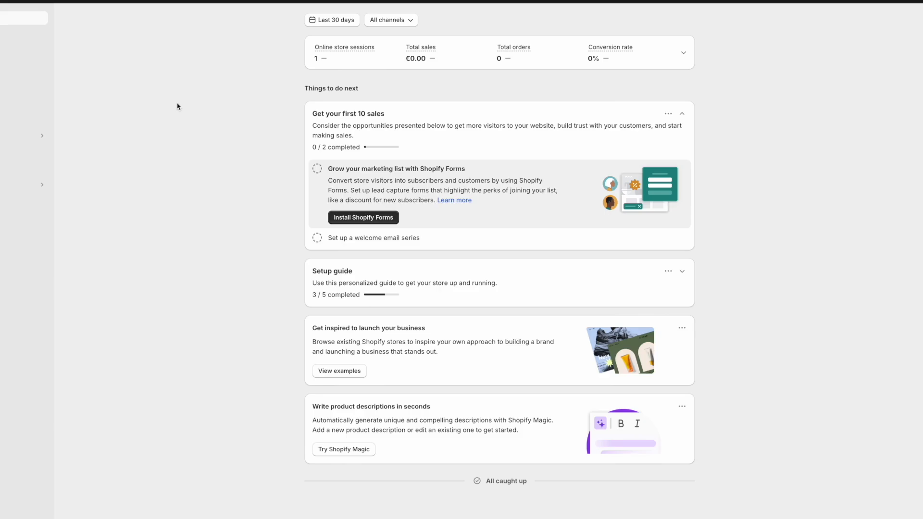
Create an Amount off order discount of 10% and move to the discount code field.
{"action": "left_click", "coordinate": [4, 114]}
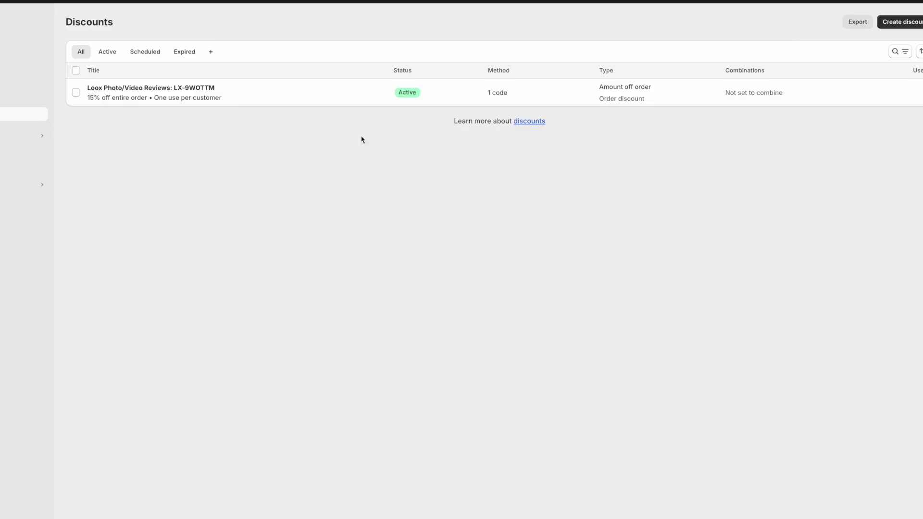
{"action": "left_click", "coordinate": [903, 28]}
{"action": "left_click", "coordinate": [902, 25]}
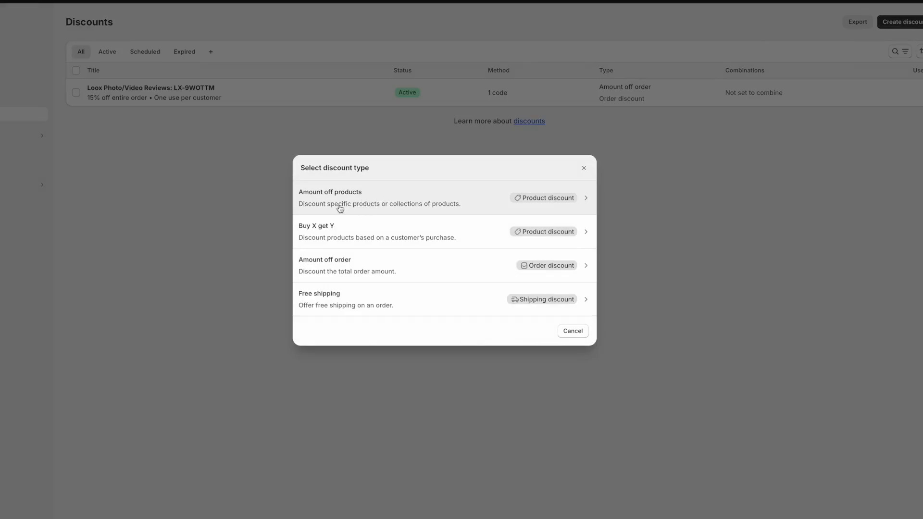
{"action": "left_click", "coordinate": [366, 268]}
{"action": "left_click", "coordinate": [530, 187]}
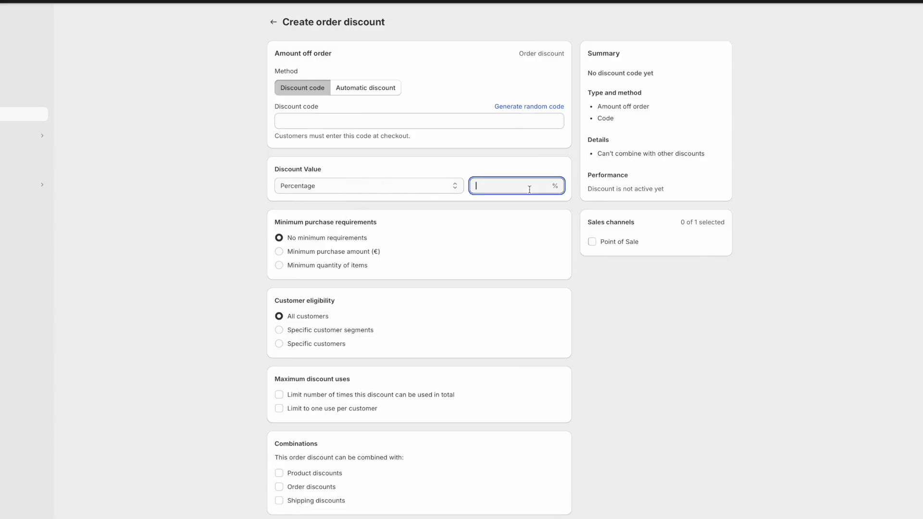
{"action": "type", "text": "10"}
{"action": "left_click", "coordinate": [371, 119]}
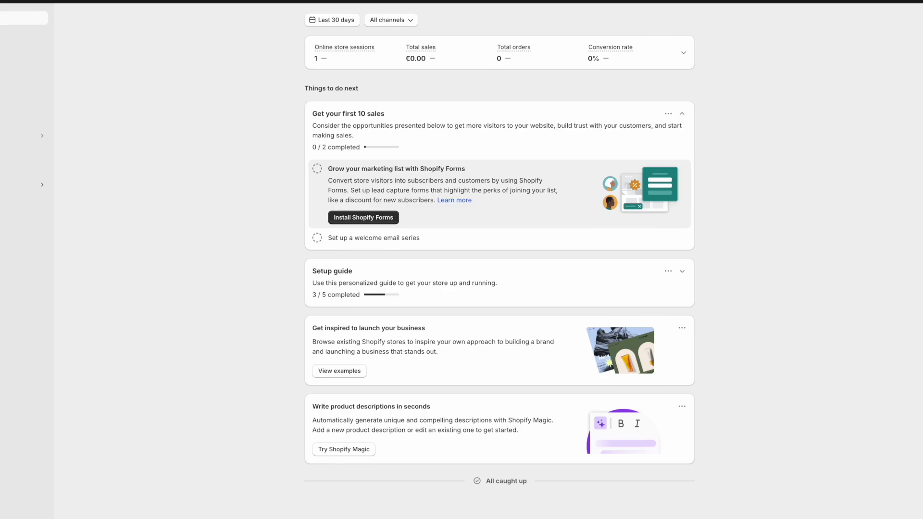
{"action": "left_click", "coordinate": [42, 185]}
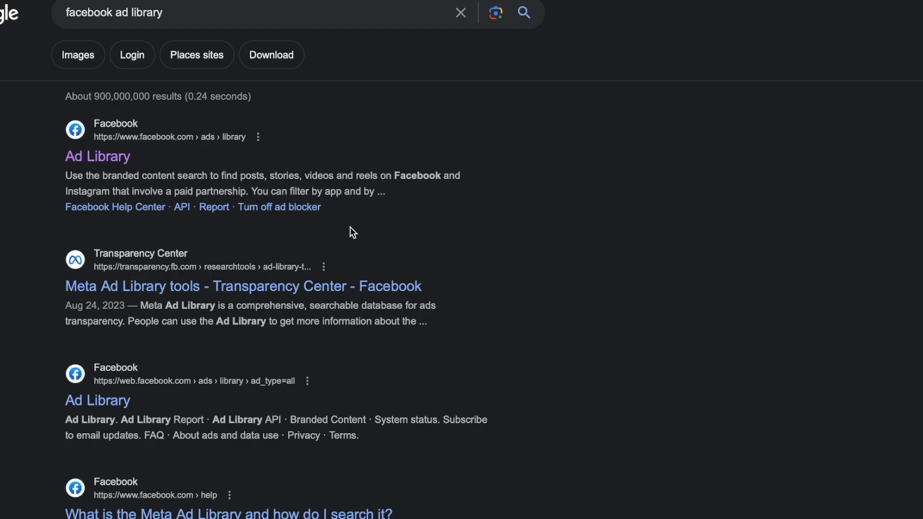
In Ad Library, set country to All and category to All ads, then open Turned Yellow's ads.
{"action": "left_click", "coordinate": [126, 159]}
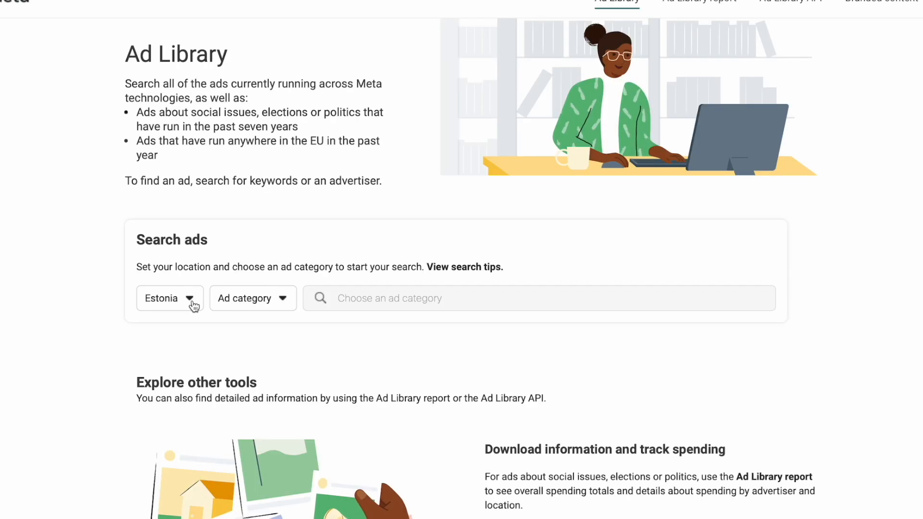
{"action": "left_click", "coordinate": [192, 305]}
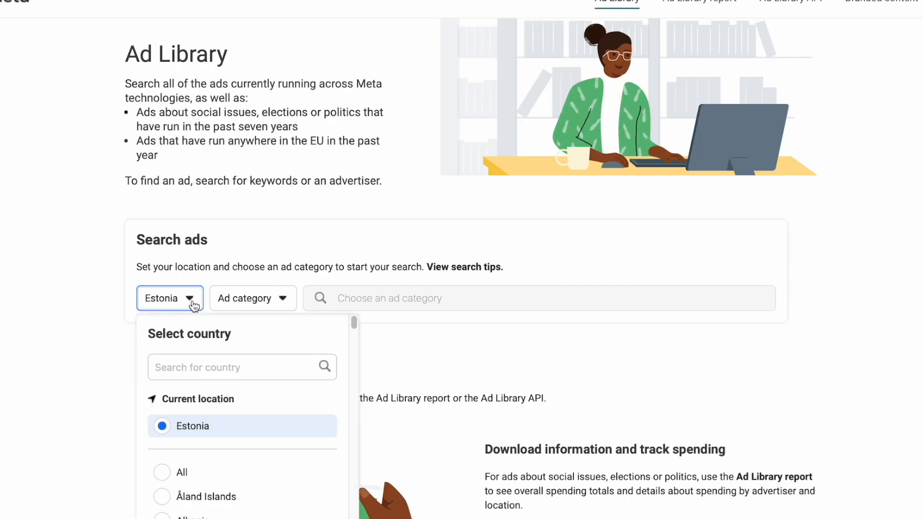
{"action": "left_click", "coordinate": [163, 475]}
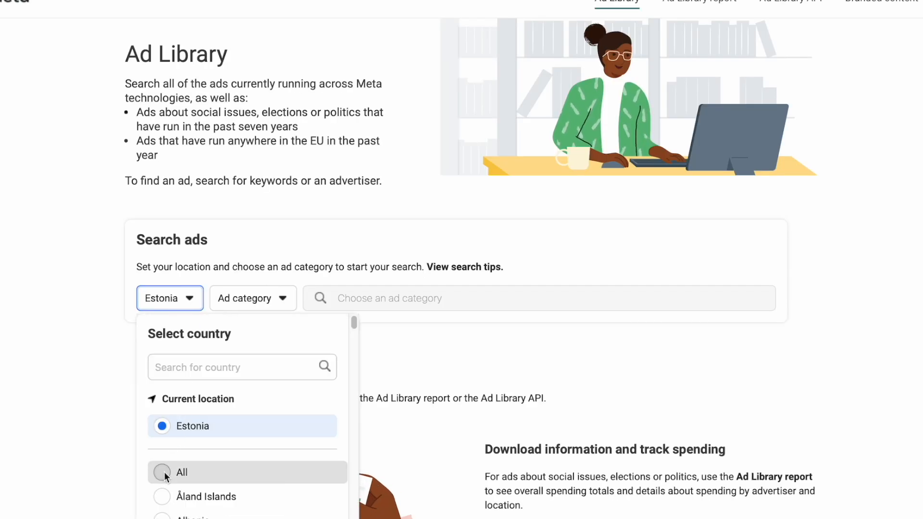
{"action": "left_click", "coordinate": [223, 301]}
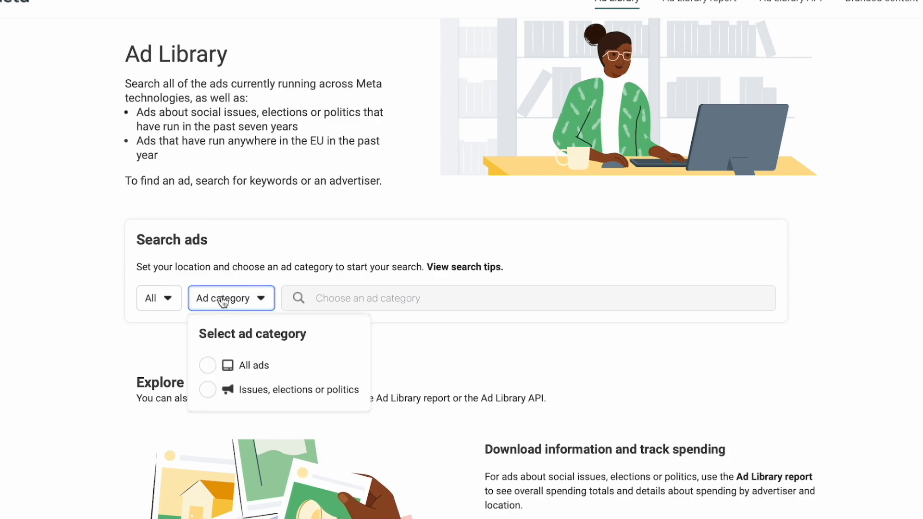
{"action": "left_click", "coordinate": [213, 365]}
{"action": "left_click", "coordinate": [344, 295]}
{"action": "type", "text": "turned yellow"}
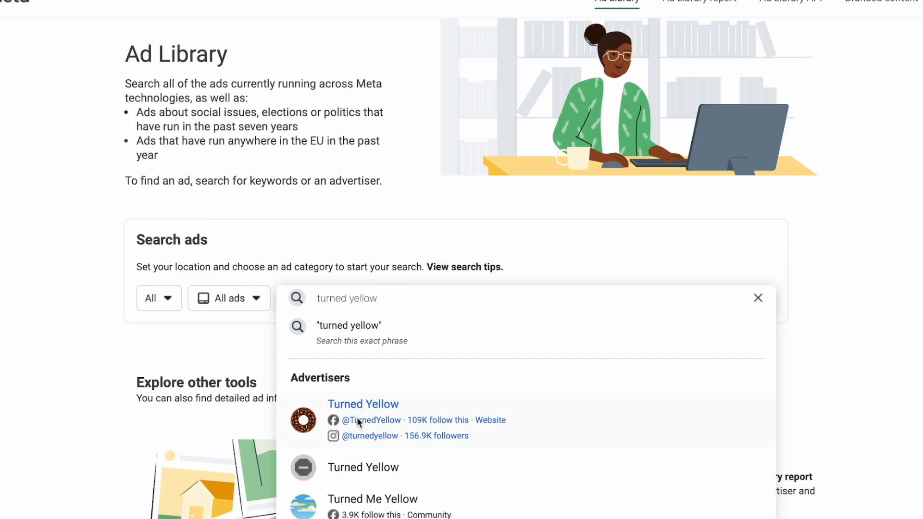
{"action": "left_click", "coordinate": [357, 417]}
{"action": "scroll", "coordinate": [299, 371], "scroll_direction": "down", "scroll_amount": 10}
{"action": "scroll", "coordinate": [299, 370], "scroll_direction": "down", "scroll_amount": 15}
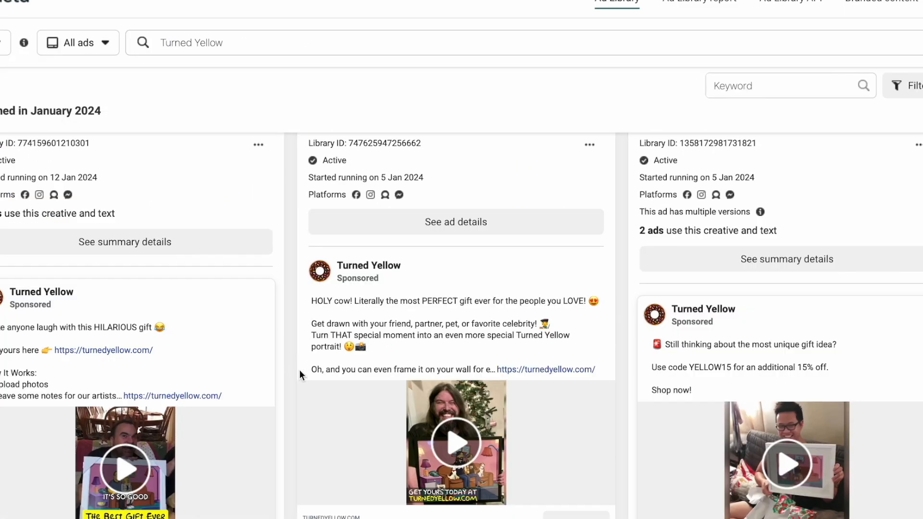
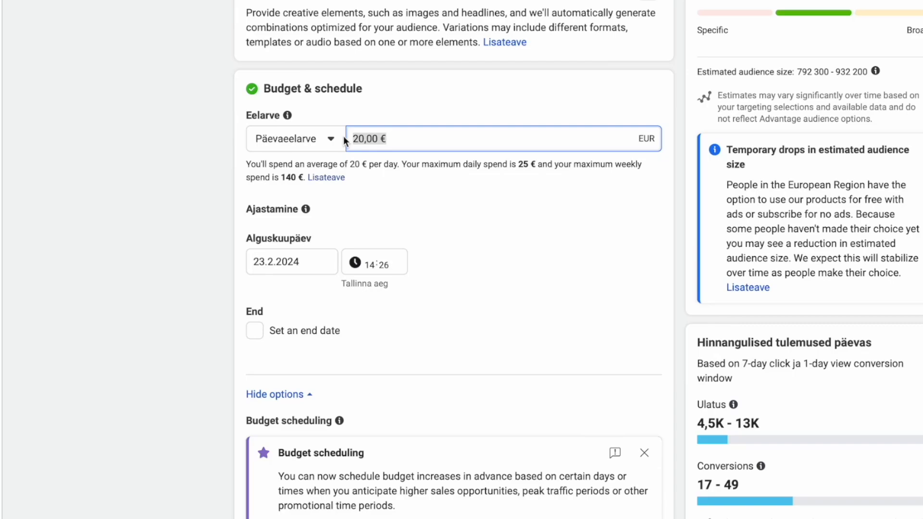
Change the ad set's daily budget from 20 € to 10 €.
{"action": "left_click", "coordinate": [364, 143]}
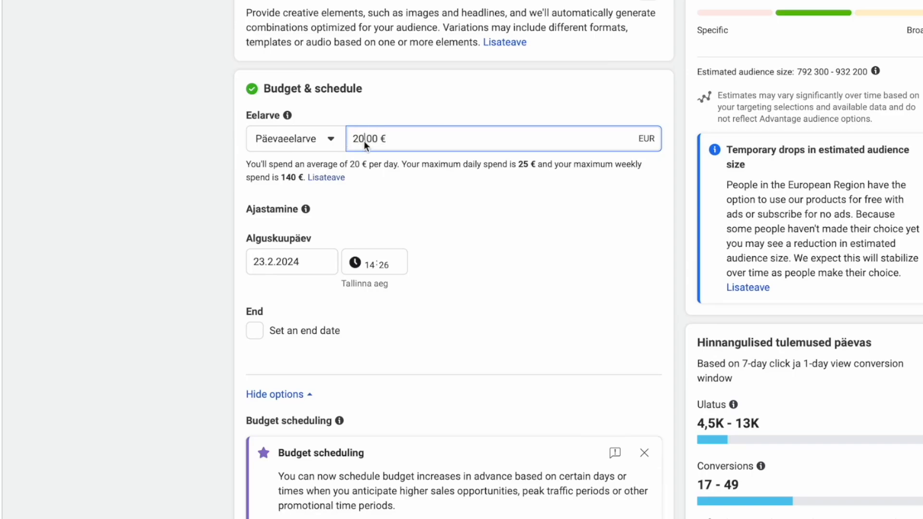
{"action": "key", "text": "BackSpace"}
{"action": "key", "text": "BackSpace"}
{"action": "type", "text": "10"}
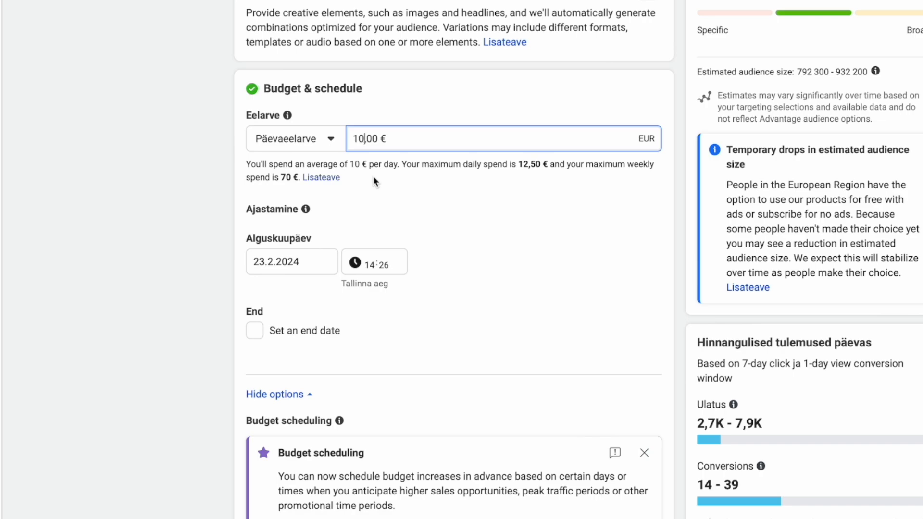
Set the ad set start to 24 February 2024 at 08:00.
{"action": "left_click", "coordinate": [303, 260]}
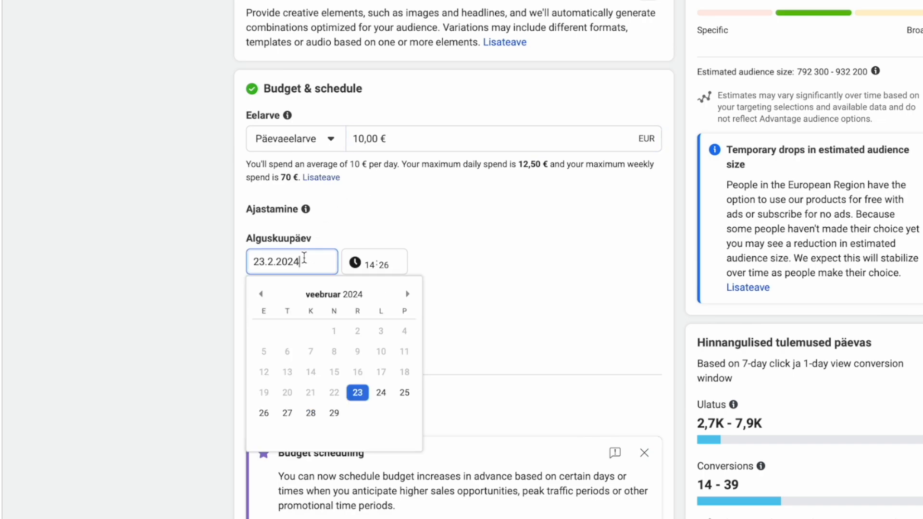
{"action": "left_click", "coordinate": [381, 392]}
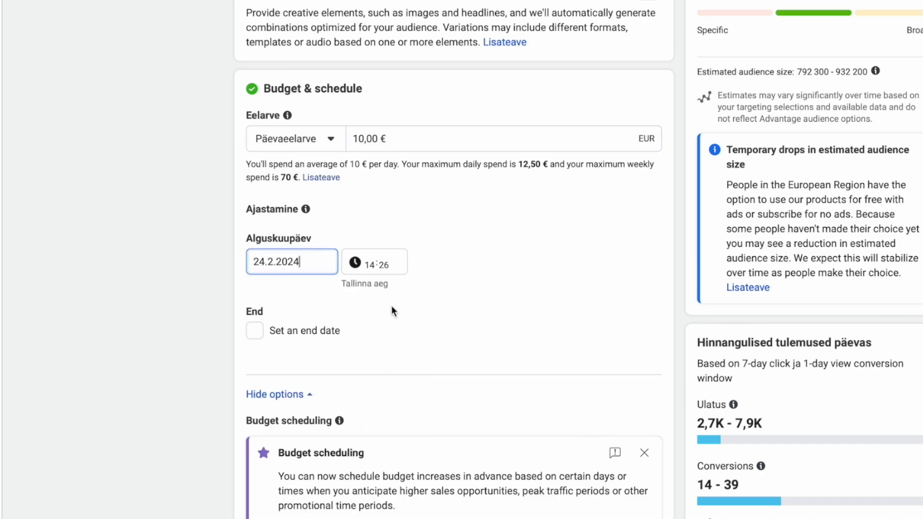
{"action": "left_click", "coordinate": [370, 265]}
{"action": "type", "text": "0800"}
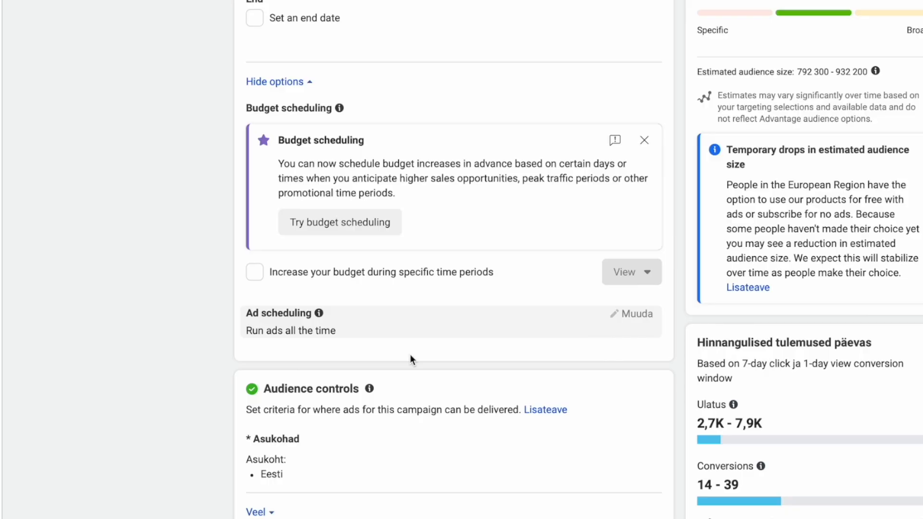
Drop Advantage+ audience and keep the original audience: Eesti, ages 18–65+, all genders and languages.
{"action": "scroll", "coordinate": [410, 358], "scroll_direction": "down", "scroll_amount": 5}
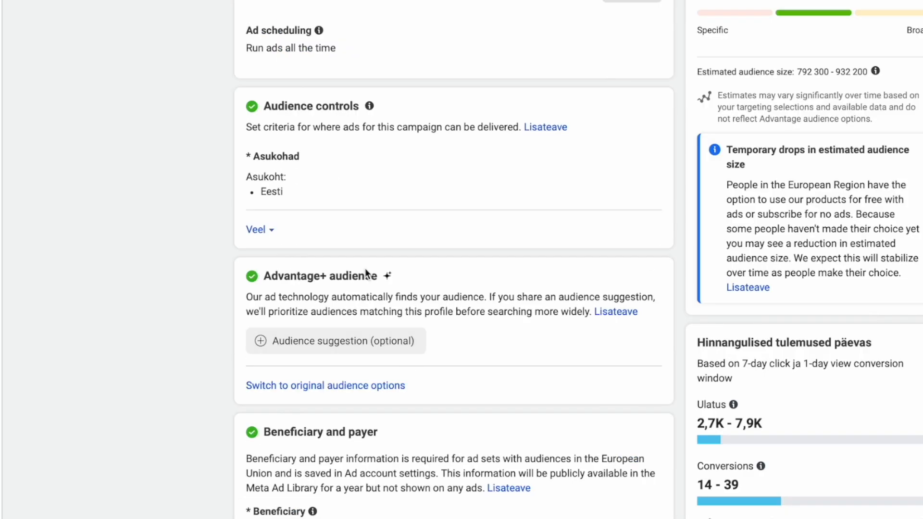
{"action": "left_click", "coordinate": [268, 230]}
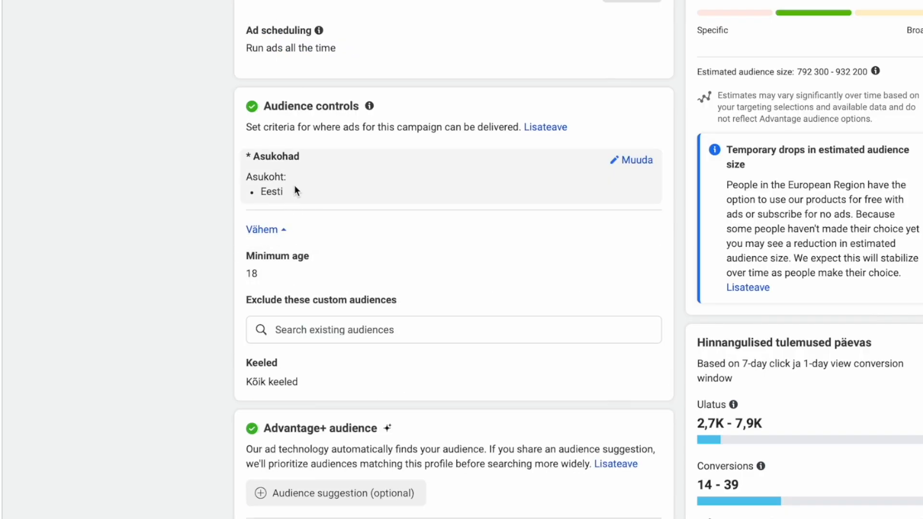
{"action": "left_click_drag", "start_coordinate": [252, 177], "coordinate": [289, 178]}
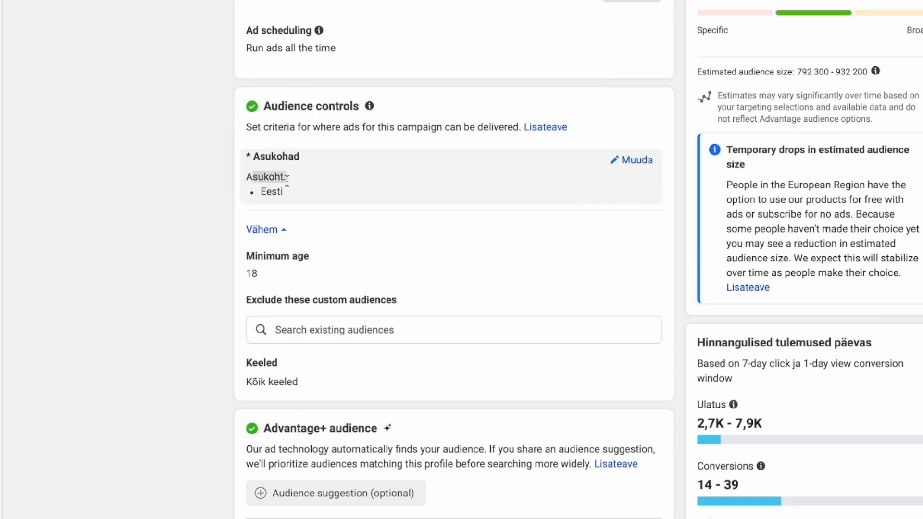
{"action": "left_click", "coordinate": [254, 274]}
{"action": "scroll", "coordinate": [289, 336], "scroll_direction": "down", "scroll_amount": 3}
{"action": "left_click", "coordinate": [313, 403]}
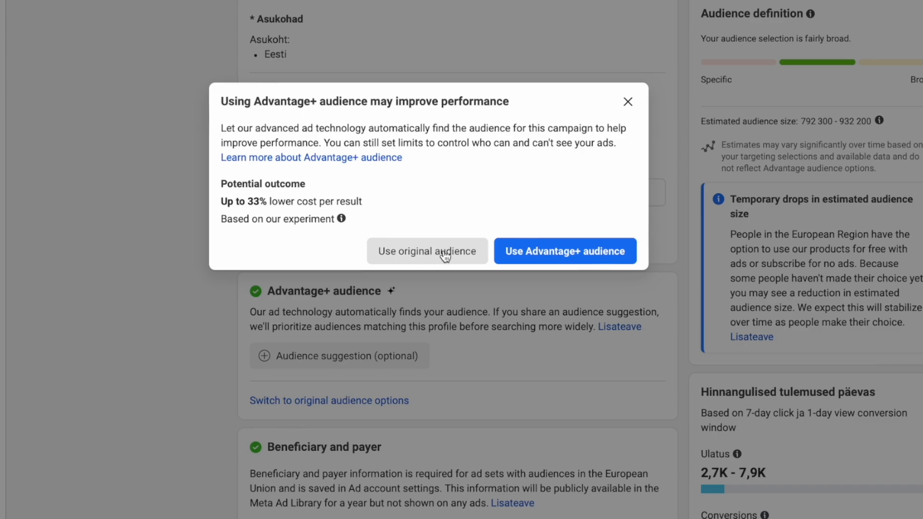
{"action": "left_click", "coordinate": [428, 262]}
{"action": "scroll", "coordinate": [369, 348], "scroll_direction": "down", "scroll_amount": 10}
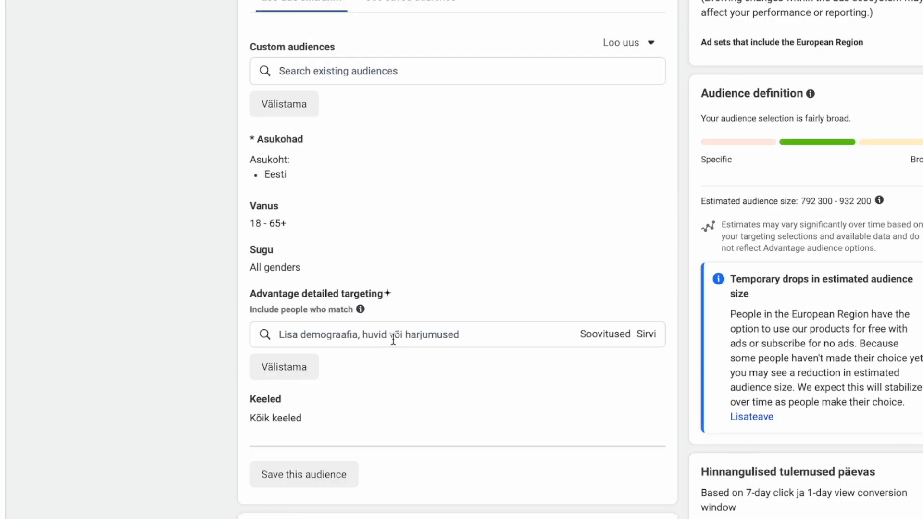
Add and then remove the Pet food interest, then add the Hoodie interest to detailed targeting.
{"action": "left_click", "coordinate": [395, 338]}
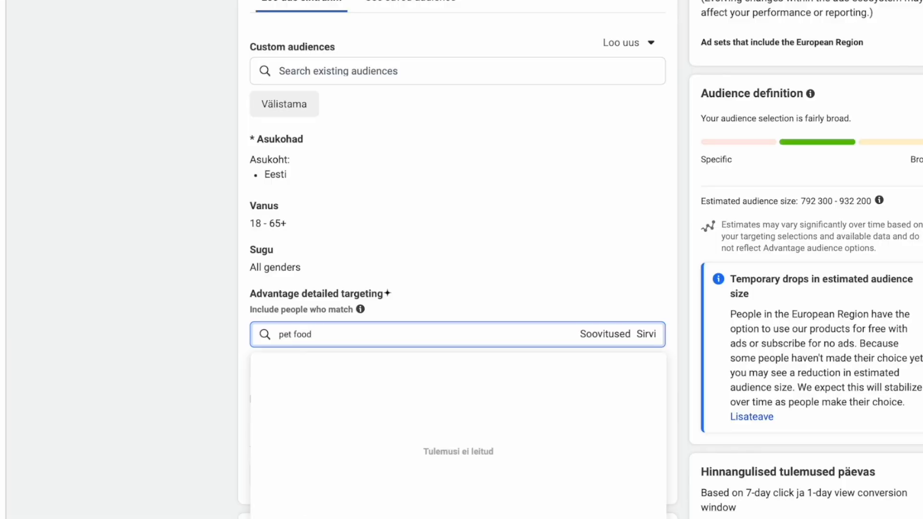
{"action": "left_click", "coordinate": [315, 365]}
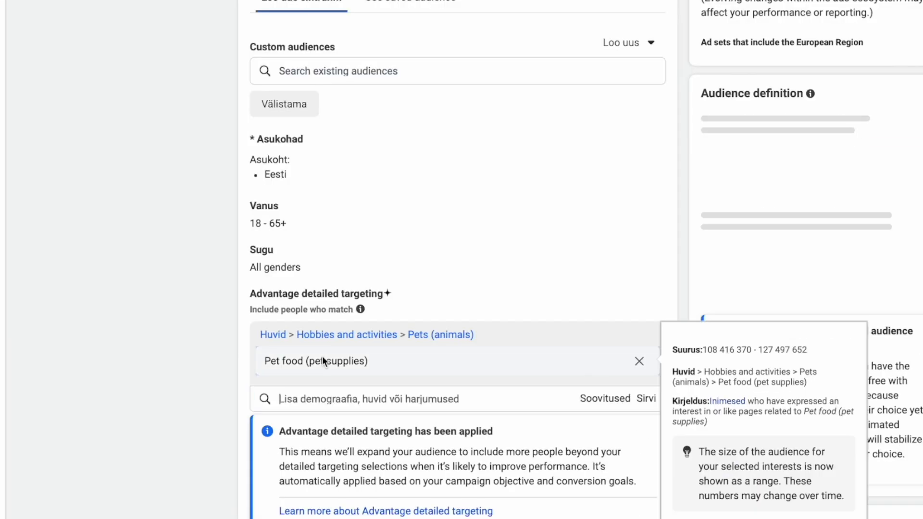
{"action": "left_click", "coordinate": [639, 363]}
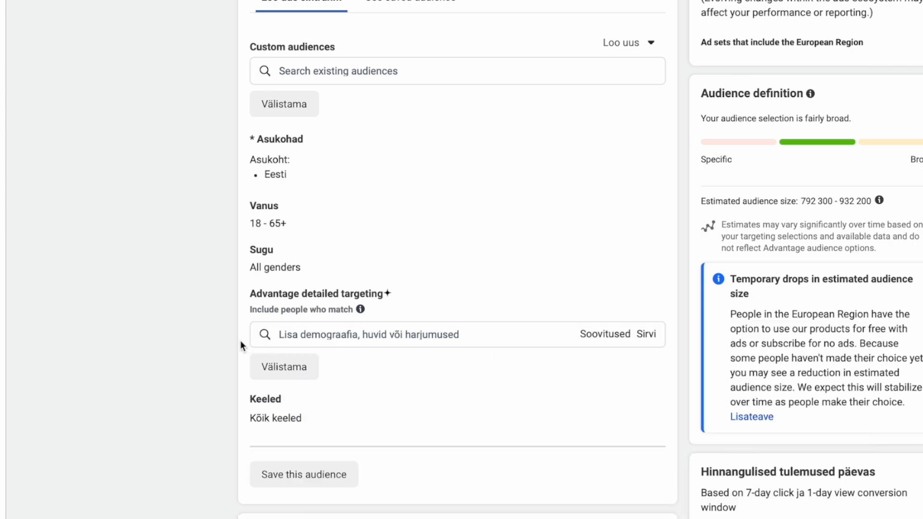
{"action": "left_click", "coordinate": [392, 341]}
{"action": "type", "text": "hoodie"}
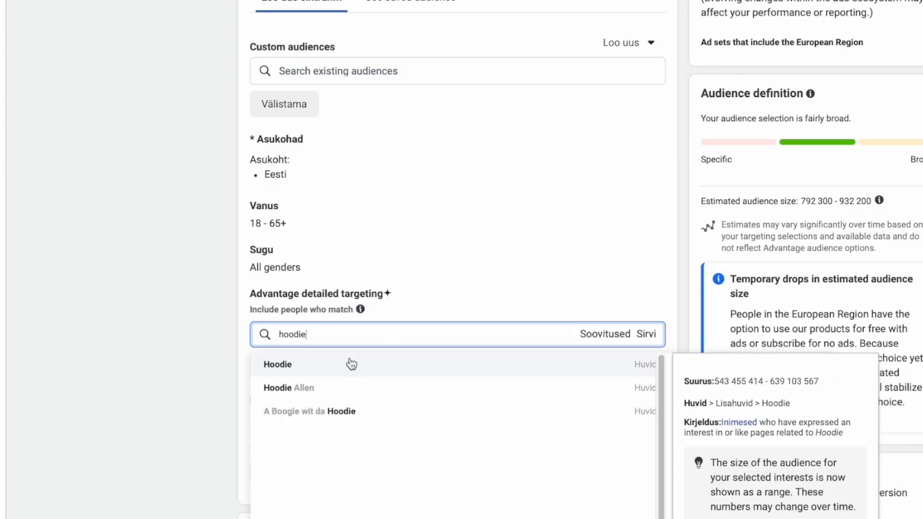
{"action": "left_click", "coordinate": [351, 364]}
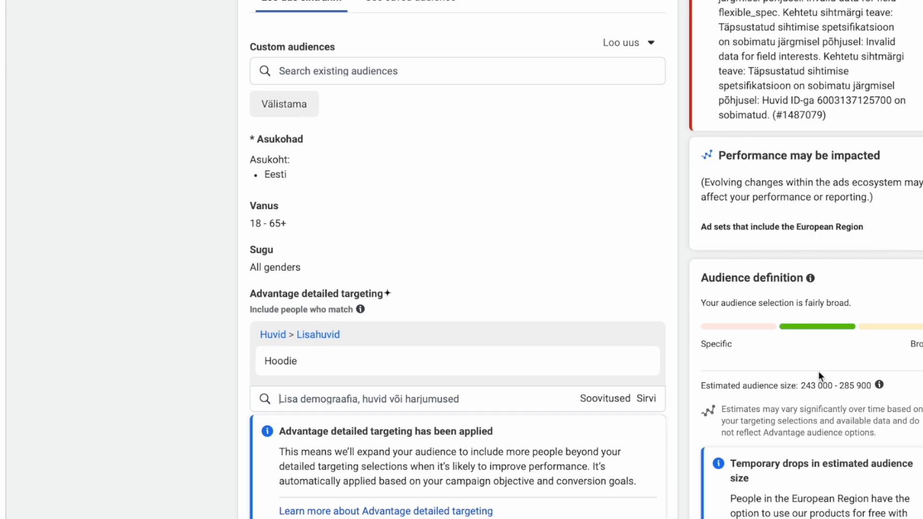
{"action": "scroll", "coordinate": [817, 377], "scroll_direction": "down", "scroll_amount": 3}
{"action": "left_click_drag", "start_coordinate": [805, 273], "coordinate": [863, 272]}
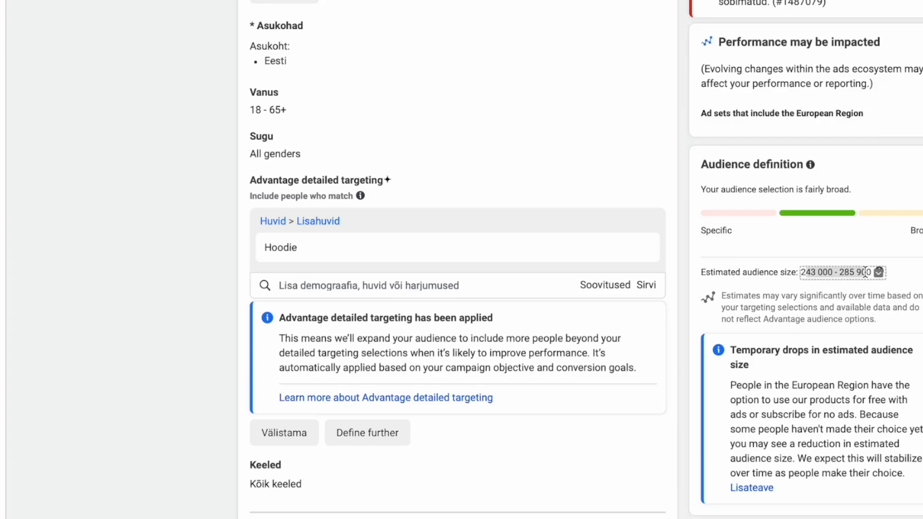
{"action": "scroll", "coordinate": [339, 433], "scroll_direction": "down", "scroll_amount": 10}
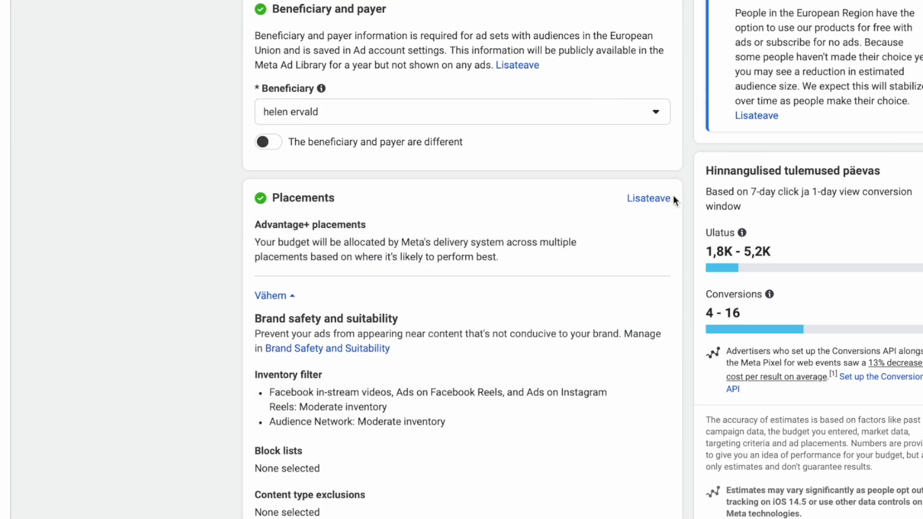
Switch to manual placements and untick Audience Network, Messenger, in-stream, search results, Stories and Reels.
{"action": "left_click", "coordinate": [647, 226]}
{"action": "left_click", "coordinate": [309, 290]}
{"action": "scroll", "coordinate": [310, 293], "scroll_direction": "down", "scroll_amount": 5}
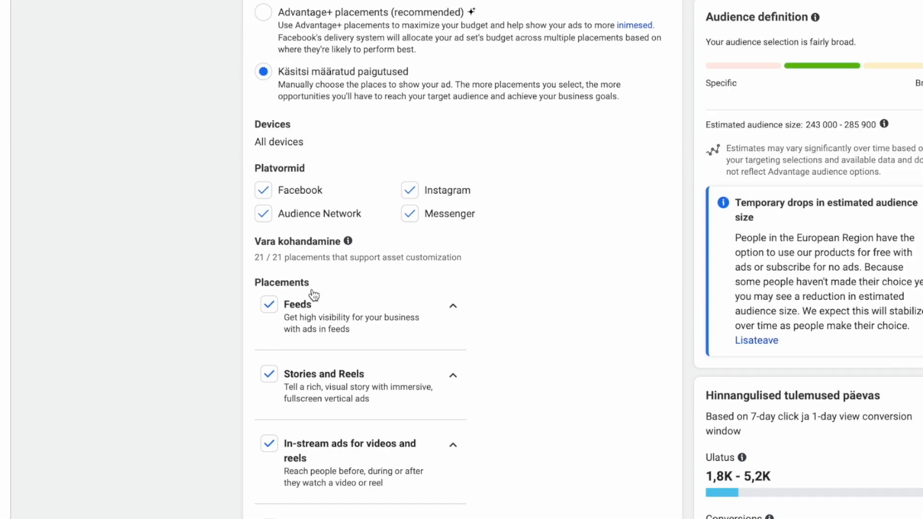
{"action": "scroll", "coordinate": [268, 186], "scroll_direction": "down", "scroll_amount": 2}
{"action": "left_click", "coordinate": [305, 64]}
{"action": "left_click", "coordinate": [420, 65]}
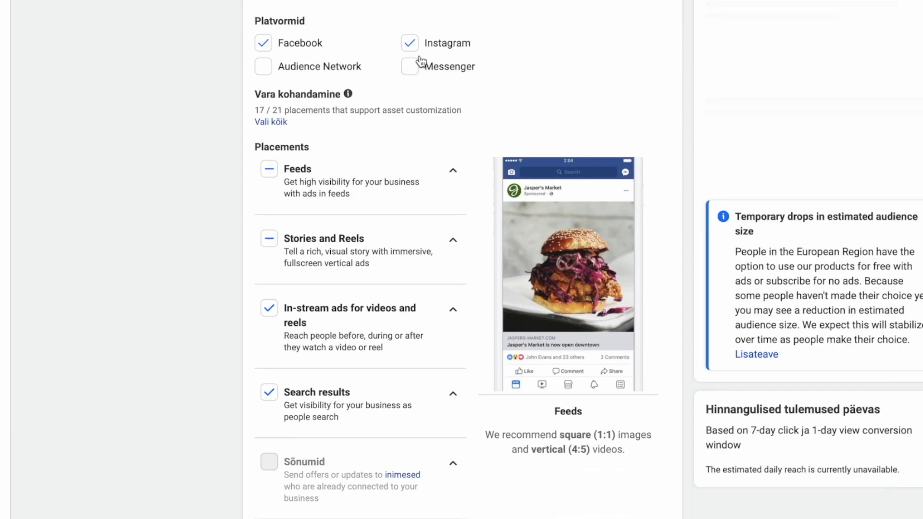
{"action": "left_click", "coordinate": [447, 312]}
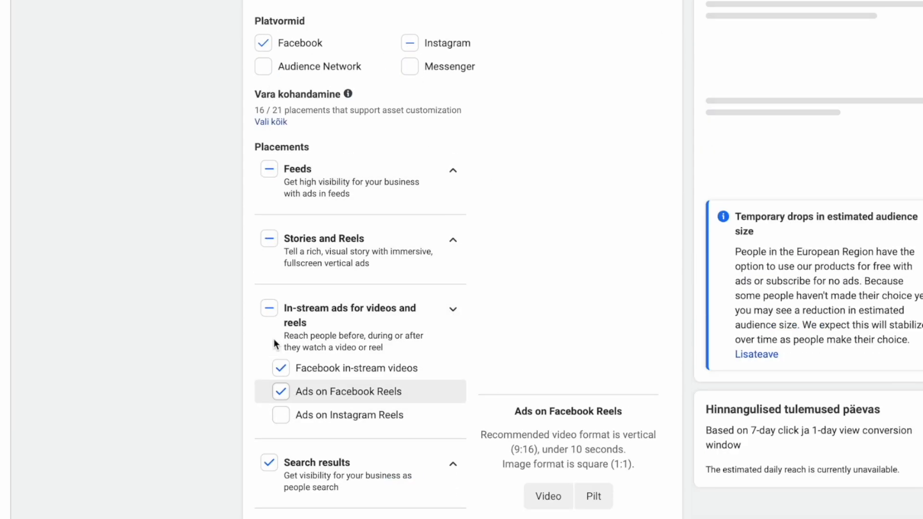
{"action": "left_click", "coordinate": [269, 313]}
{"action": "left_click", "coordinate": [268, 463]}
{"action": "left_click", "coordinate": [270, 239]}
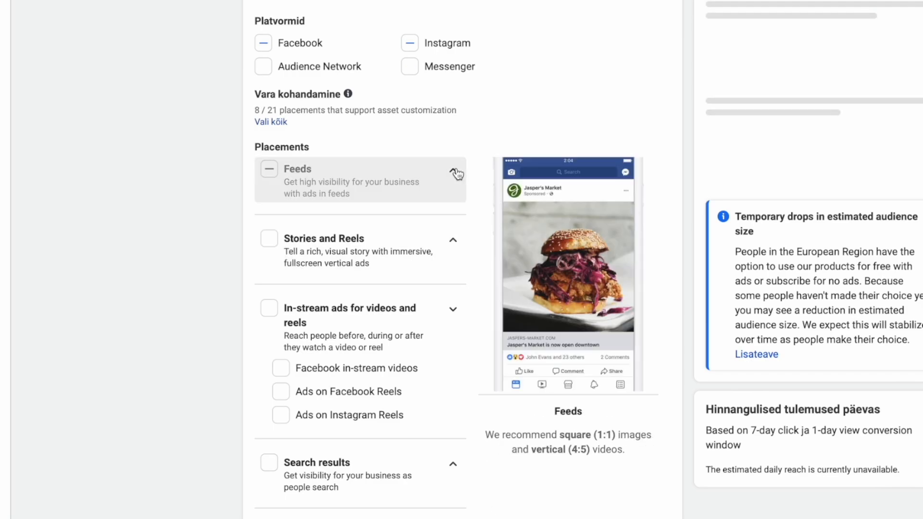
Untick every feed placement except Facebooki uudistevoog and Instagrami voog.
{"action": "left_click", "coordinate": [453, 170]}
{"action": "left_click", "coordinate": [282, 285]}
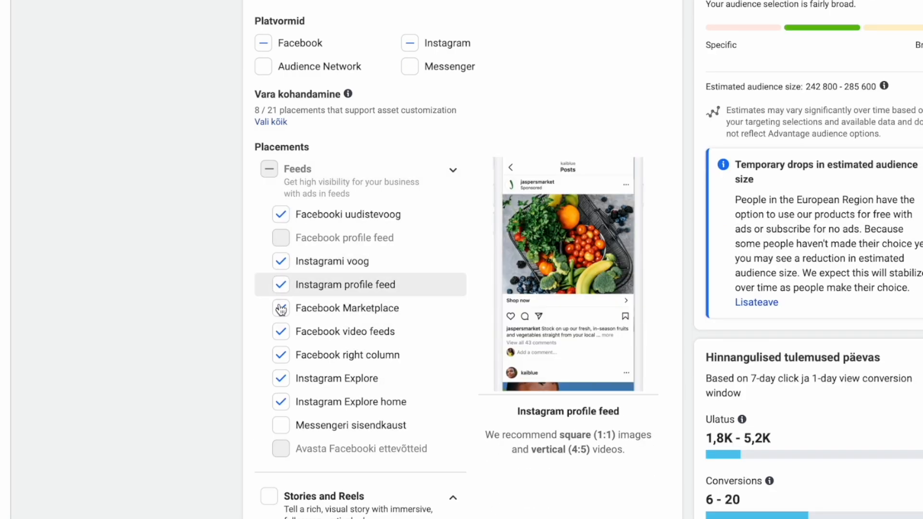
{"action": "left_click", "coordinate": [282, 309]}
{"action": "left_click", "coordinate": [282, 331]}
{"action": "left_click", "coordinate": [283, 400]}
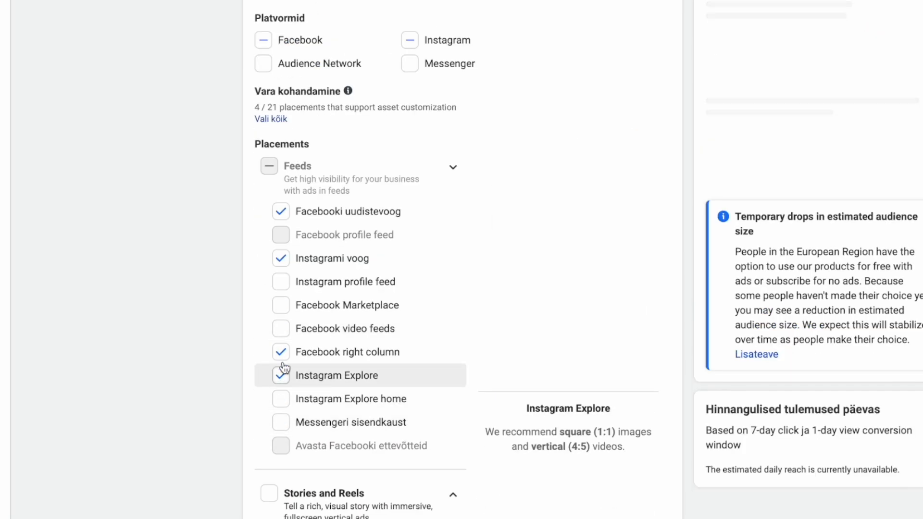
{"action": "left_click", "coordinate": [284, 377]}
{"action": "left_click", "coordinate": [358, 355]}
{"action": "scroll", "coordinate": [365, 359], "scroll_direction": "down", "scroll_amount": 2}
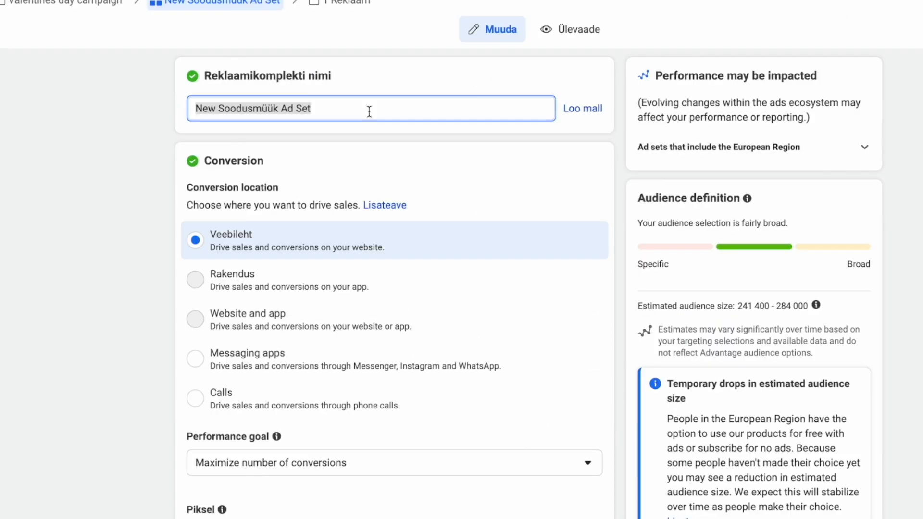
Name the ad set 'Hoodie' and move on to its ad.
{"action": "type", "text": "Hoodie"}
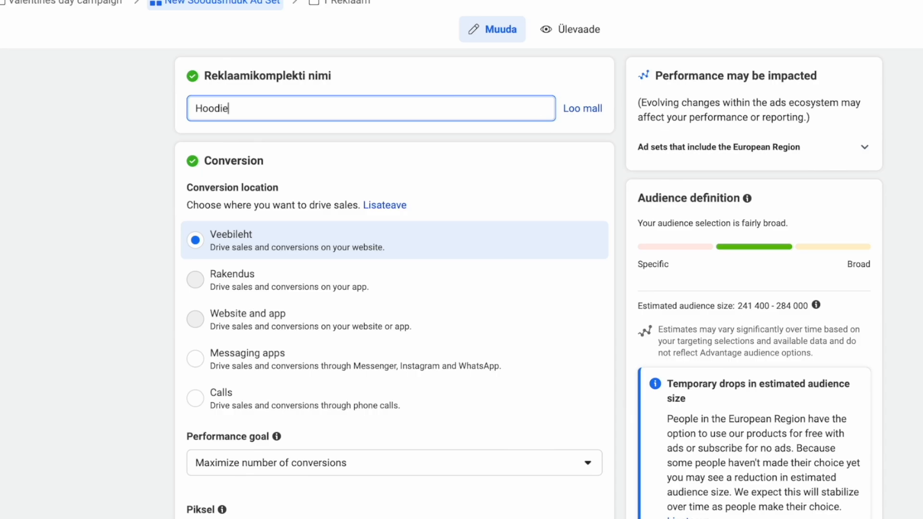
{"action": "scroll", "coordinate": [152, 425], "scroll_direction": "down", "scroll_amount": 20}
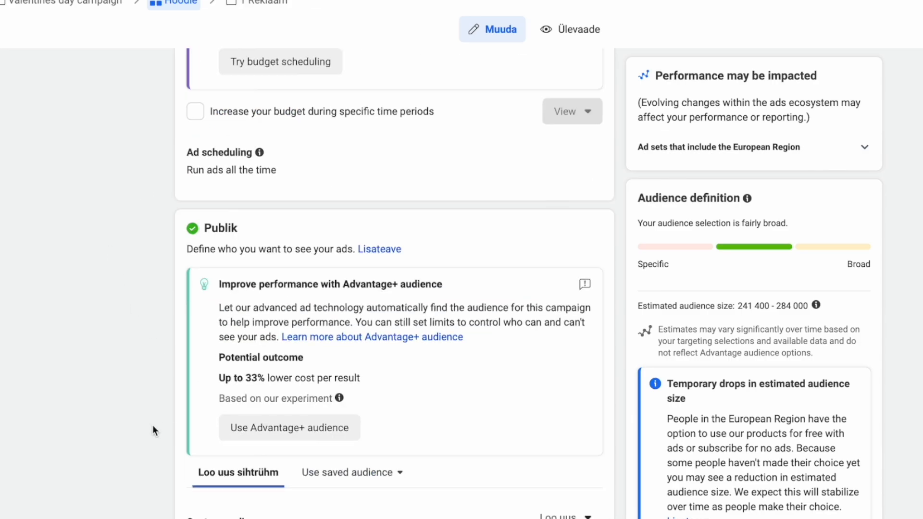
{"action": "scroll", "coordinate": [152, 425], "scroll_direction": "down", "scroll_amount": 5}
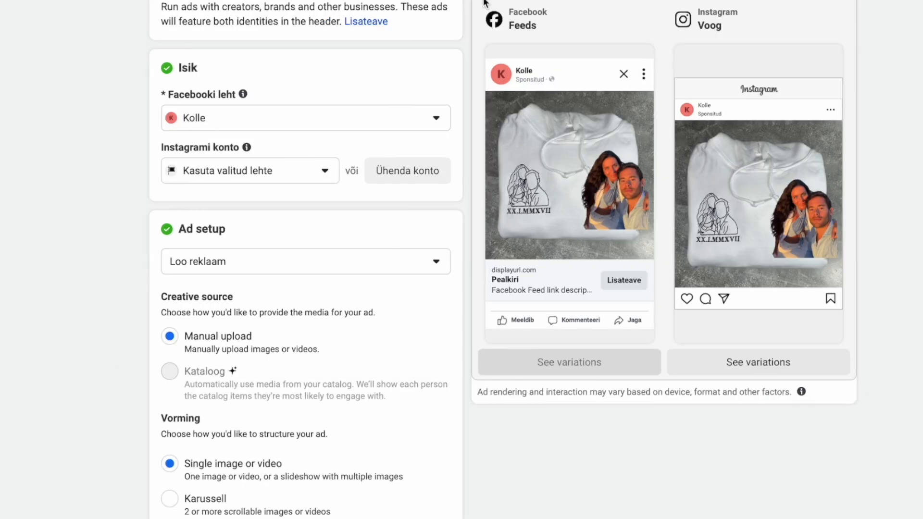
Enter headline '50% Allahindlus!' and primary text 'Superäge pusa, kus peale on tehtud joonistus sinust koos kaaslasega!'.
{"action": "scroll", "coordinate": [274, 236], "scroll_direction": "down", "scroll_amount": 10}
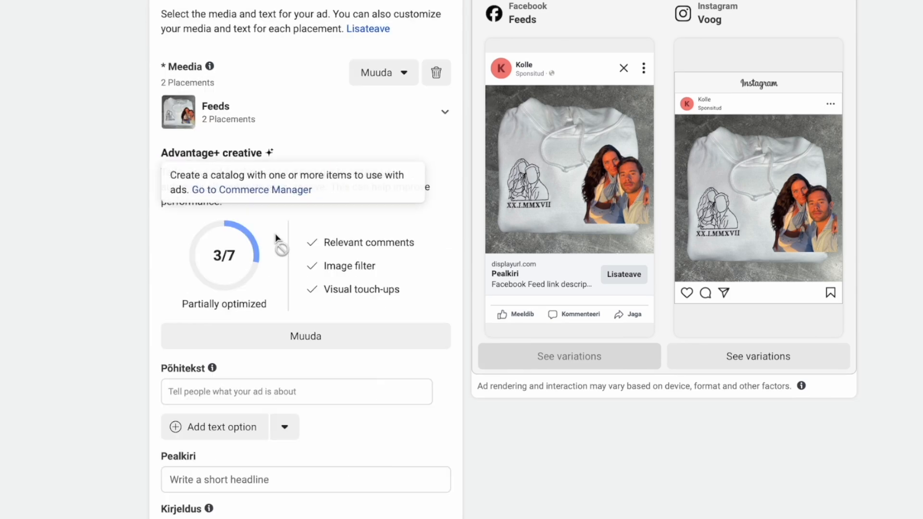
{"action": "scroll", "coordinate": [239, 368], "scroll_direction": "down", "scroll_amount": 1}
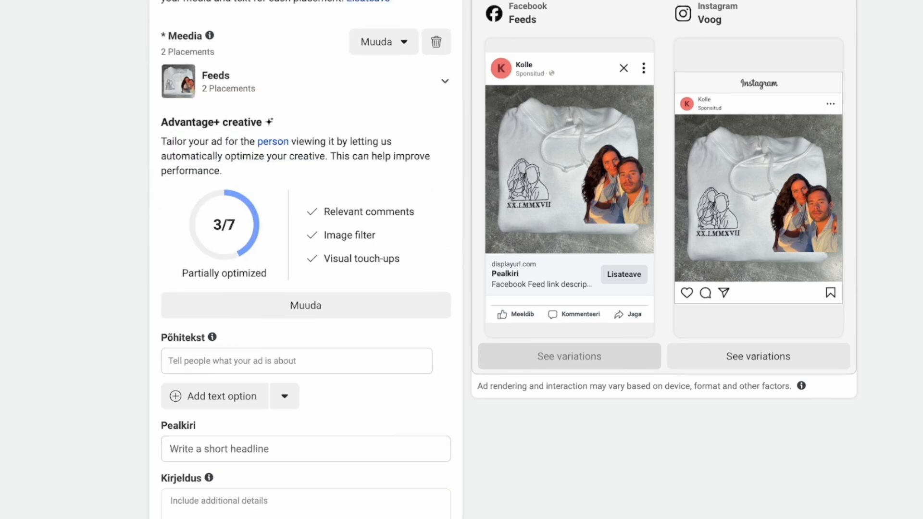
{"action": "left_click", "coordinate": [230, 449]}
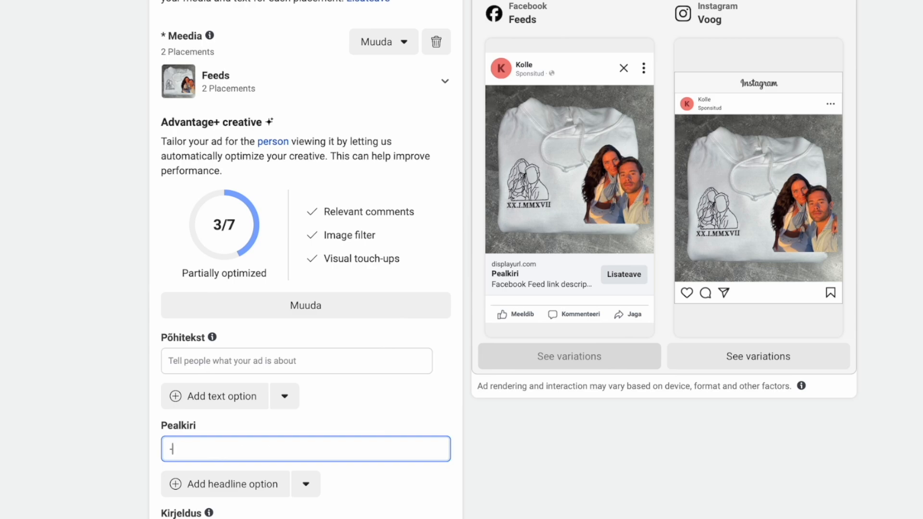
{"action": "type", "text": "50% Allahindlus!"}
{"action": "left_click", "coordinate": [227, 360]}
{"action": "type", "text": "Superäge pusa, kus peale on tehtud joonistus sinust koos kaaslasega!"}
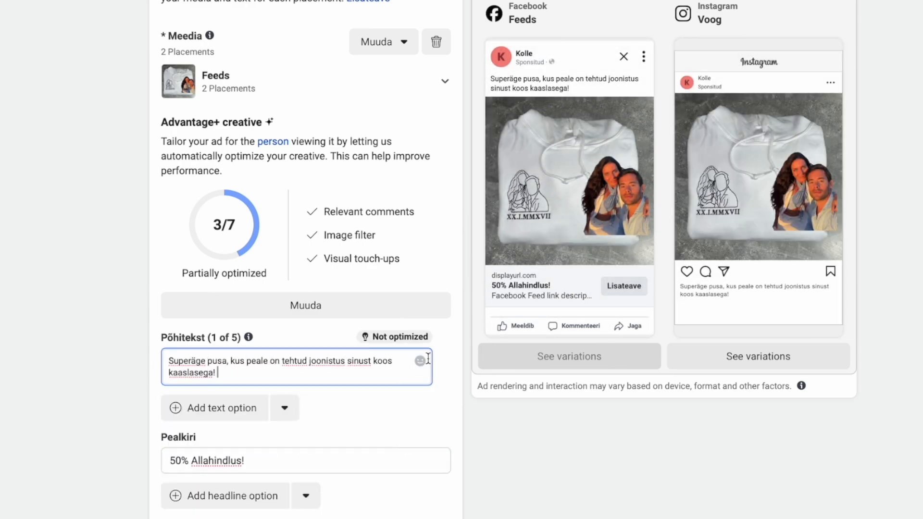
Add a heart-eyes emoji and a second primary-text line 'Super kingiidee! 🥰'.
{"action": "scroll", "coordinate": [428, 359], "scroll_direction": "down", "scroll_amount": 3}
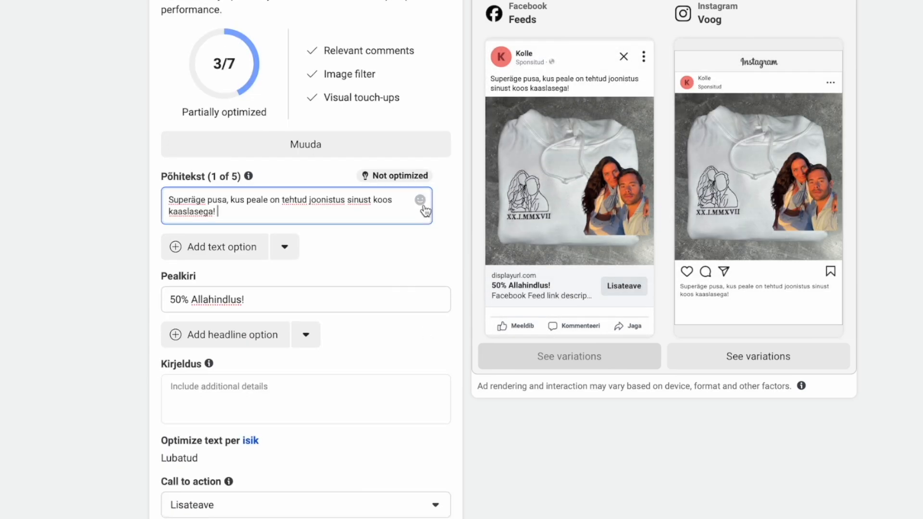
{"action": "left_click", "coordinate": [422, 201]}
{"action": "left_click", "coordinate": [378, 63]}
{"action": "left_click", "coordinate": [265, 214]}
{"action": "key", "text": "Return"}
{"action": "type", "text": "Parim kingitu"}
{"action": "key", "text": "BackSpace"}
{"action": "key", "text": "BackSpace"}
{"action": "key", "text": "BackSpace"}
{"action": "key", "text": "BackSpace"}
{"action": "key", "text": "BackSpace"}
{"action": "key", "text": "BackSpace"}
{"action": "key", "text": "BackSpace"}
{"action": "key", "text": "BackSpace"}
{"action": "key", "text": "BackSpace"}
{"action": "key", "text": "BackSpace"}
{"action": "key", "text": "BackSpace"}
{"action": "key", "text": "BackSpace"}
{"action": "key", "text": "BackSpace"}
{"action": "type", "text": "Super kingiidee!"}
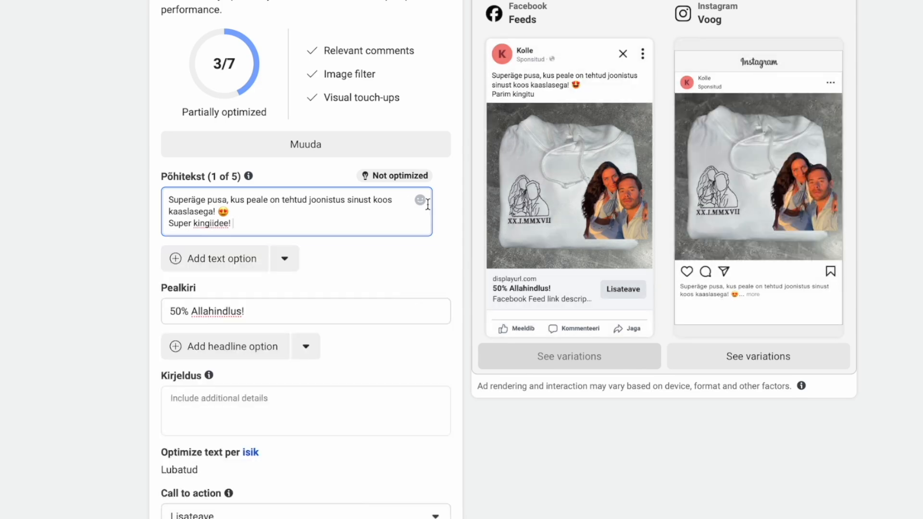
{"action": "left_click", "coordinate": [421, 201]}
{"action": "scroll", "coordinate": [320, 89], "scroll_direction": "down", "scroll_amount": 10}
{"action": "scroll", "coordinate": [320, 89], "scroll_direction": "up", "scroll_amount": 15}
{"action": "left_click", "coordinate": [351, 64]}
{"action": "left_click", "coordinate": [410, 277]}
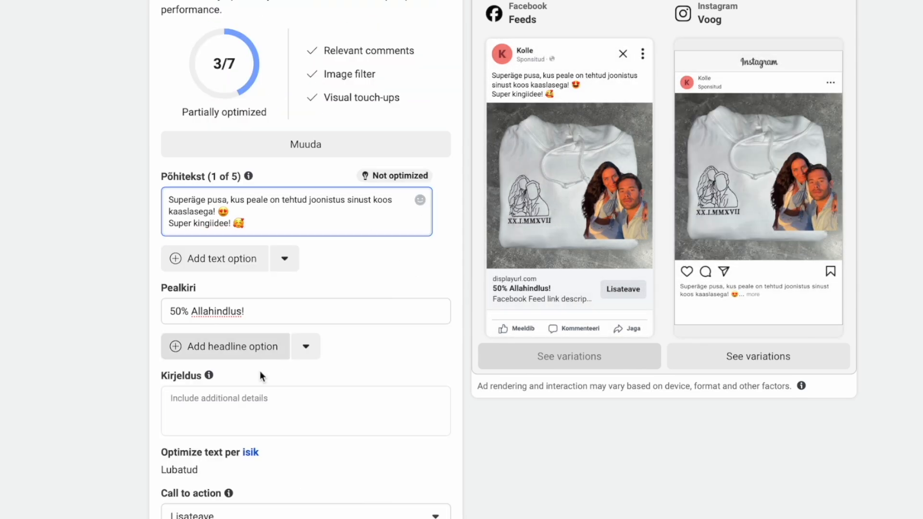
Write the description 'Üllata oma kaaslast sellega! 😍'.
{"action": "left_click", "coordinate": [323, 403]}
{"action": "type", "text": "Üllata oma kaaslast sellega!"}
{"action": "left_click_drag", "start_coordinate": [229, 212], "coordinate": [218, 211]}
{"action": "key", "text": "super+c"}
{"action": "left_click", "coordinate": [308, 402]}
{"action": "key", "text": "super+v"}
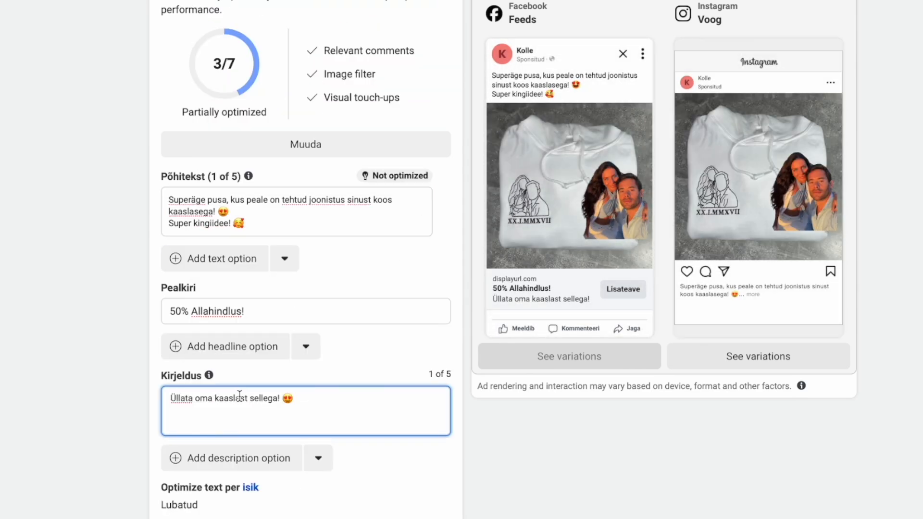
Set the call to action to Telli kohe and the website URL to 'PRODUCT PAGE'.
{"action": "scroll", "coordinate": [235, 422], "scroll_direction": "down", "scroll_amount": 3}
{"action": "scroll", "coordinate": [241, 391], "scroll_direction": "up", "scroll_amount": 3}
{"action": "scroll", "coordinate": [250, 390], "scroll_direction": "down", "scroll_amount": 3}
{"action": "left_click", "coordinate": [235, 423]}
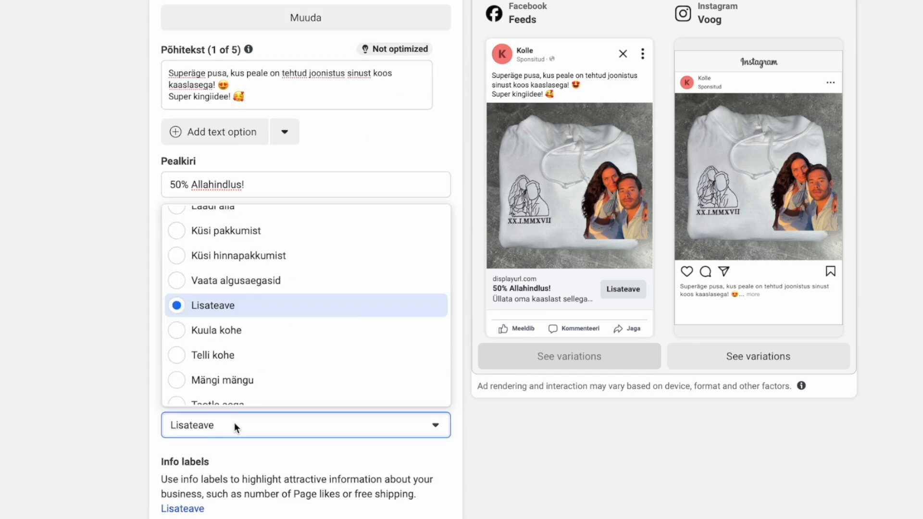
{"action": "left_click", "coordinate": [223, 360]}
{"action": "scroll", "coordinate": [109, 423], "scroll_direction": "down", "scroll_amount": 10}
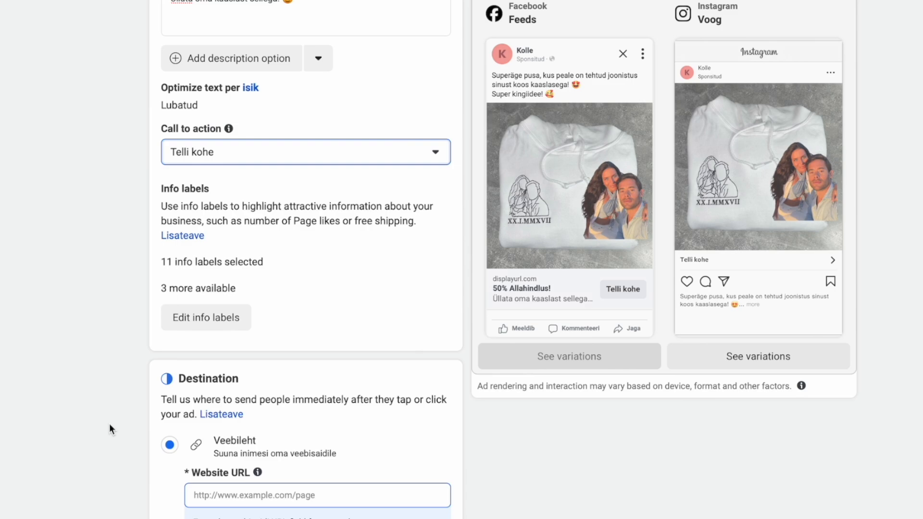
{"action": "left_click", "coordinate": [231, 213]}
{"action": "type", "text": "PRODUCT PAGE"}
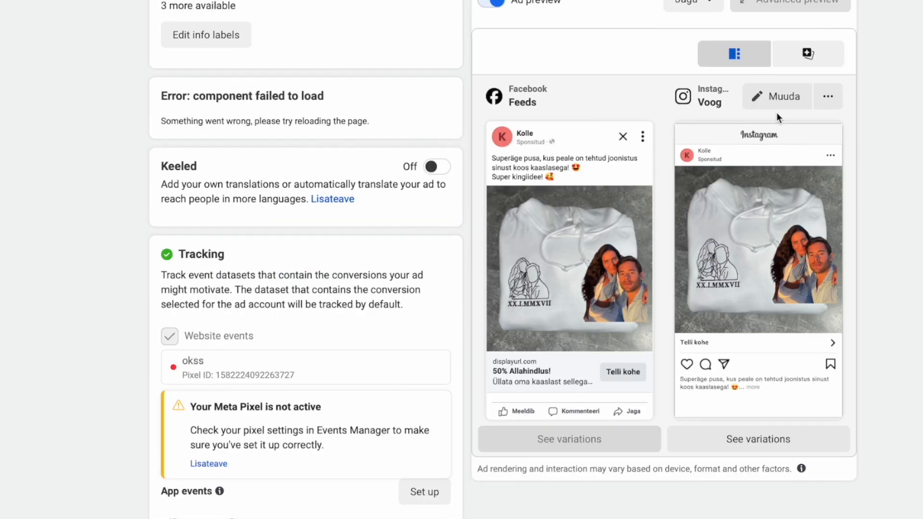
Check the ad's Instagram and full-size Facebook Mobile Feed previews, then bring up the ad's action menu.
{"action": "left_click", "coordinate": [828, 96]}
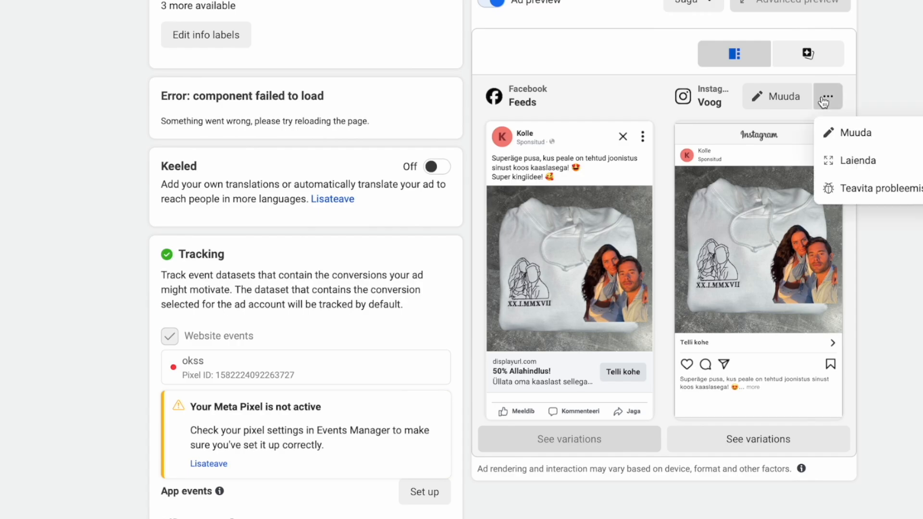
{"action": "left_click", "coordinate": [862, 139]}
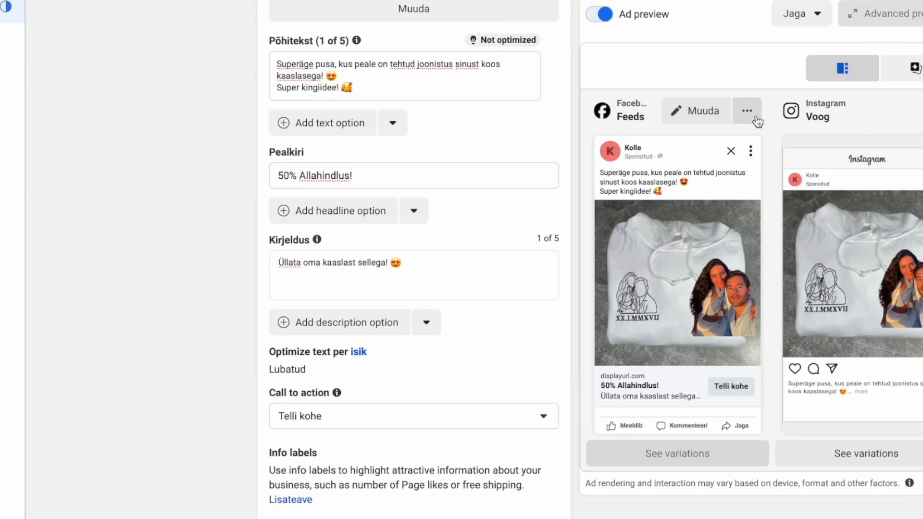
{"action": "left_click", "coordinate": [756, 118]}
{"action": "left_click", "coordinate": [775, 175]}
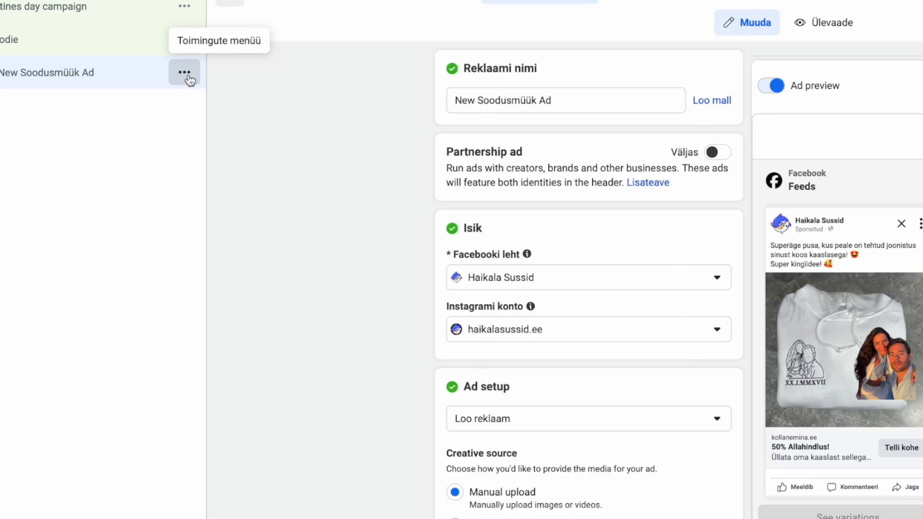
{"action": "left_click", "coordinate": [185, 73]}
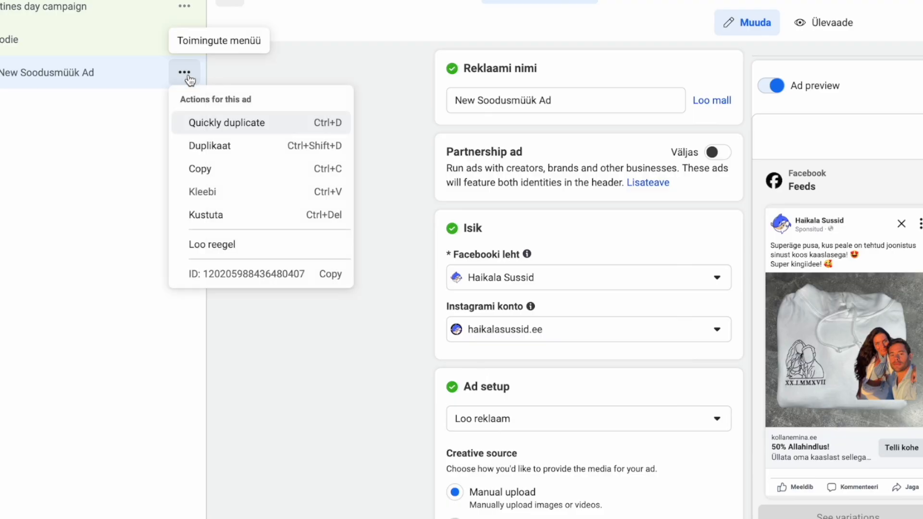
Duplicate the finished ad into several copies in its original campaign.
{"action": "left_click", "coordinate": [239, 151]}
{"action": "left_click", "coordinate": [814, 360]}
{"action": "left_click", "coordinate": [814, 360]}
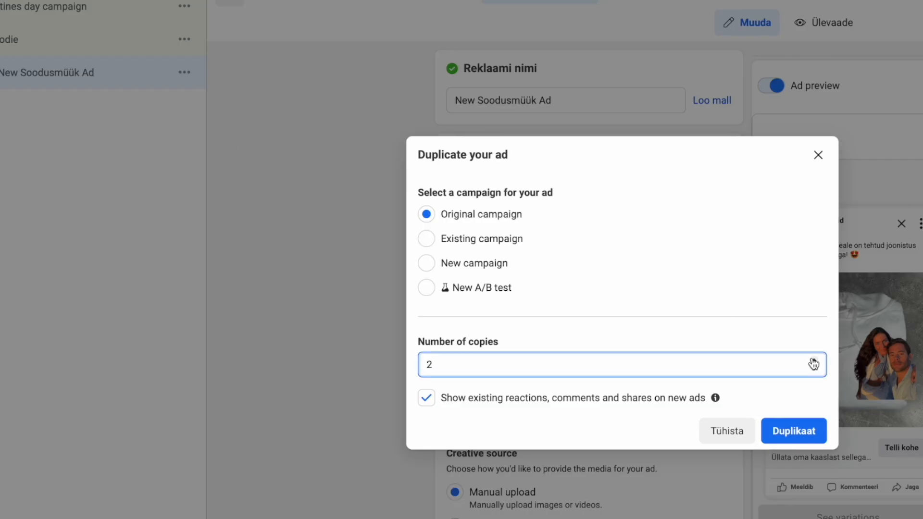
{"action": "left_click", "coordinate": [795, 431]}
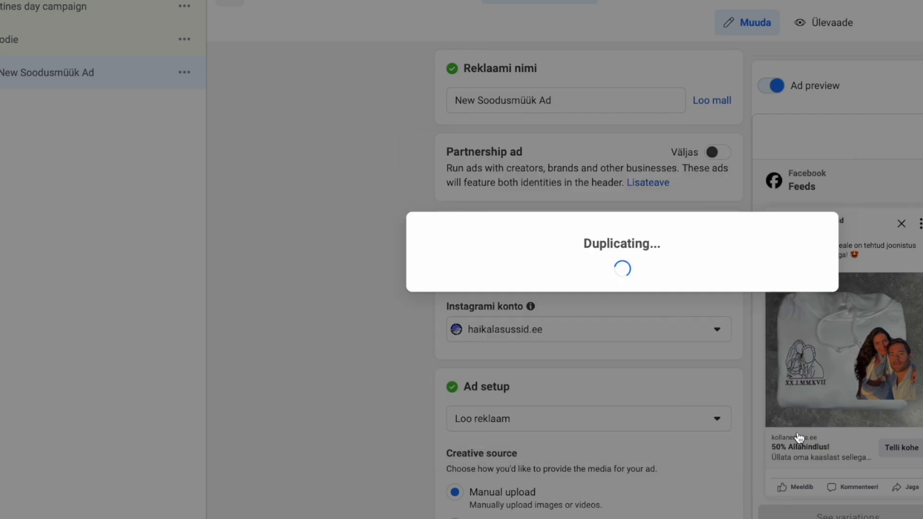
Review the ad's media crop settings, then bring up the Hoodie ad set's actions.
{"action": "scroll", "coordinate": [408, 419], "scroll_direction": "down", "scroll_amount": 5}
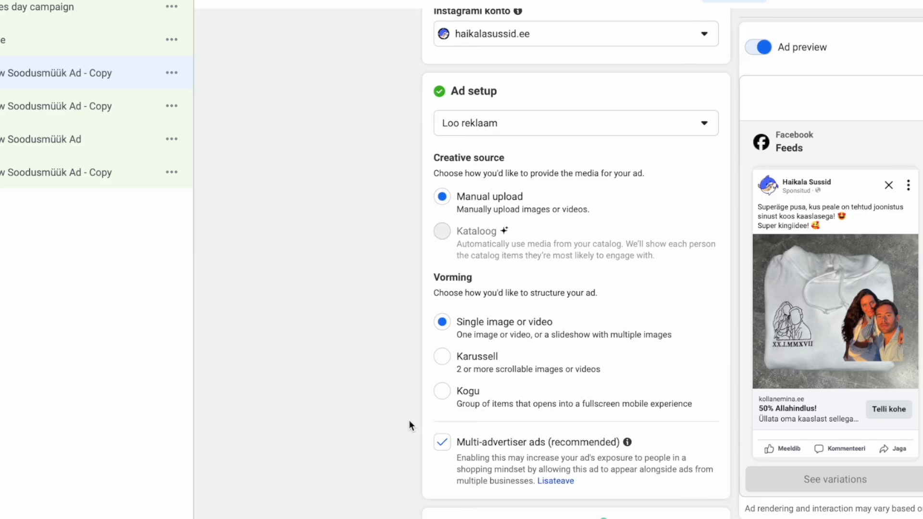
{"action": "scroll", "coordinate": [409, 420], "scroll_direction": "down", "scroll_amount": 1}
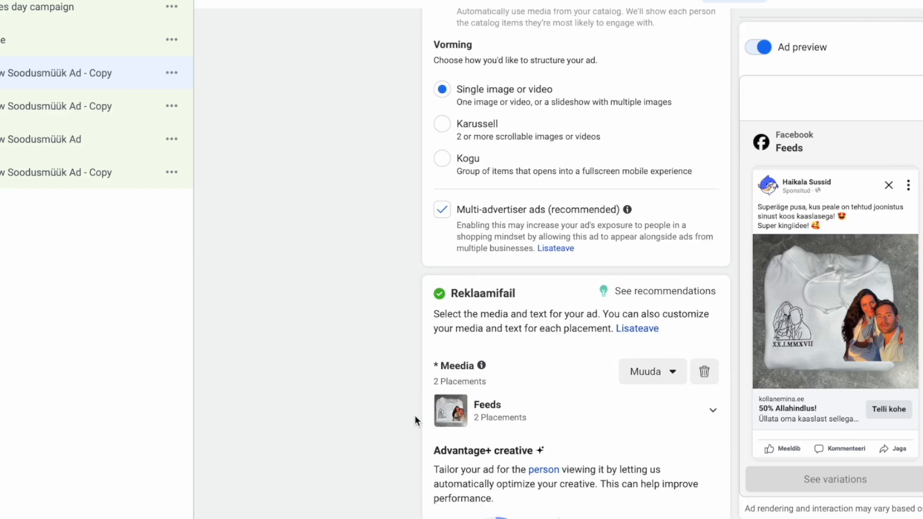
{"action": "left_click", "coordinate": [672, 378]}
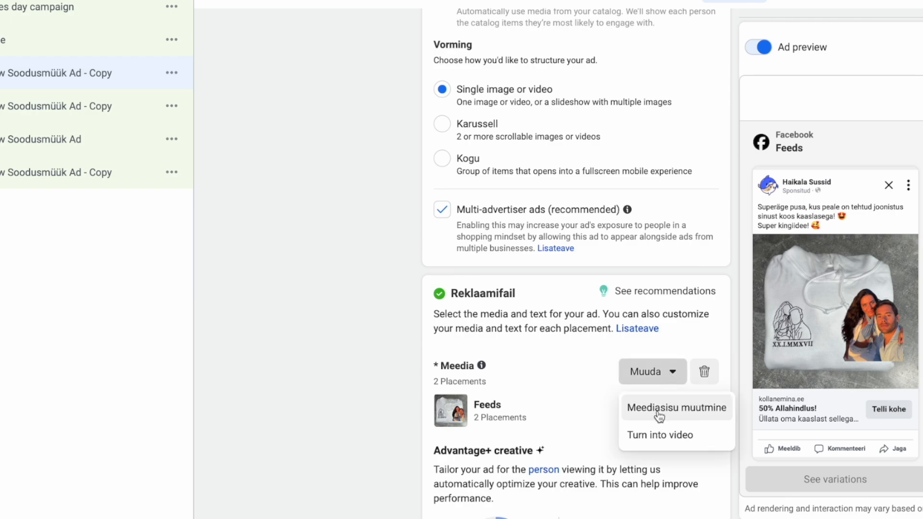
{"action": "left_click", "coordinate": [675, 412]}
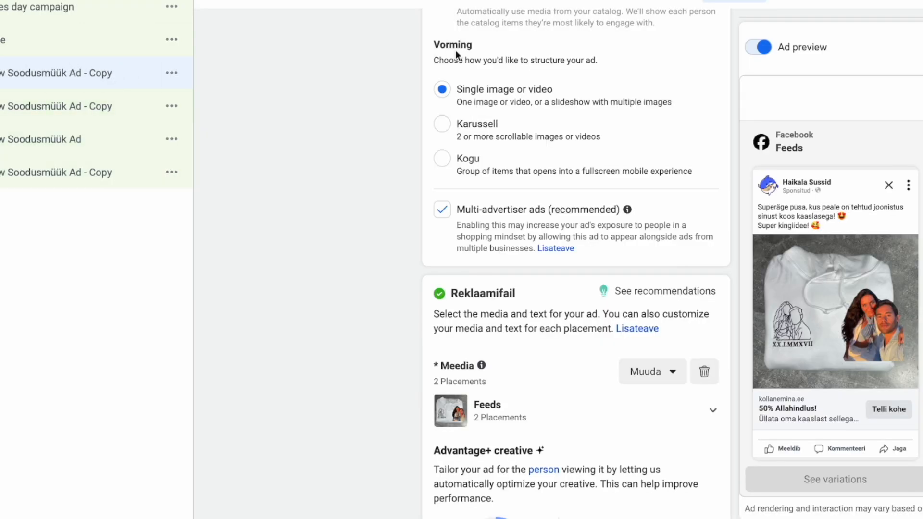
{"action": "left_click", "coordinate": [175, 42]}
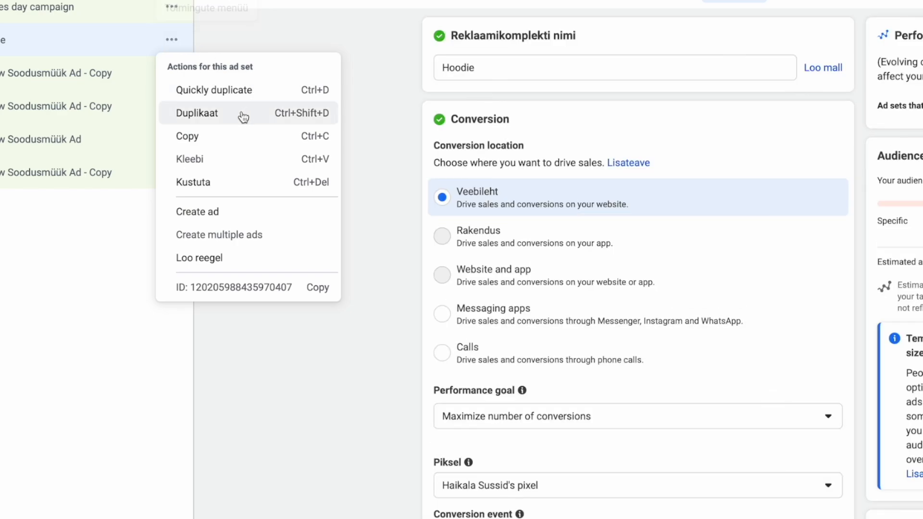
Duplicate the Hoodie ad set into 5 copies and open one copy.
{"action": "left_click", "coordinate": [243, 116]}
{"action": "left_click", "coordinate": [801, 328]}
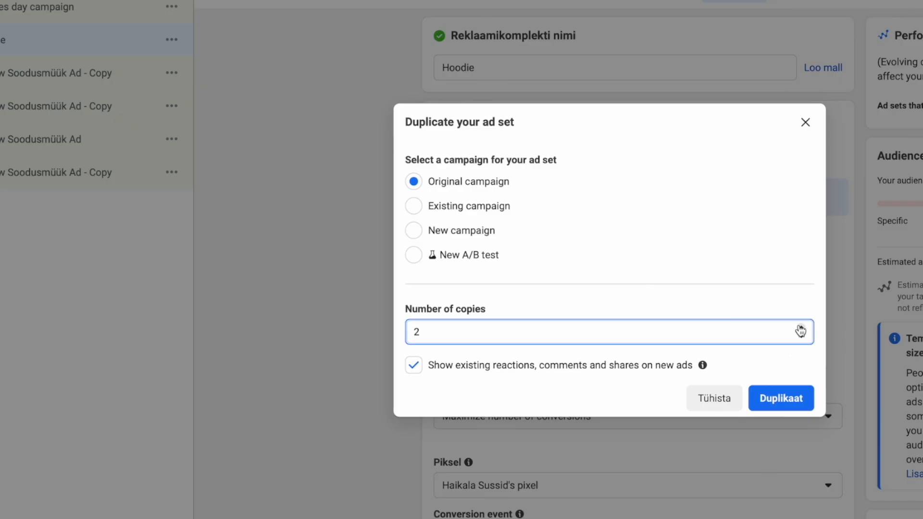
{"action": "left_click", "coordinate": [787, 399]}
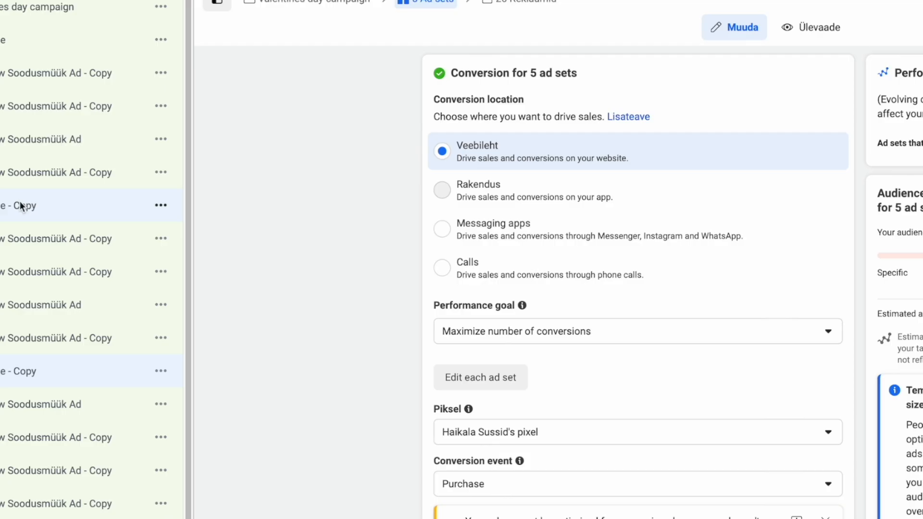
{"action": "left_click", "coordinate": [20, 206]}
Replace the copy's Hoodie interest with Netflix in detailed targeting.
{"action": "scroll", "coordinate": [386, 354], "scroll_direction": "down", "scroll_amount": 15}
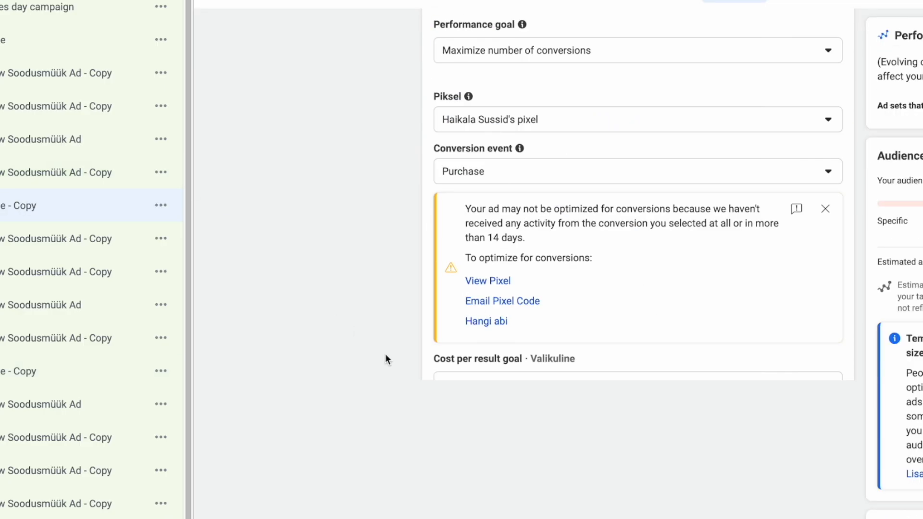
{"action": "scroll", "coordinate": [395, 346], "scroll_direction": "down", "scroll_amount": 10}
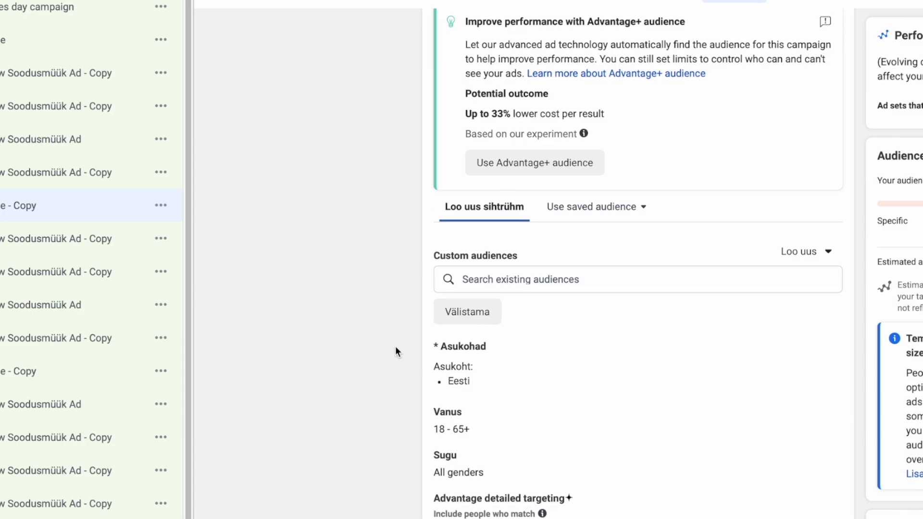
{"action": "scroll", "coordinate": [555, 457], "scroll_direction": "down", "scroll_amount": 1}
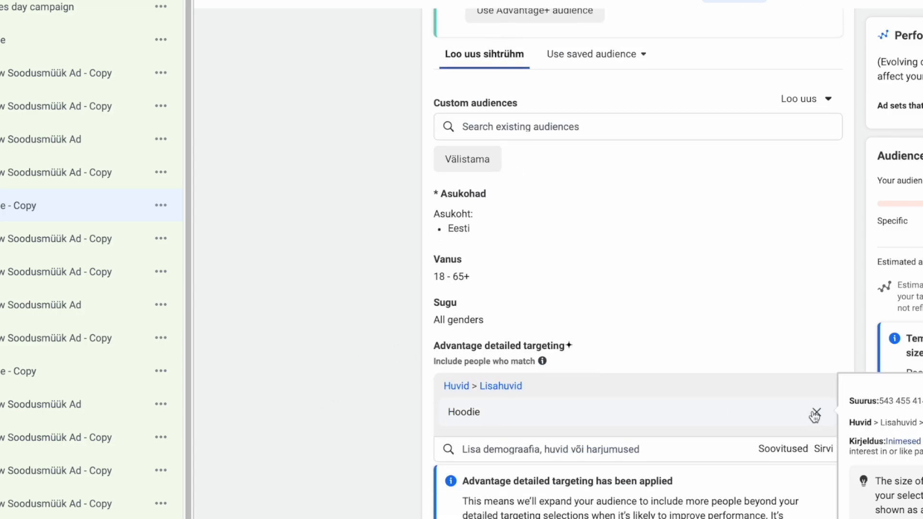
{"action": "left_click", "coordinate": [816, 414]}
{"action": "left_click", "coordinate": [618, 364]}
{"action": "type", "text": "netflix"}
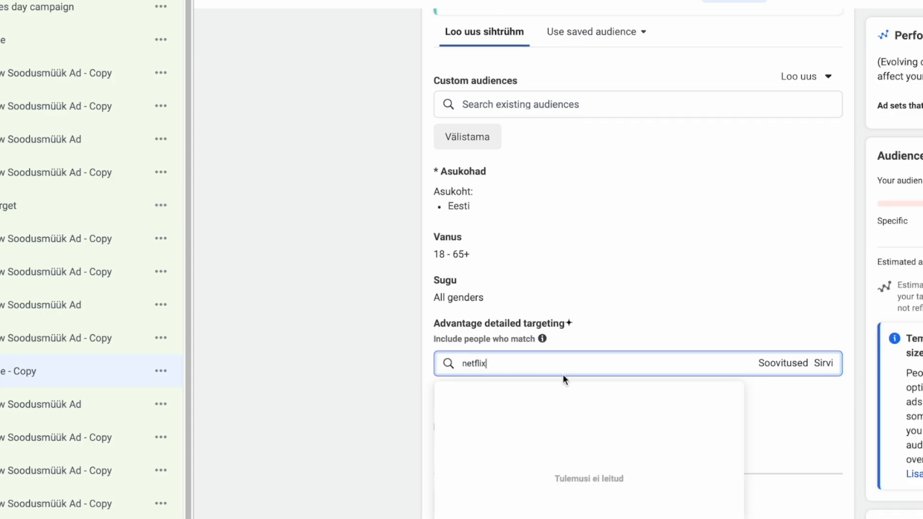
{"action": "left_click", "coordinate": [548, 397]}
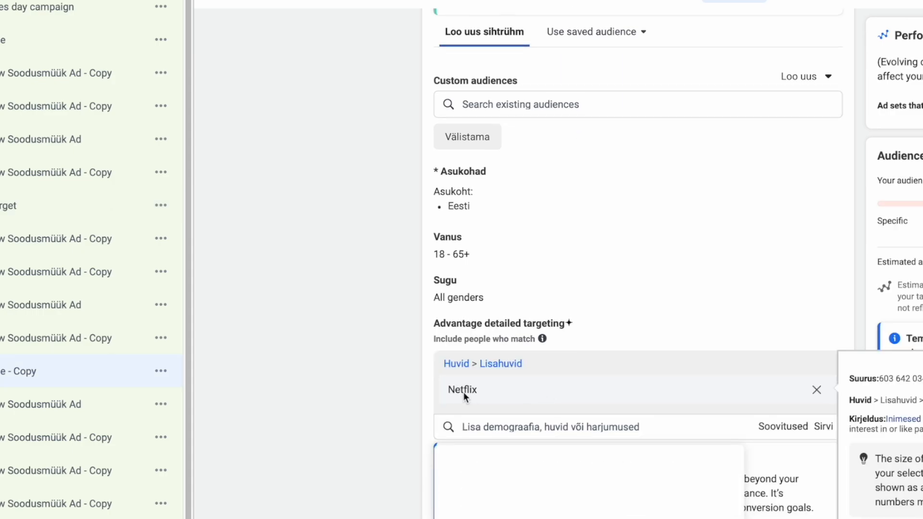
{"action": "left_click", "coordinate": [377, 371]}
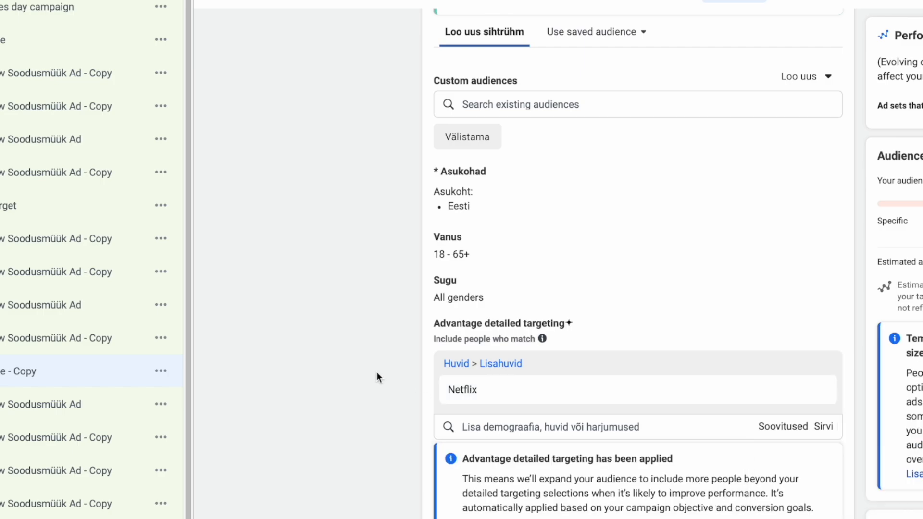
{"action": "scroll", "coordinate": [380, 370], "scroll_direction": "up", "scroll_amount": 15}
Rename the copied ad set to 'Netflix'.
{"action": "triple_click", "coordinate": [548, 69]}
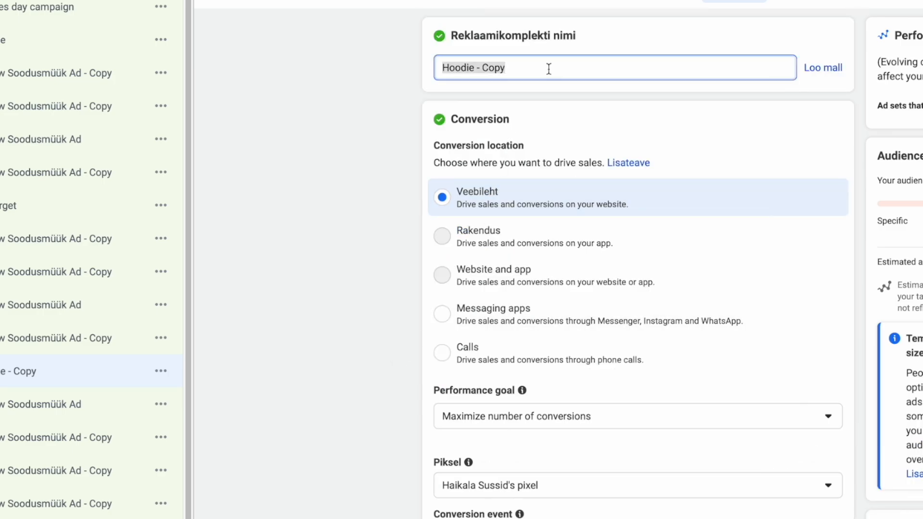
{"action": "type", "text": "Netflix"}
{"action": "scroll", "coordinate": [295, 460], "scroll_direction": "down", "scroll_amount": 15}
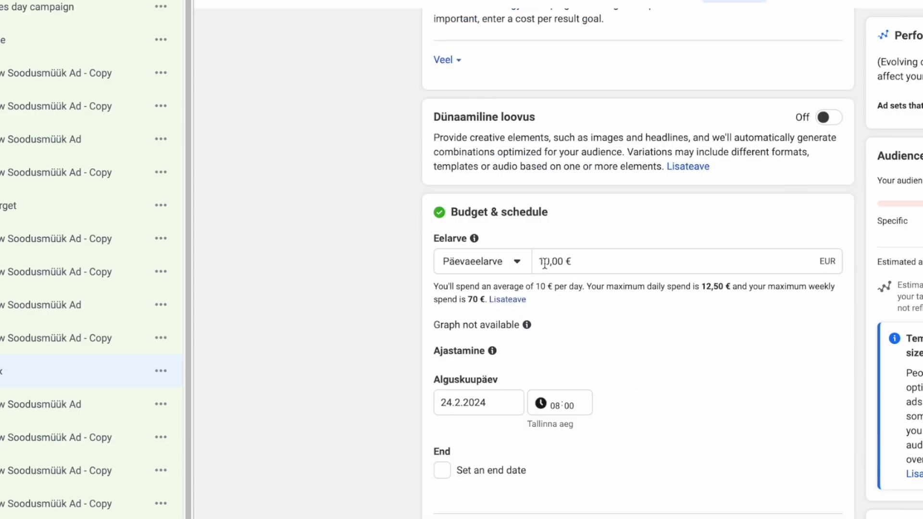
Lower the Netflix ad set's daily budget from 10,00 € to 5,00 €.
{"action": "left_click", "coordinate": [544, 264]}
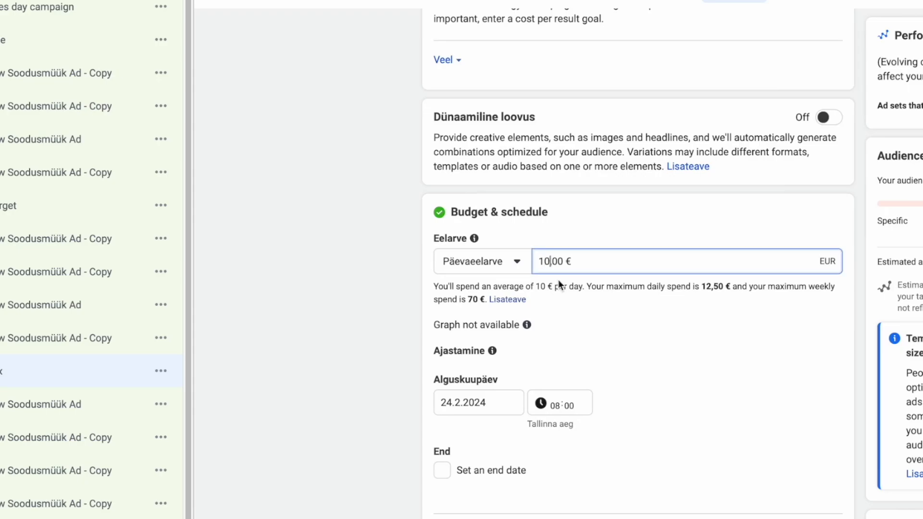
{"action": "key", "text": "BackSpace"}
{"action": "type", "text": "5"}
{"action": "left_click", "coordinate": [341, 261]}
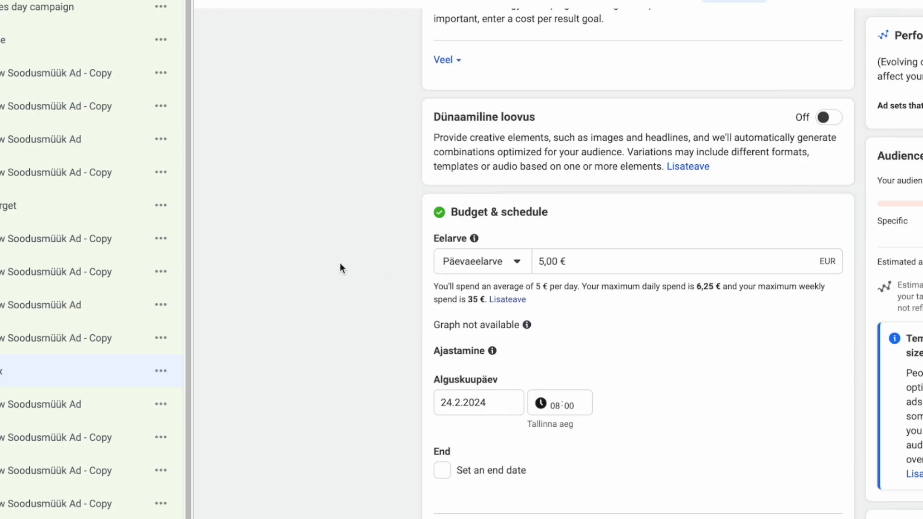
{"action": "scroll", "coordinate": [340, 263], "scroll_direction": "down", "scroll_amount": 10}
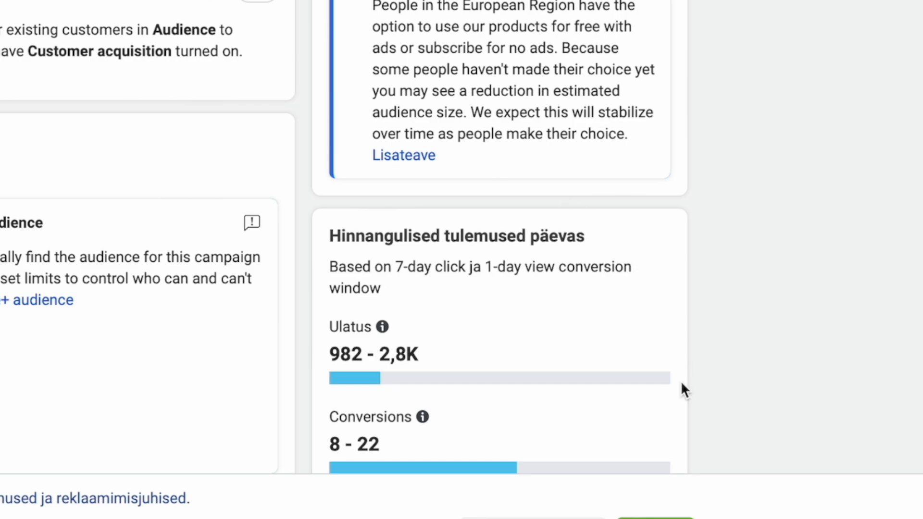